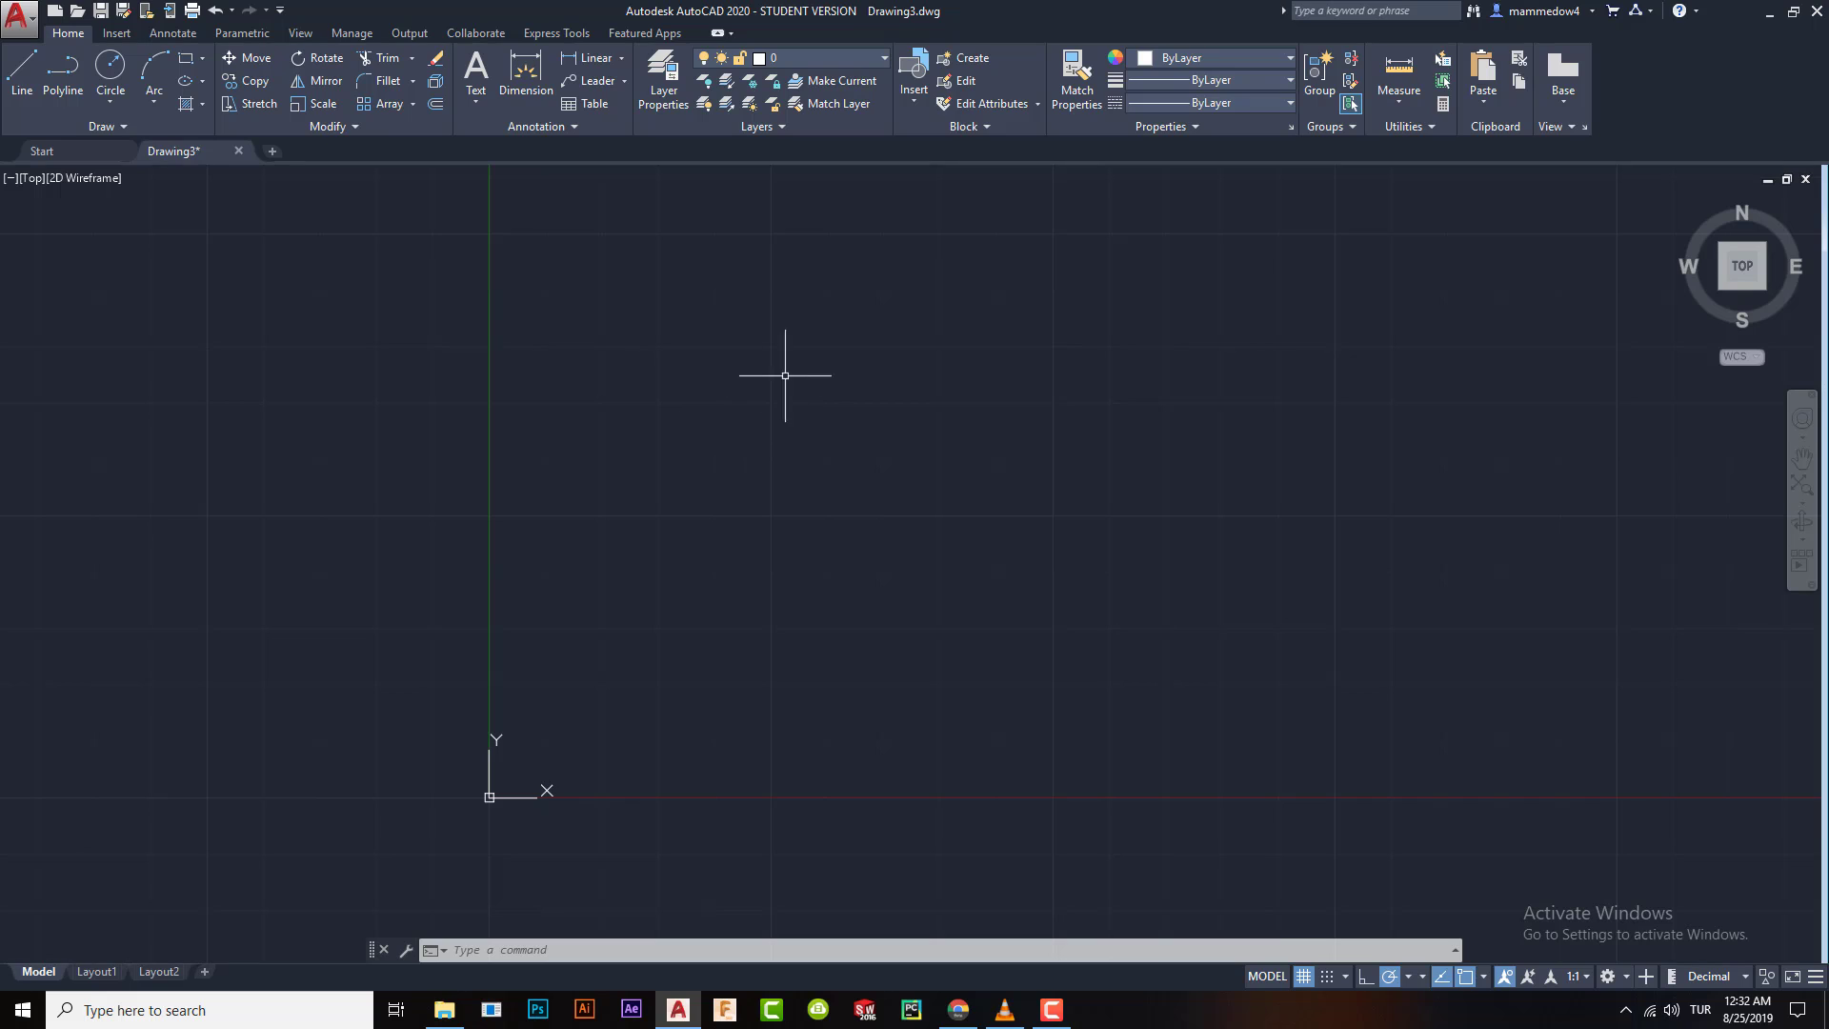
- Draw a trial three-point arc whose second point lies about 95 units from its start at 24°, and delete it
middle_click_drag(866, 396, 637, 394)
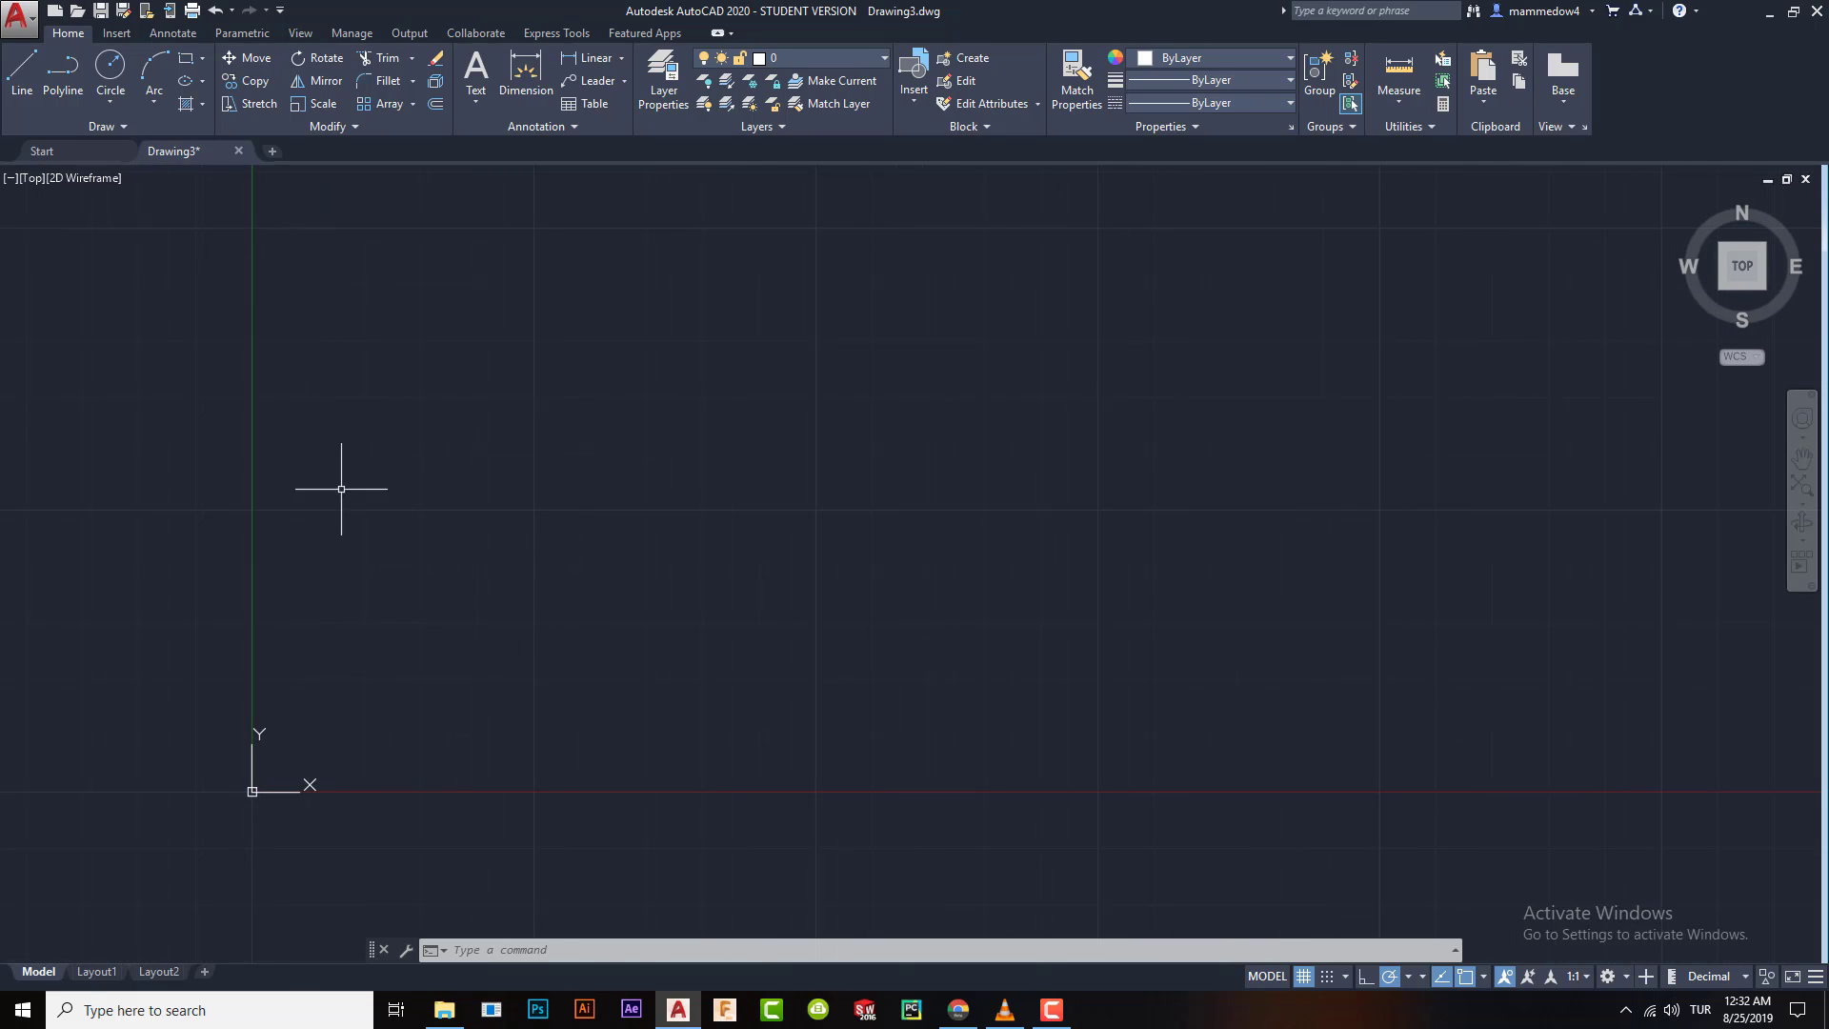
left_click(154, 100)
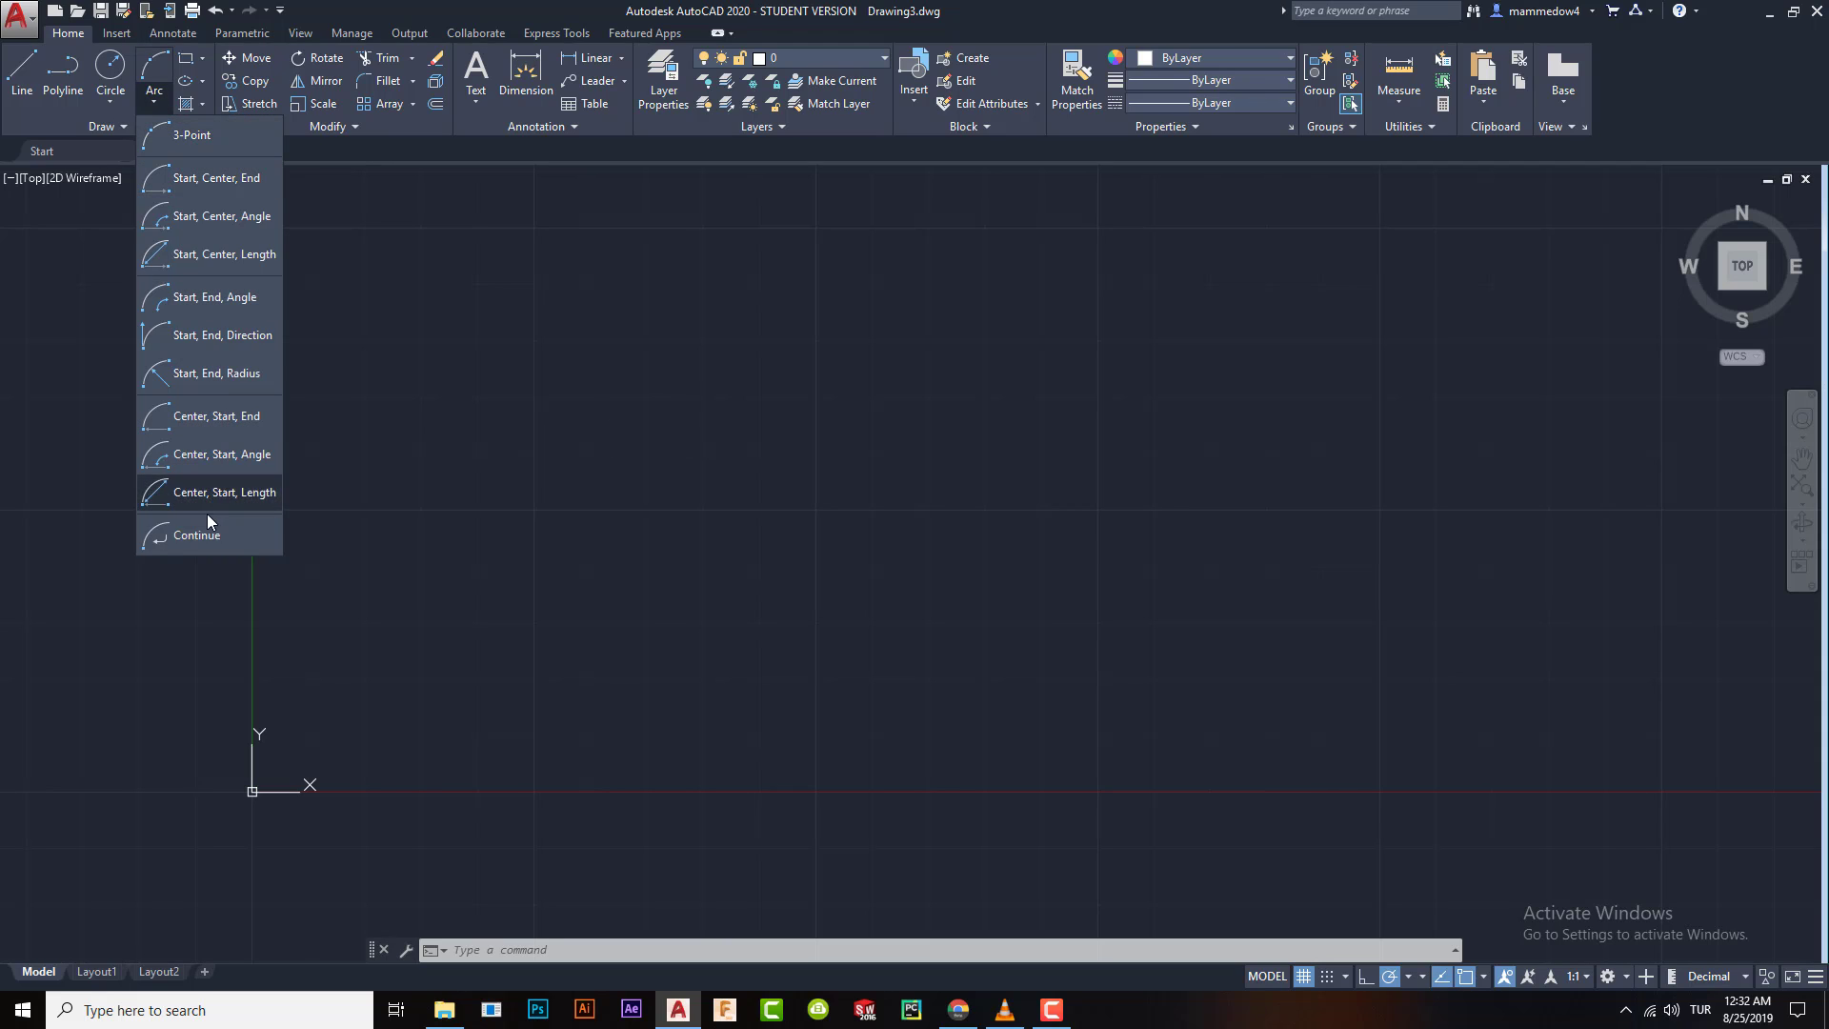
left_click(155, 105)
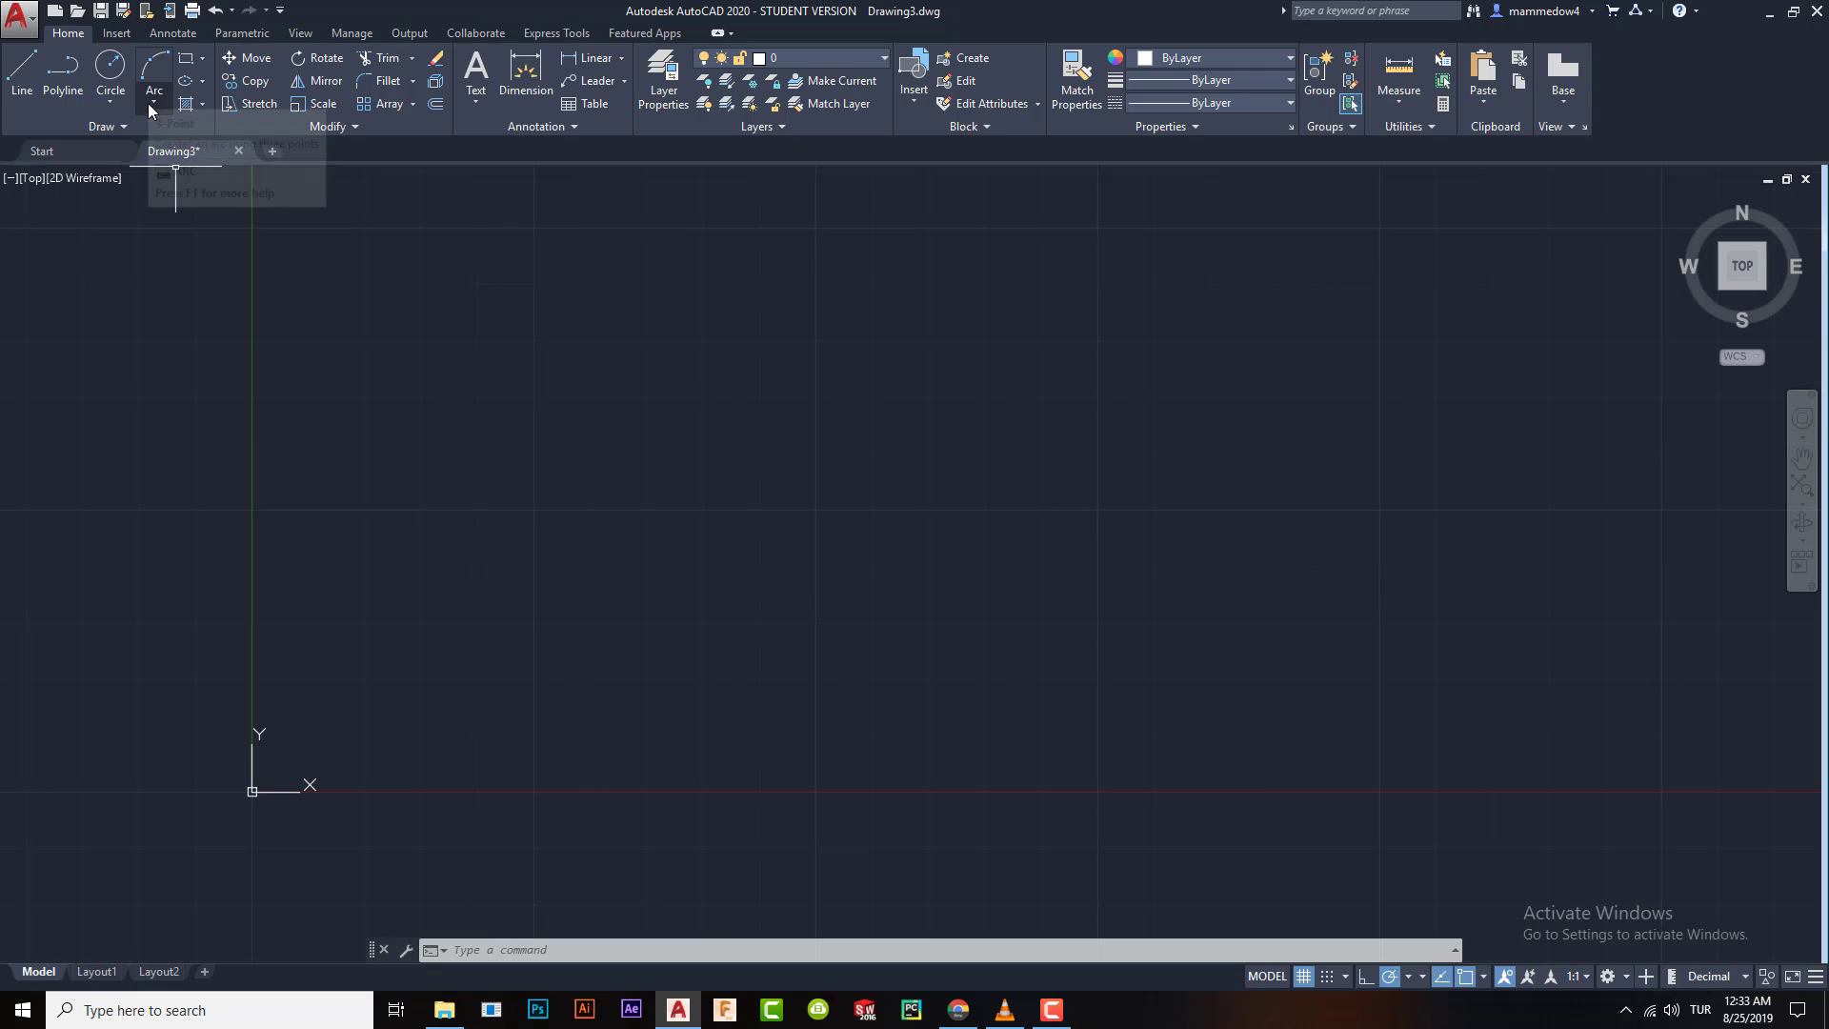
left_click(157, 72)
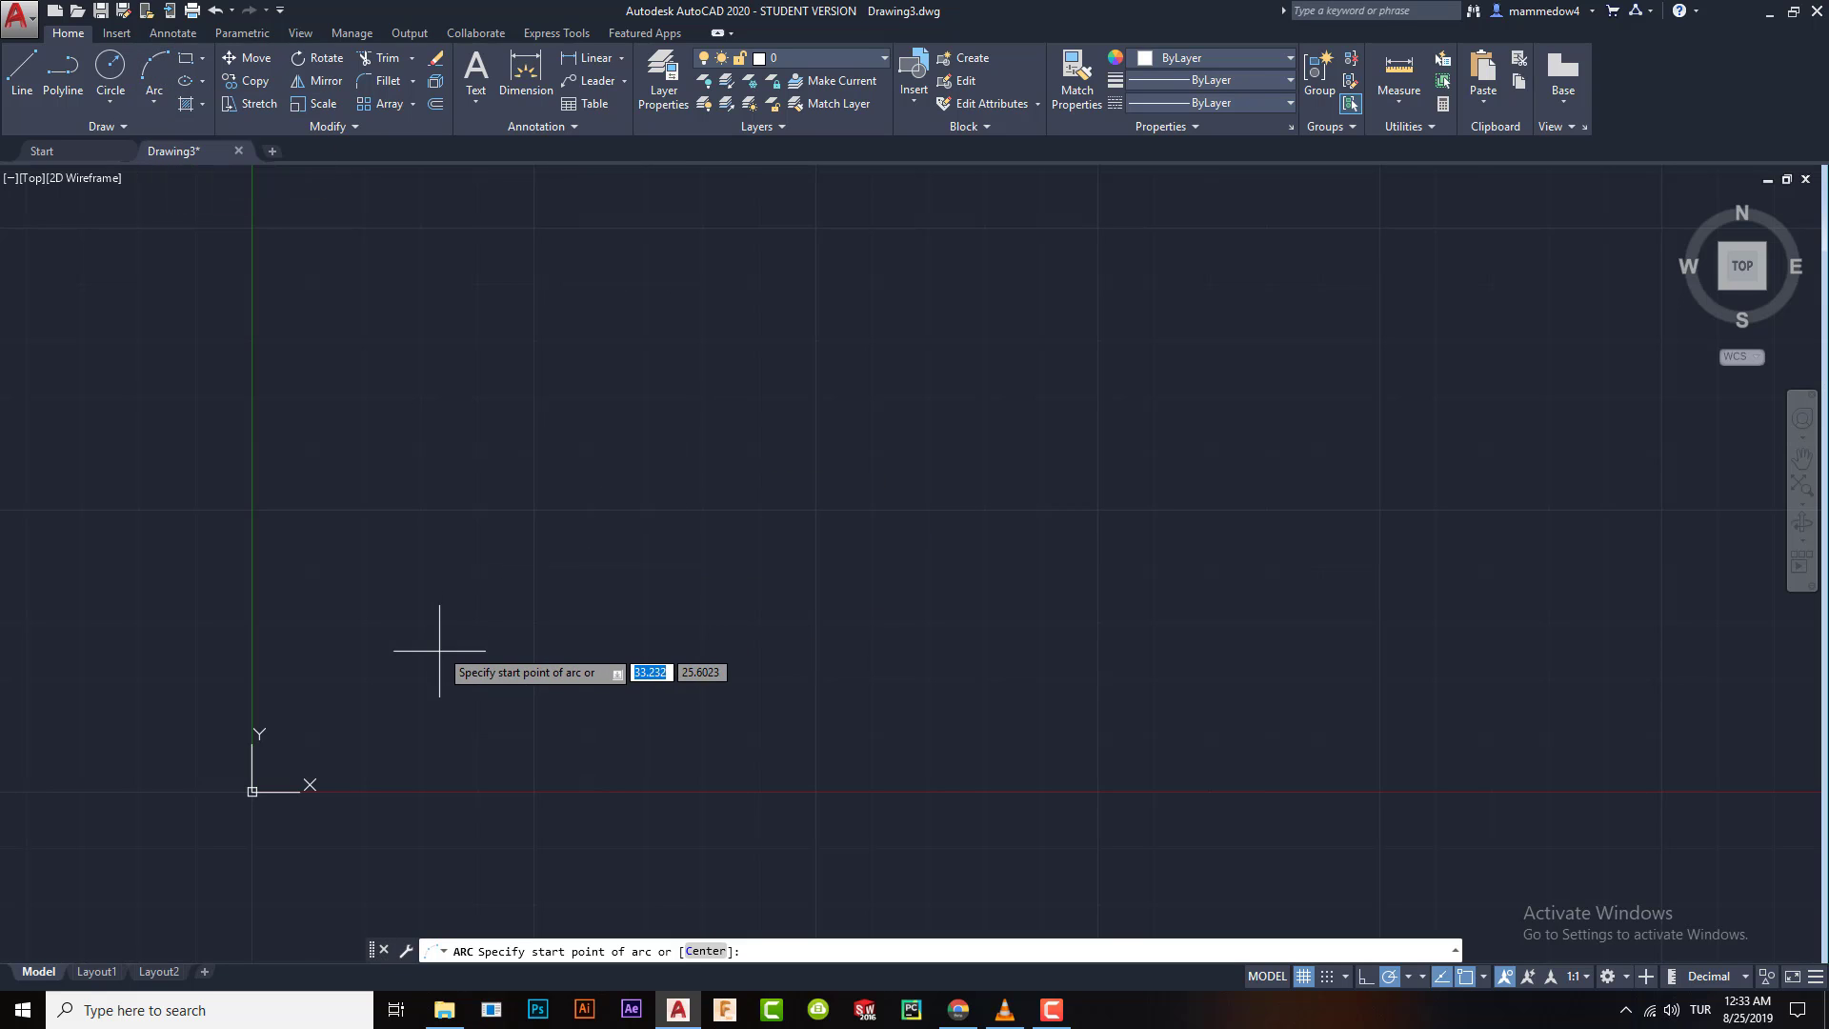
left_click(484, 575)
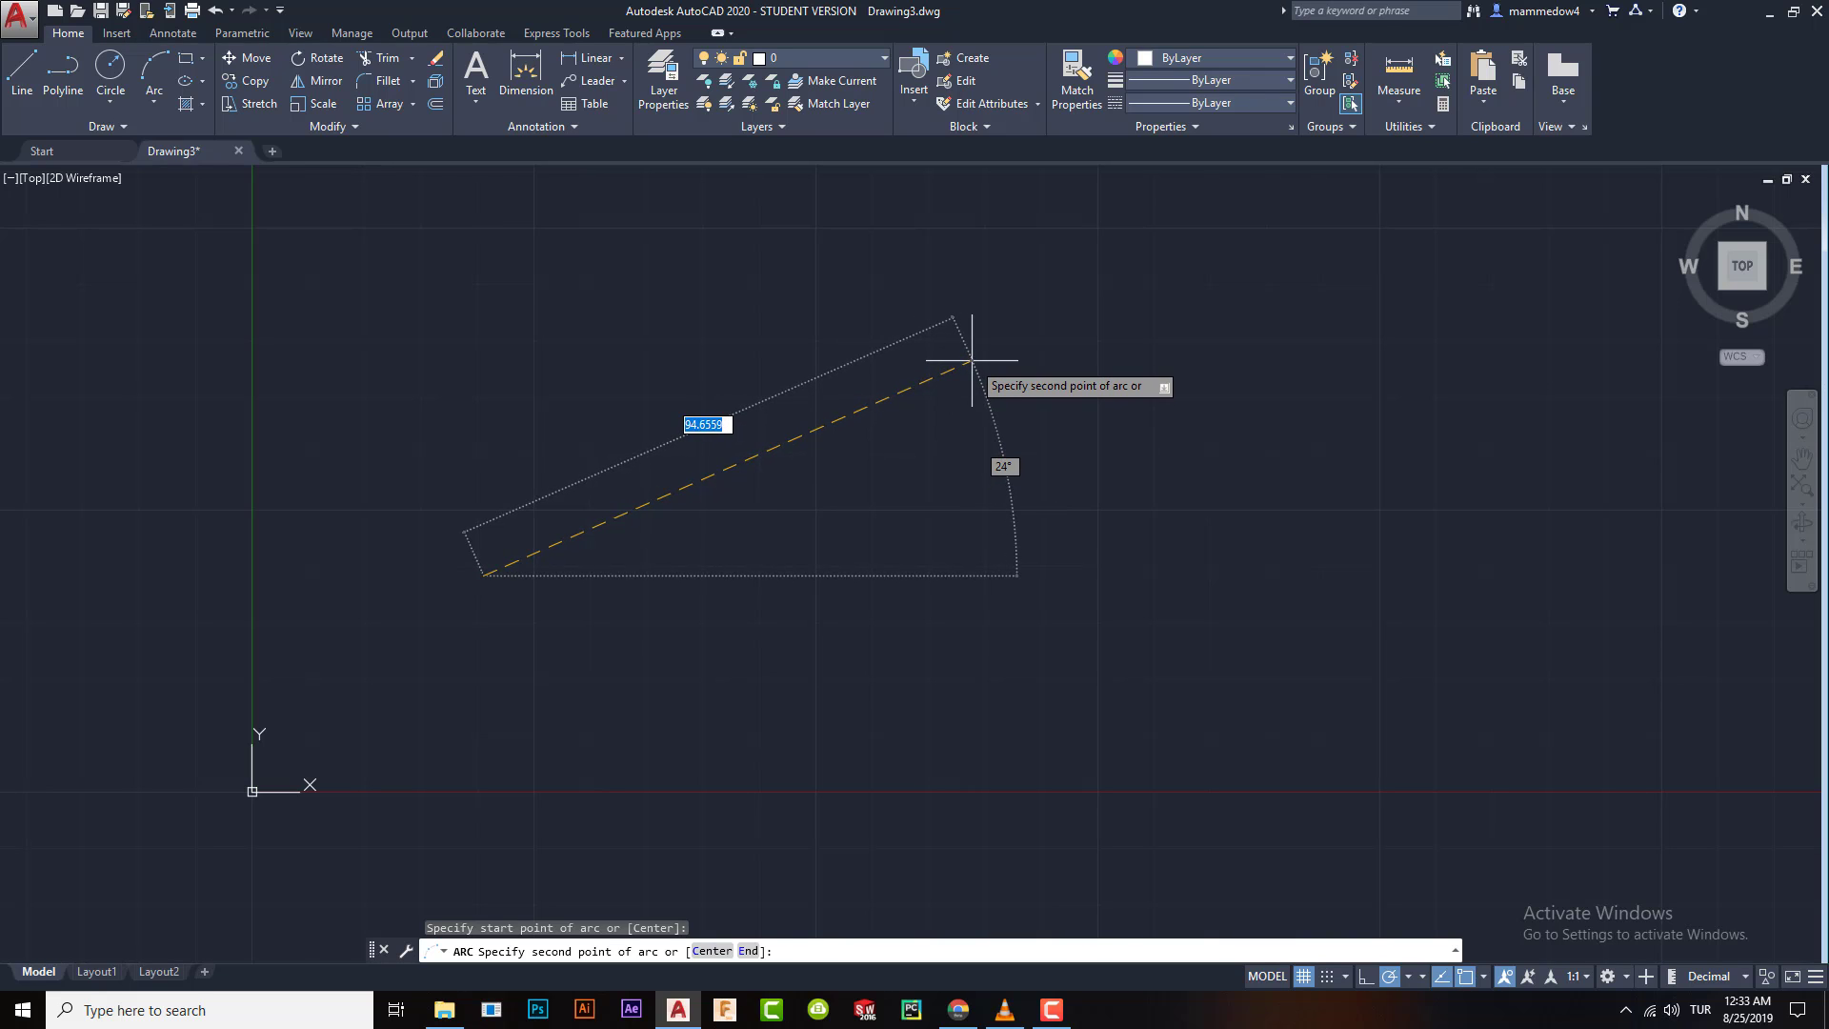
left_click(972, 360)
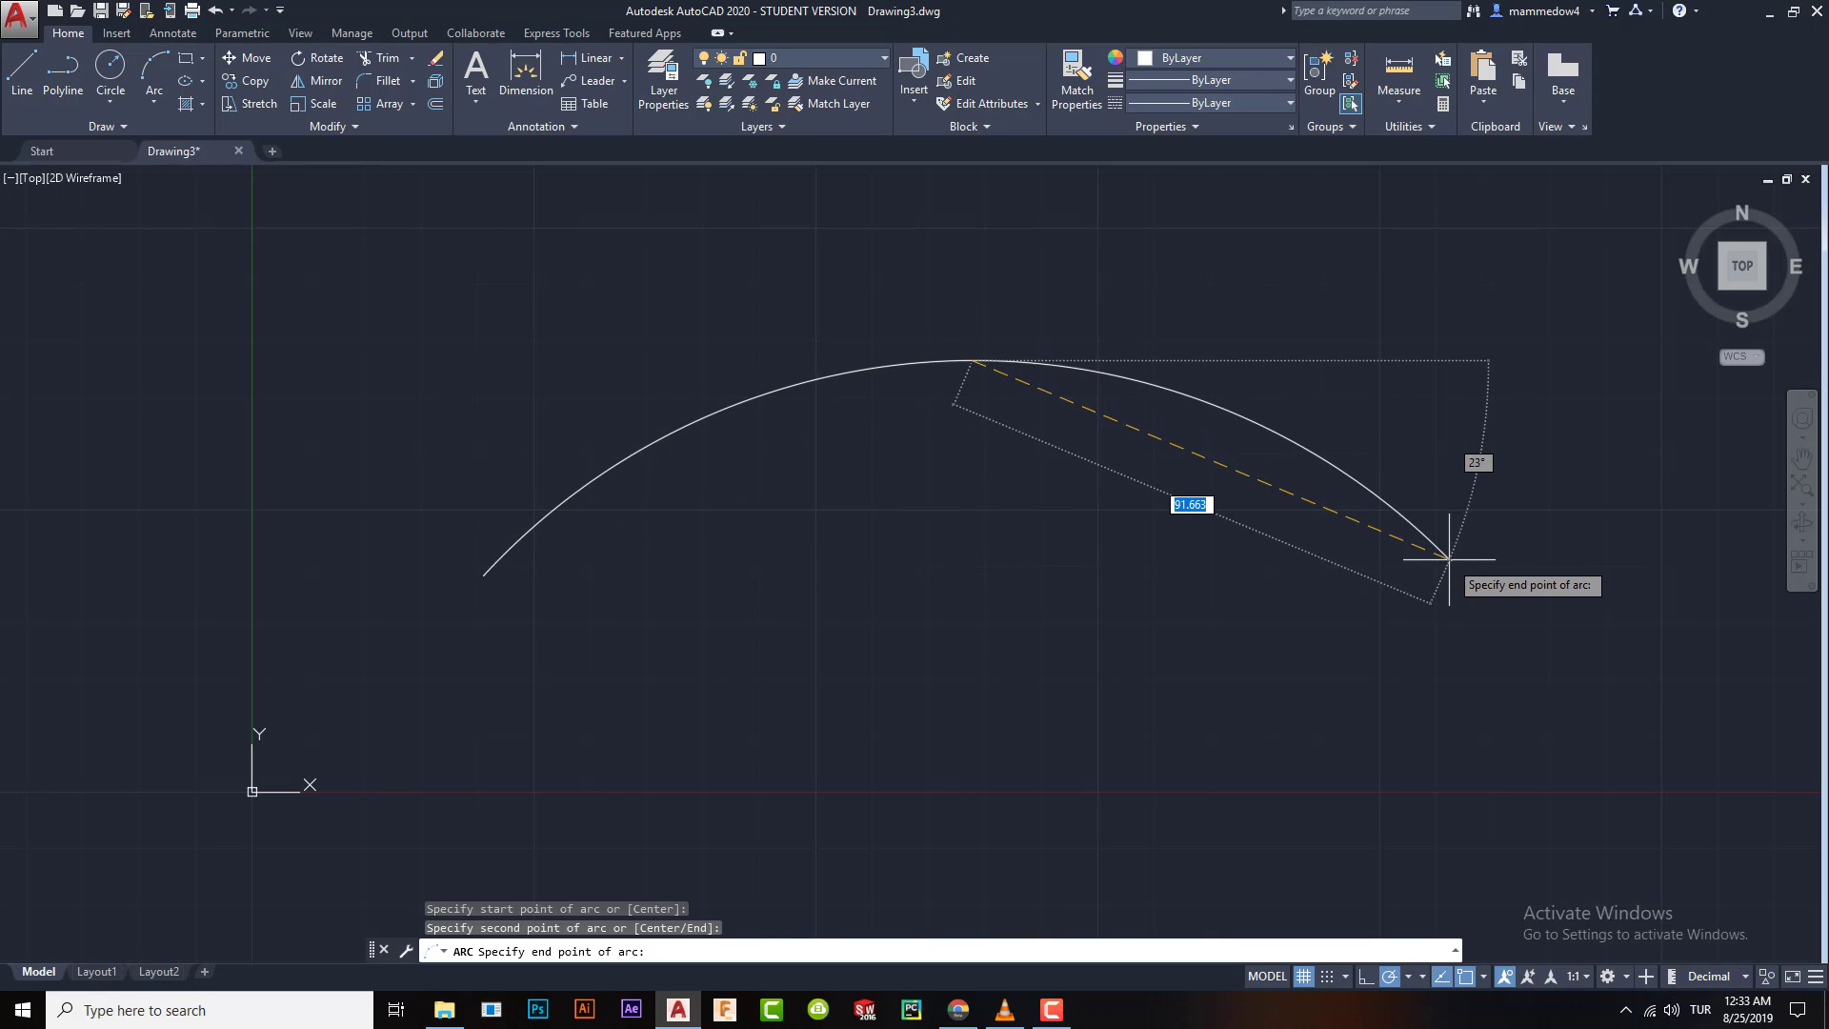
left_click(1491, 534)
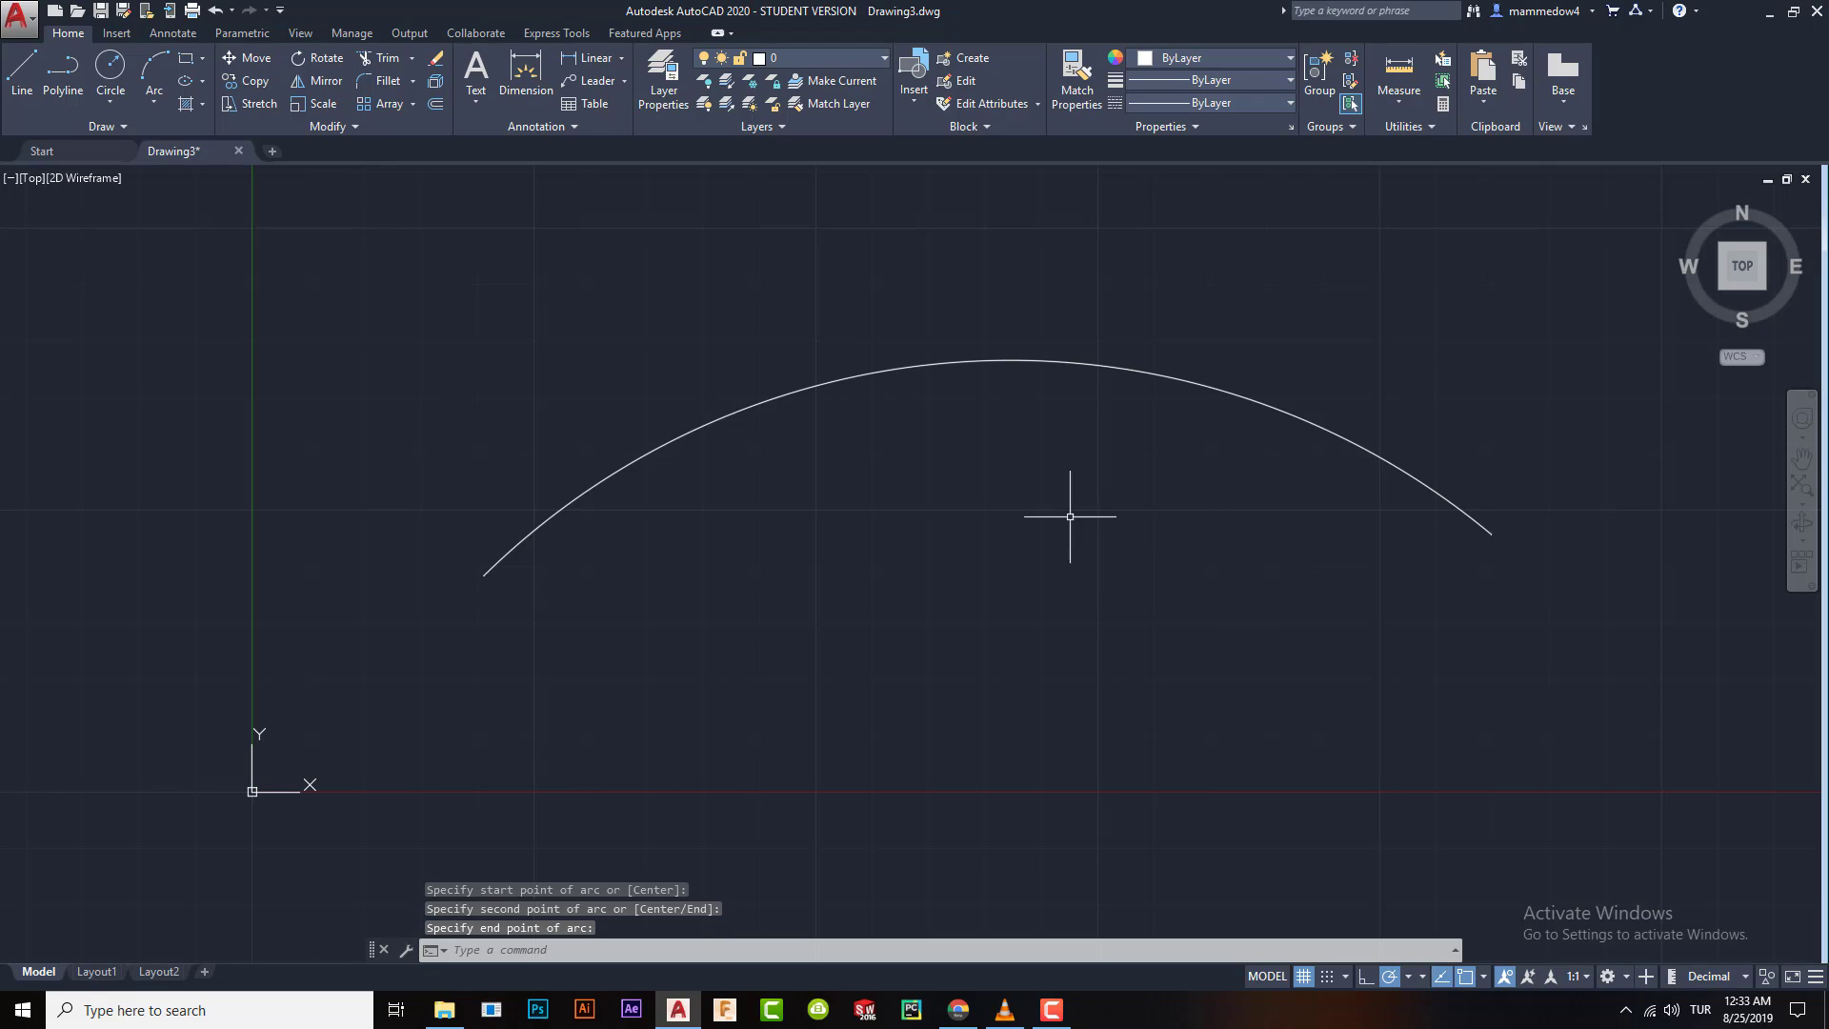
left_click(1022, 362)
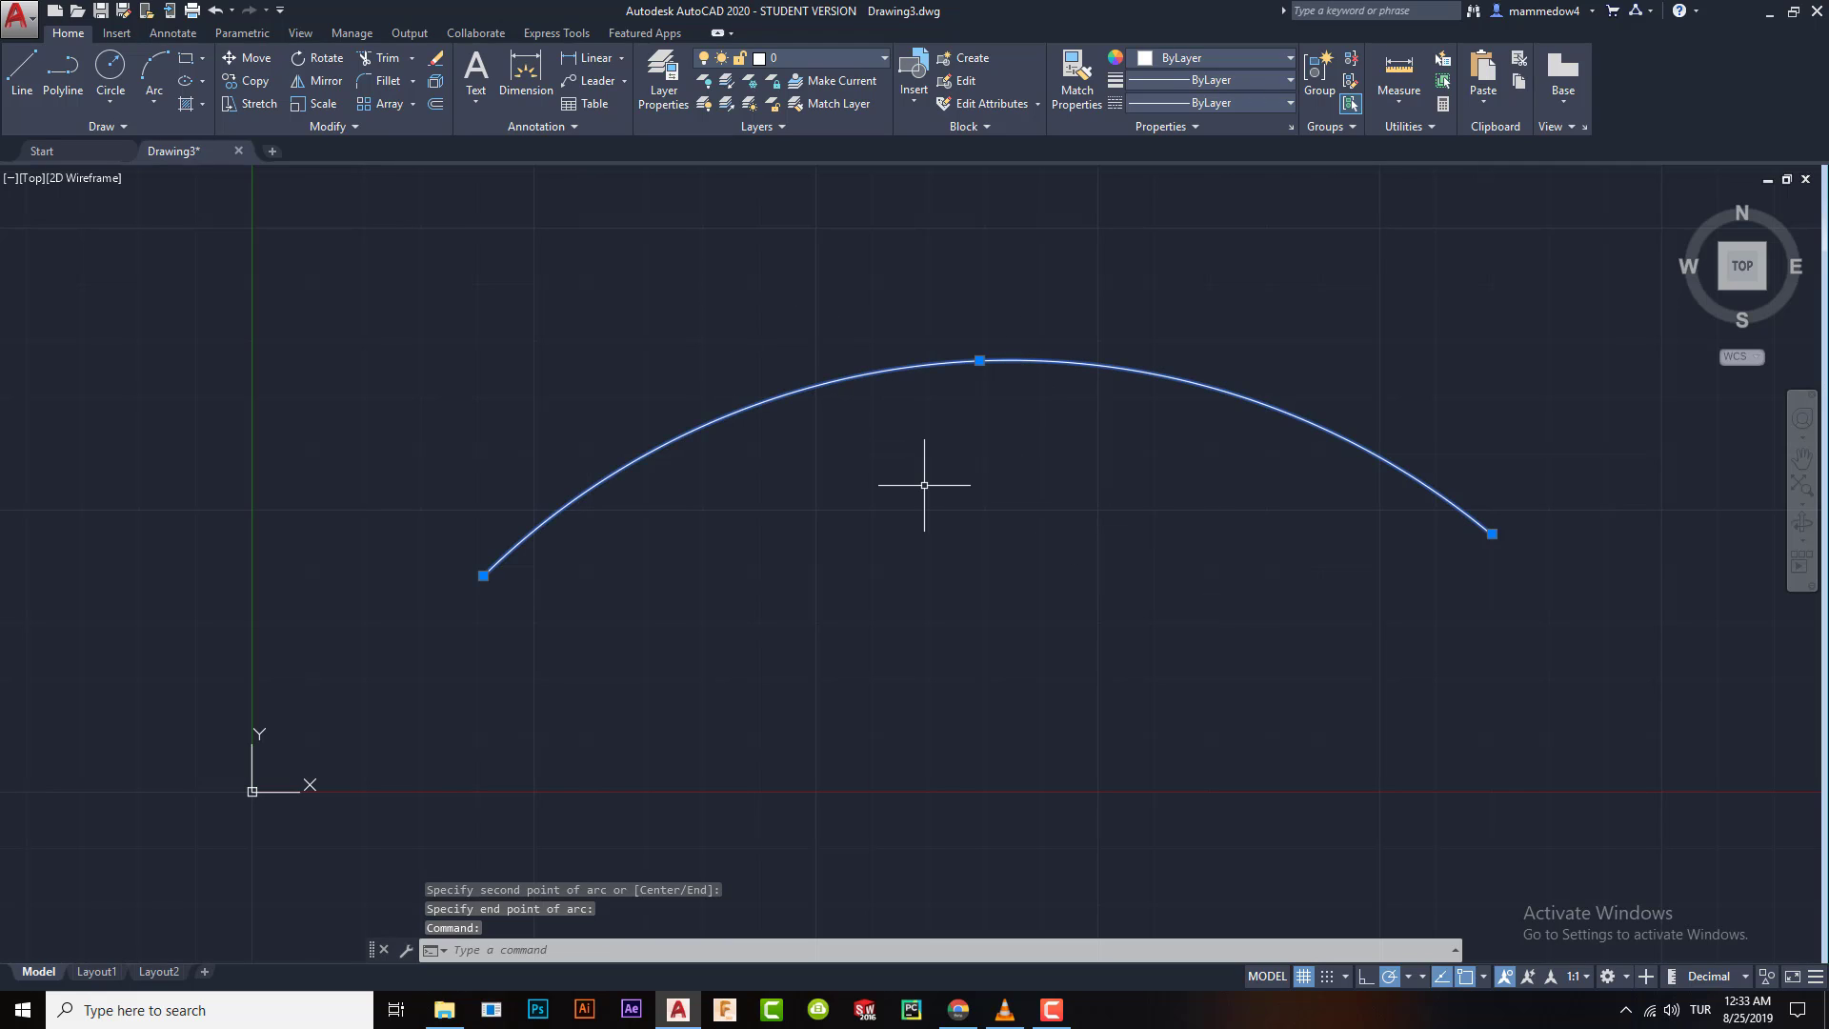
key("Delete")
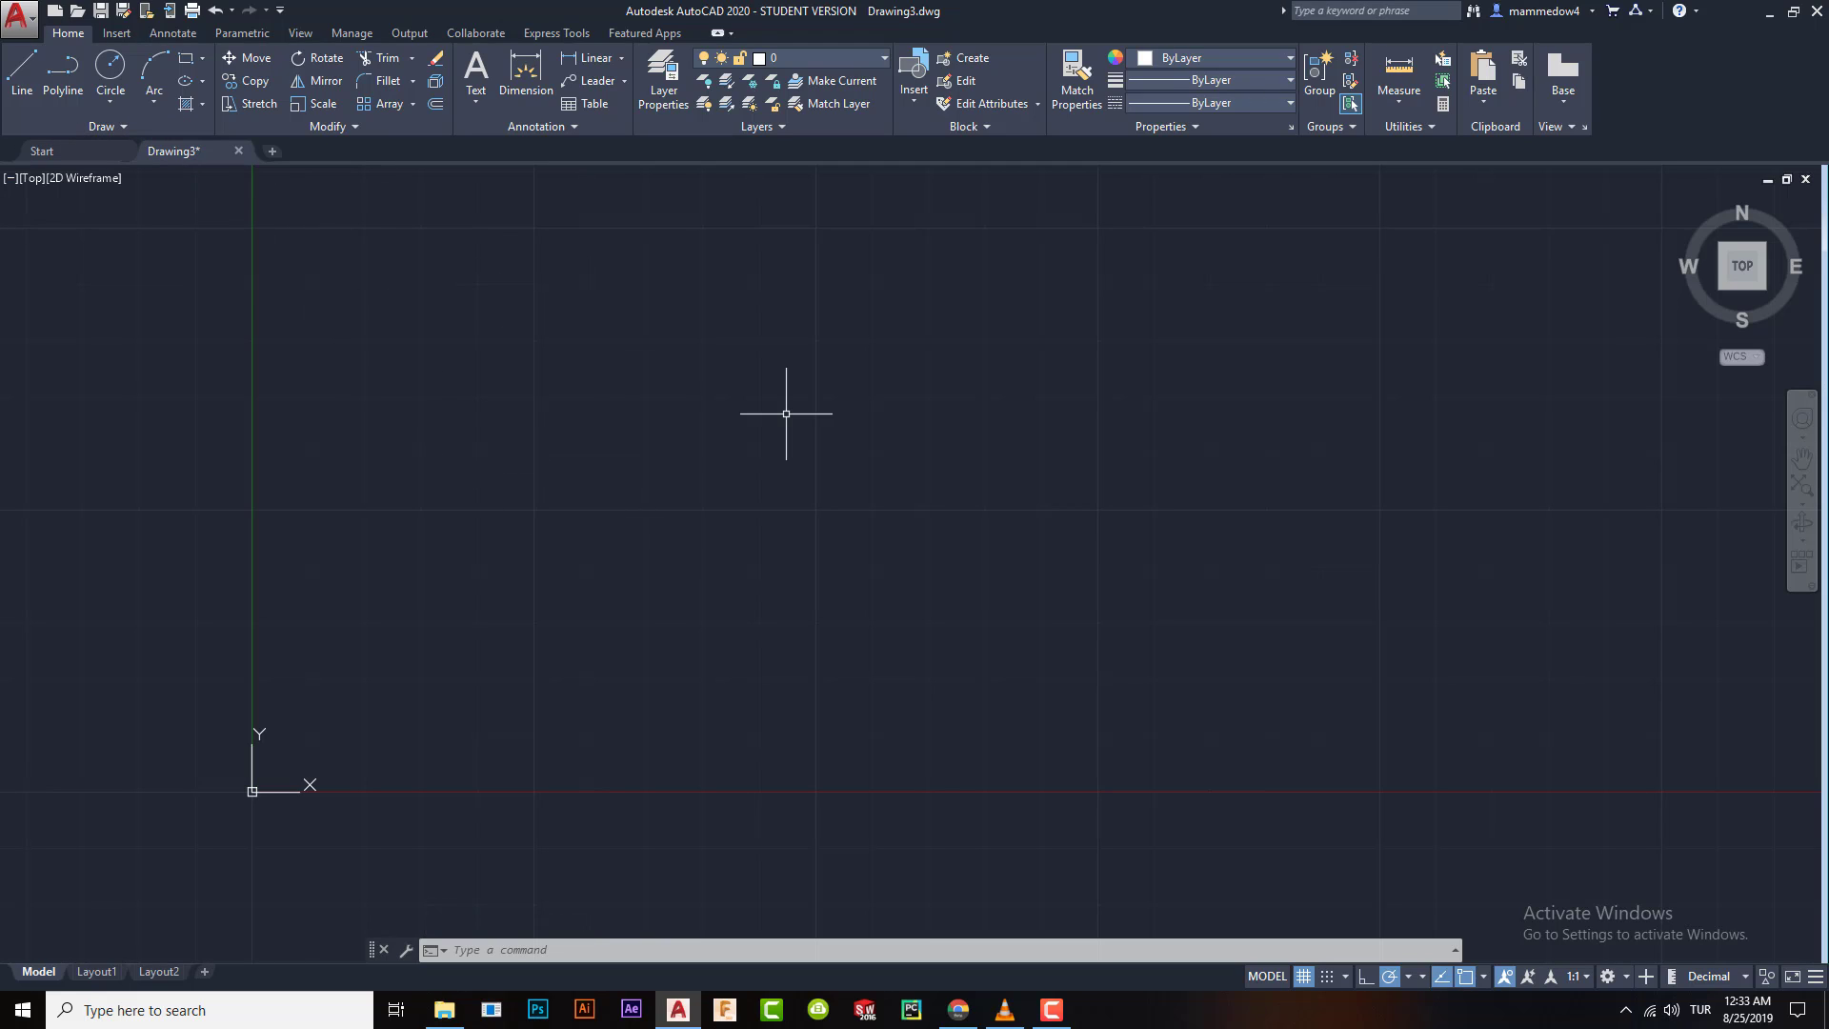
type("a")
key("Return")
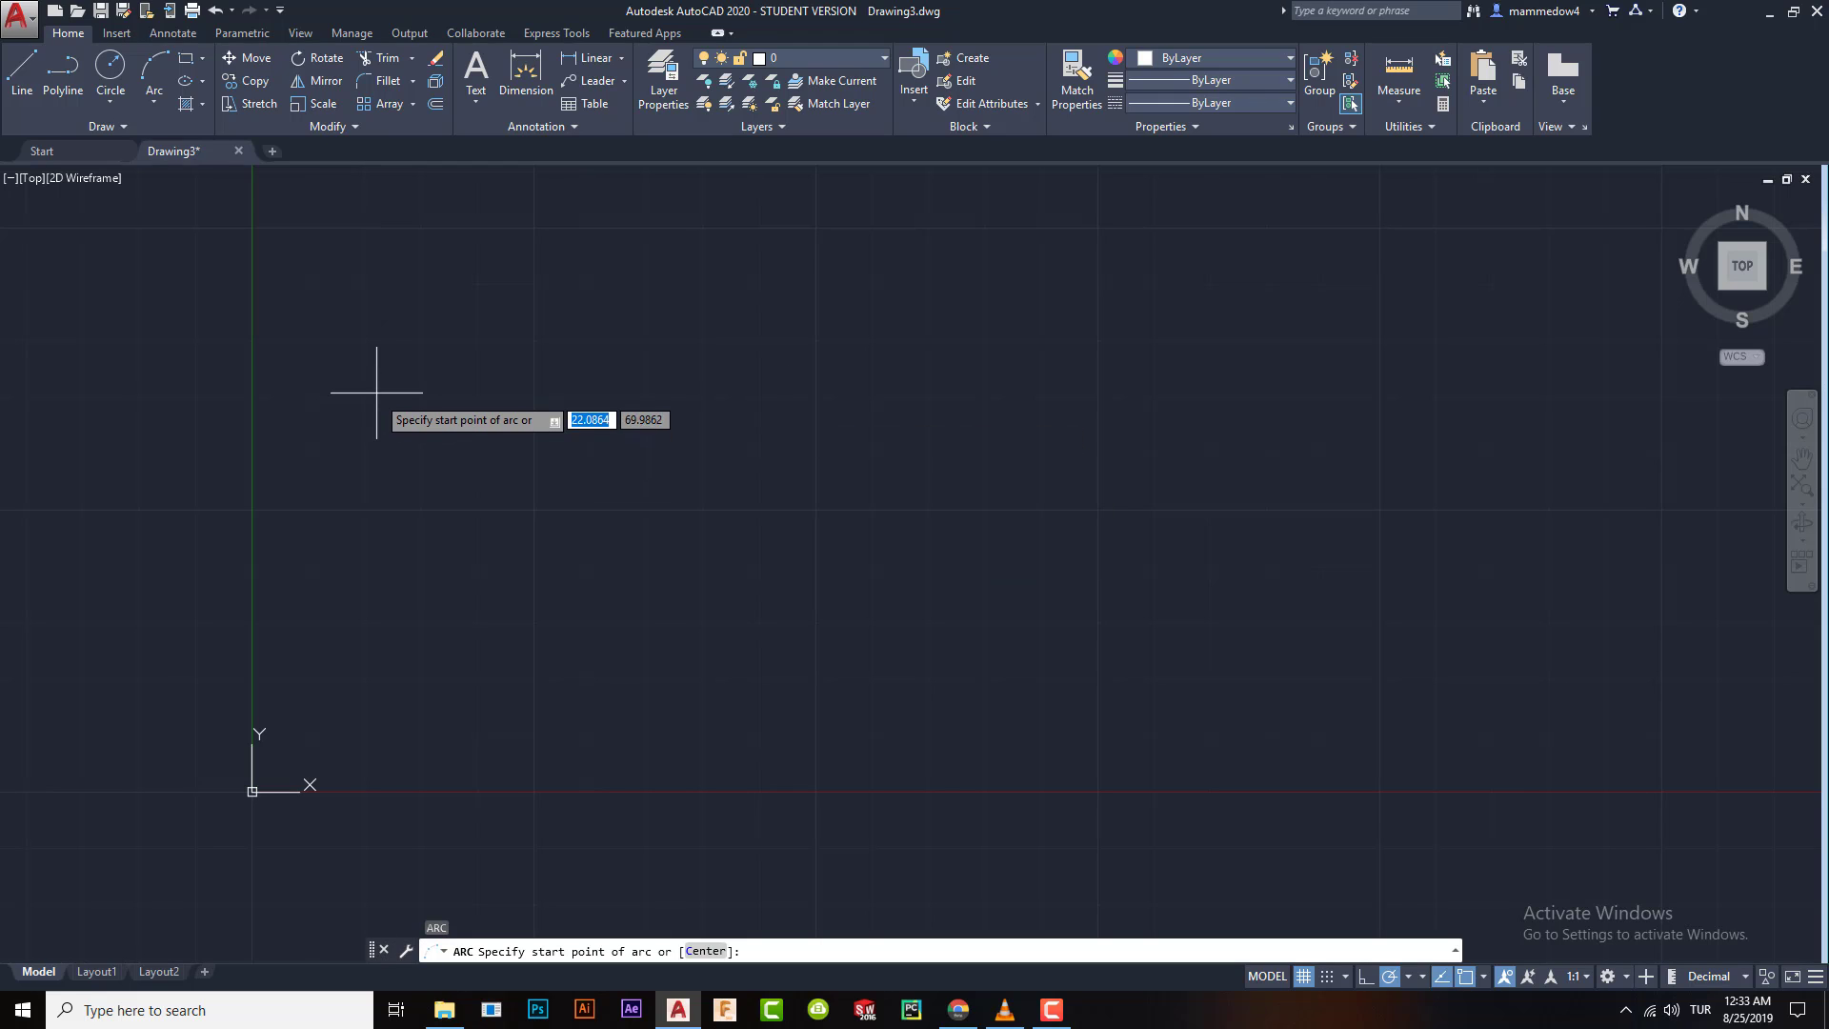
left_click(160, 99)
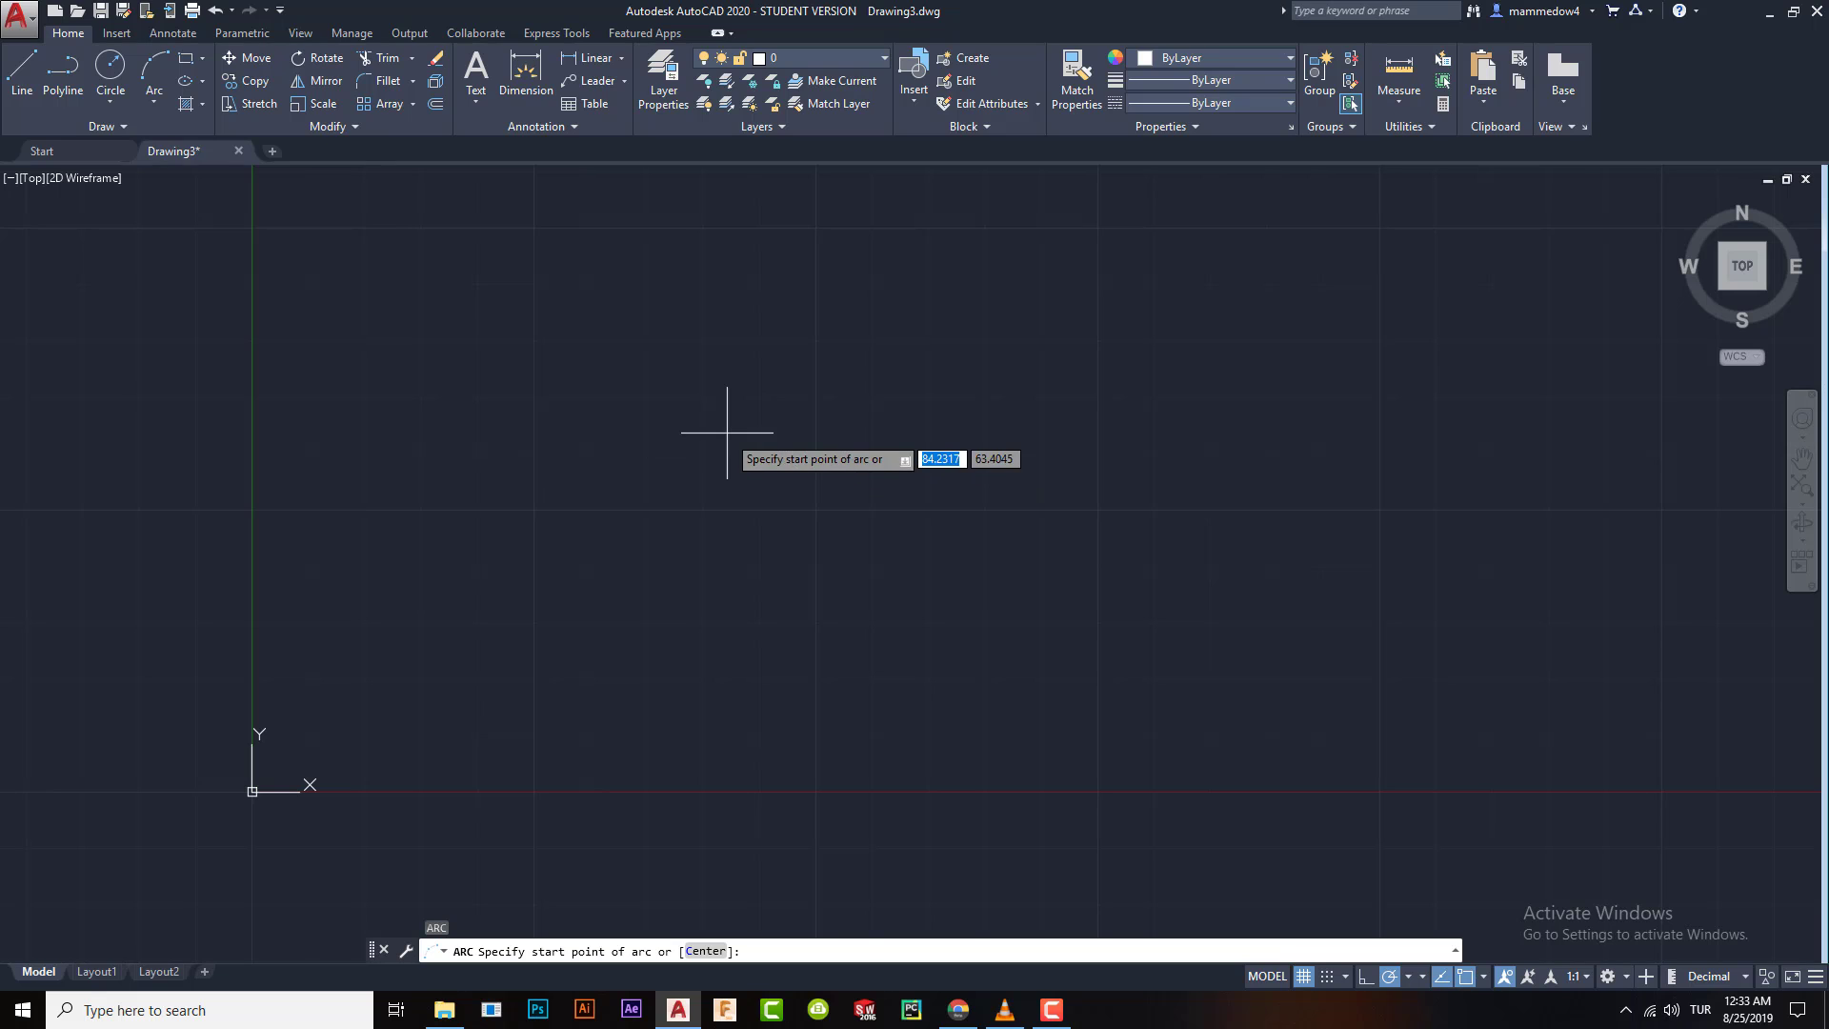
key("Escape")
- Draw a 100-unit horizontal line to the right in the empty area above the X axis
left_click(22, 71)
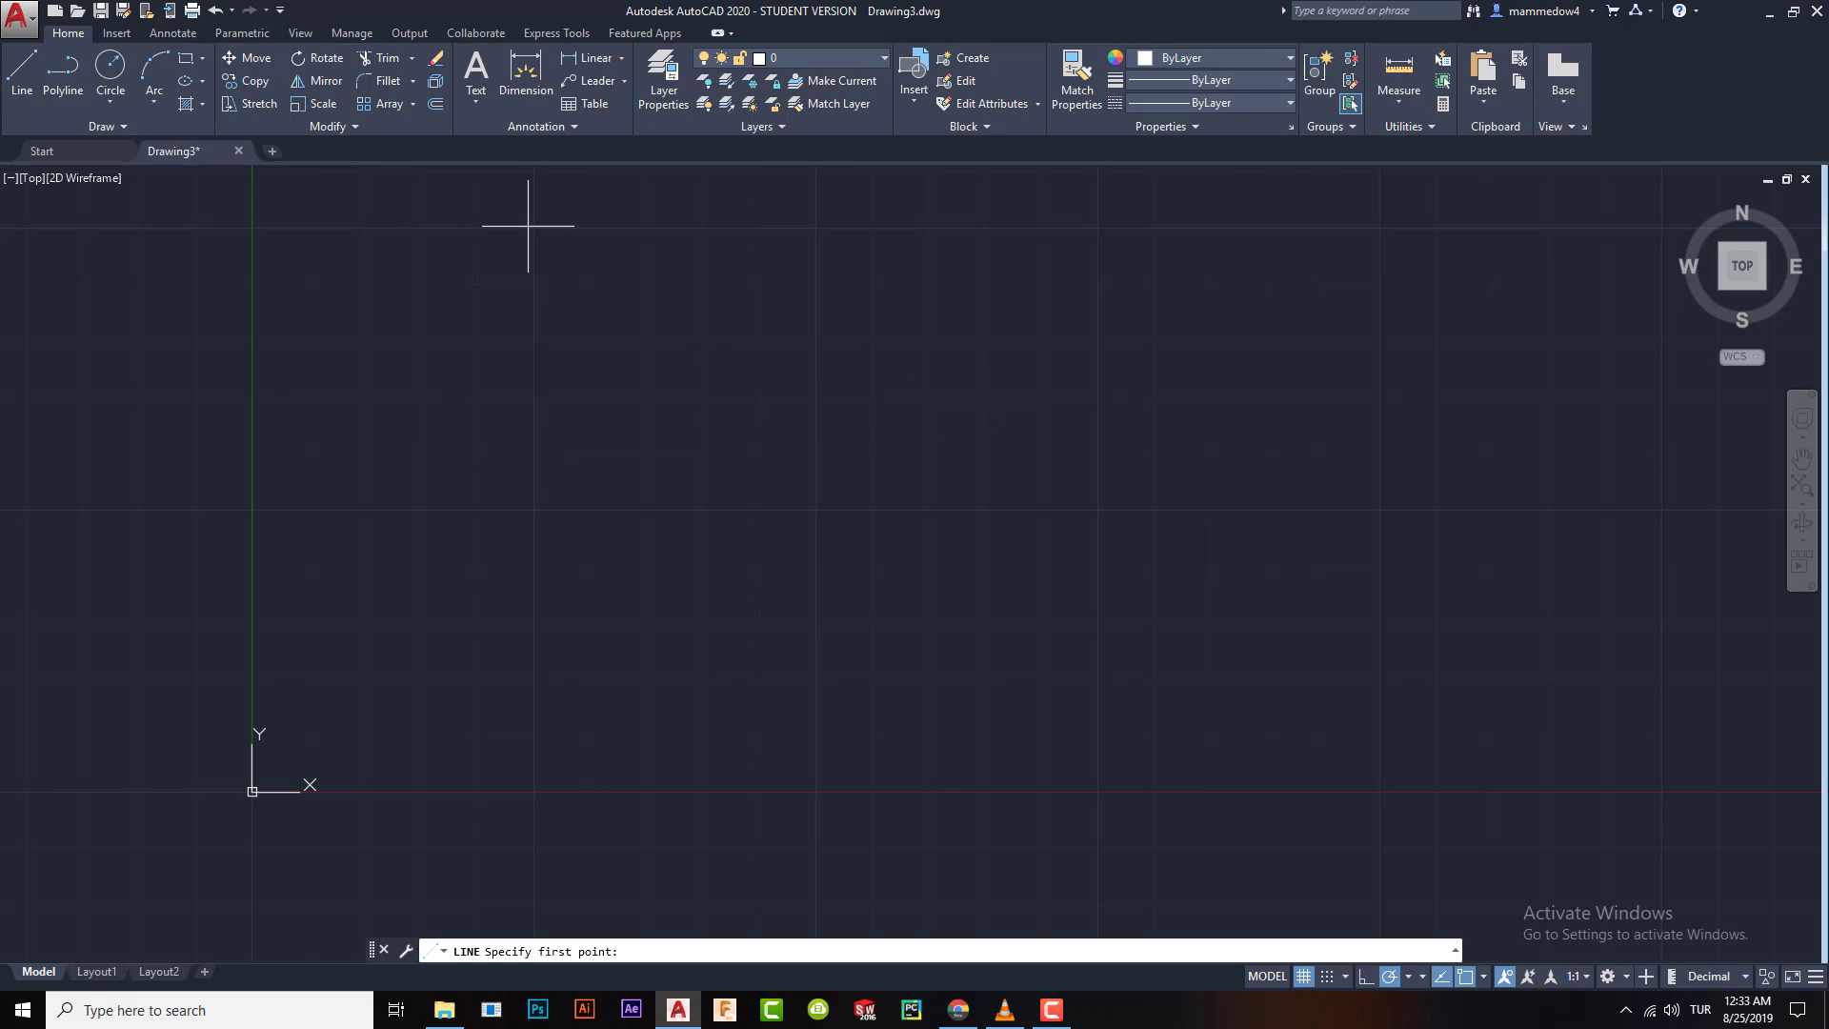
left_click(481, 575)
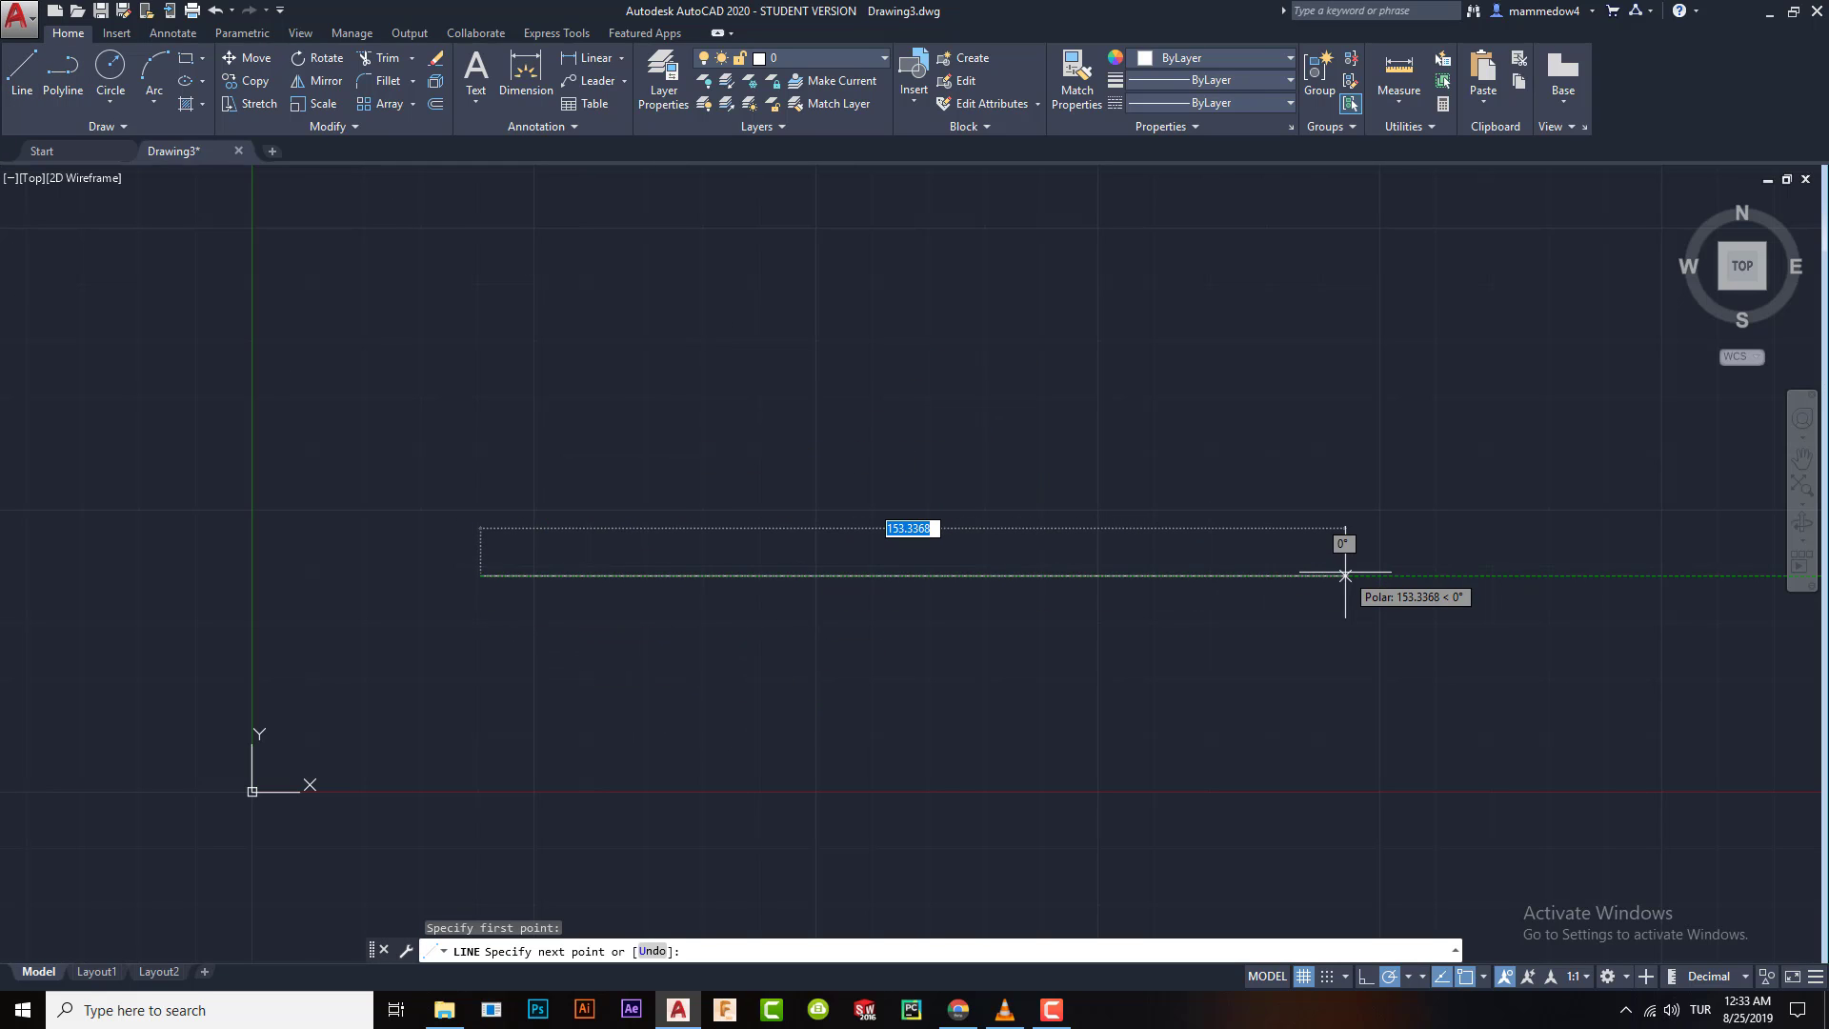
type("100")
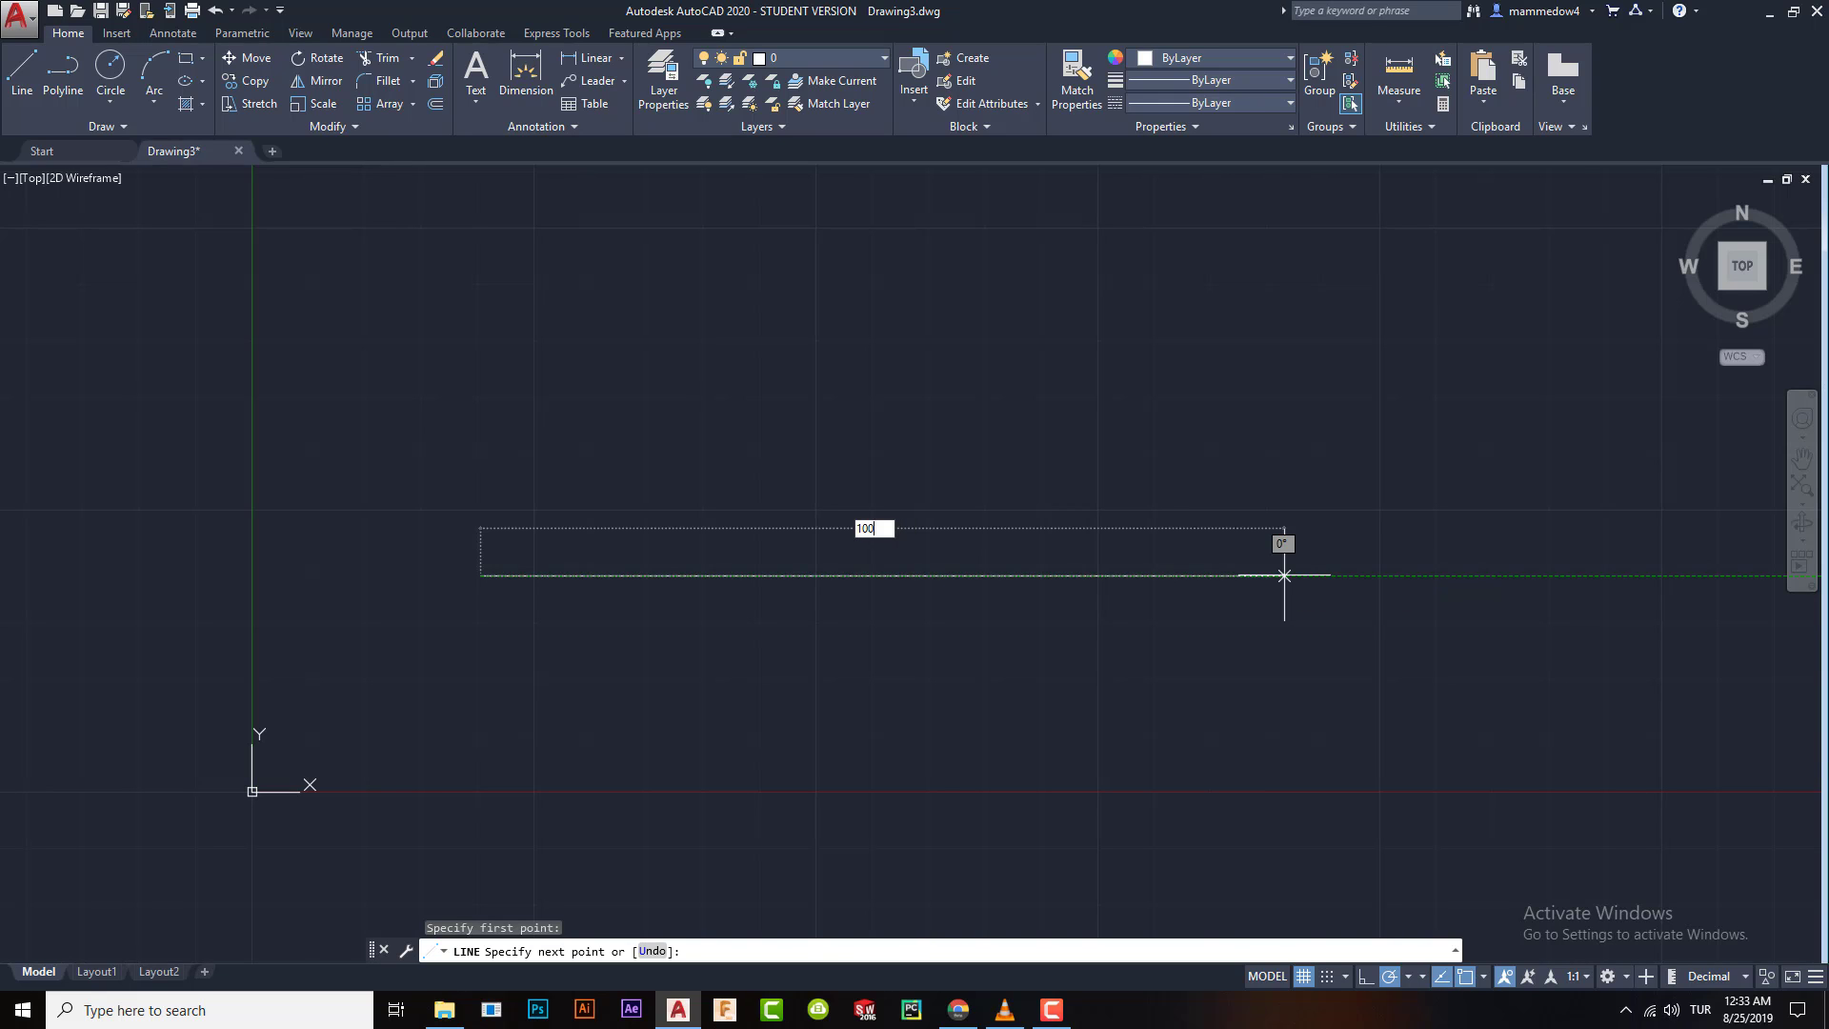
key("Return")
key("Return")
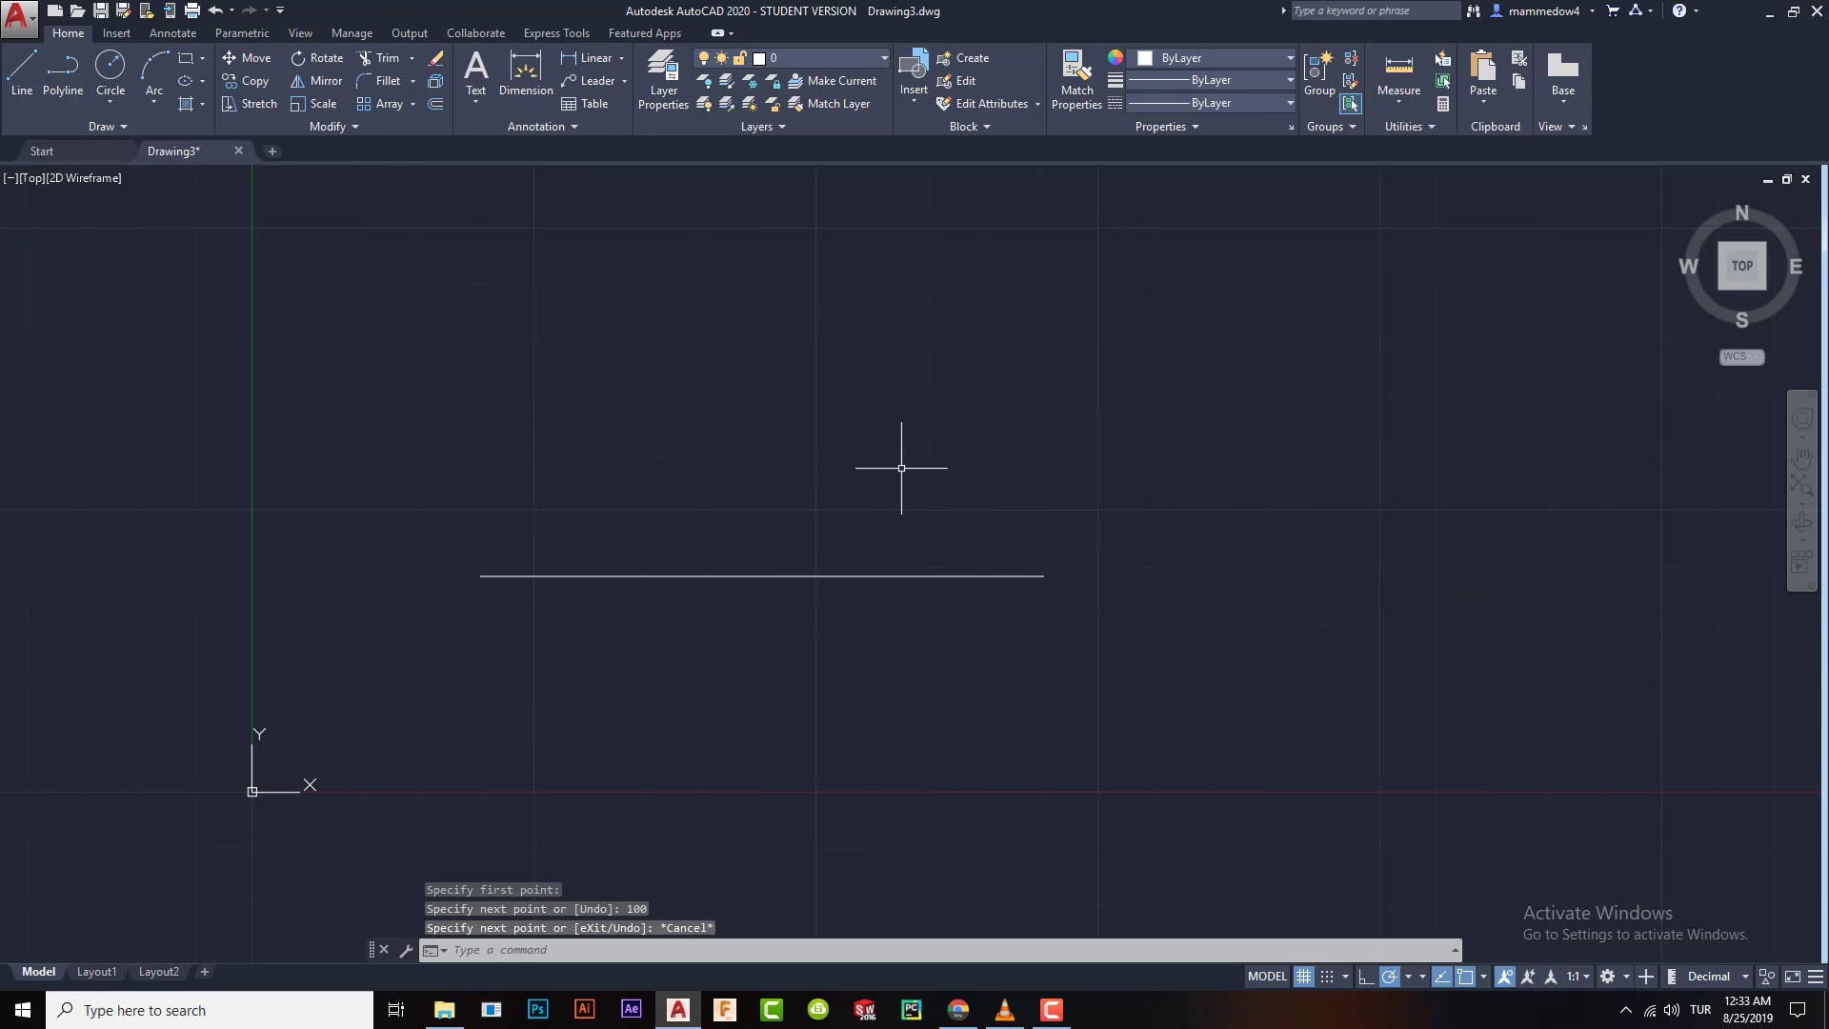
- Draw a 40-unit vertical line upward from the midpoint of the horizontal line
key("Return")
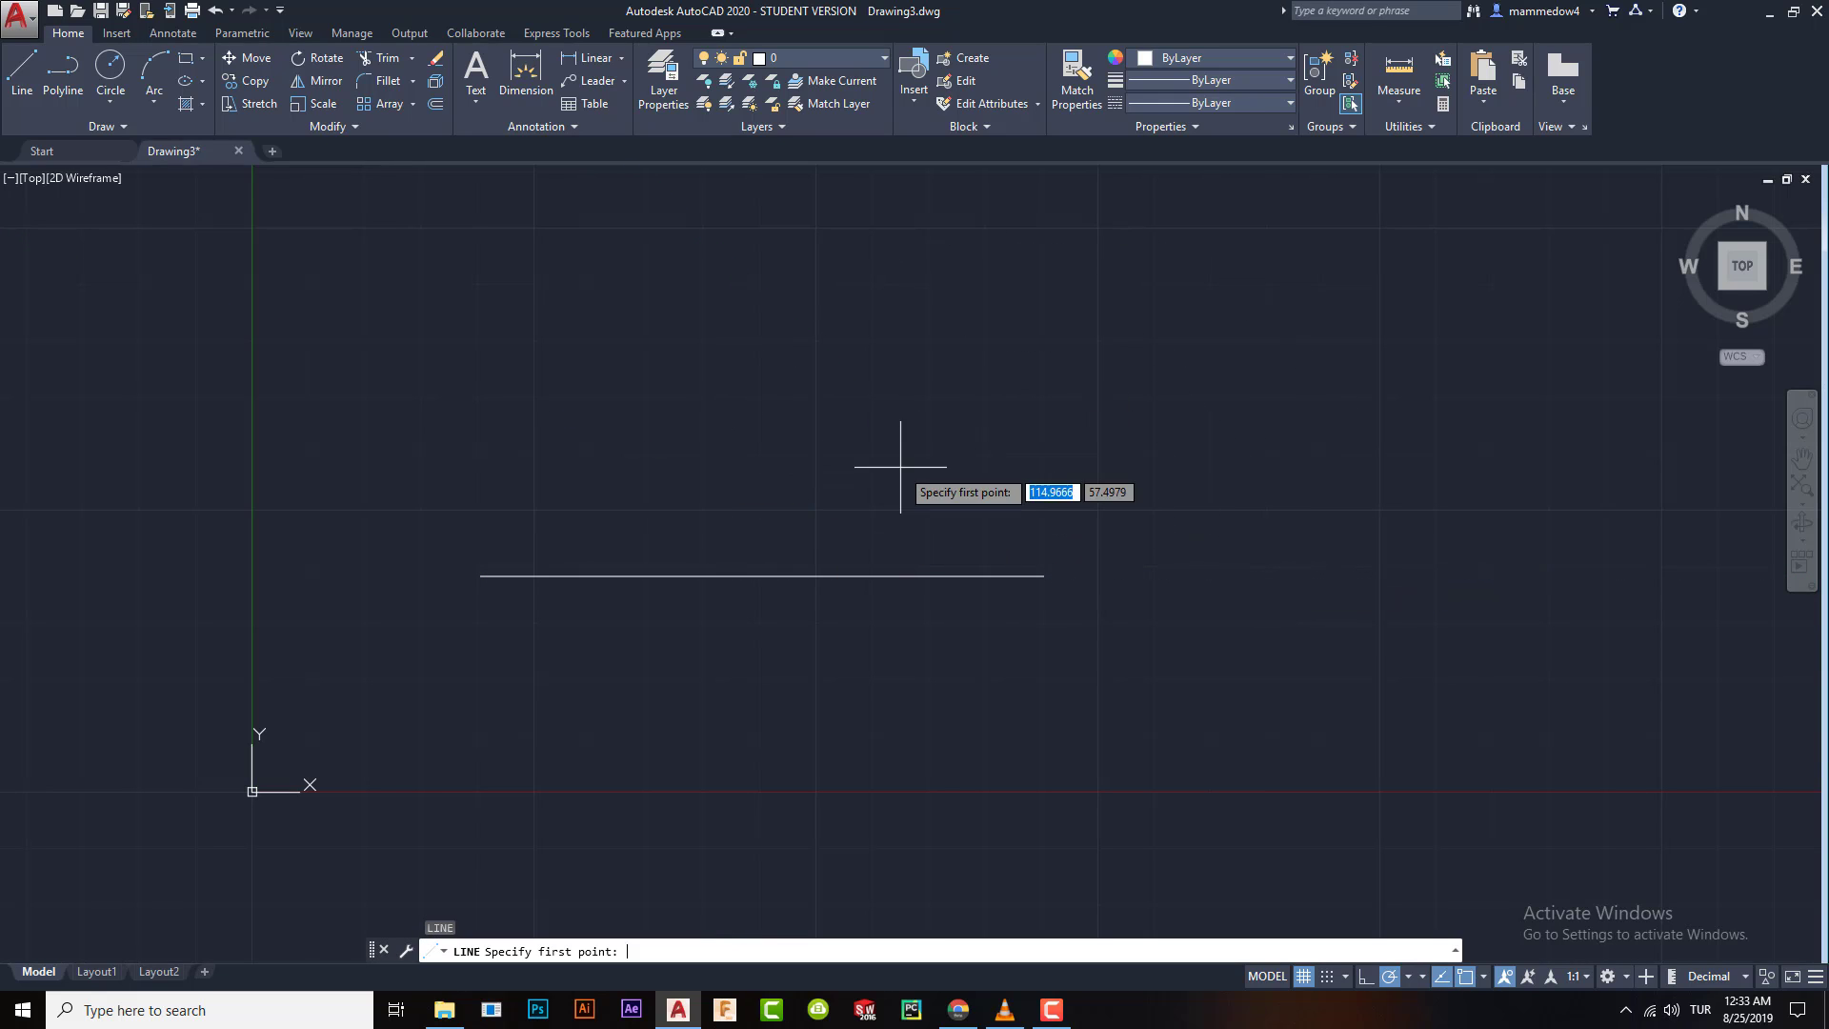
left_click(762, 575)
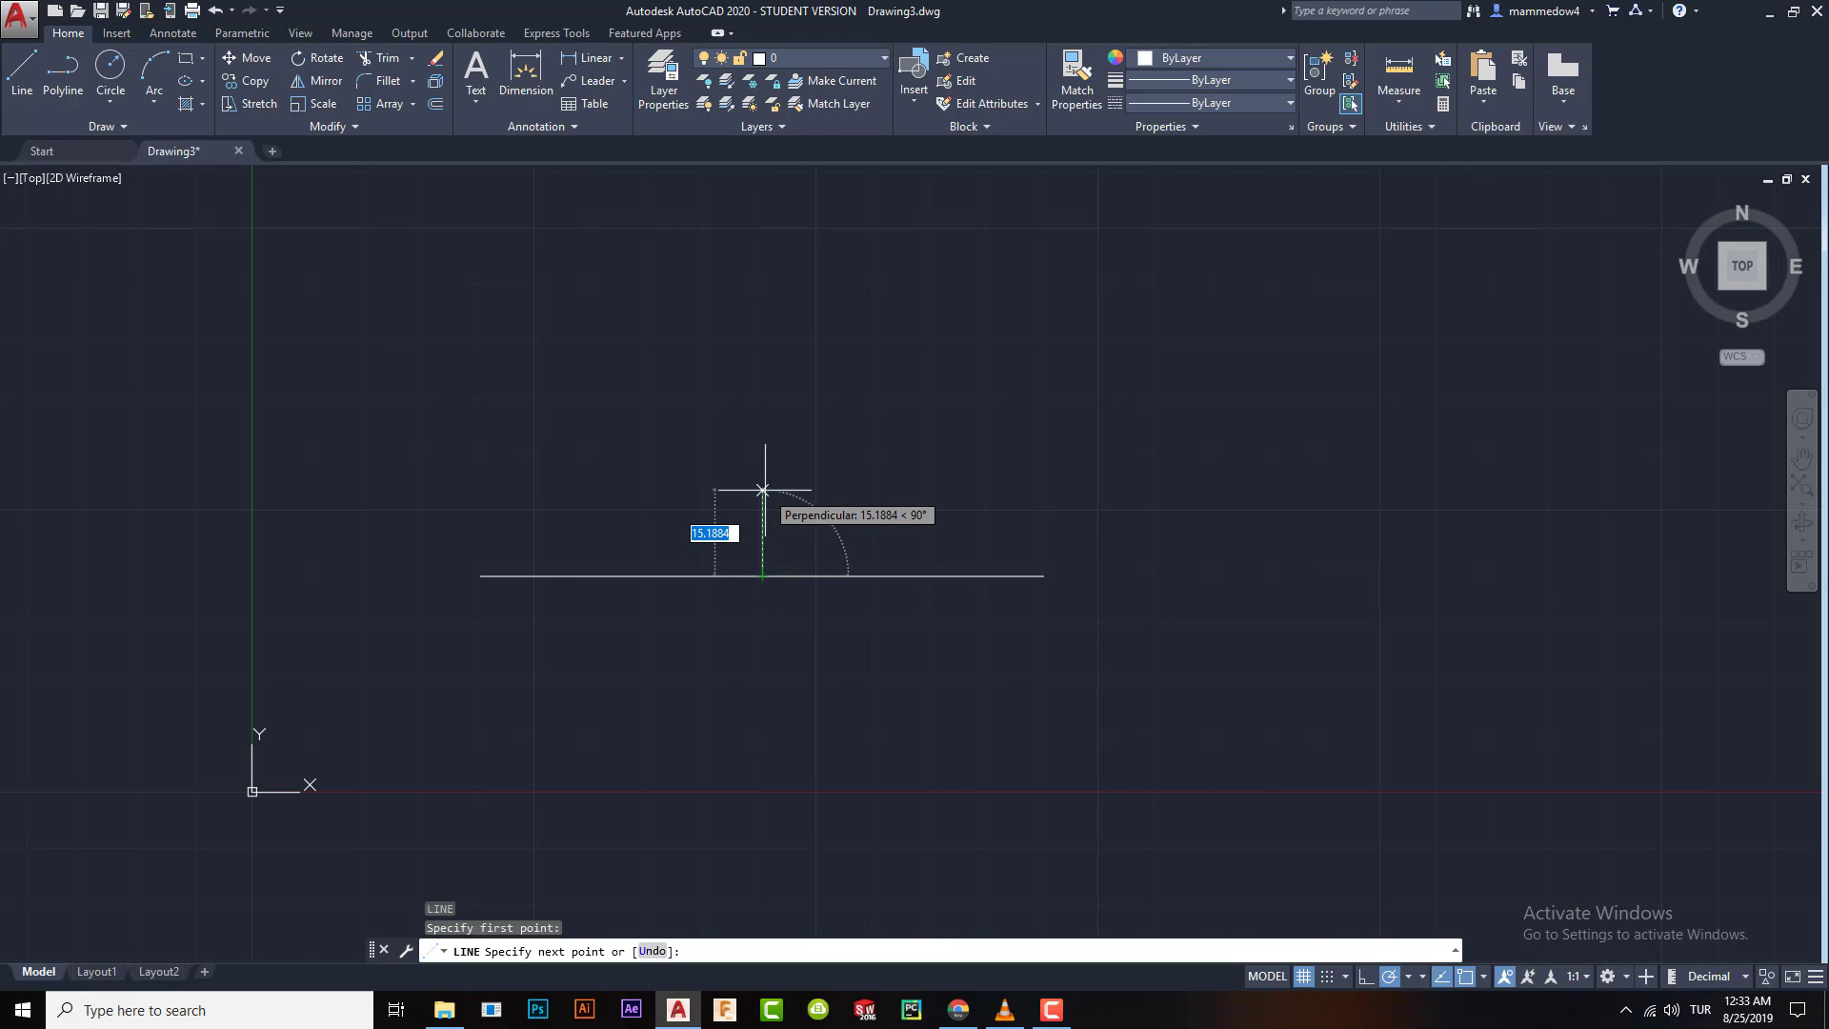
type("40")
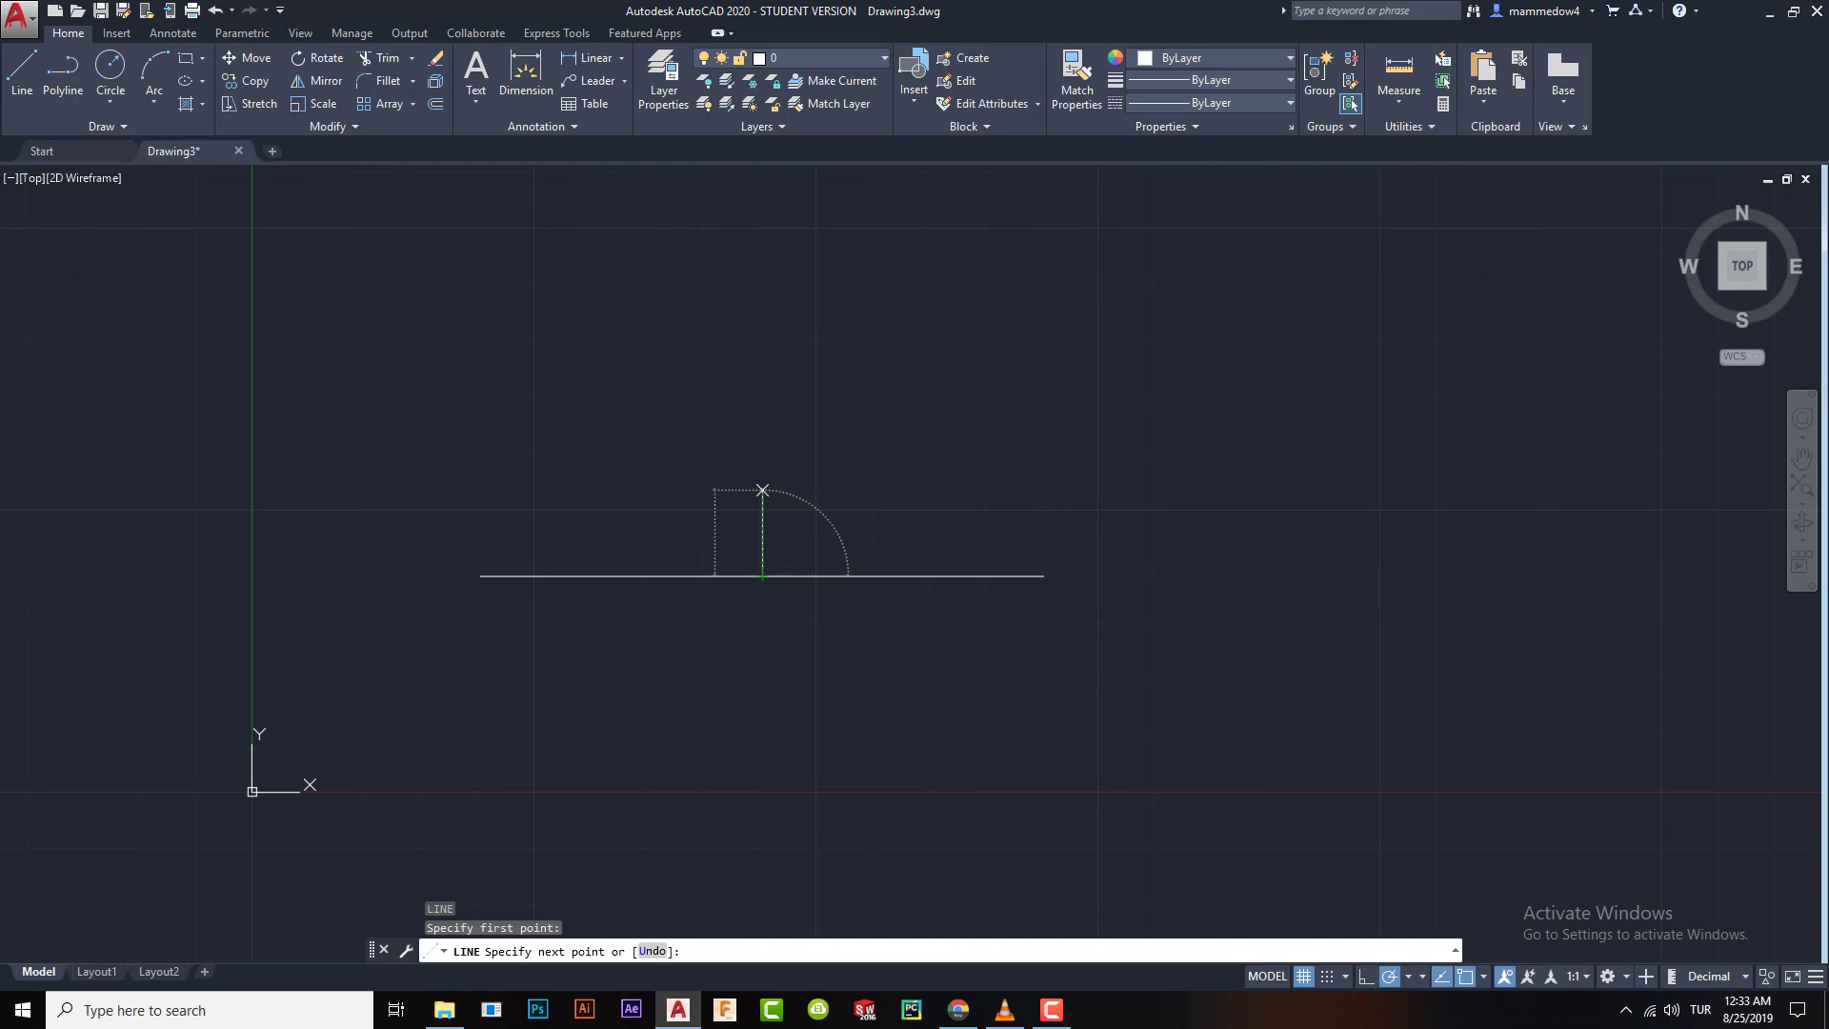
key("Return")
key("Escape")
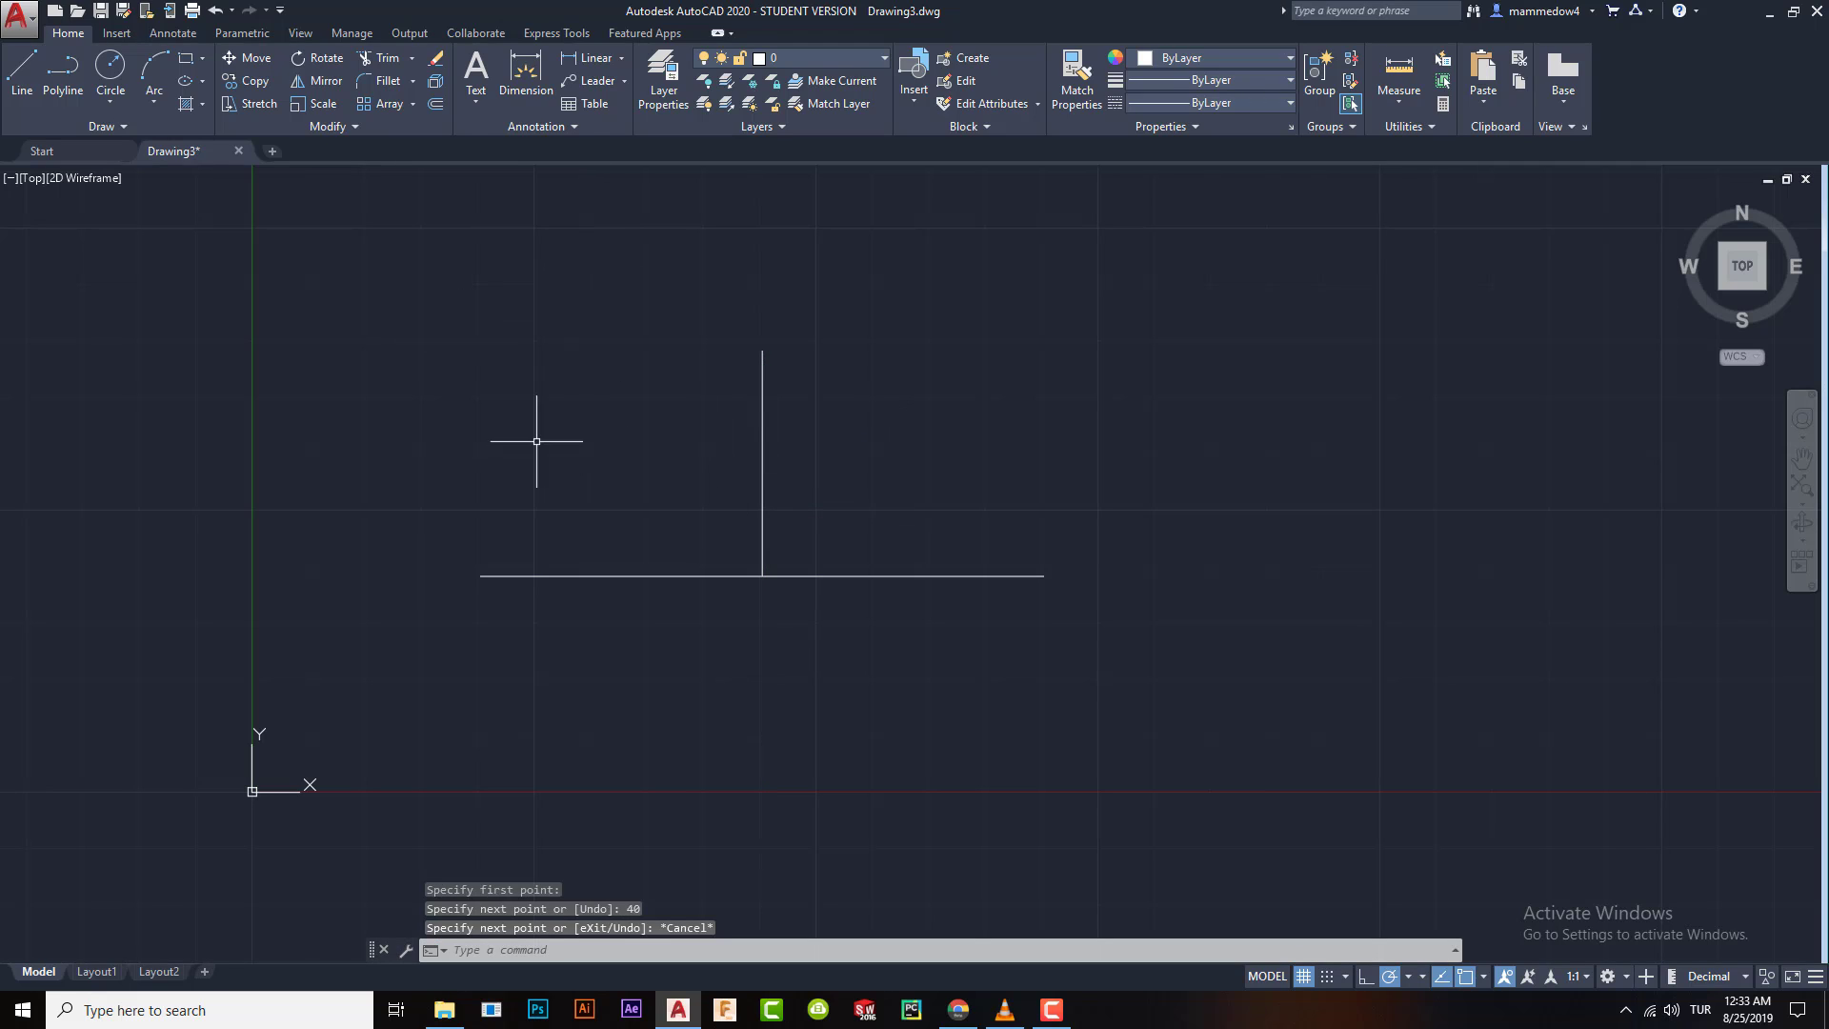
- Draw a three-point arc from the horizontal line's left end through the vertical line's upper end to the horizontal line's right end
type("a")
key("Return")
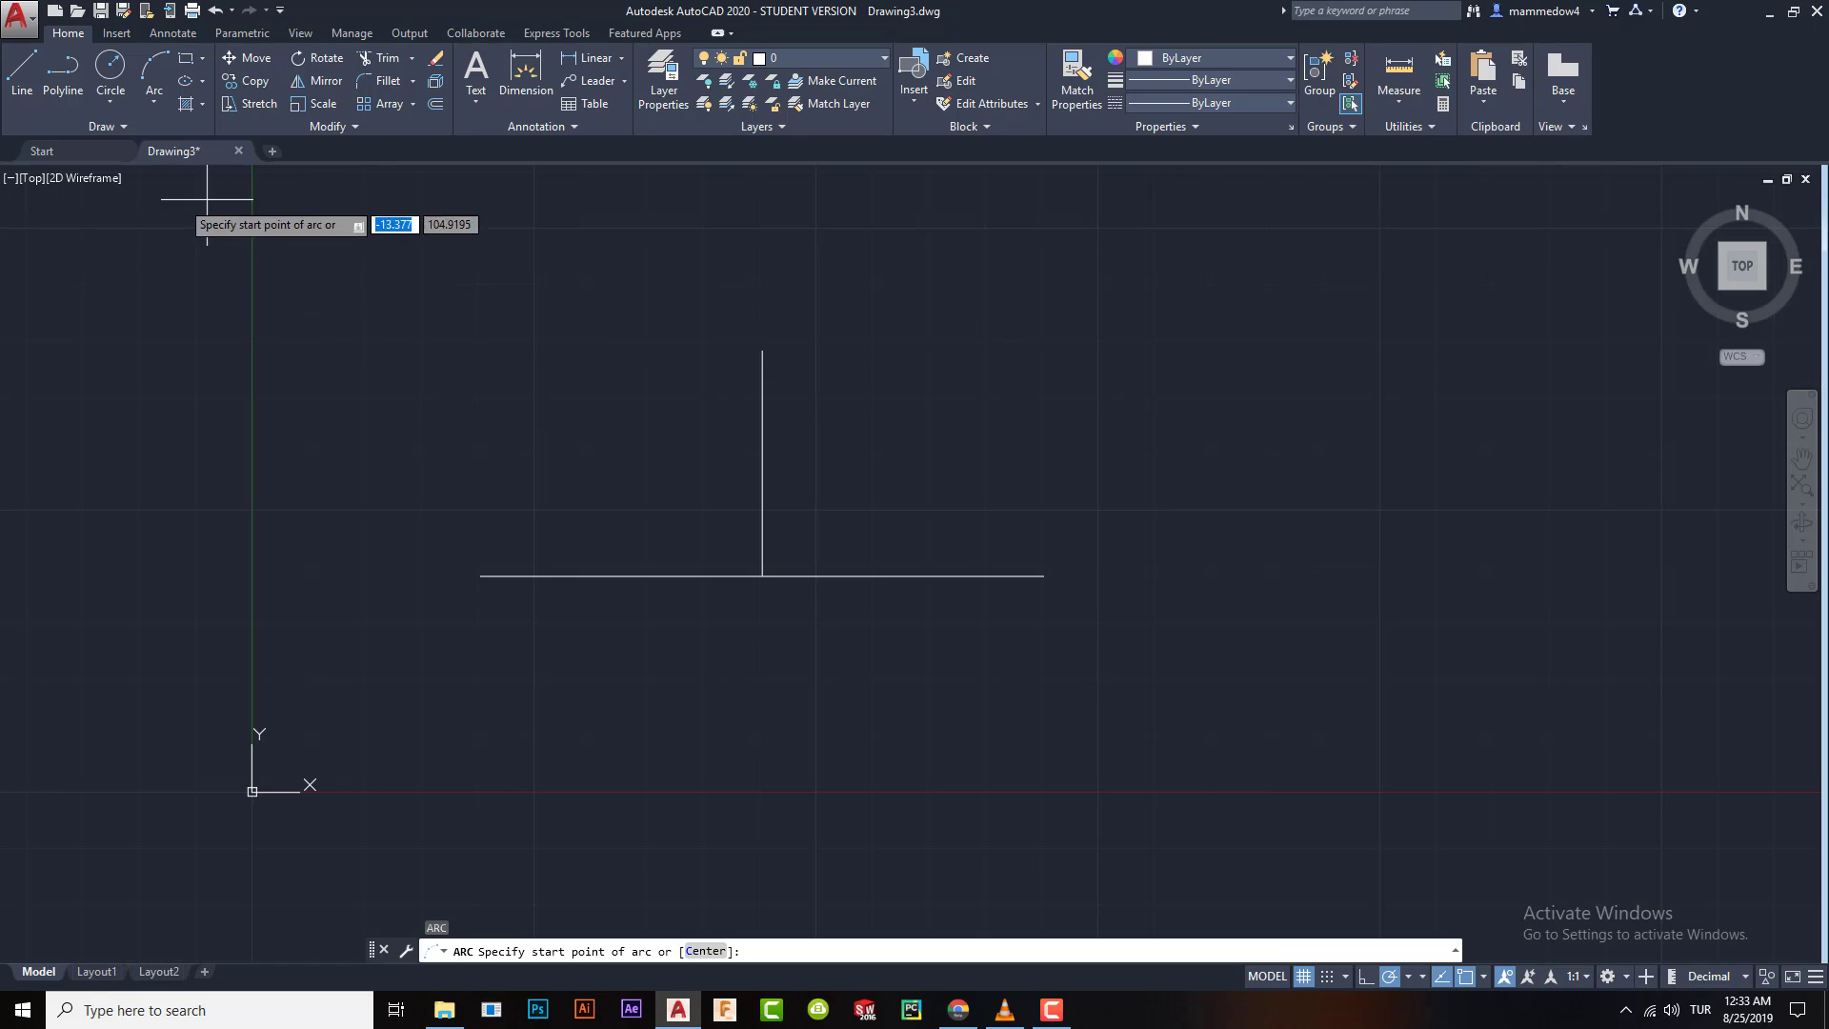
left_click(481, 575)
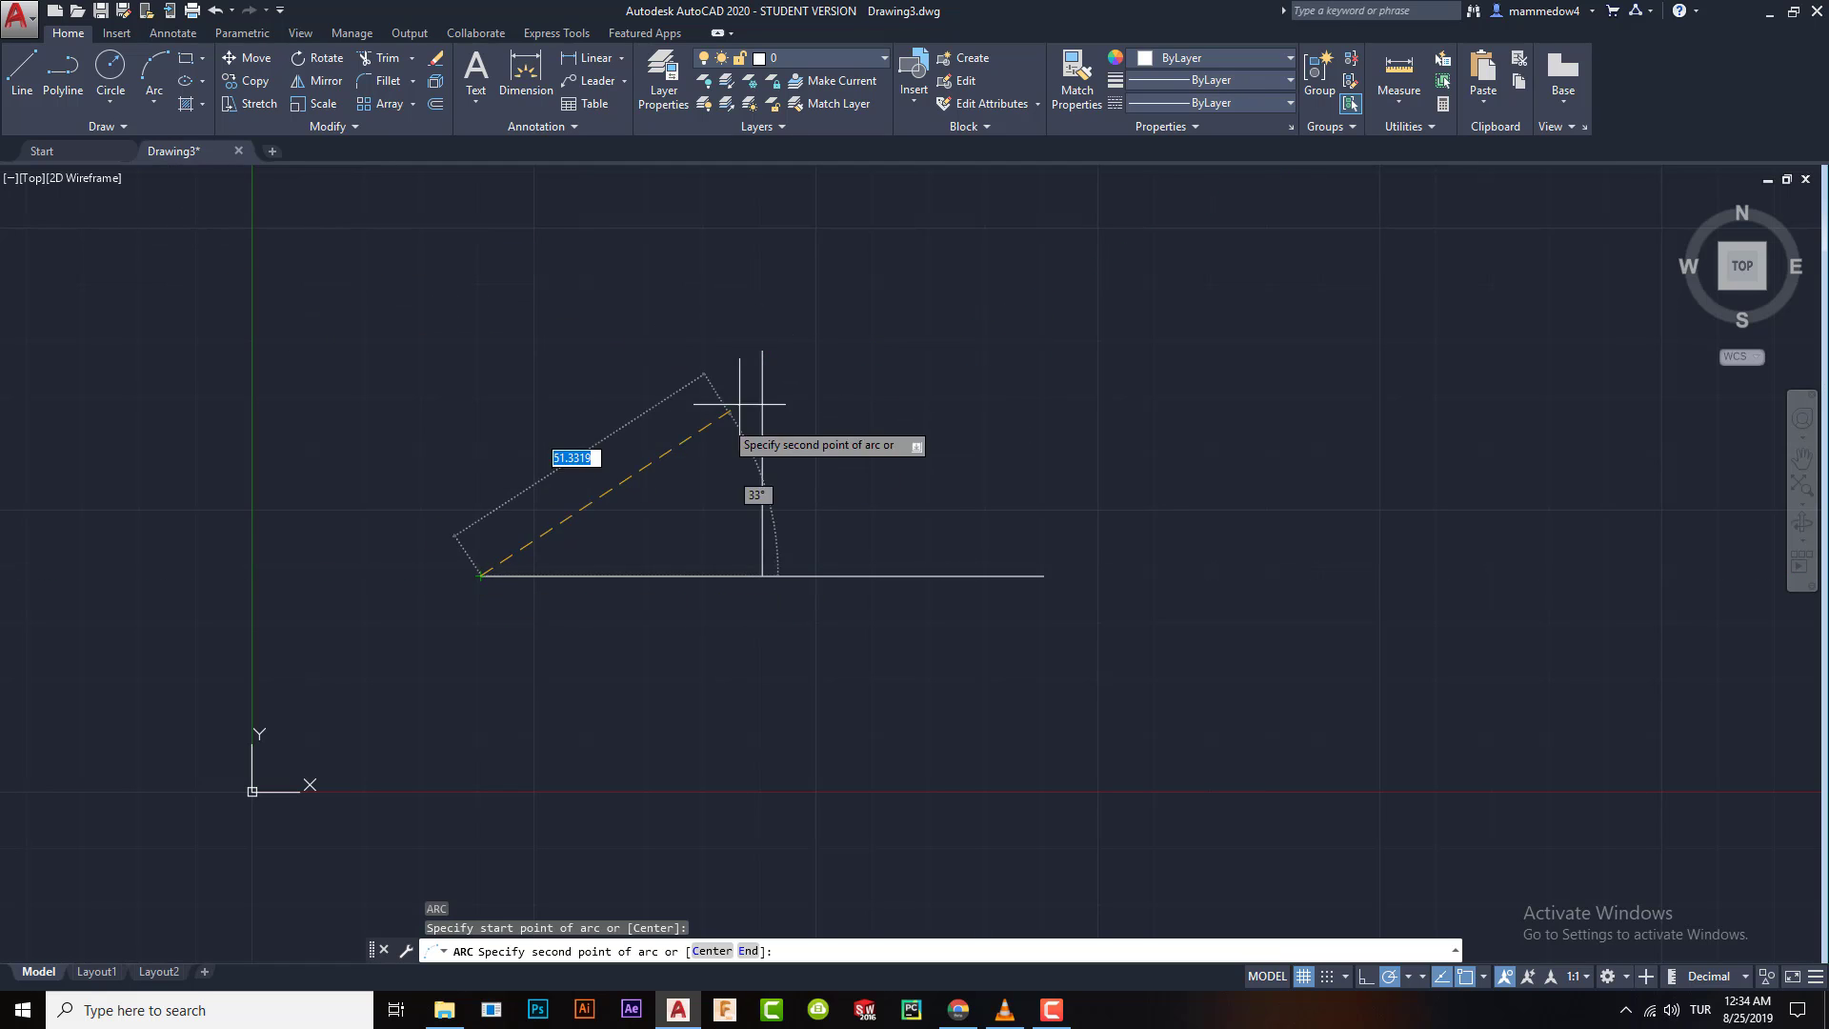
left_click(762, 350)
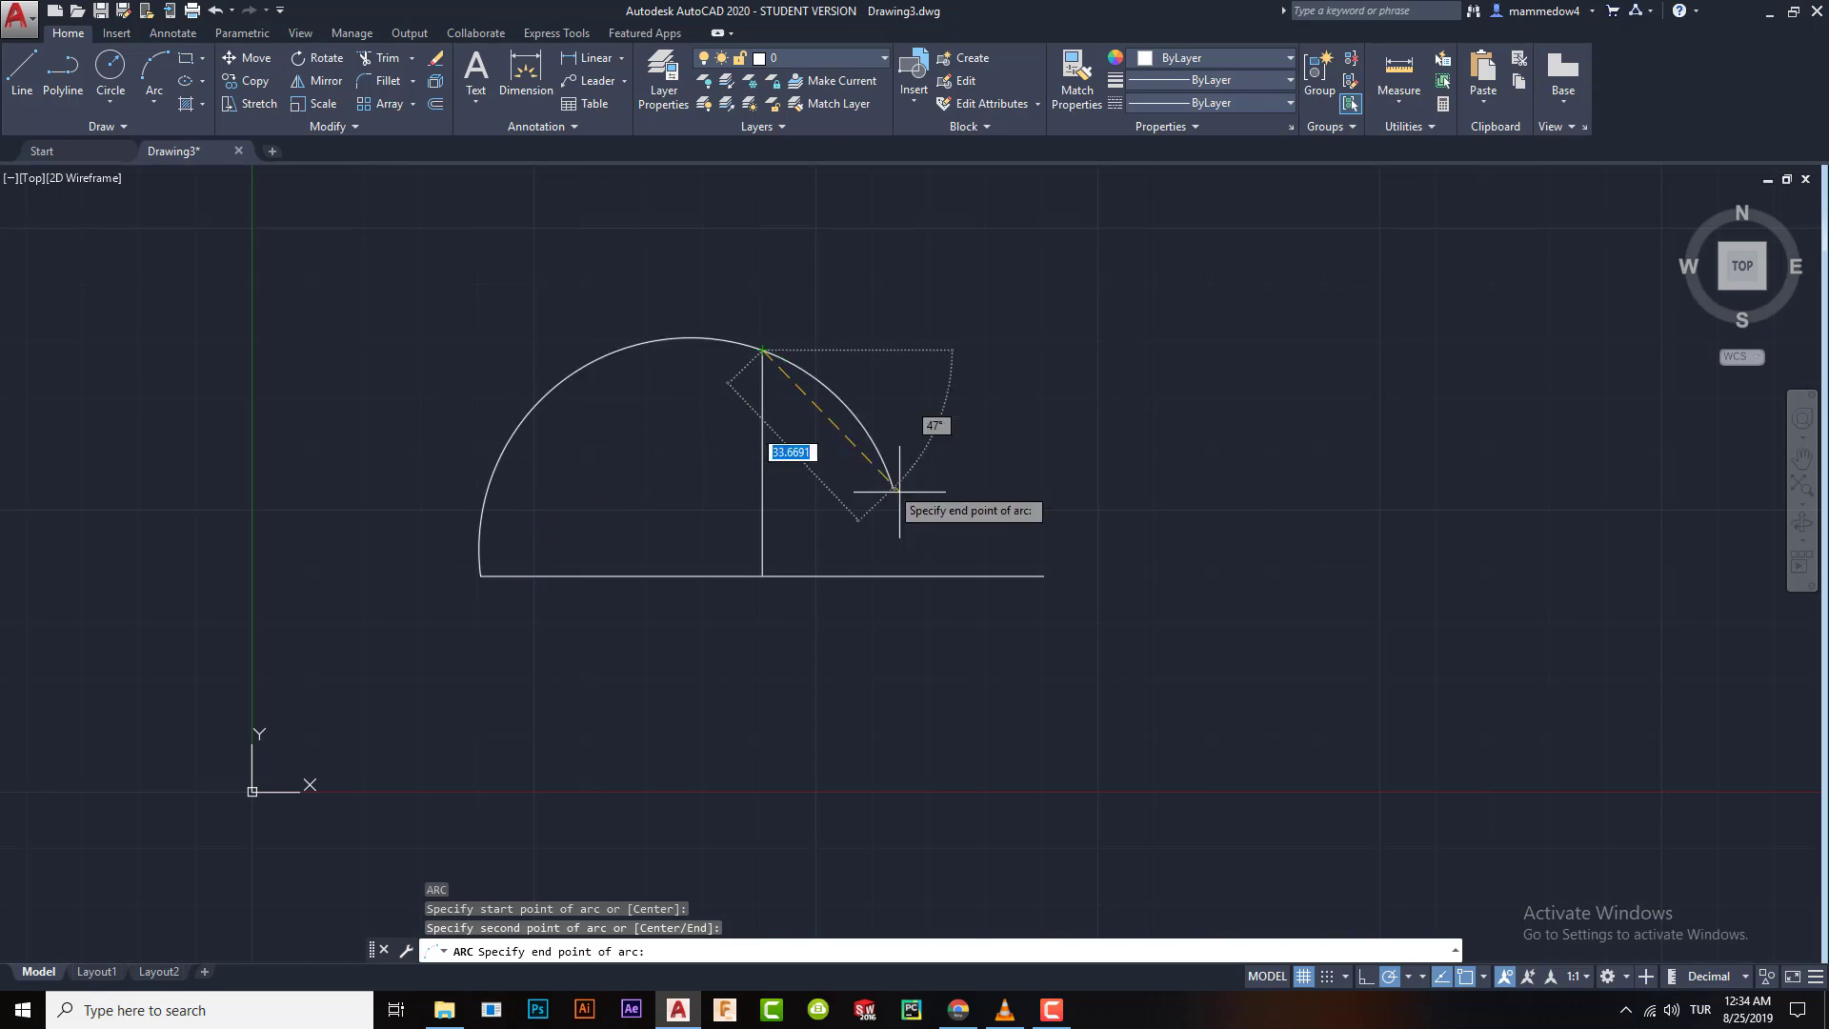
left_click(1045, 575)
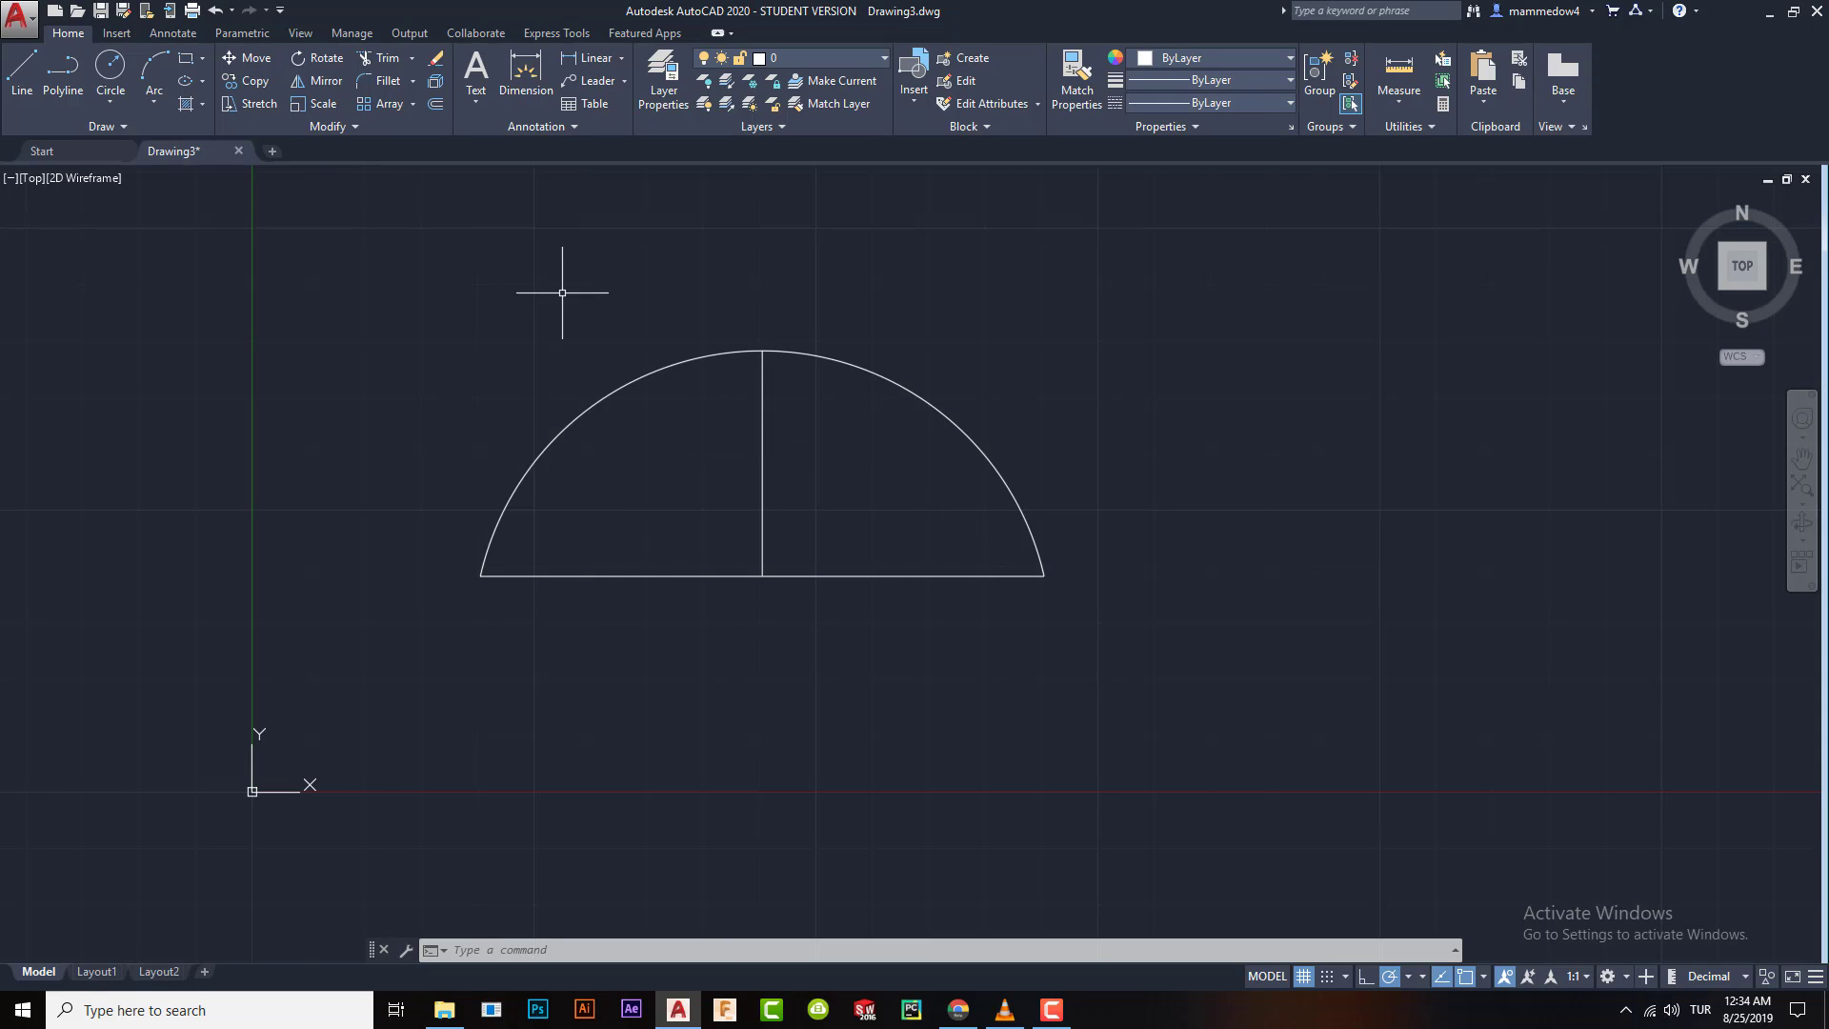
- Delete the arc together with the horizontal and vertical lines
left_click(333, 218)
left_click(1135, 735)
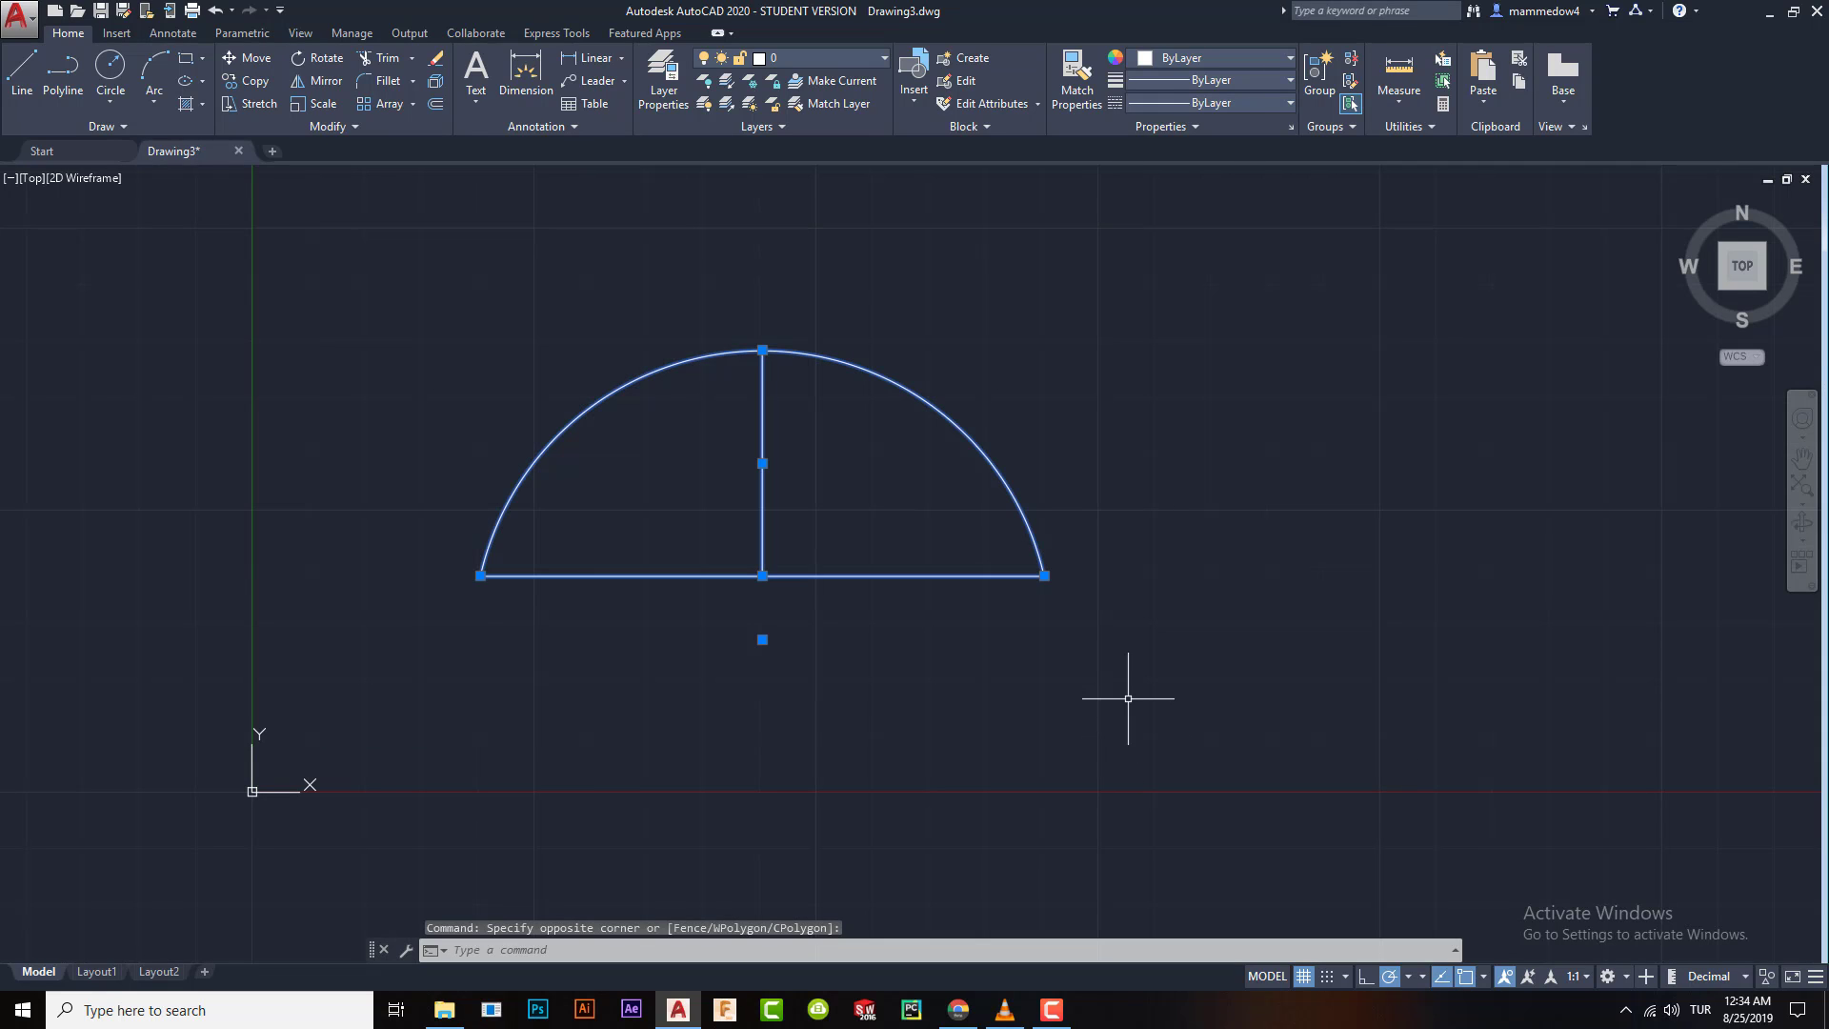
key("Delete")
- Try to draw a 100-unit vertical line upward from the origin 0,0
left_click(22, 72)
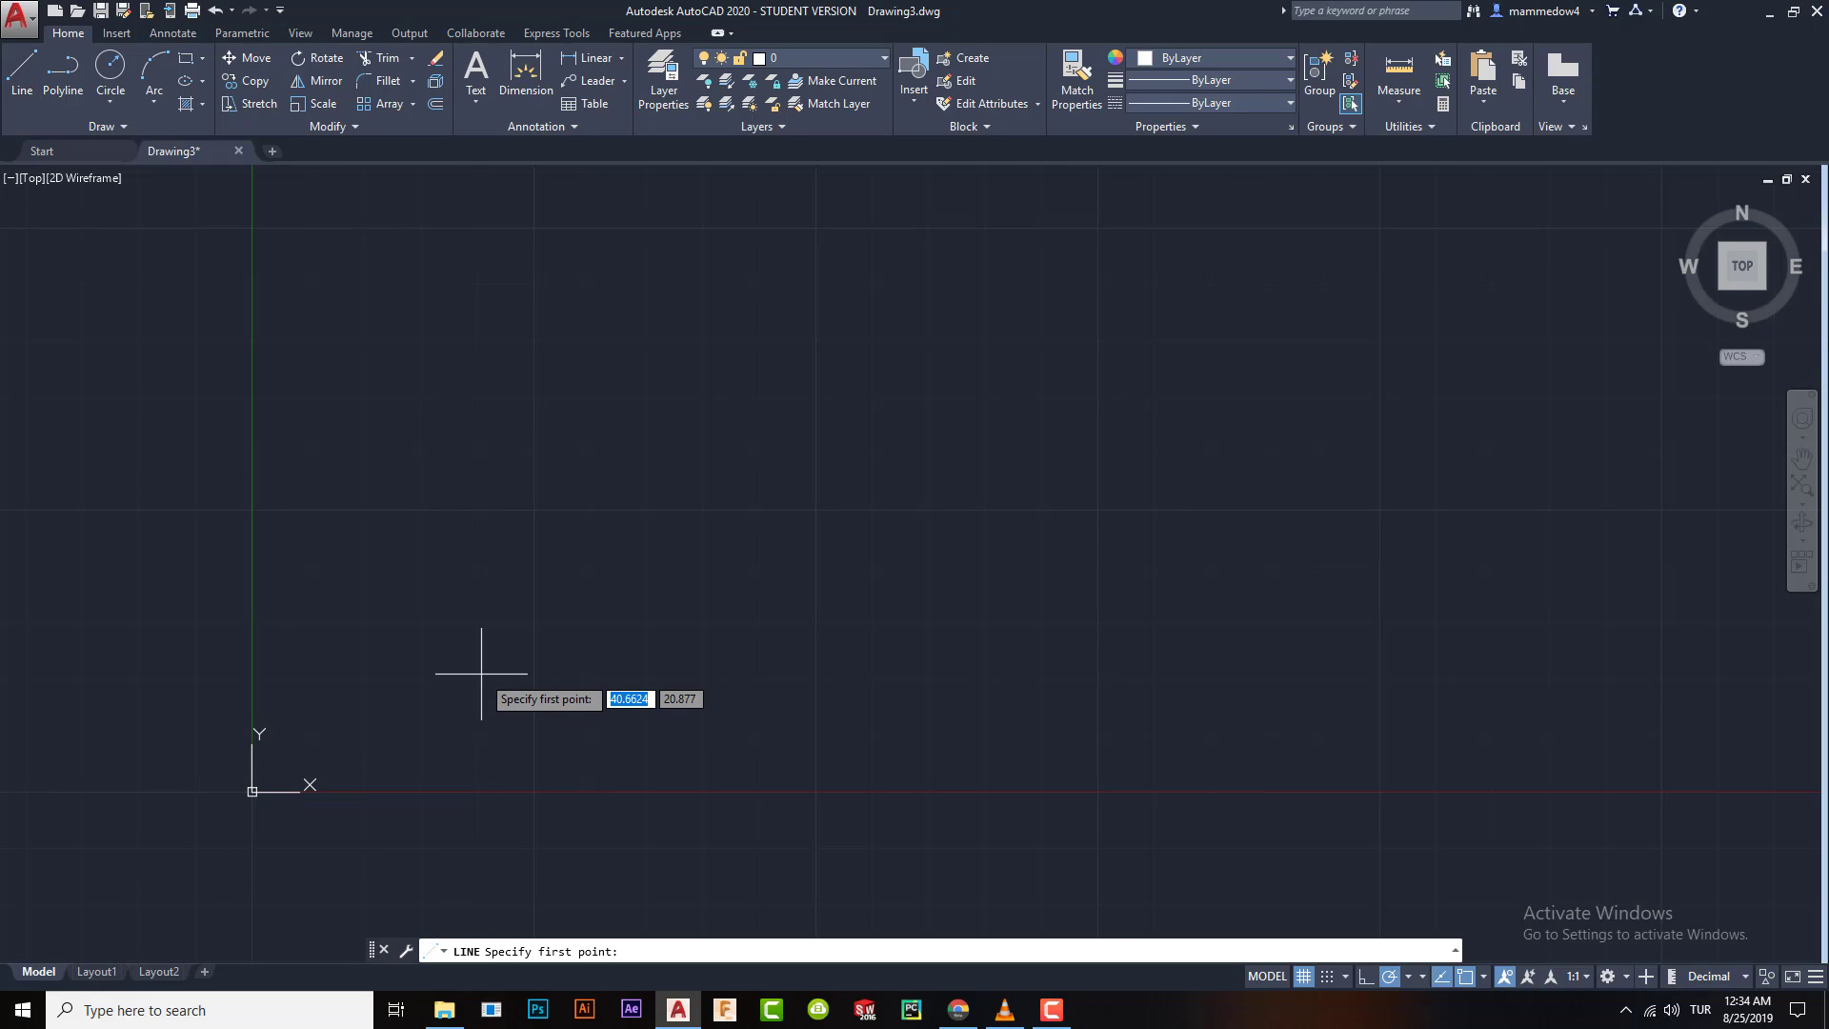
type("0")
key("Tab")
type("0")
key("Return")
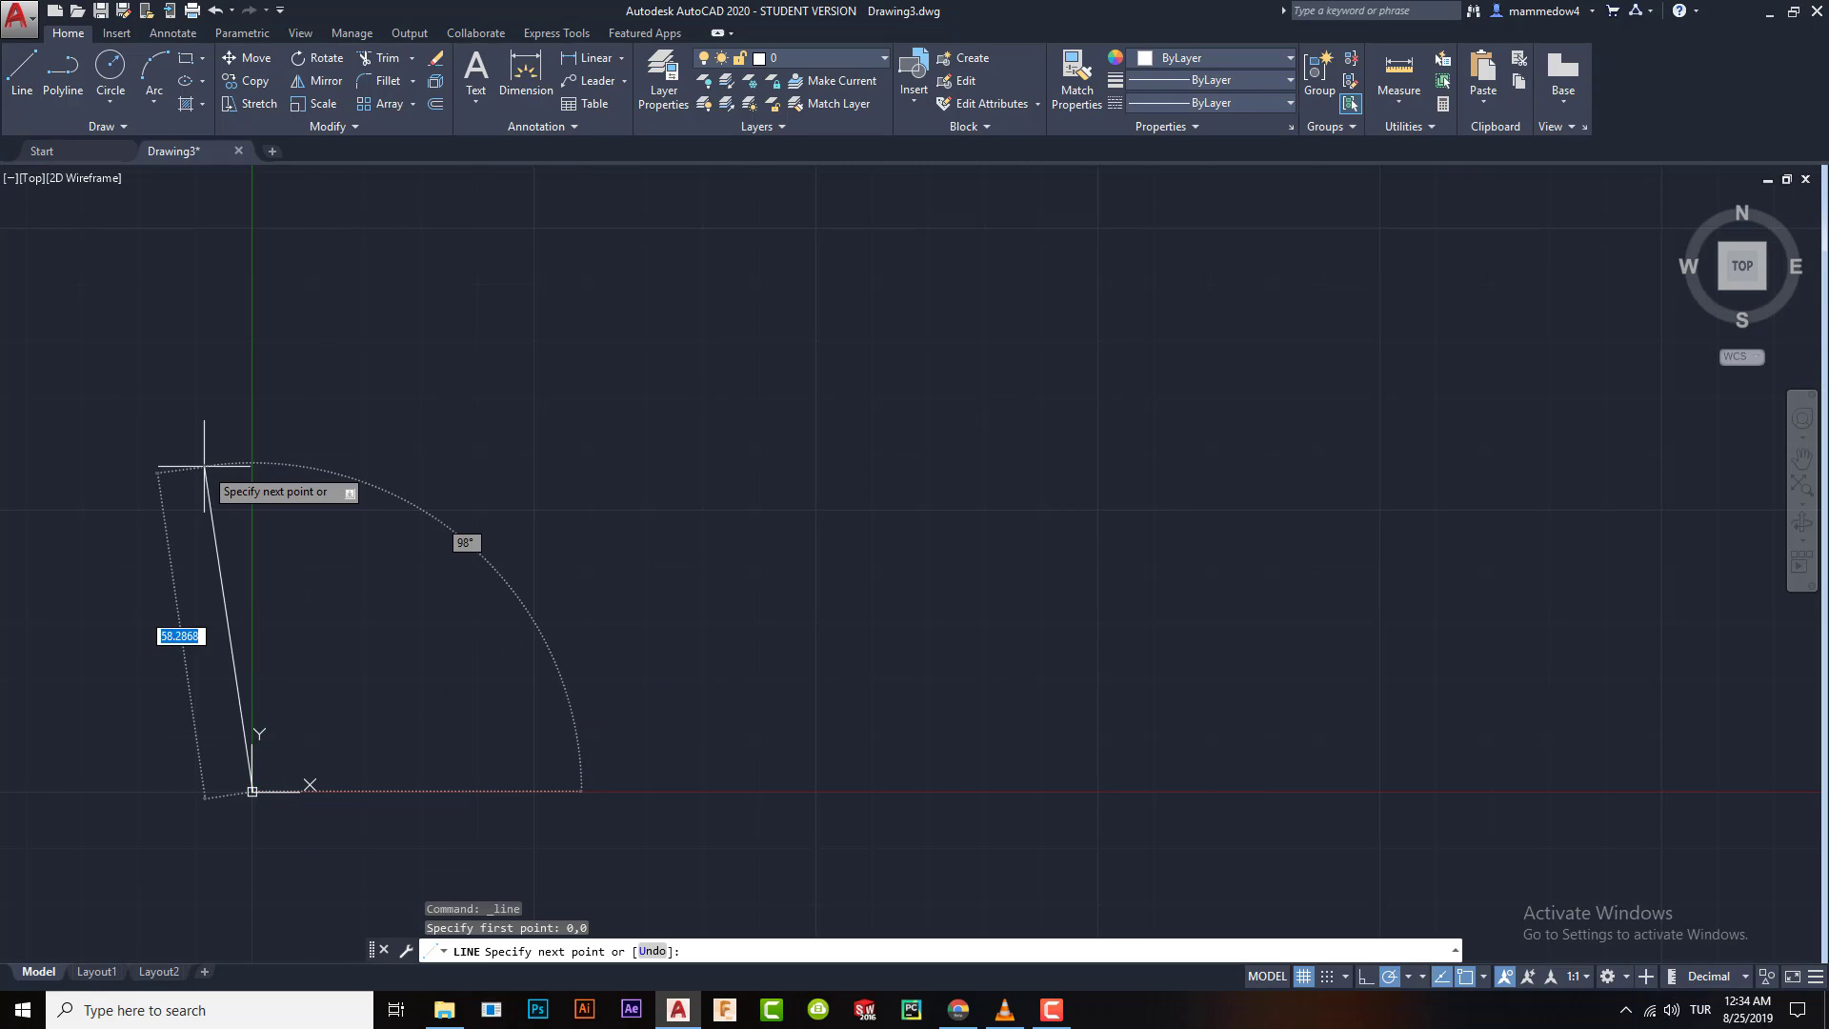
type("100")
key("Return")
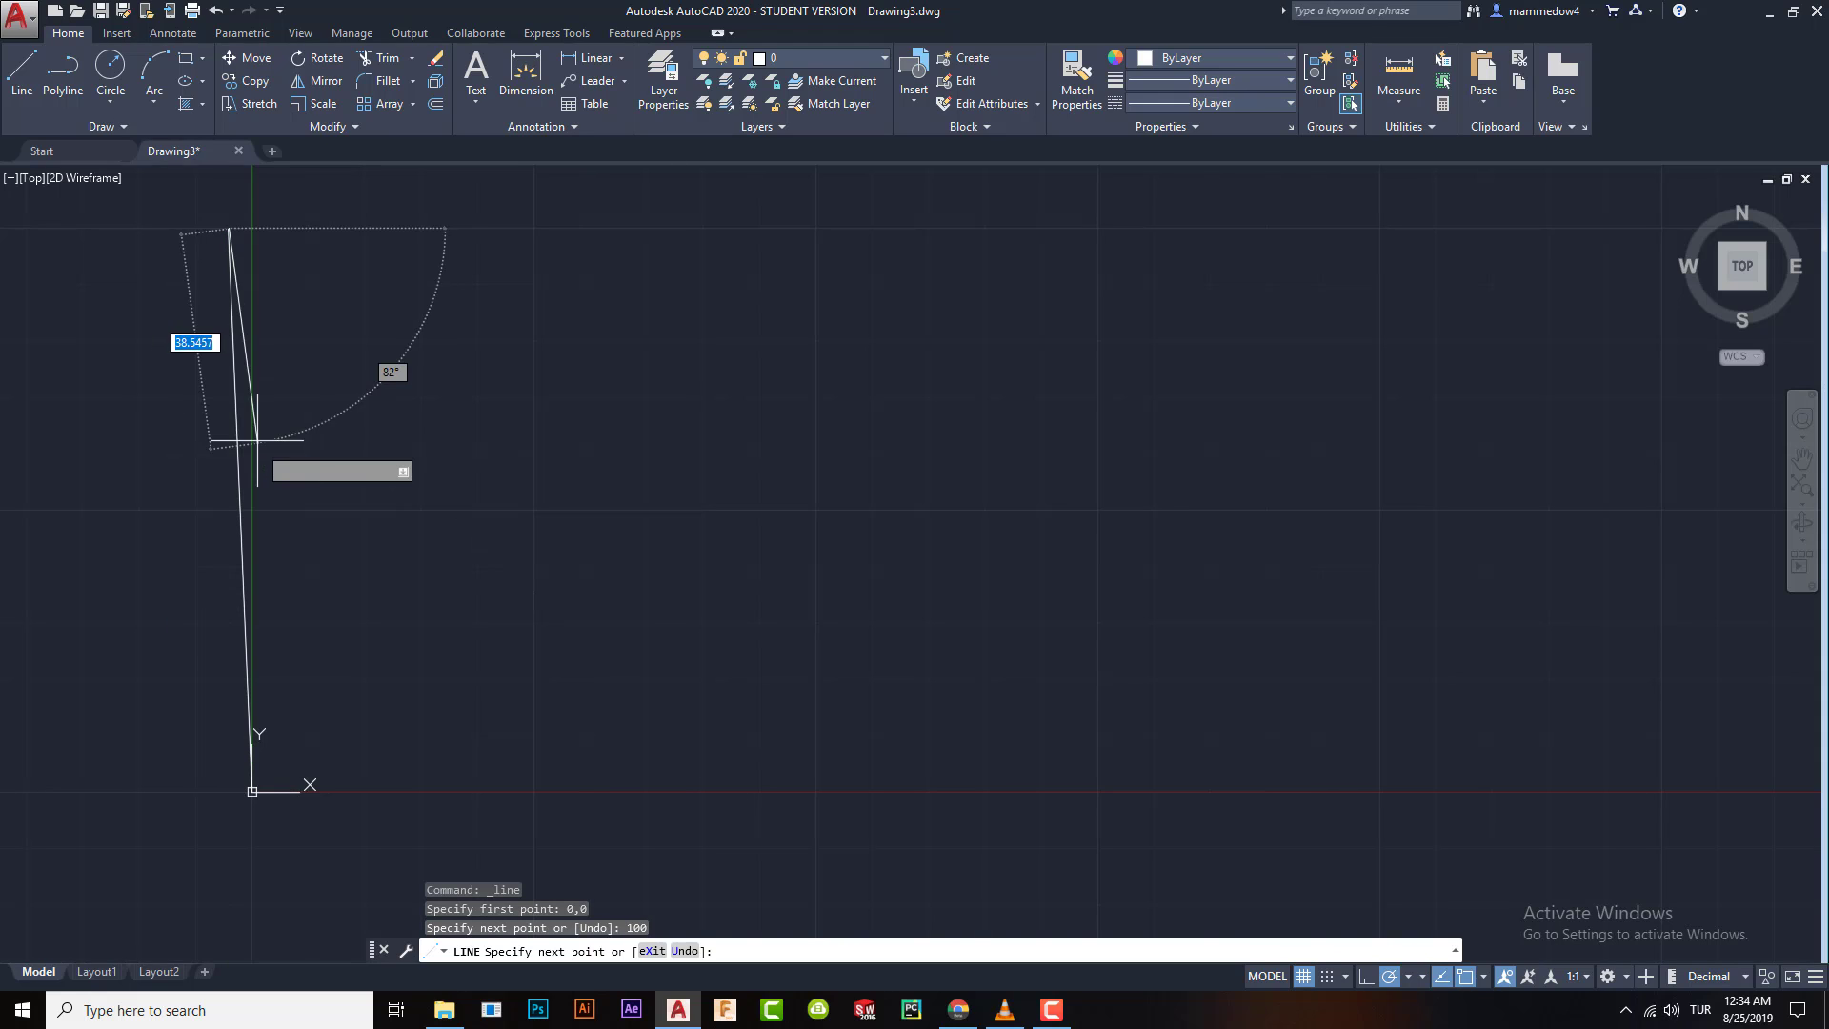
key("Escape")
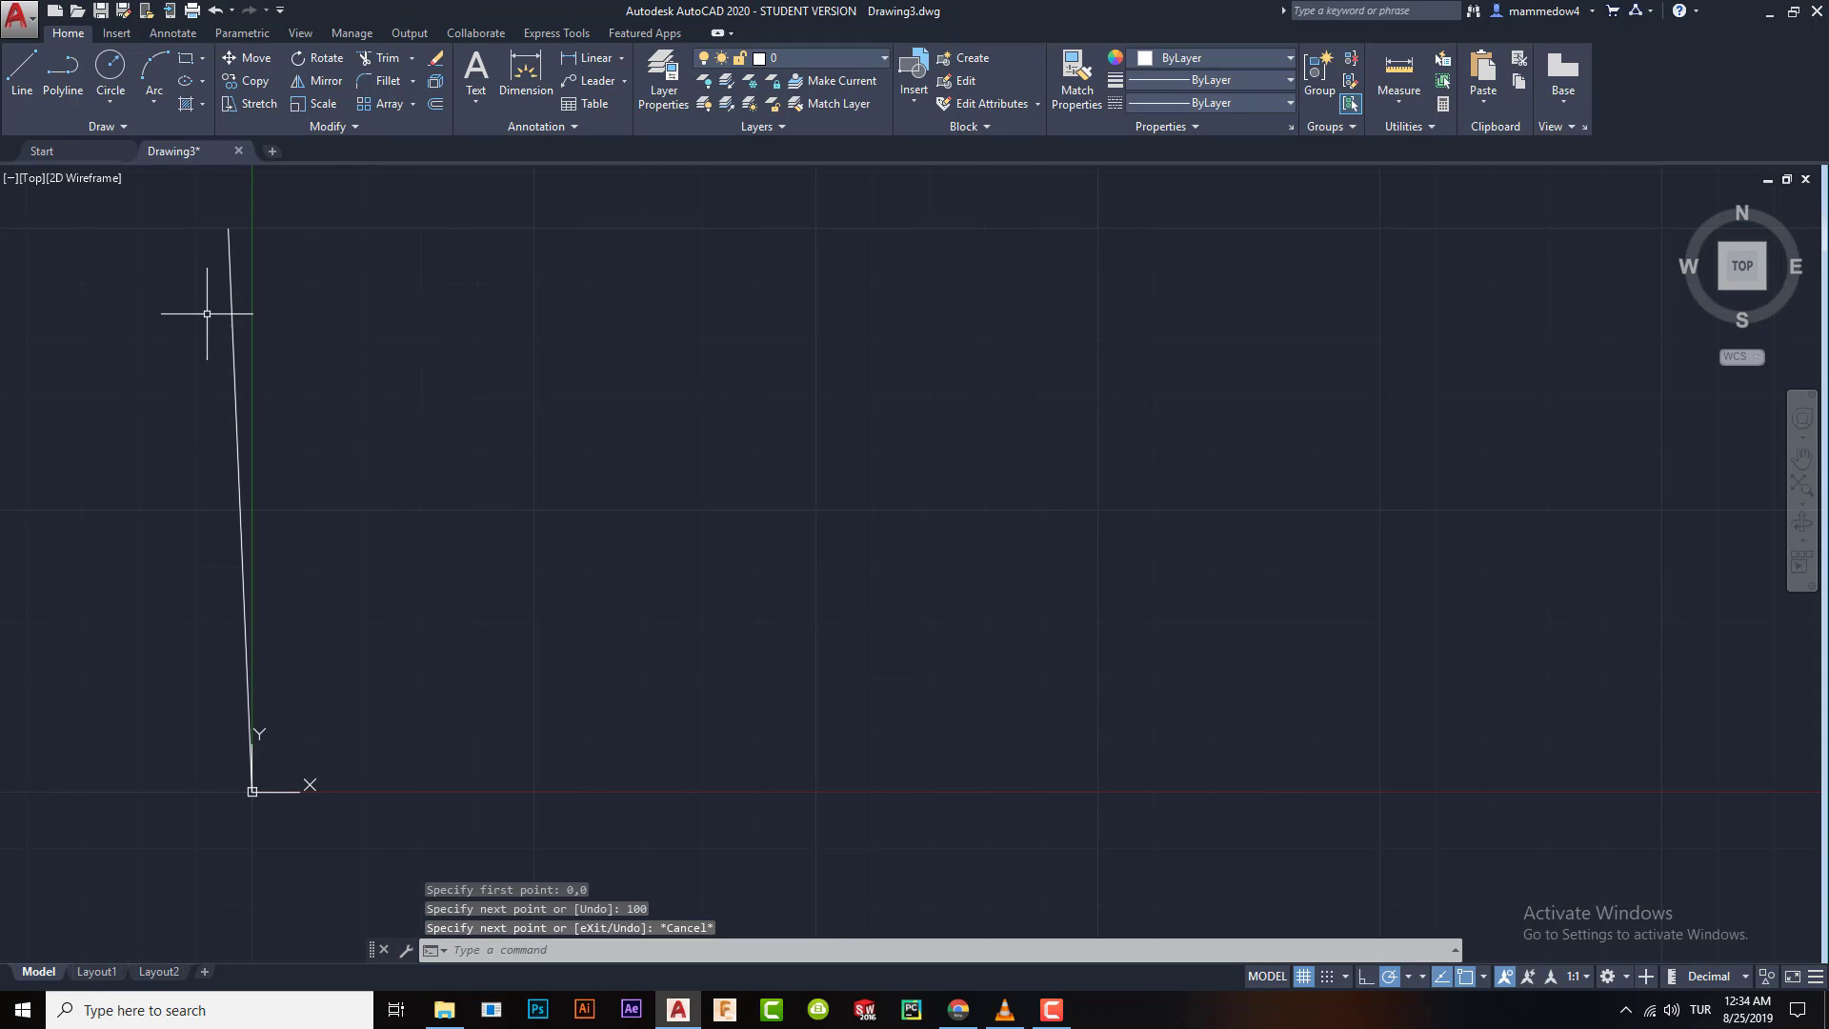
- Delete the slightly tilted line that starts at the origin
left_click(223, 281)
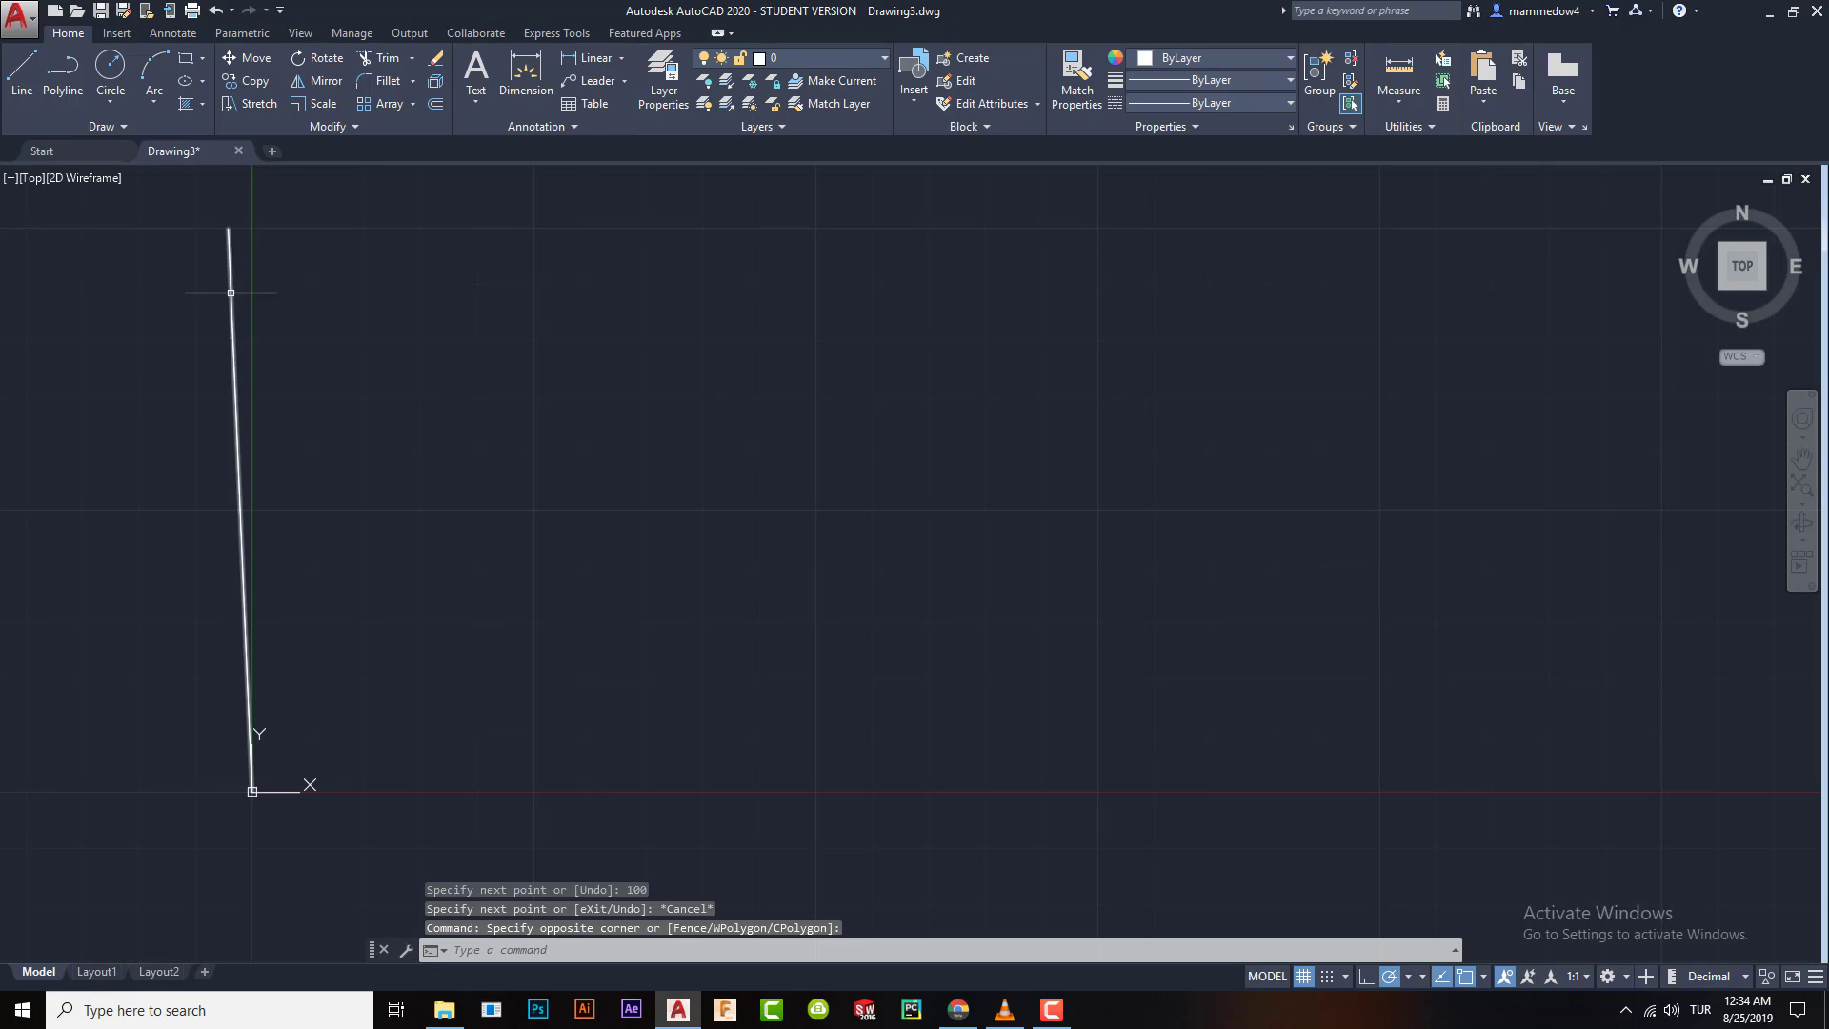
left_click(245, 294)
key("Delete")
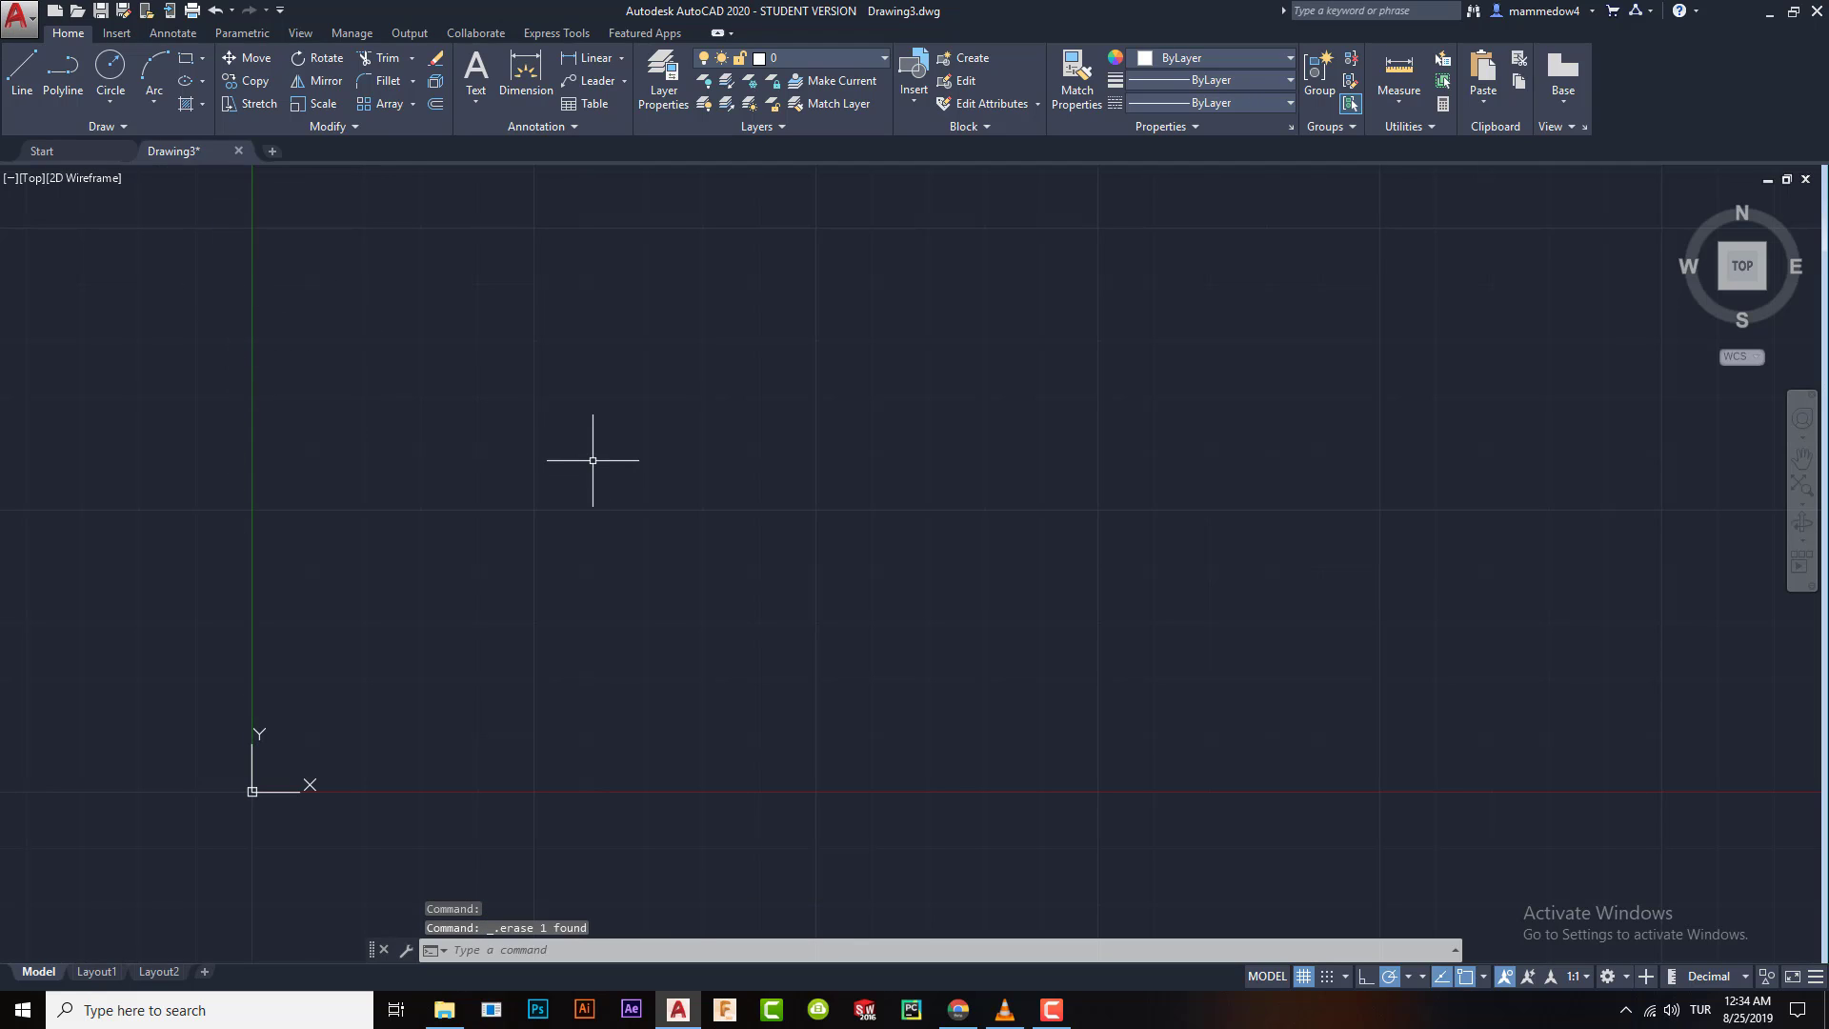
- Draw a 100-unit vertical line straight up along the Y axis from the origin 0,0
type("l")
key("Return")
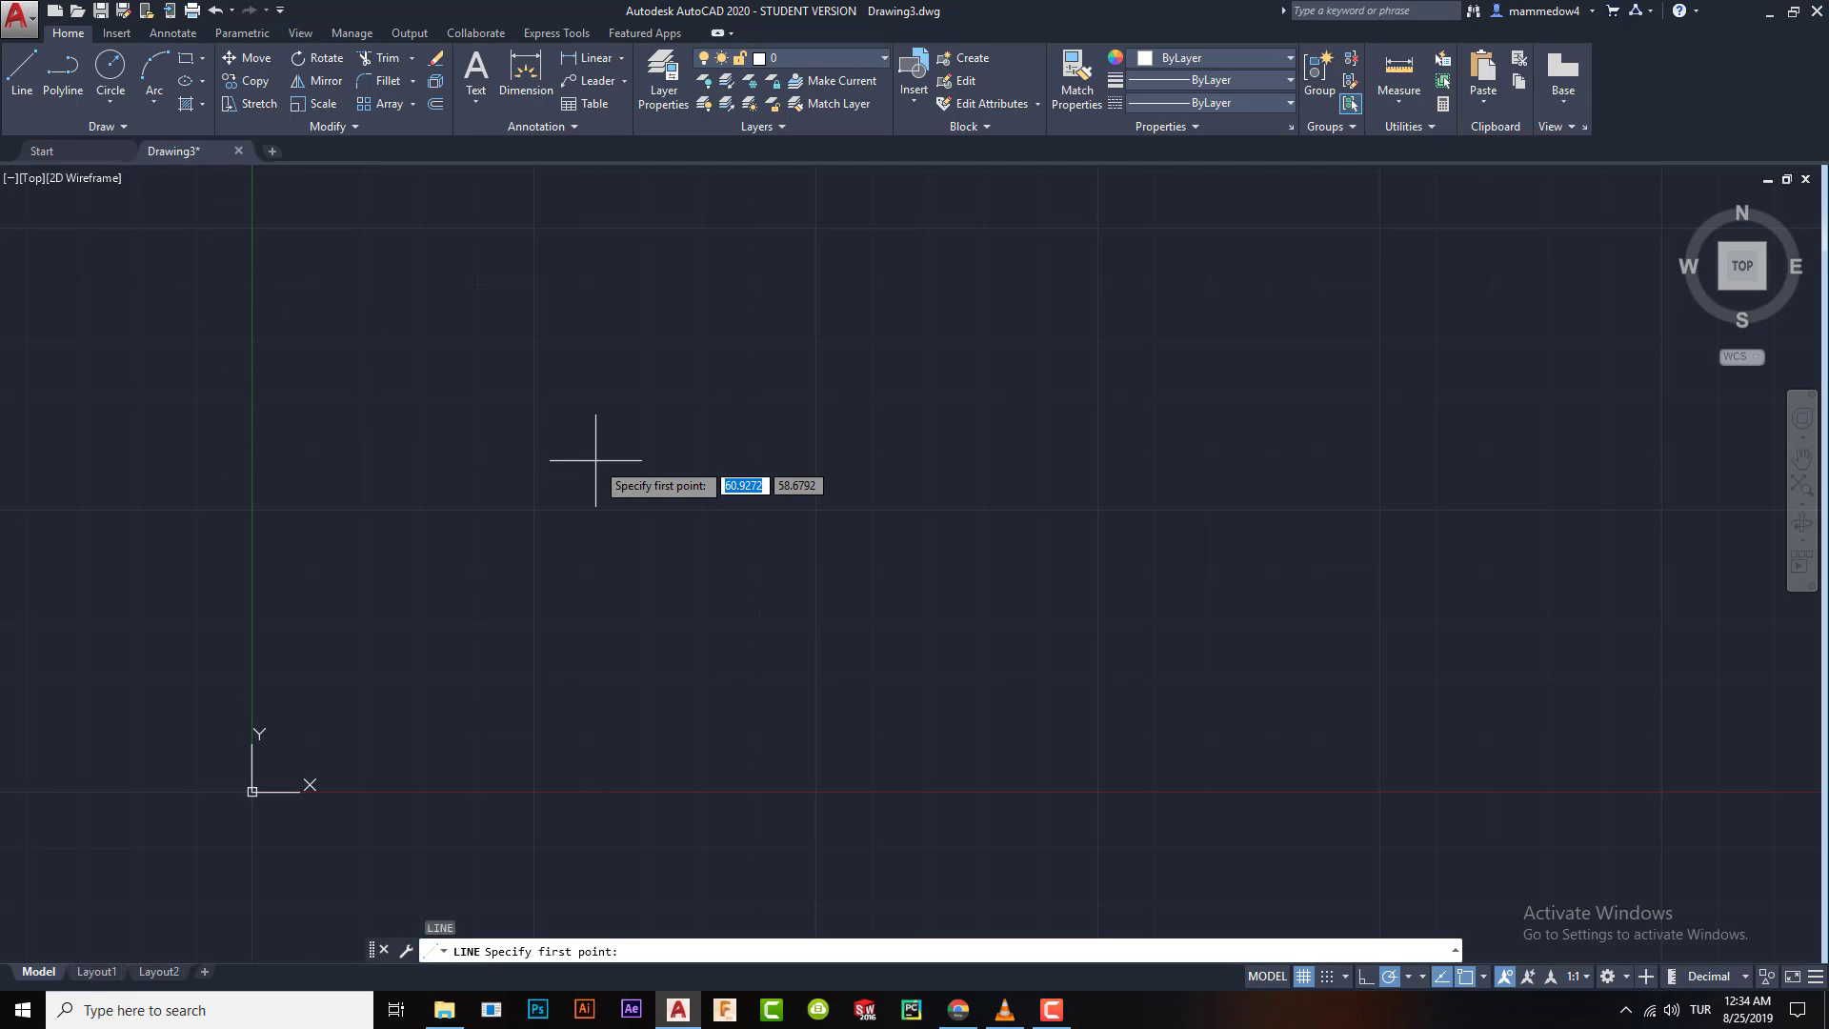
type("0,0")
key("Return")
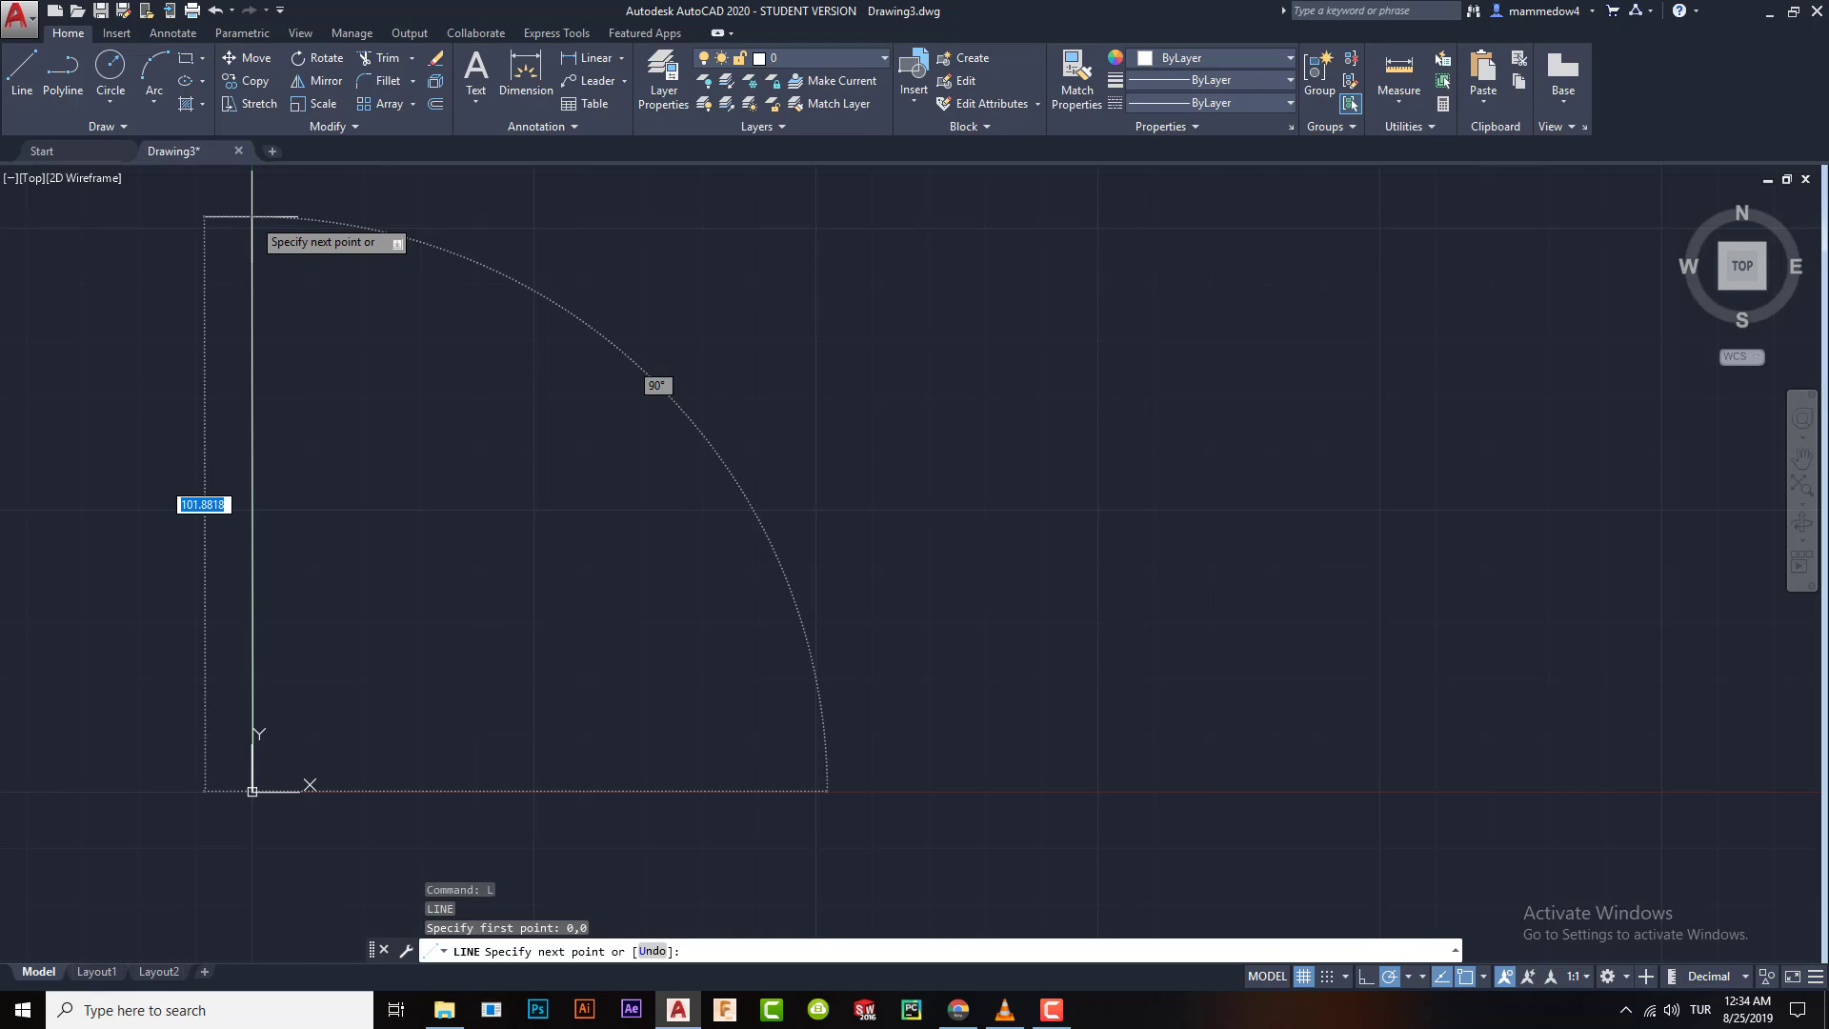
type("100")
key("Return")
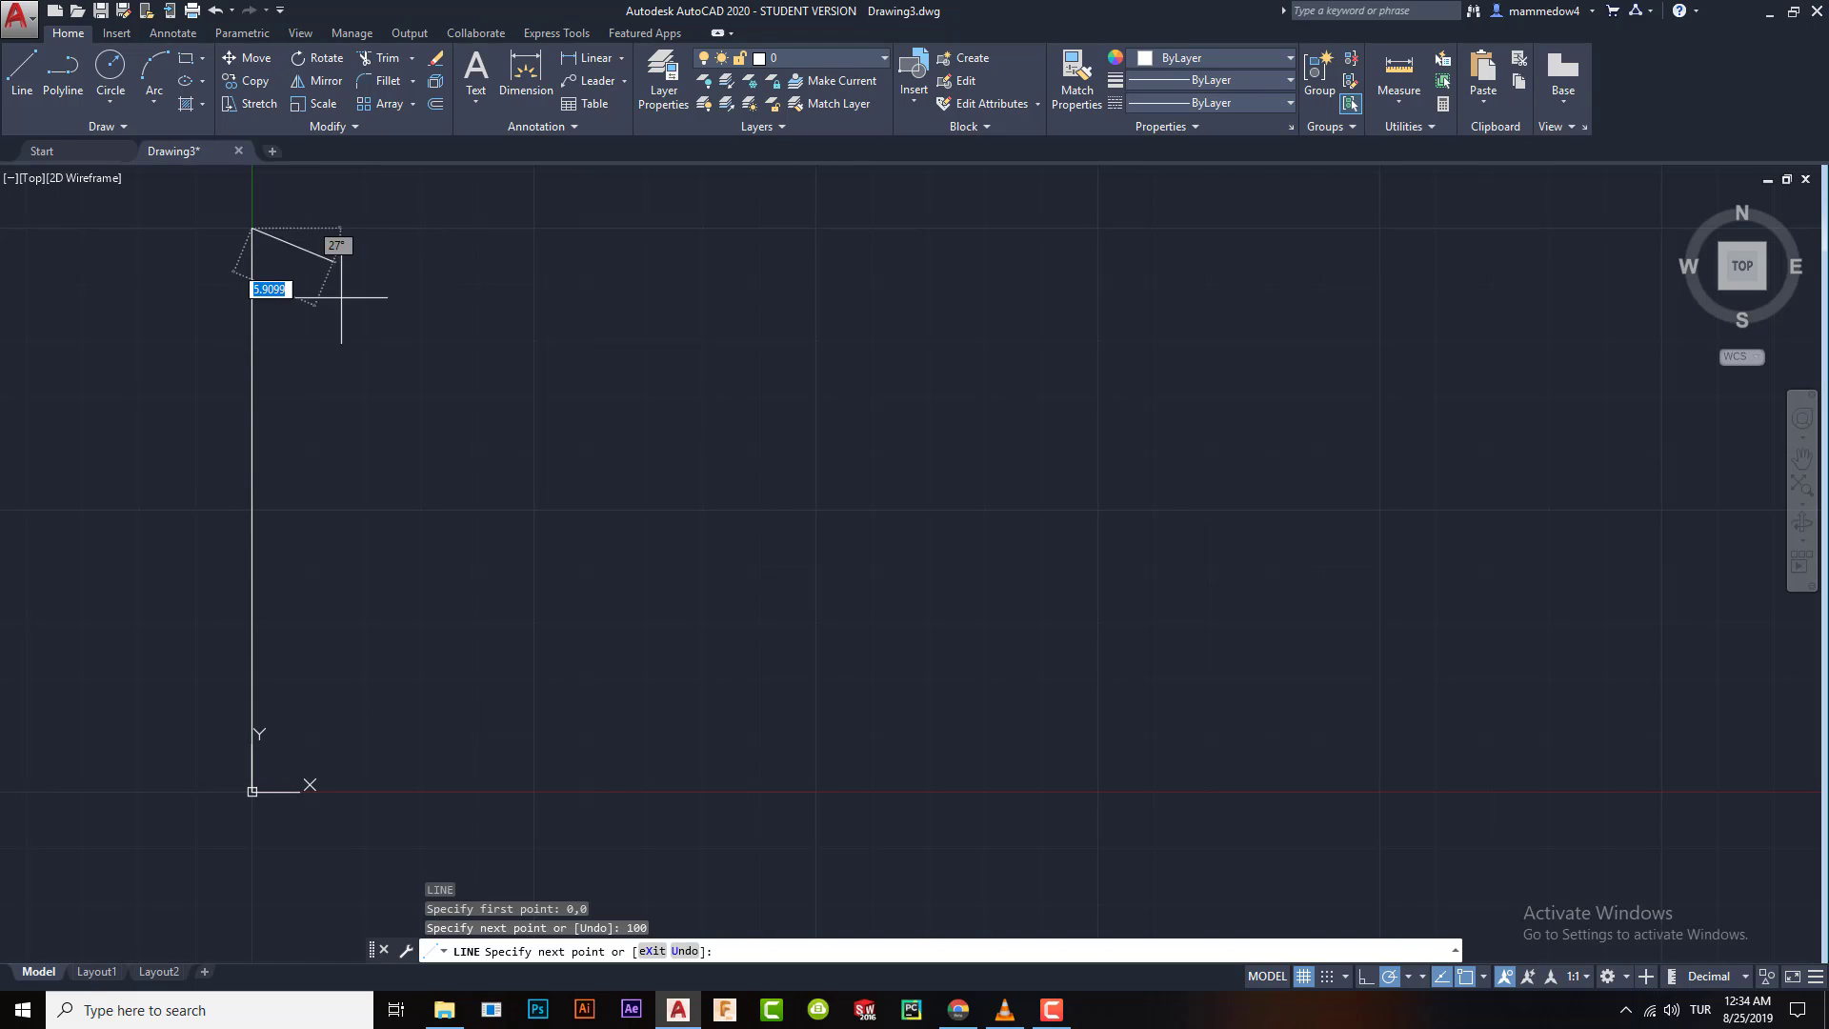
key("Escape")
- Finish the vertical line and draw a 100-unit horizontal line along the X axis from the origin
key("Return")
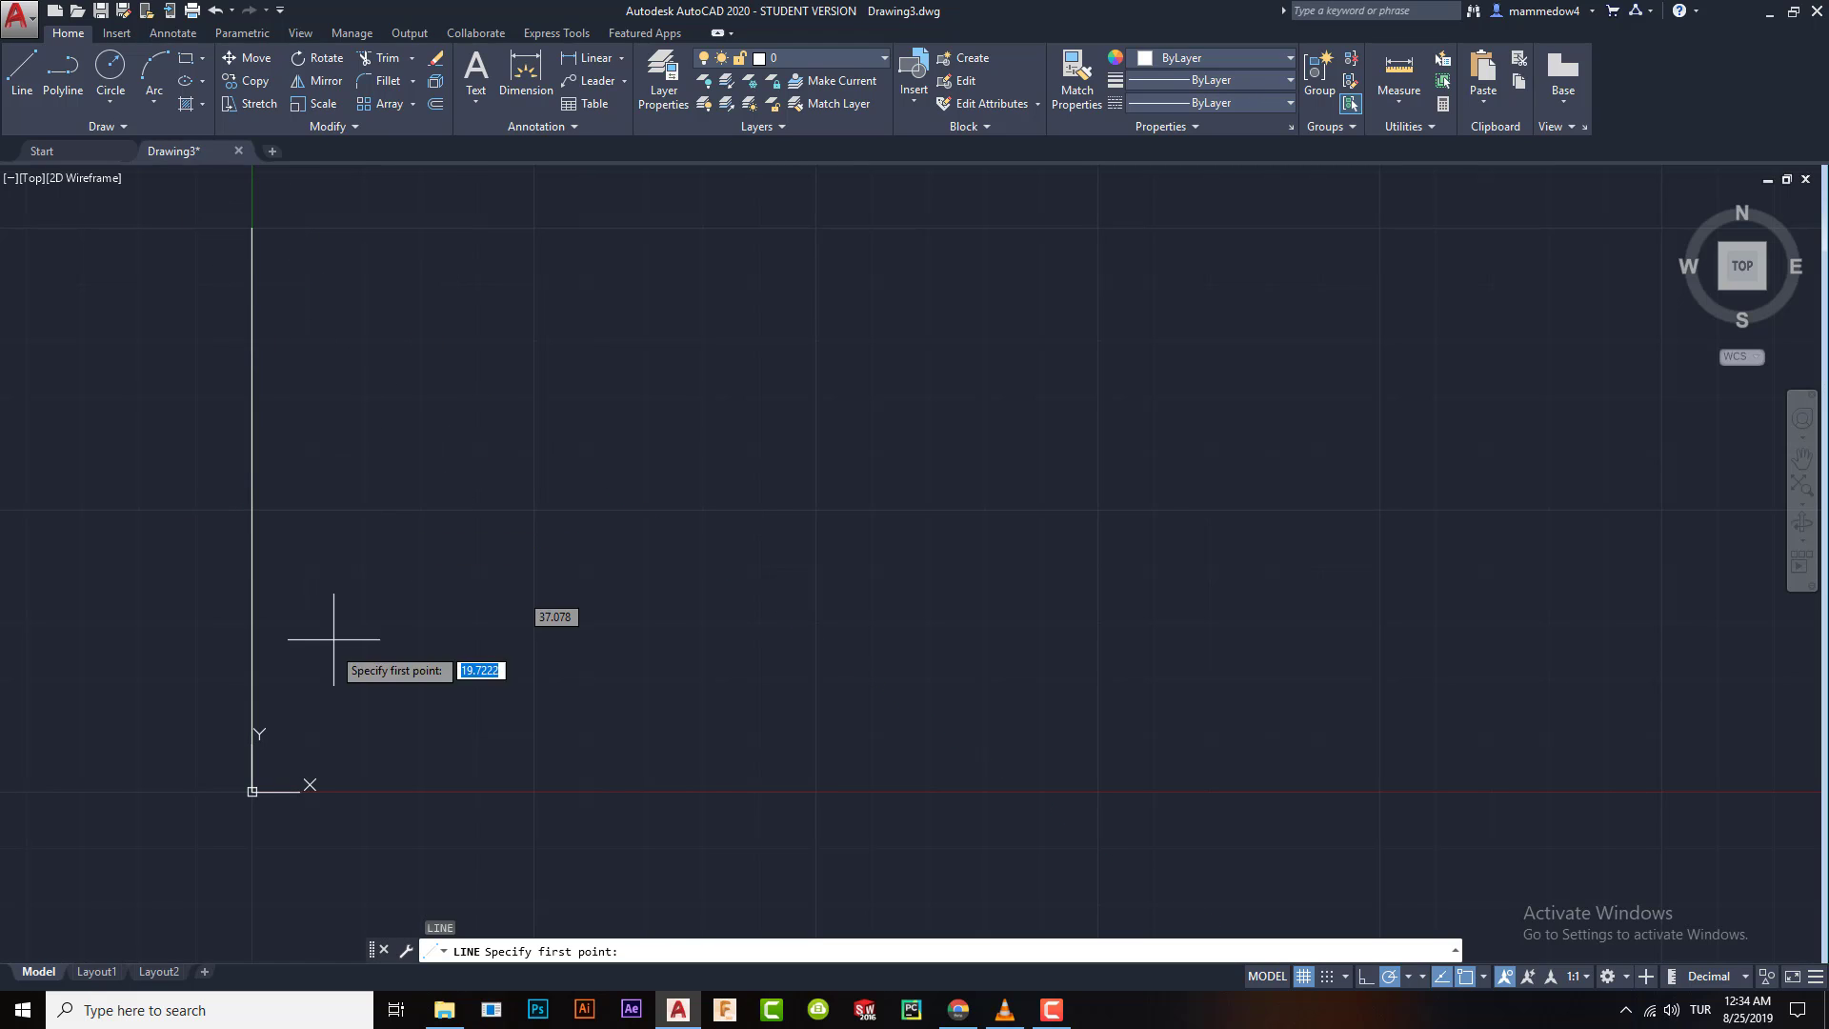
left_click(251, 791)
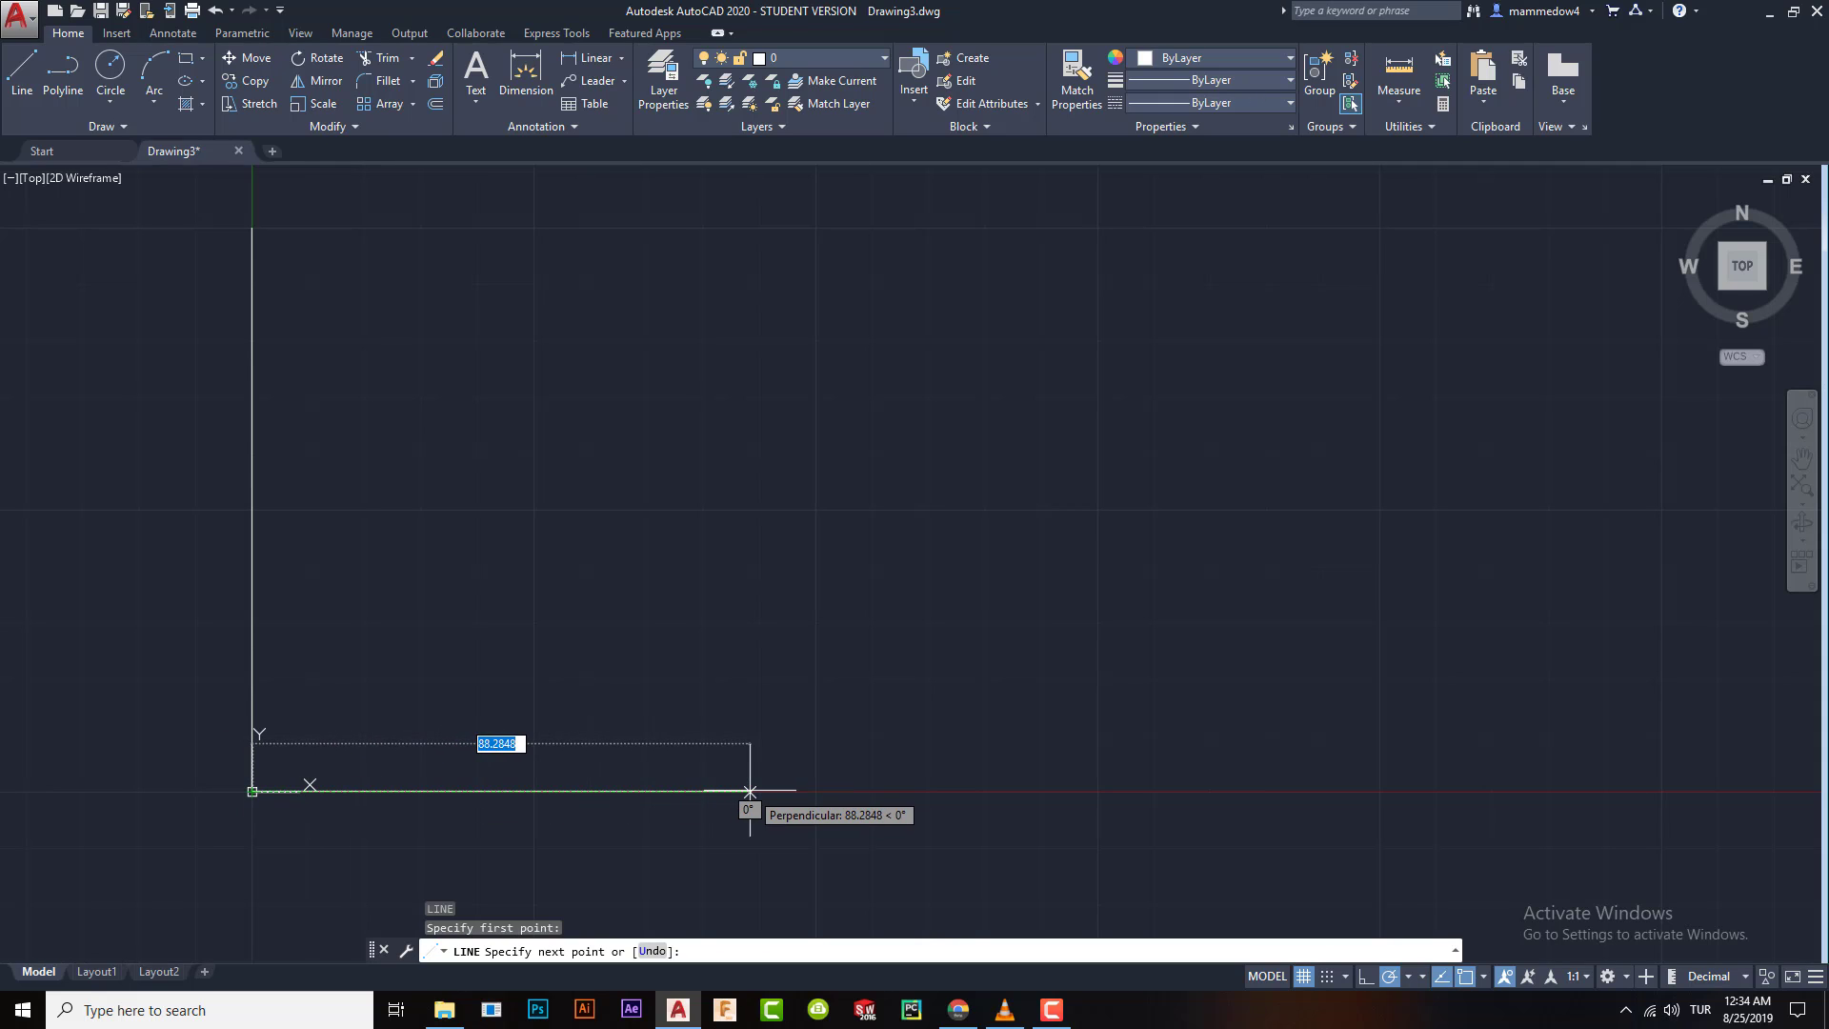
type("10")
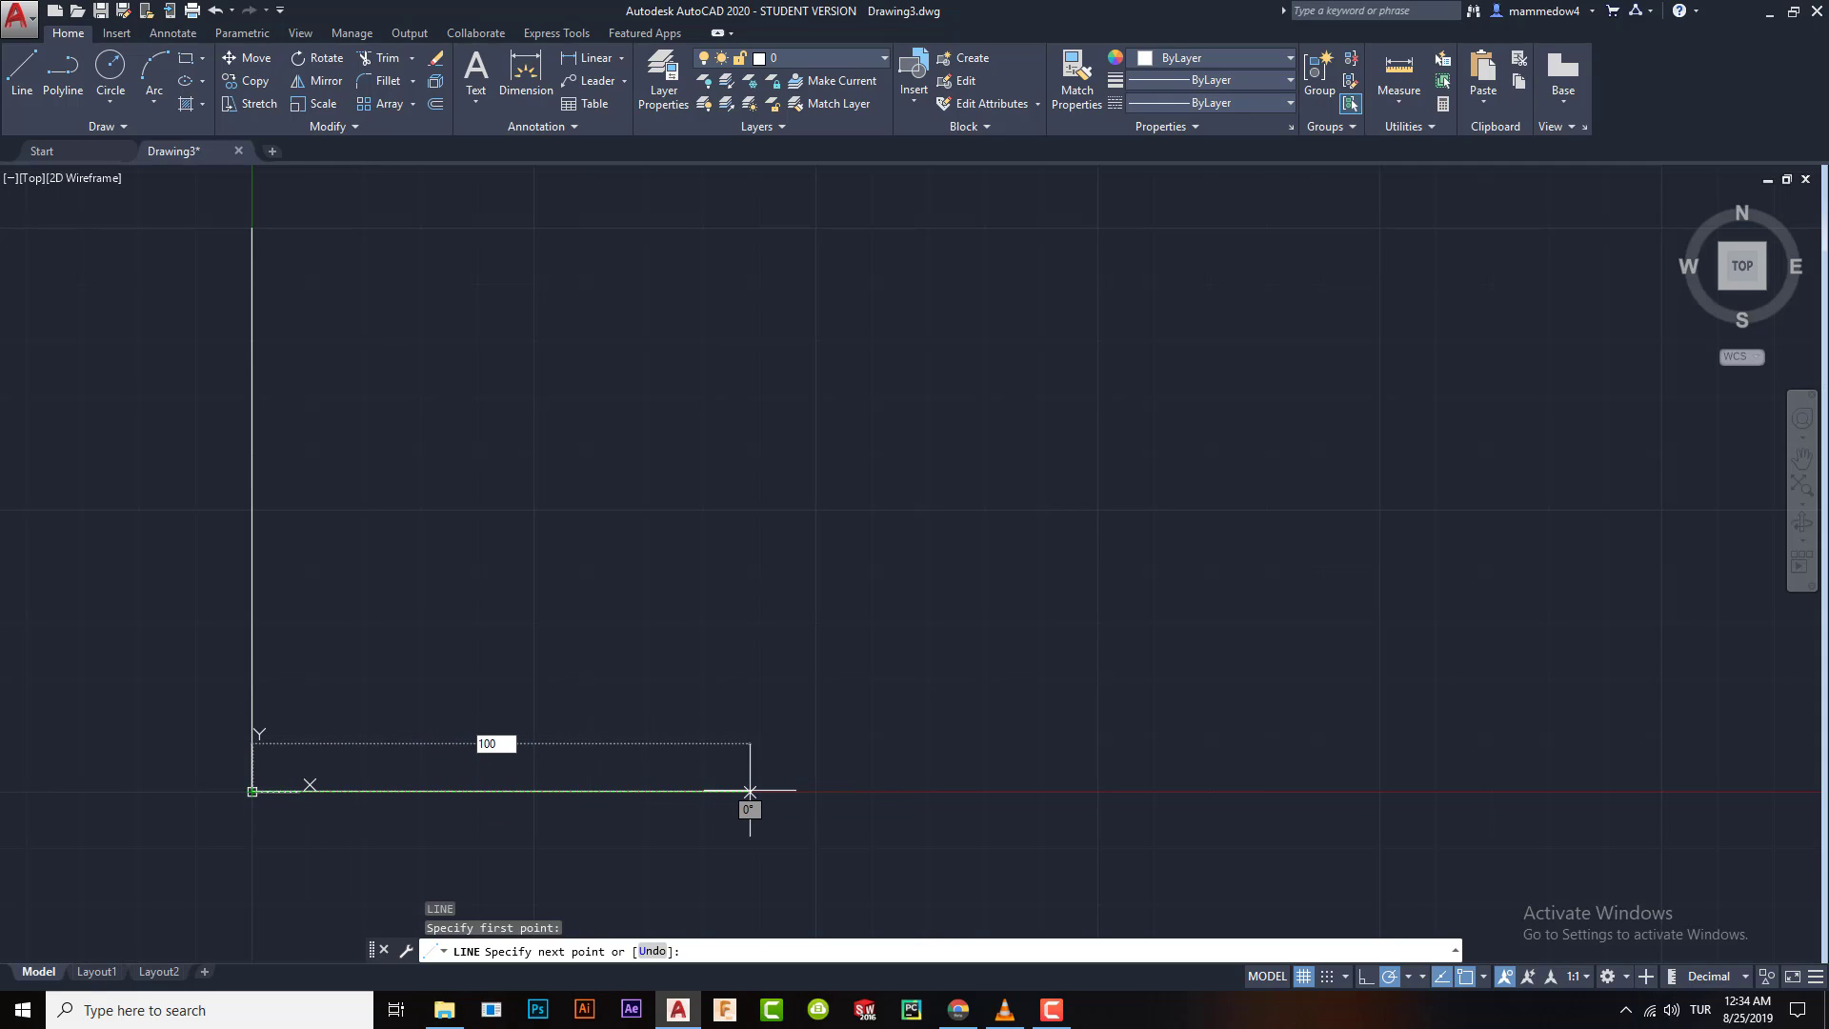
type("0")
key("Return")
key("Return")
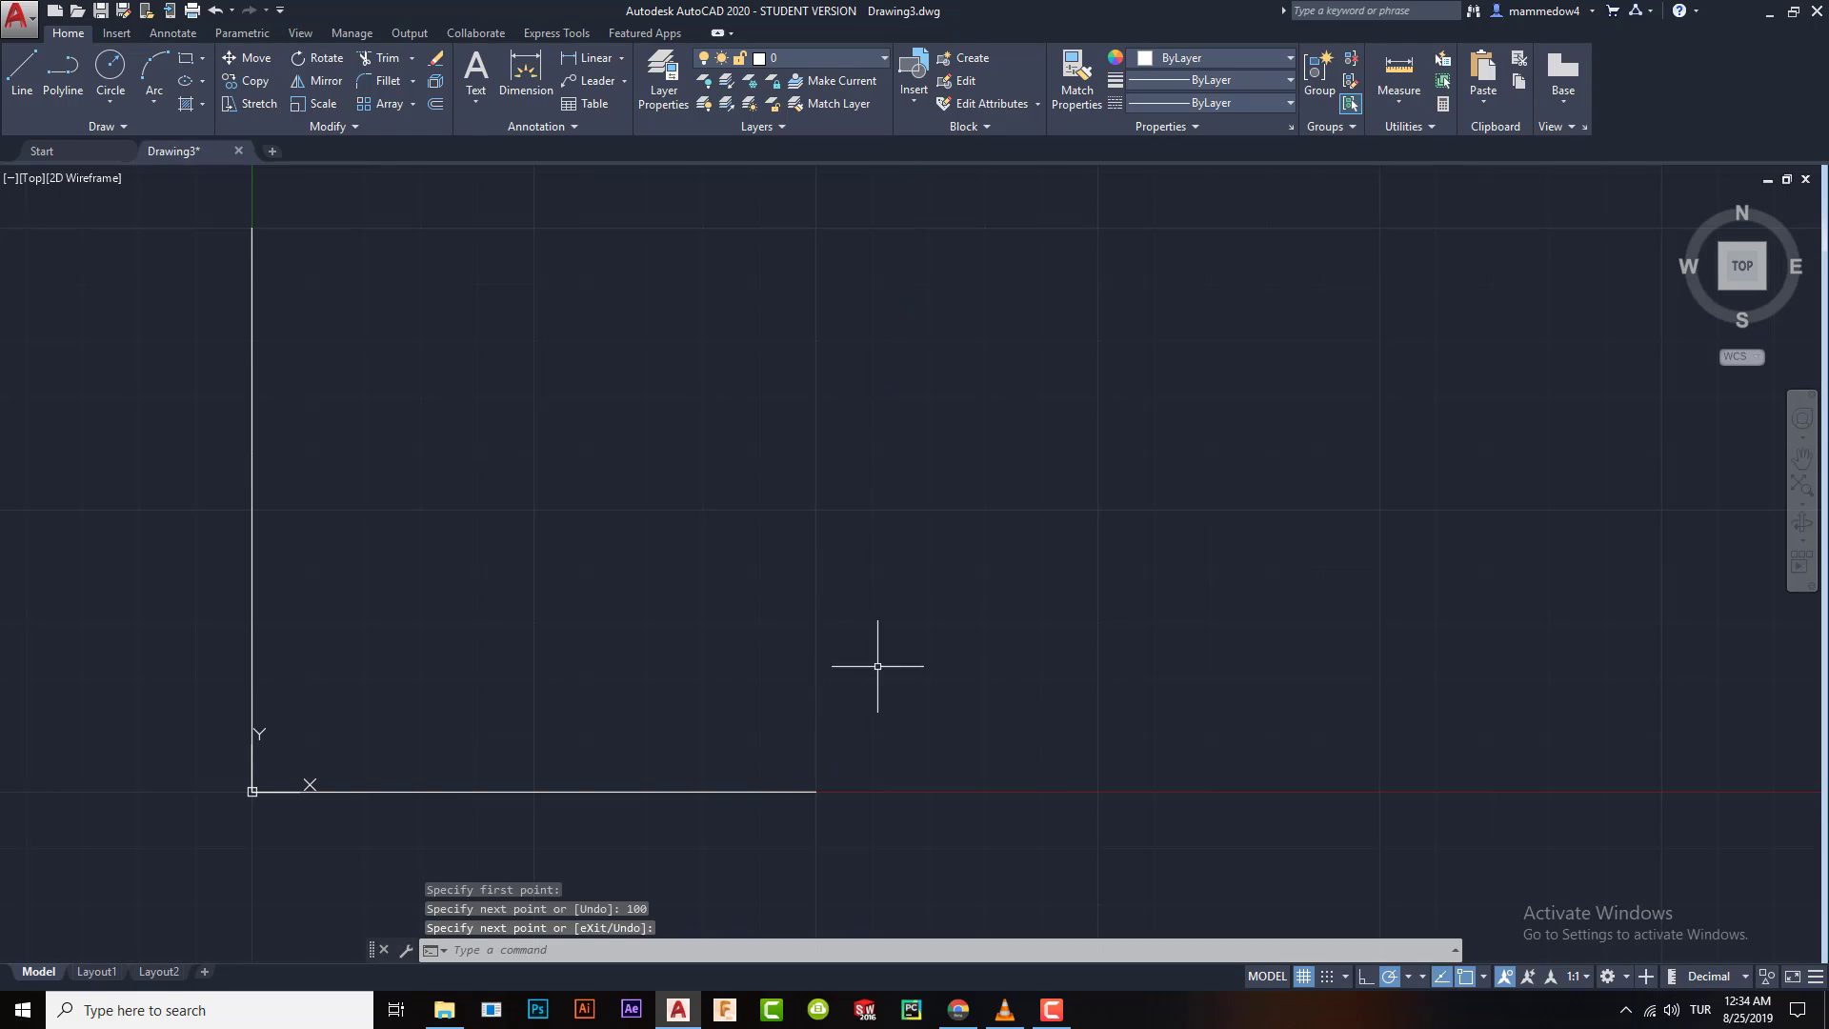
middle_click_drag(557, 440, 794, 470)
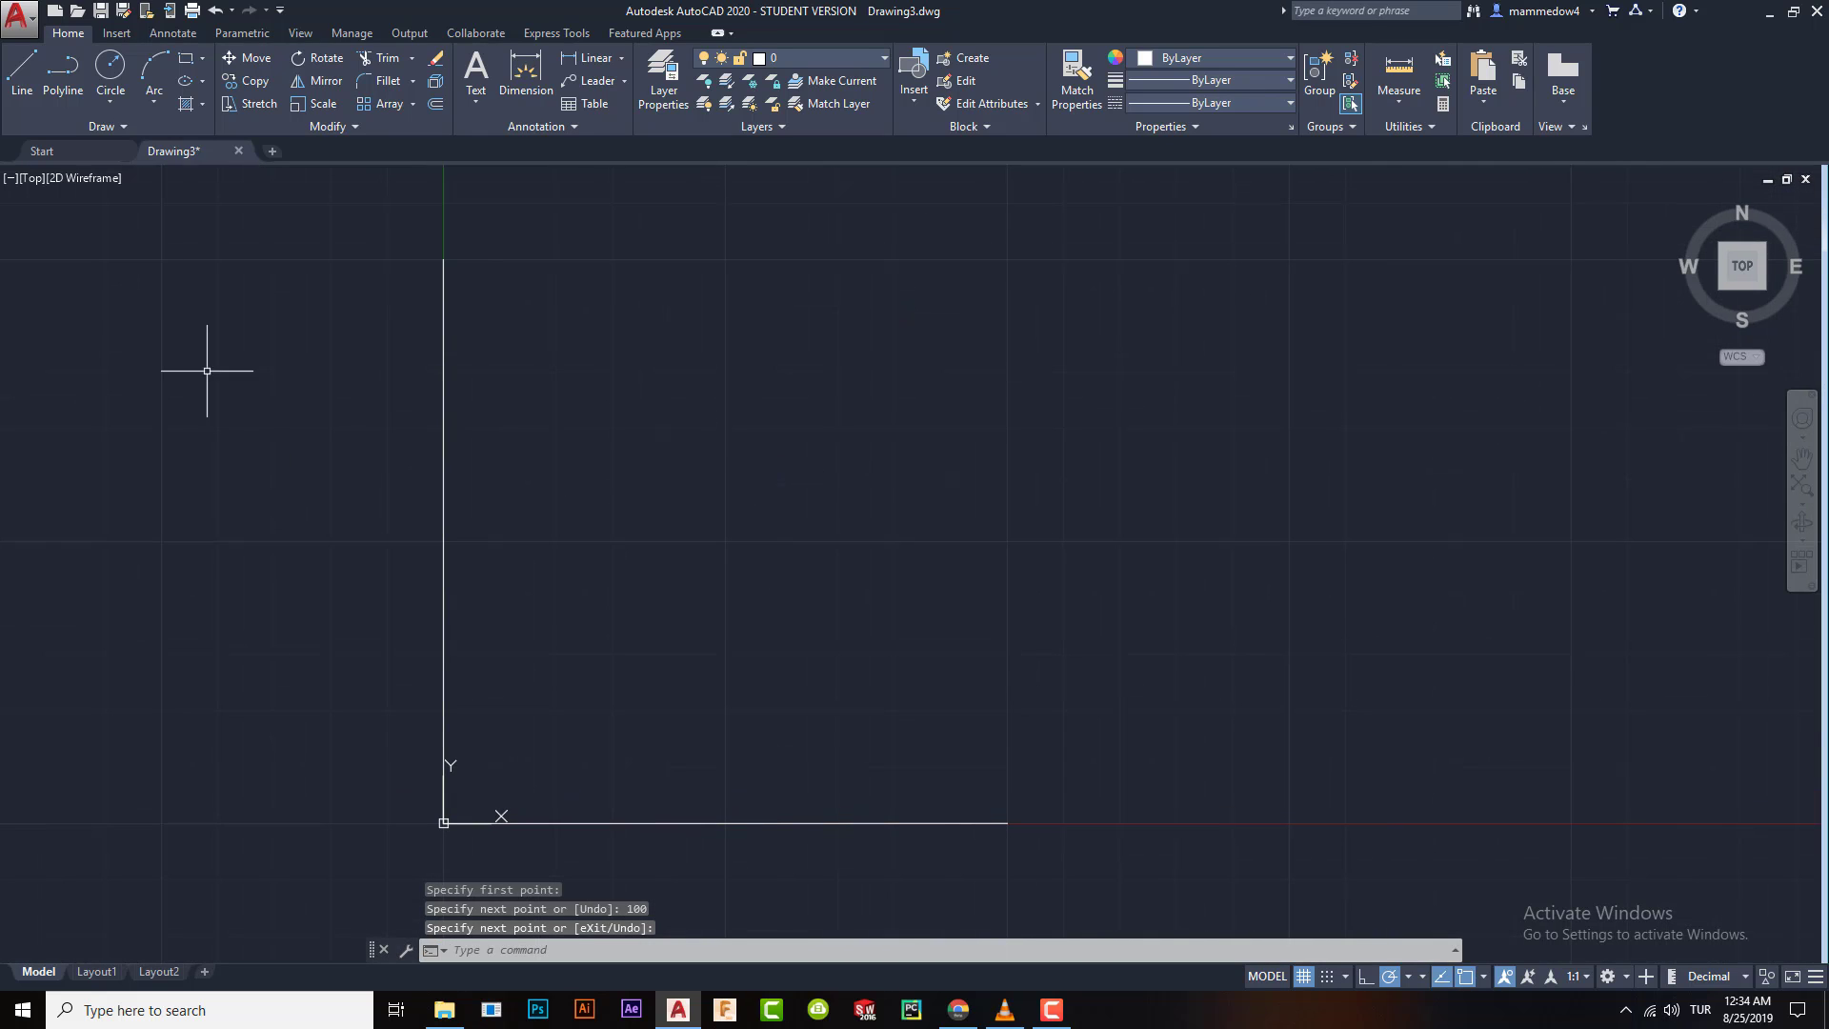
- Draw a Start, Center, End arc from the horizontal line's free end, centred on the origin, to the vertical line's upper endpoint
left_click(164, 99)
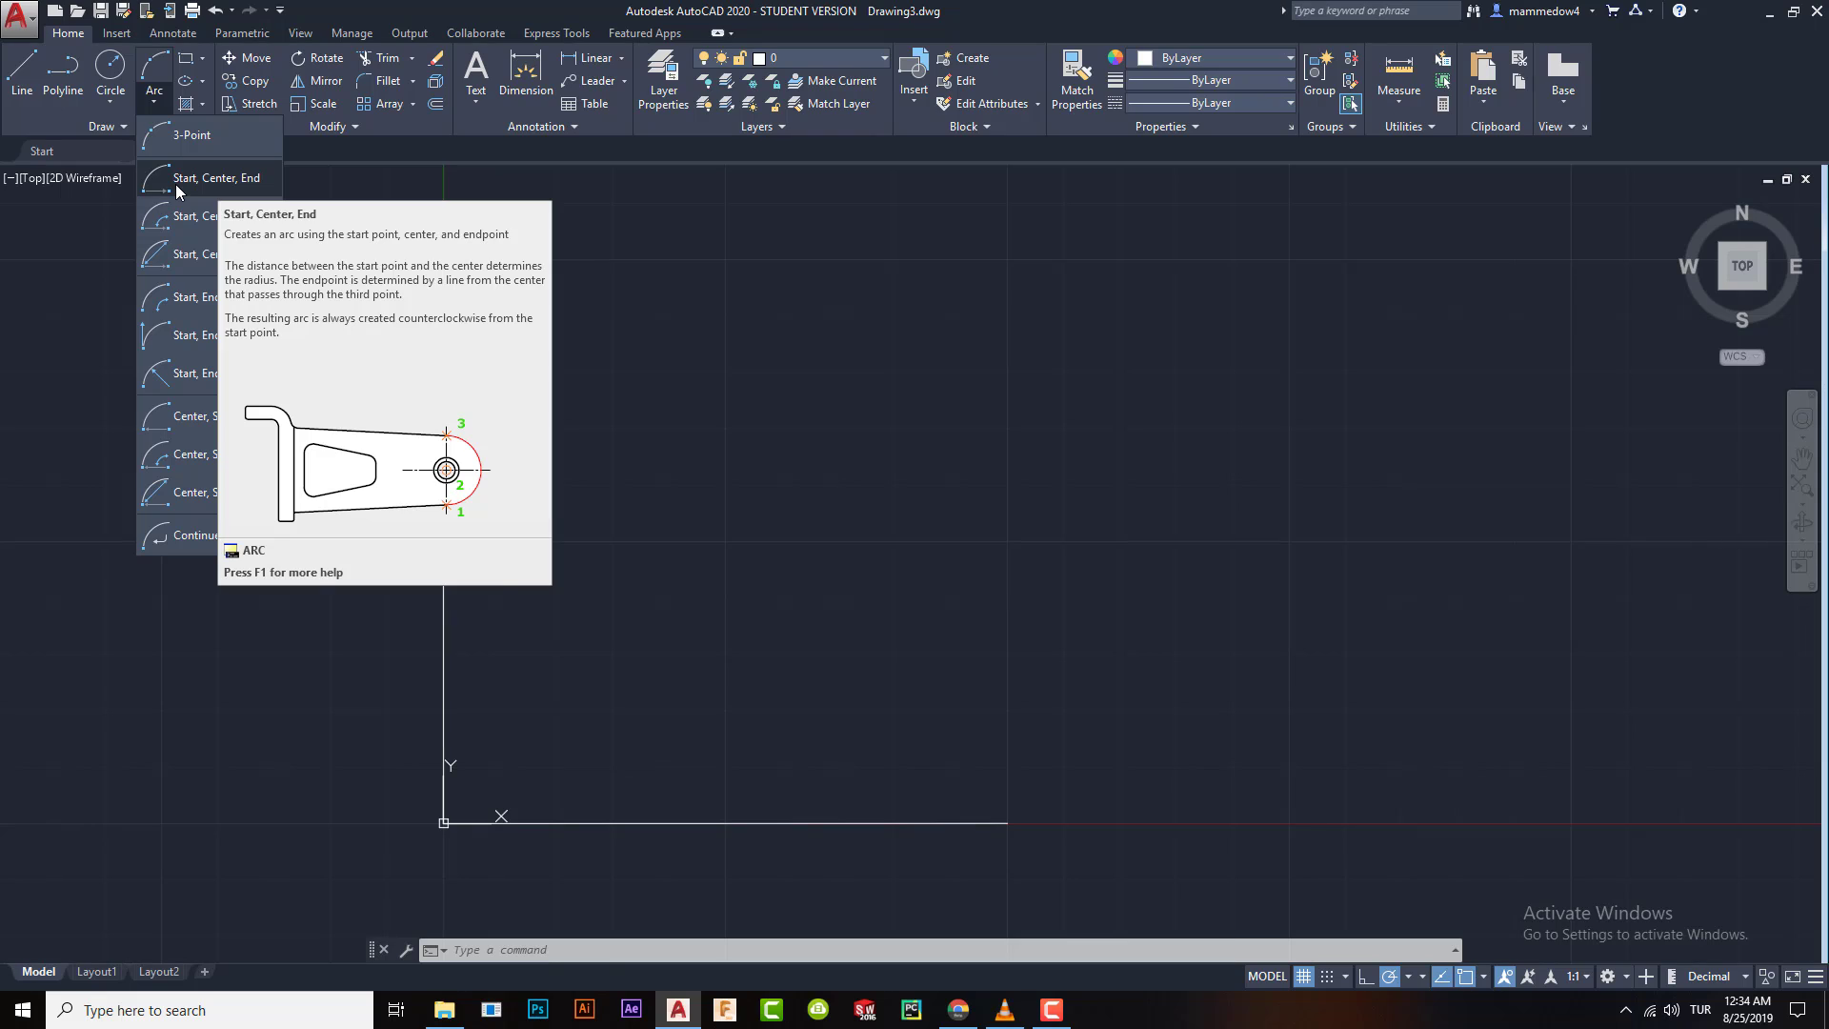
left_click(231, 179)
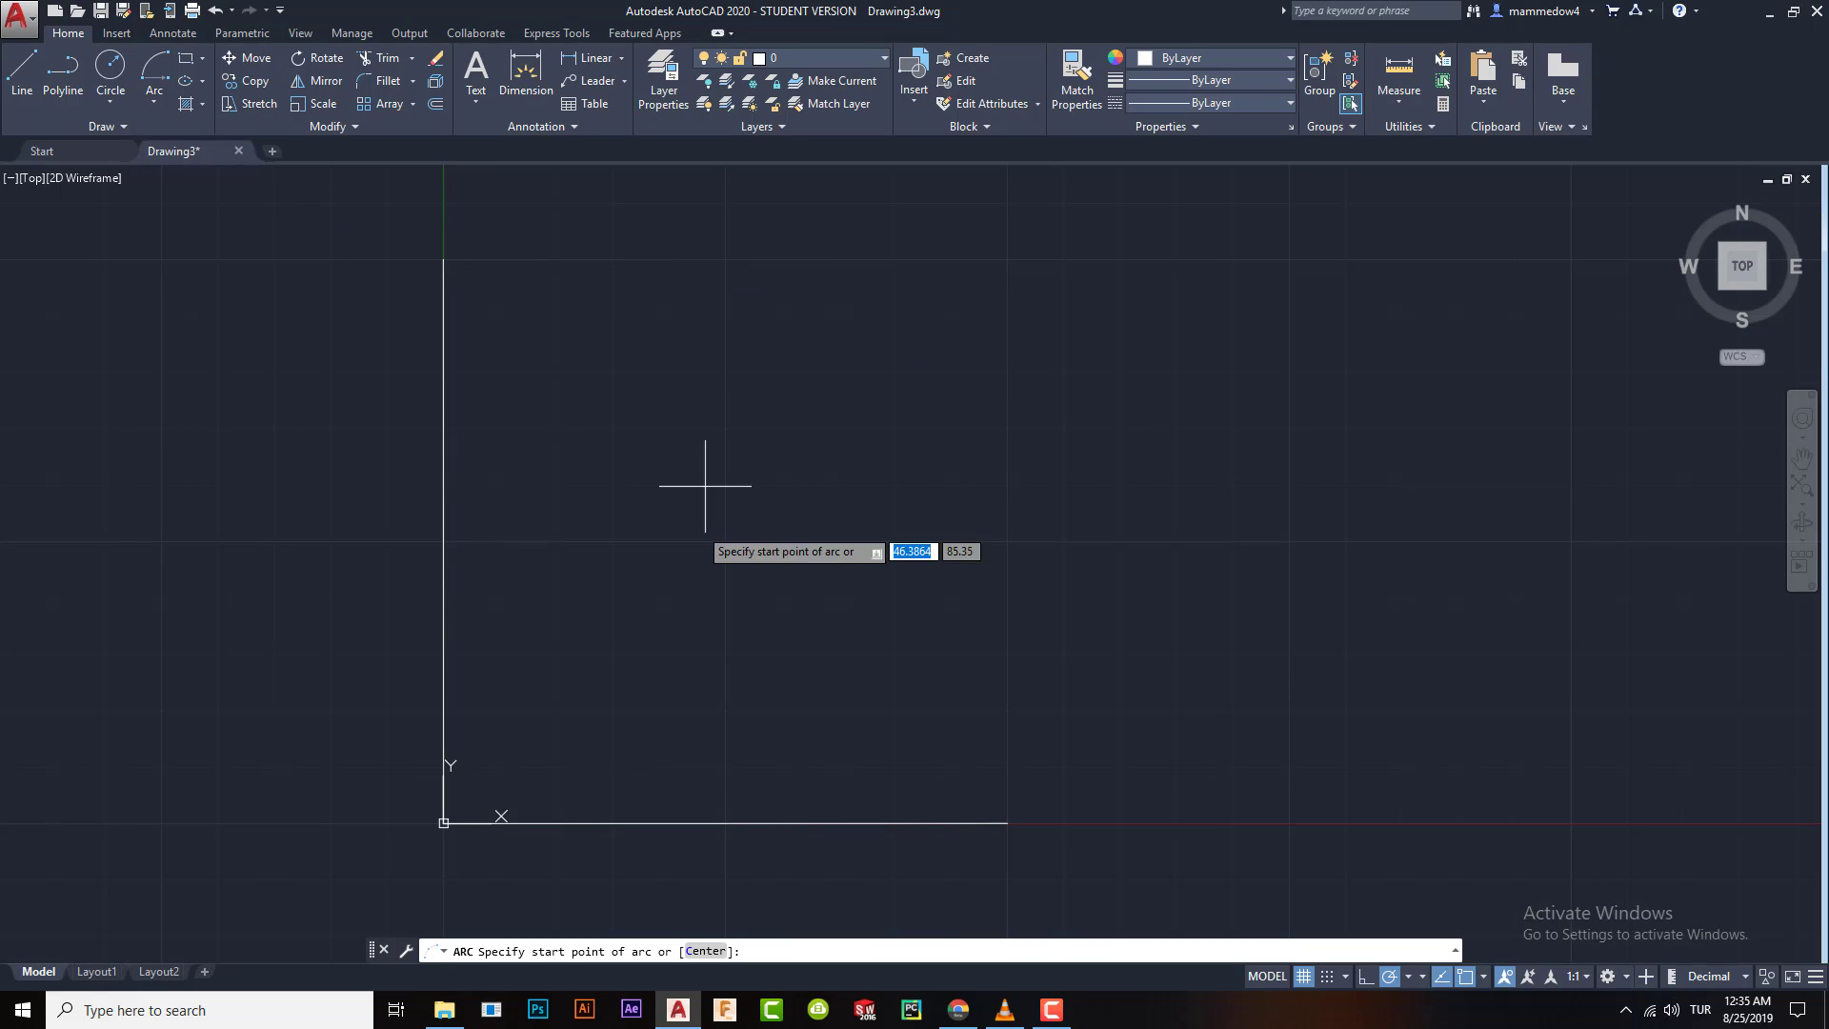
left_click(1006, 822)
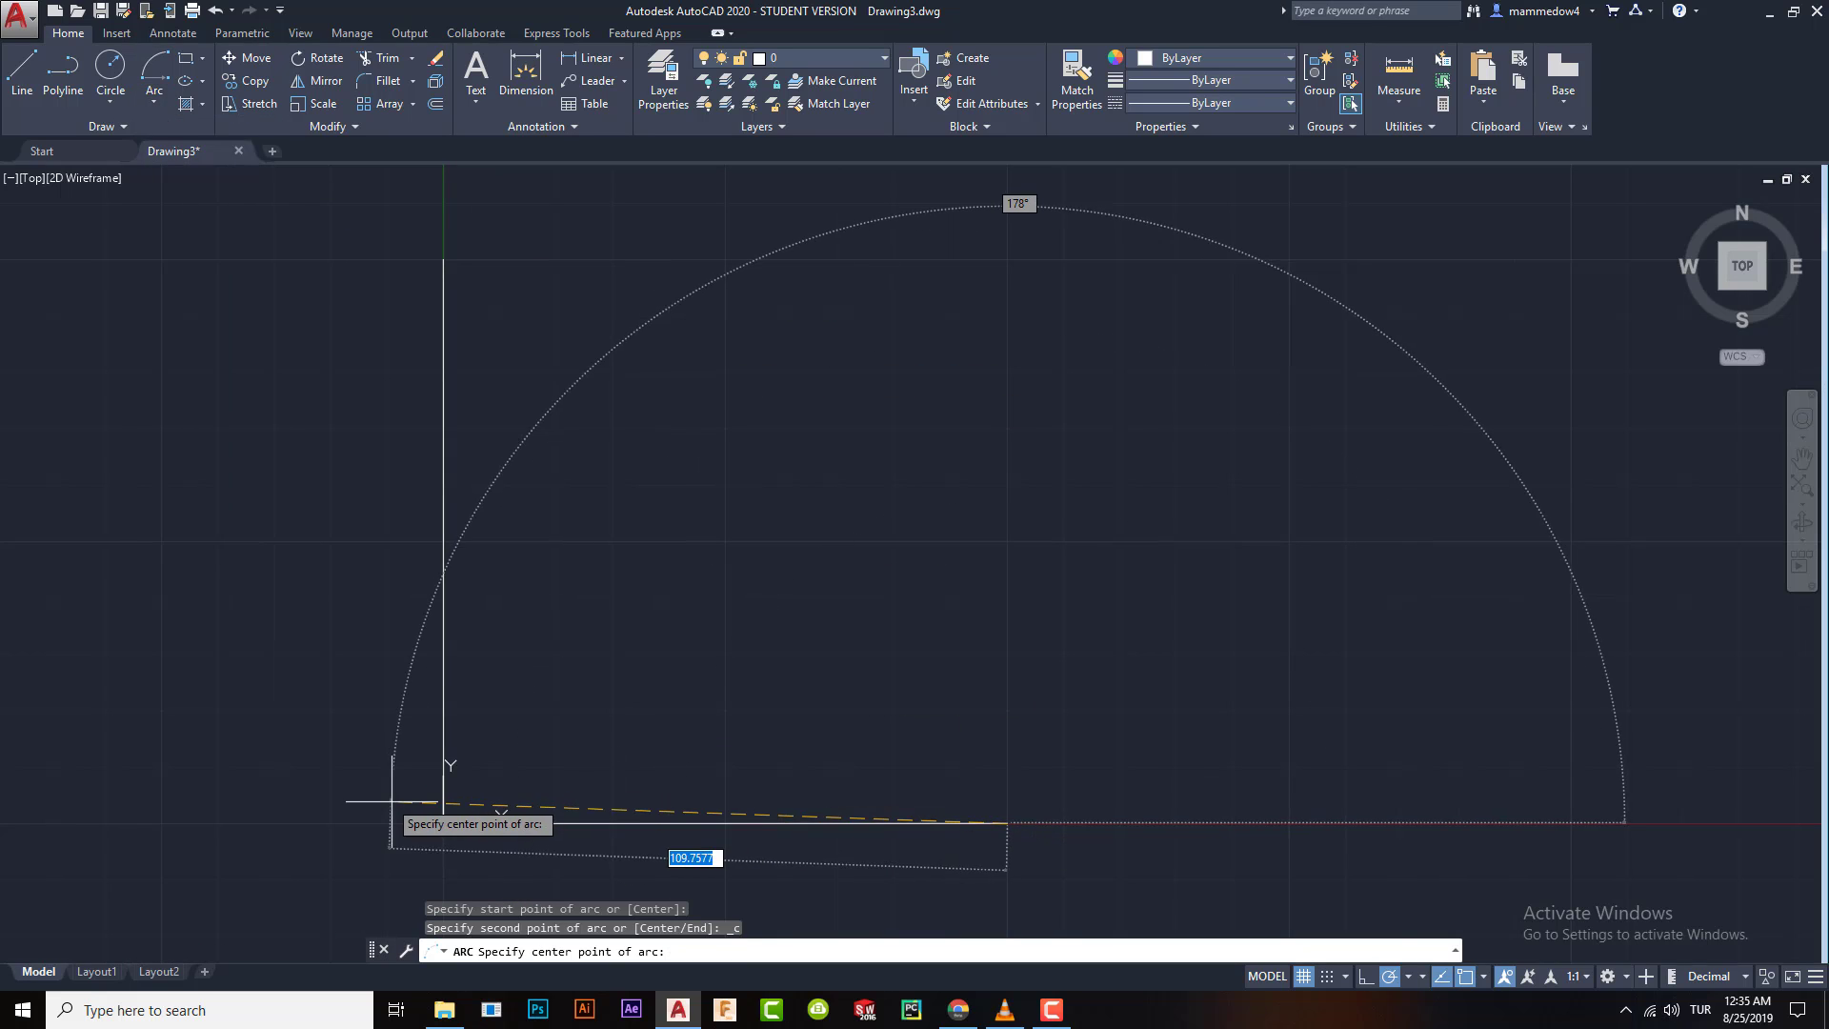
left_click(443, 822)
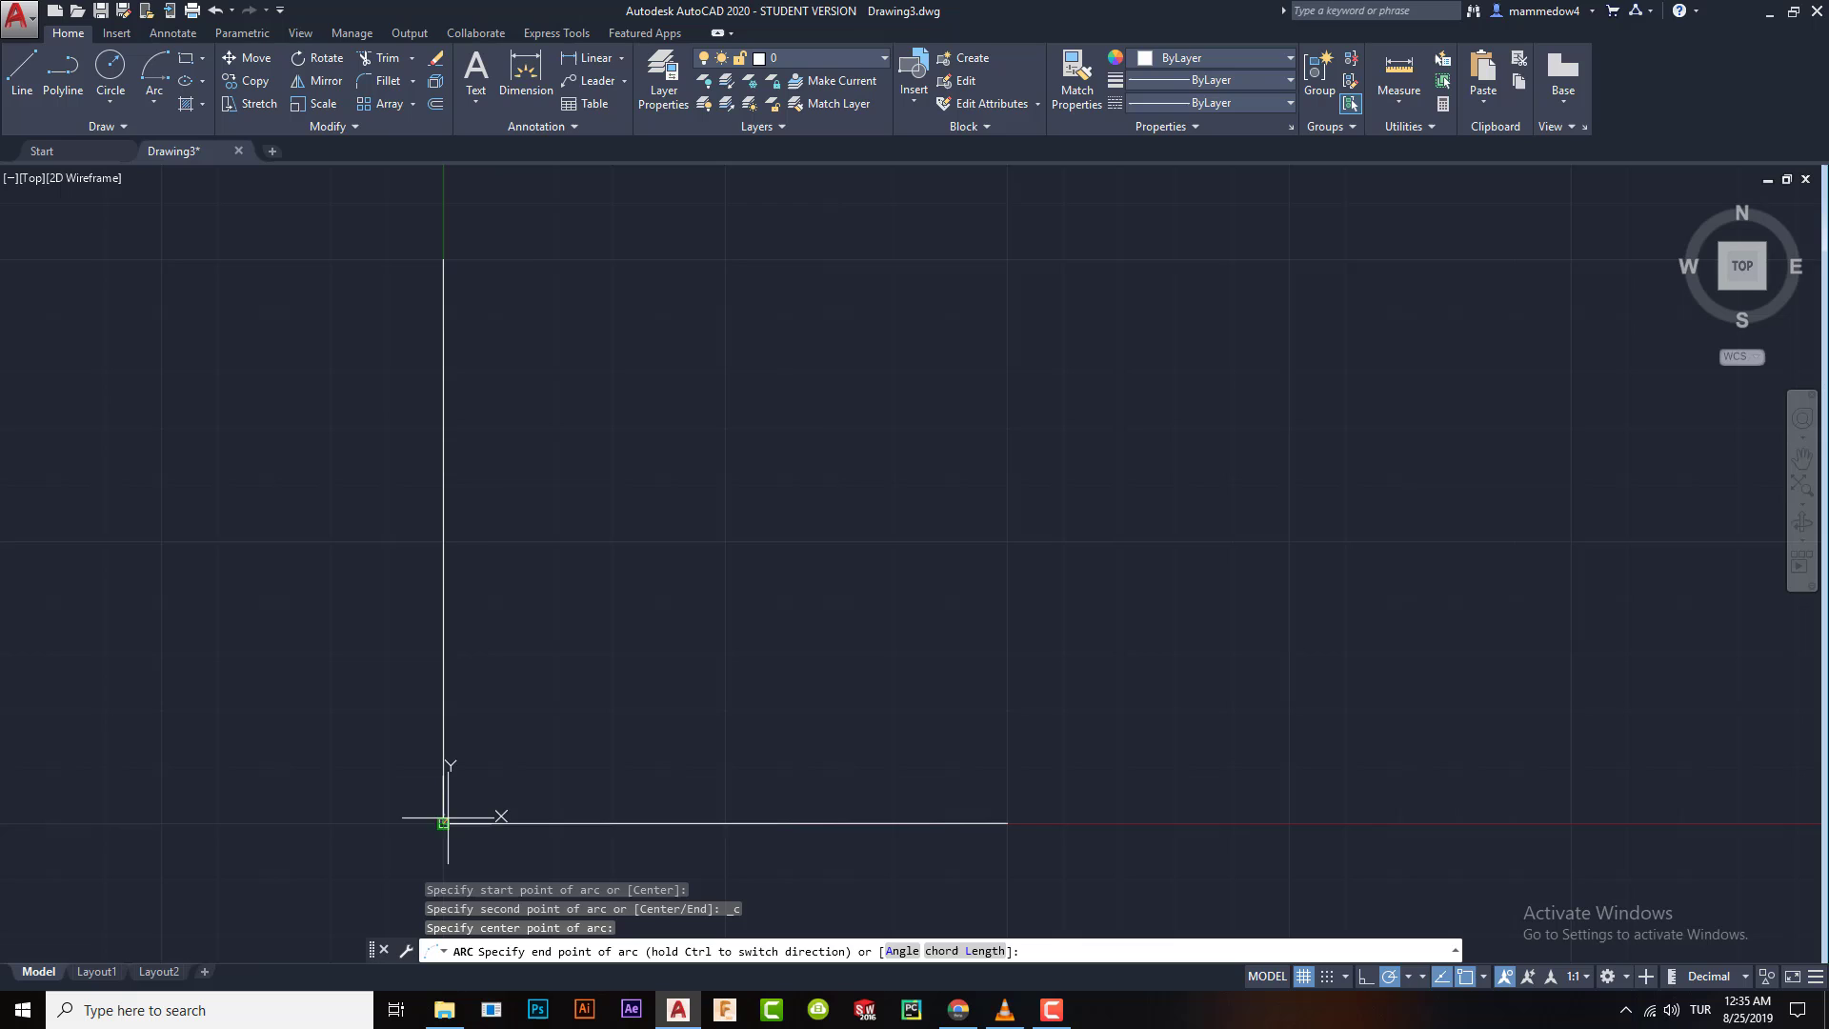
left_click(443, 258)
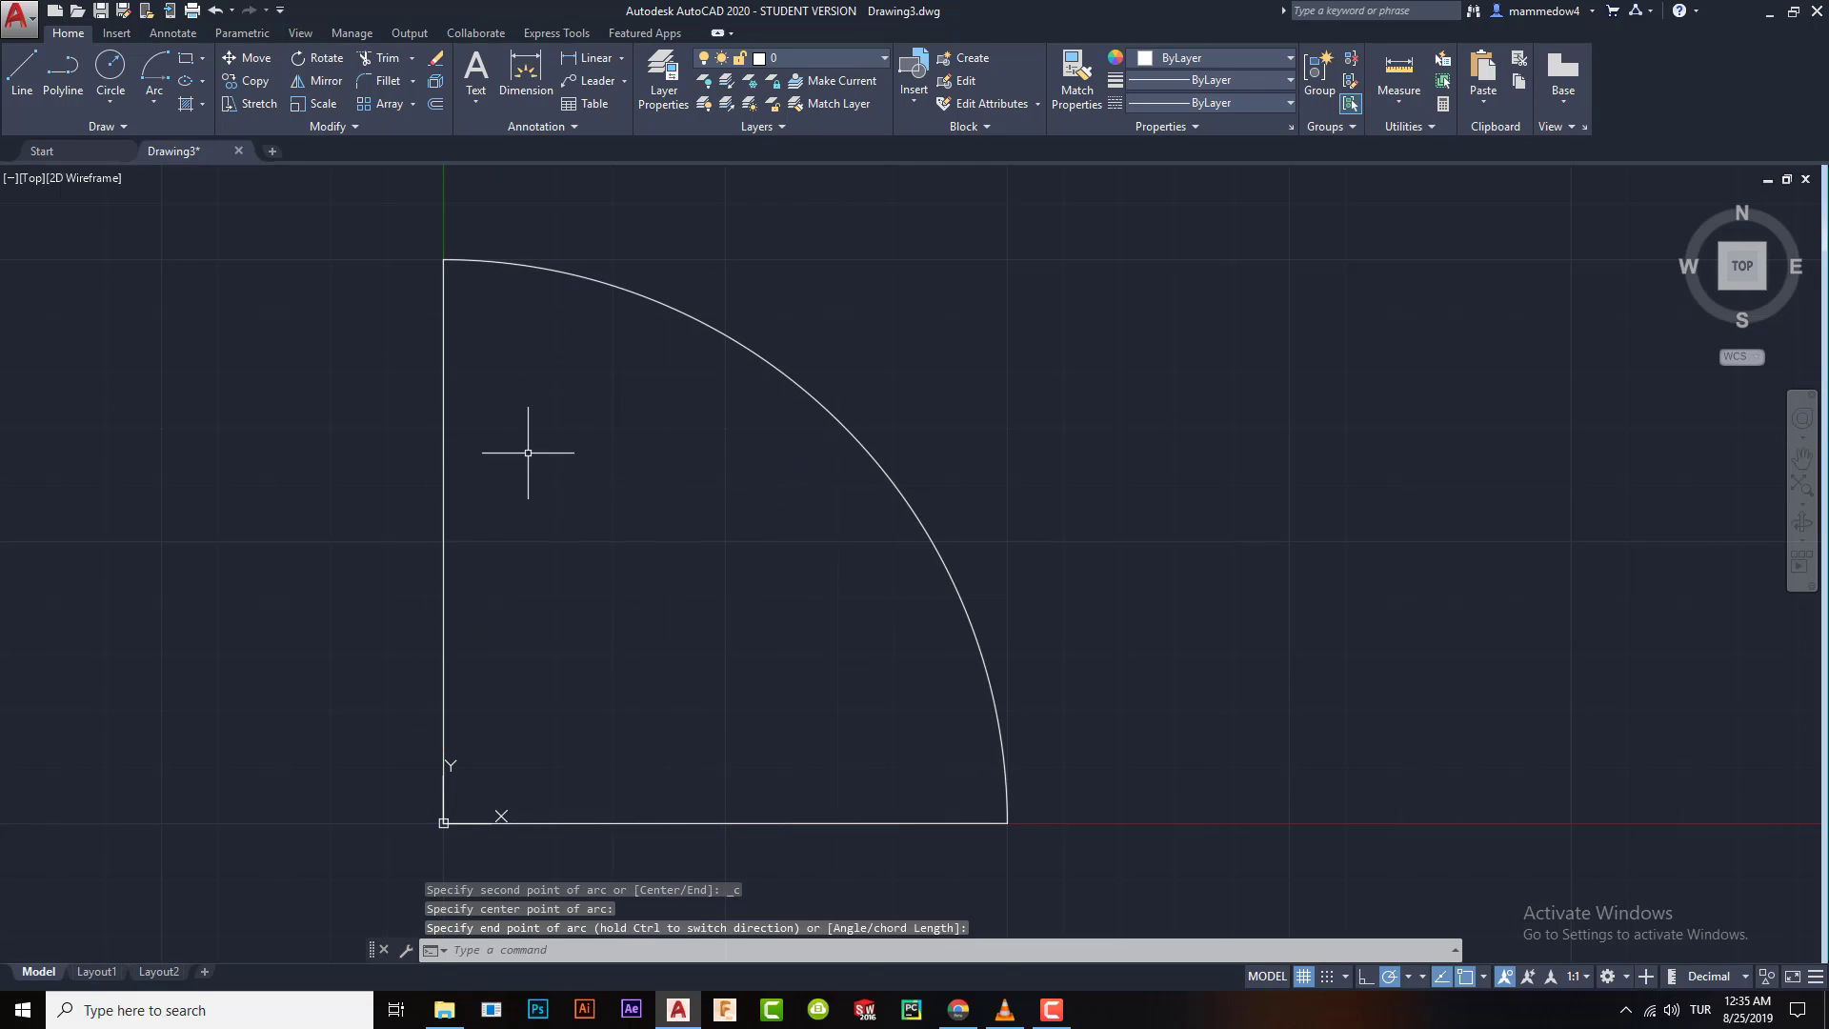
- Replace the arc with a Start, Center, Angle arc of about 45° from the horizontal line's free end, centred on the origin
left_click(851, 439)
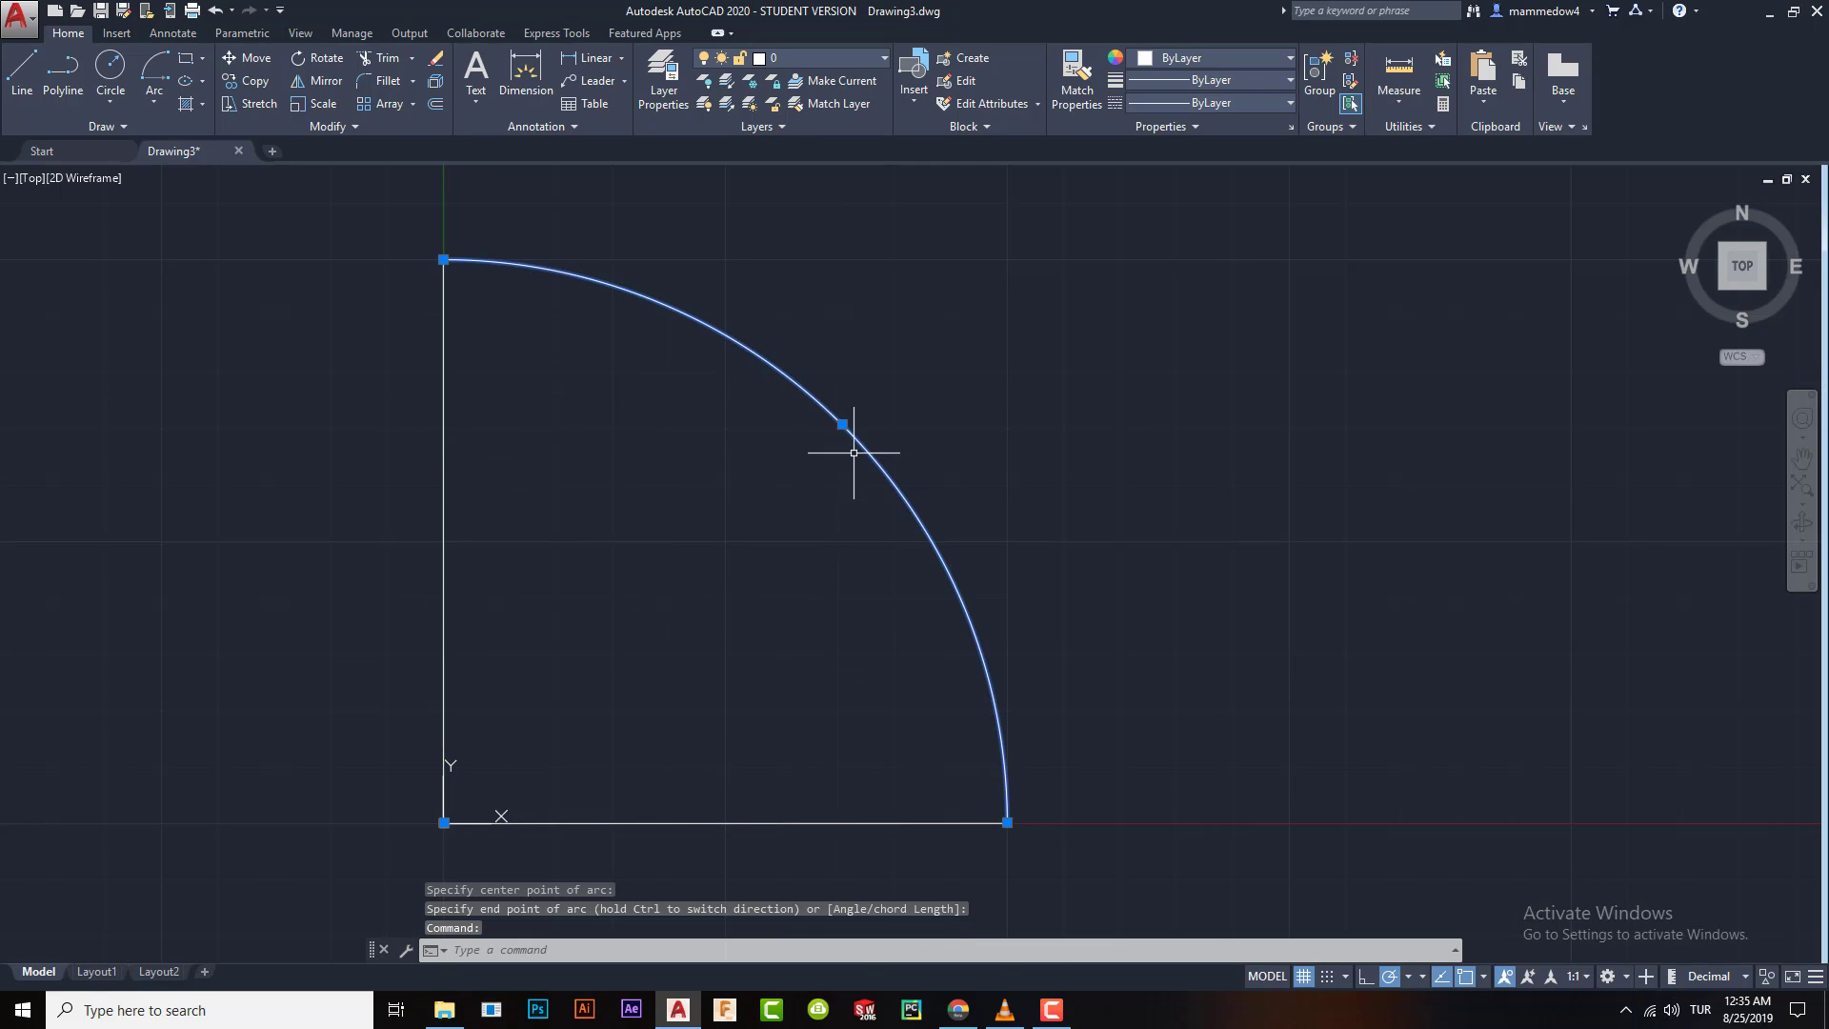
key("Delete")
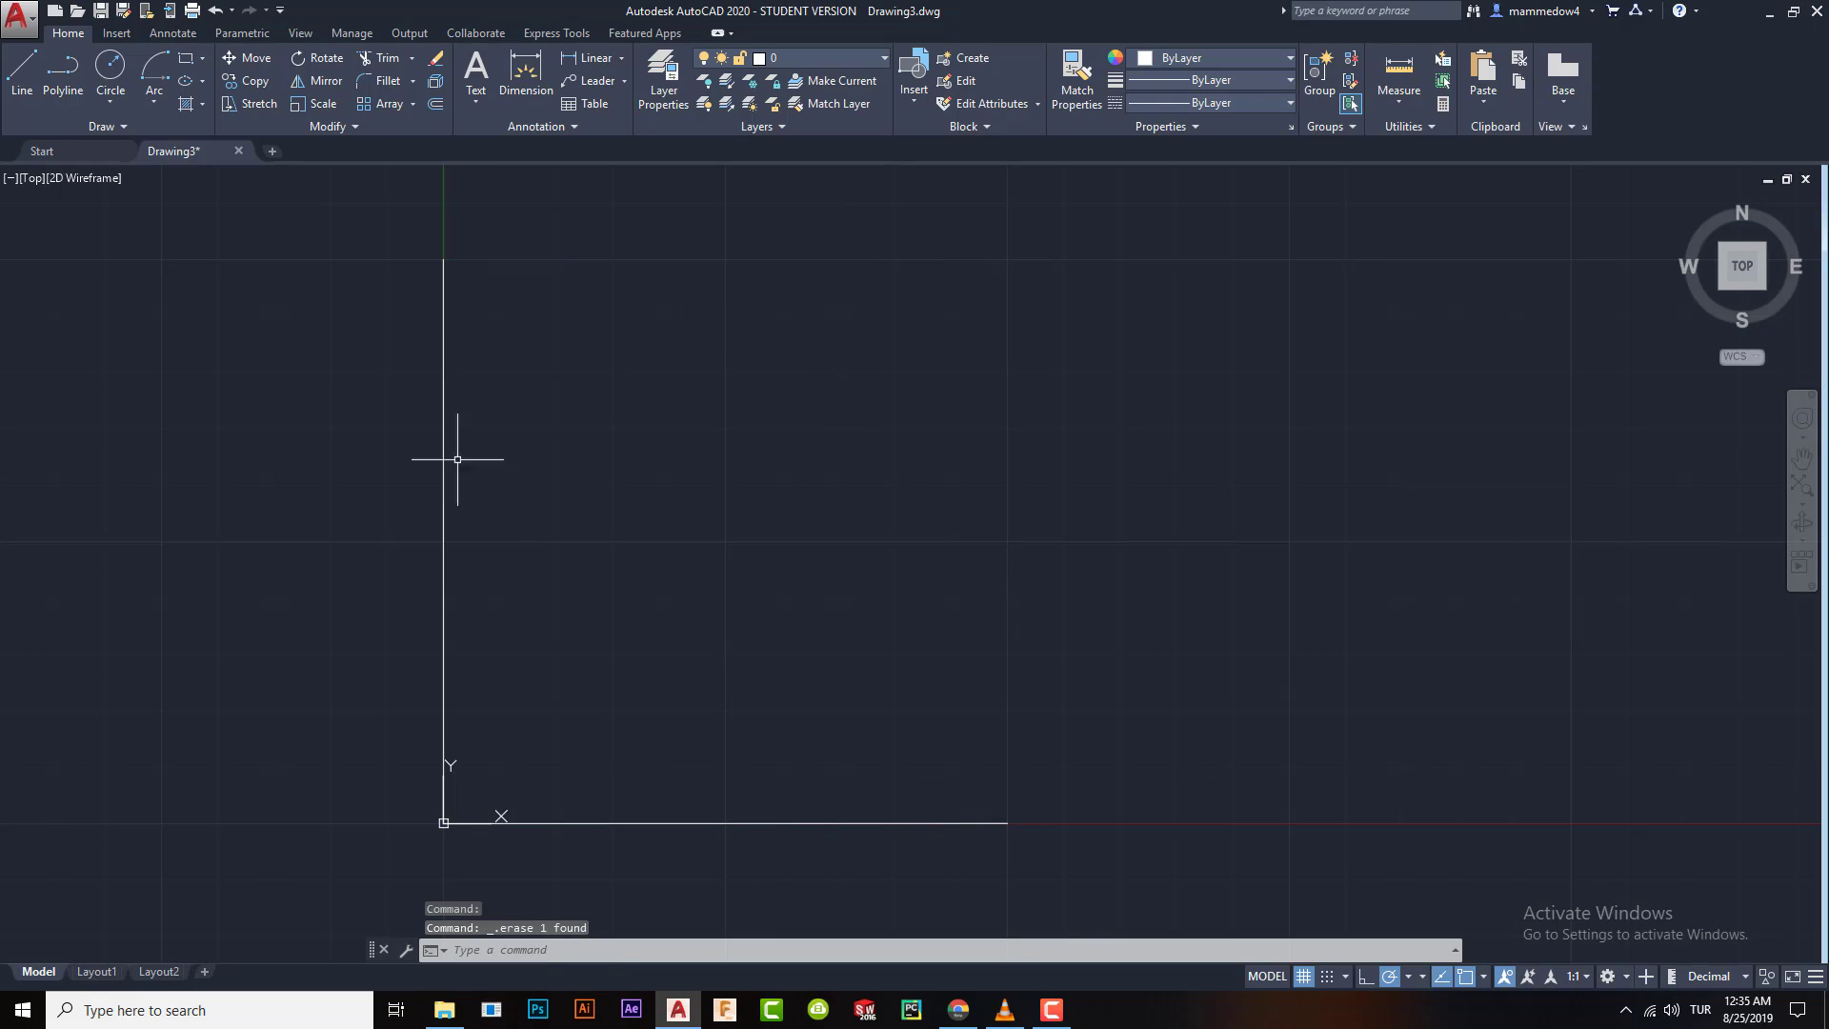
left_click(162, 96)
left_click(216, 215)
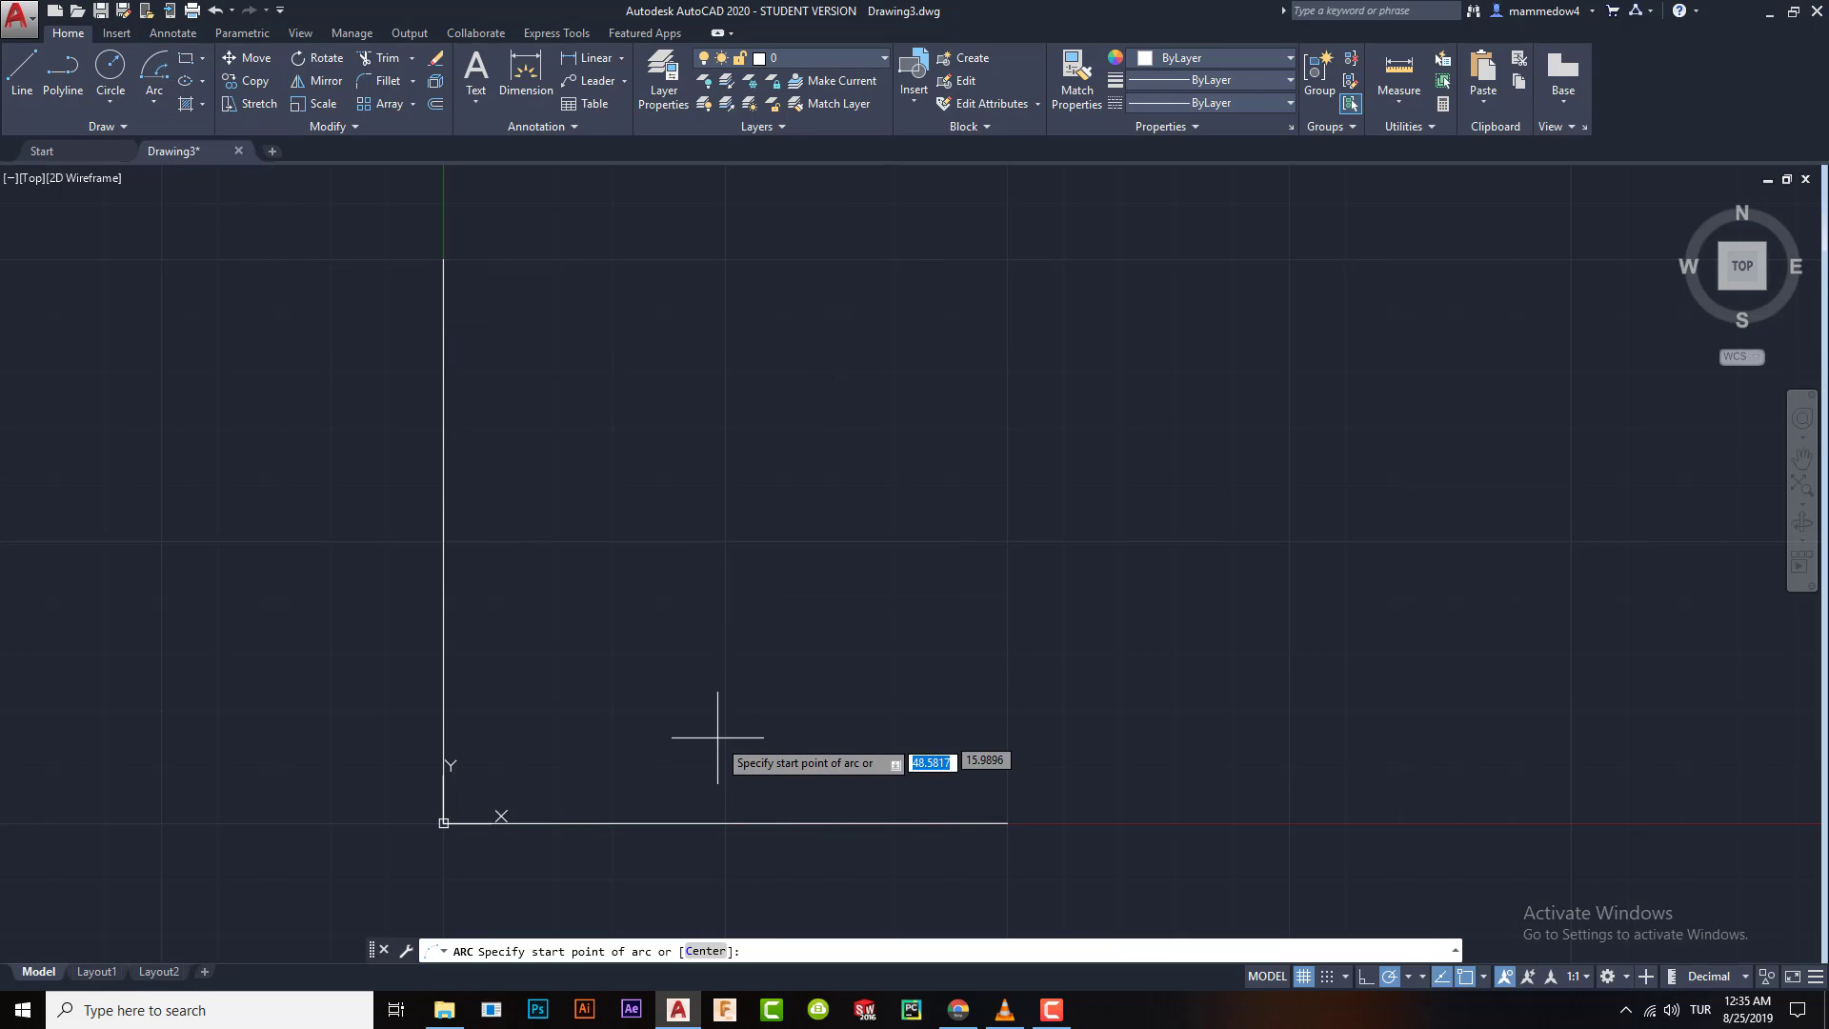
left_click(1007, 822)
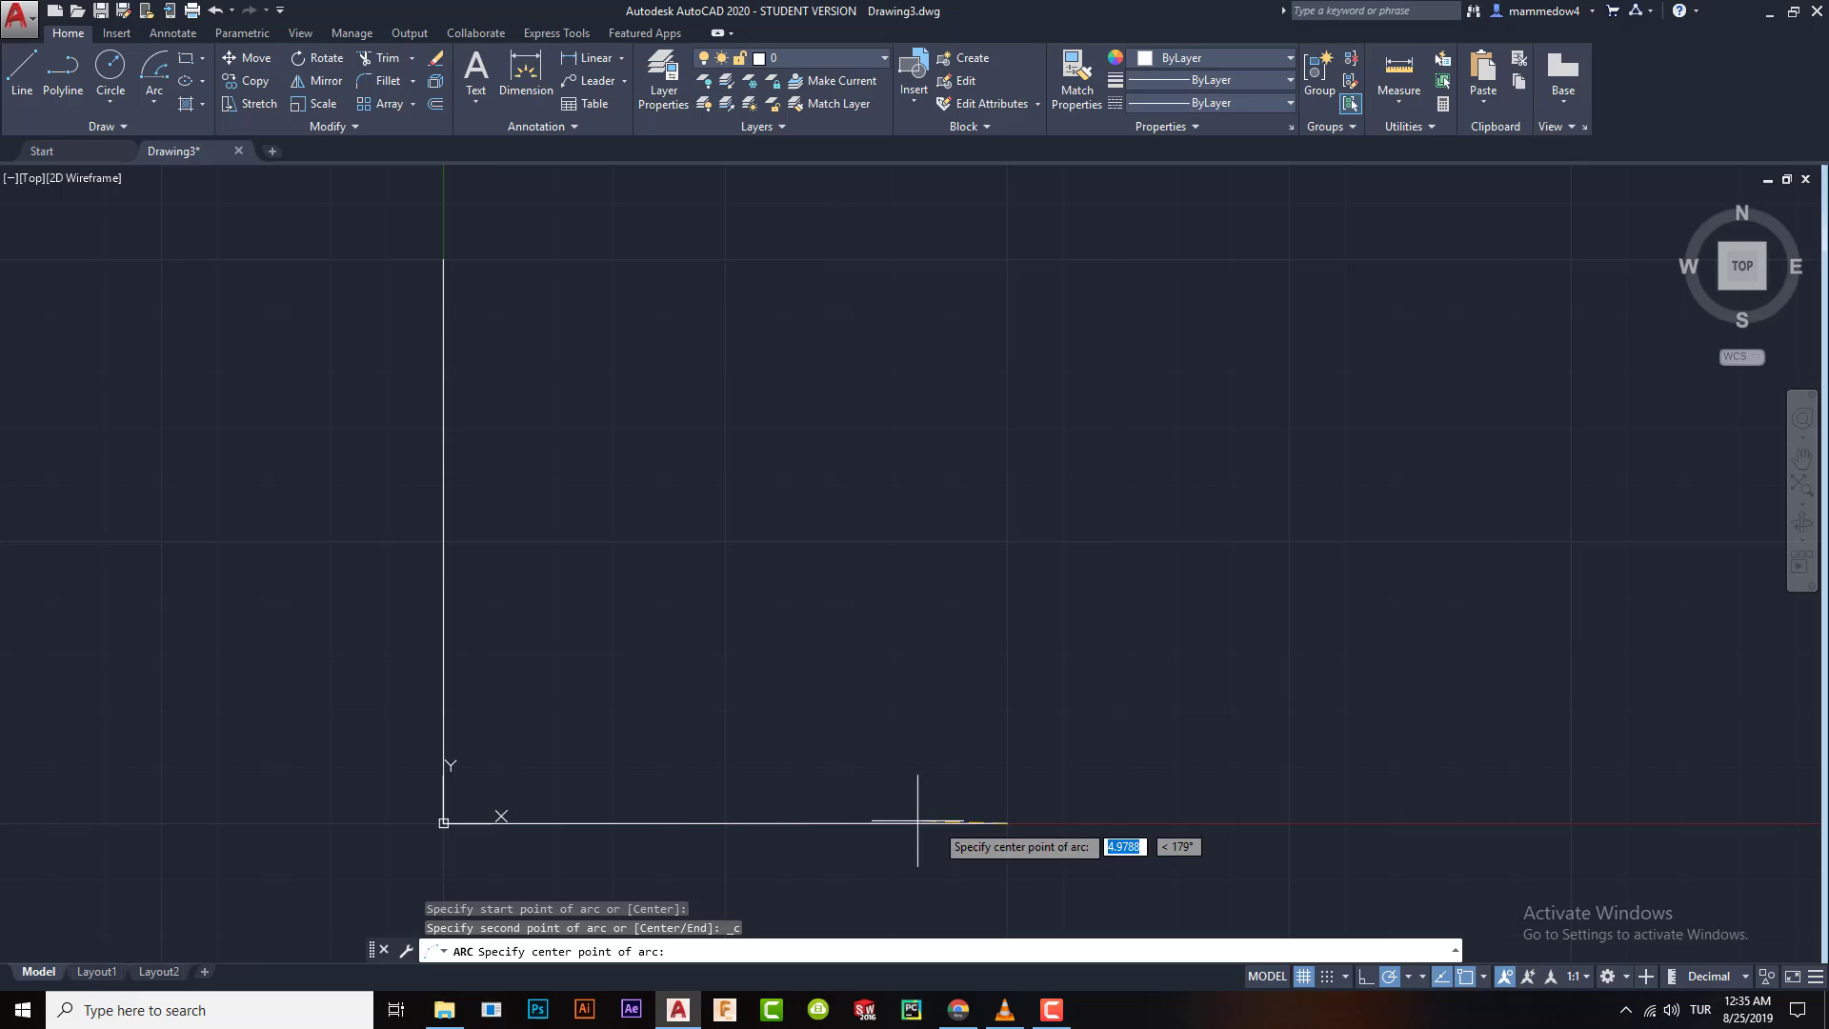
left_click(443, 823)
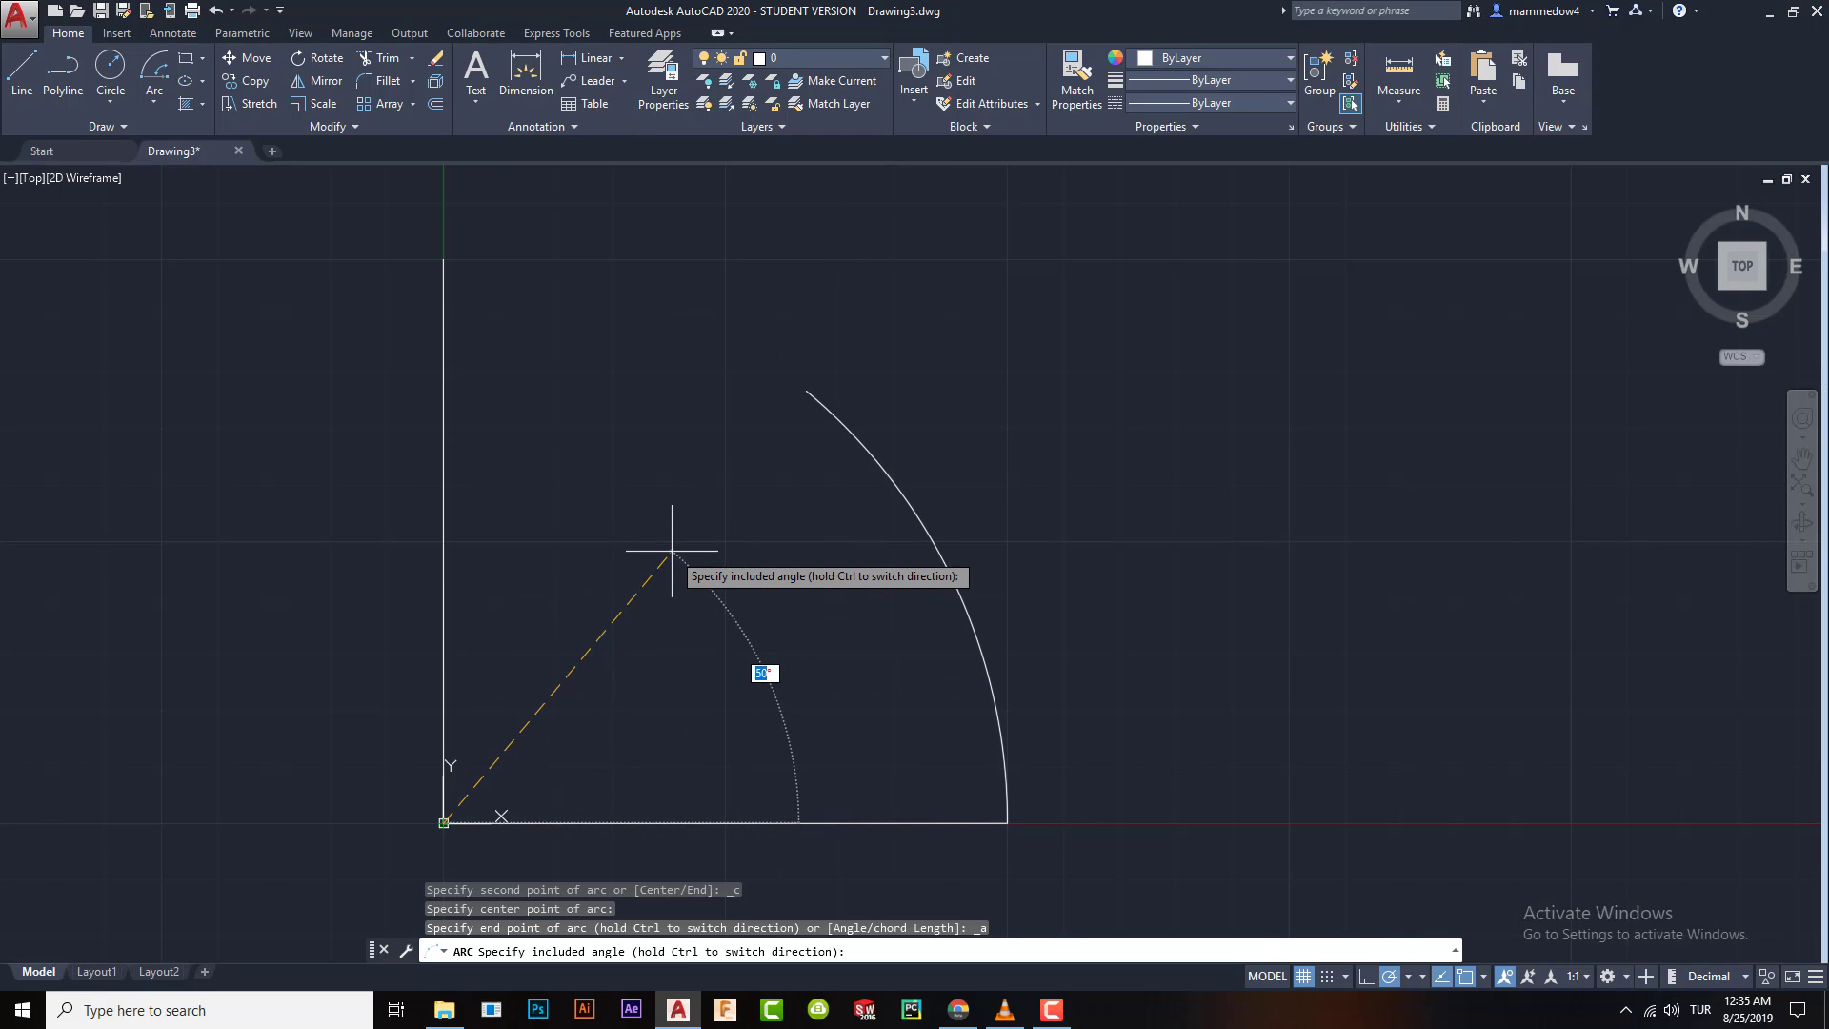
key("Return")
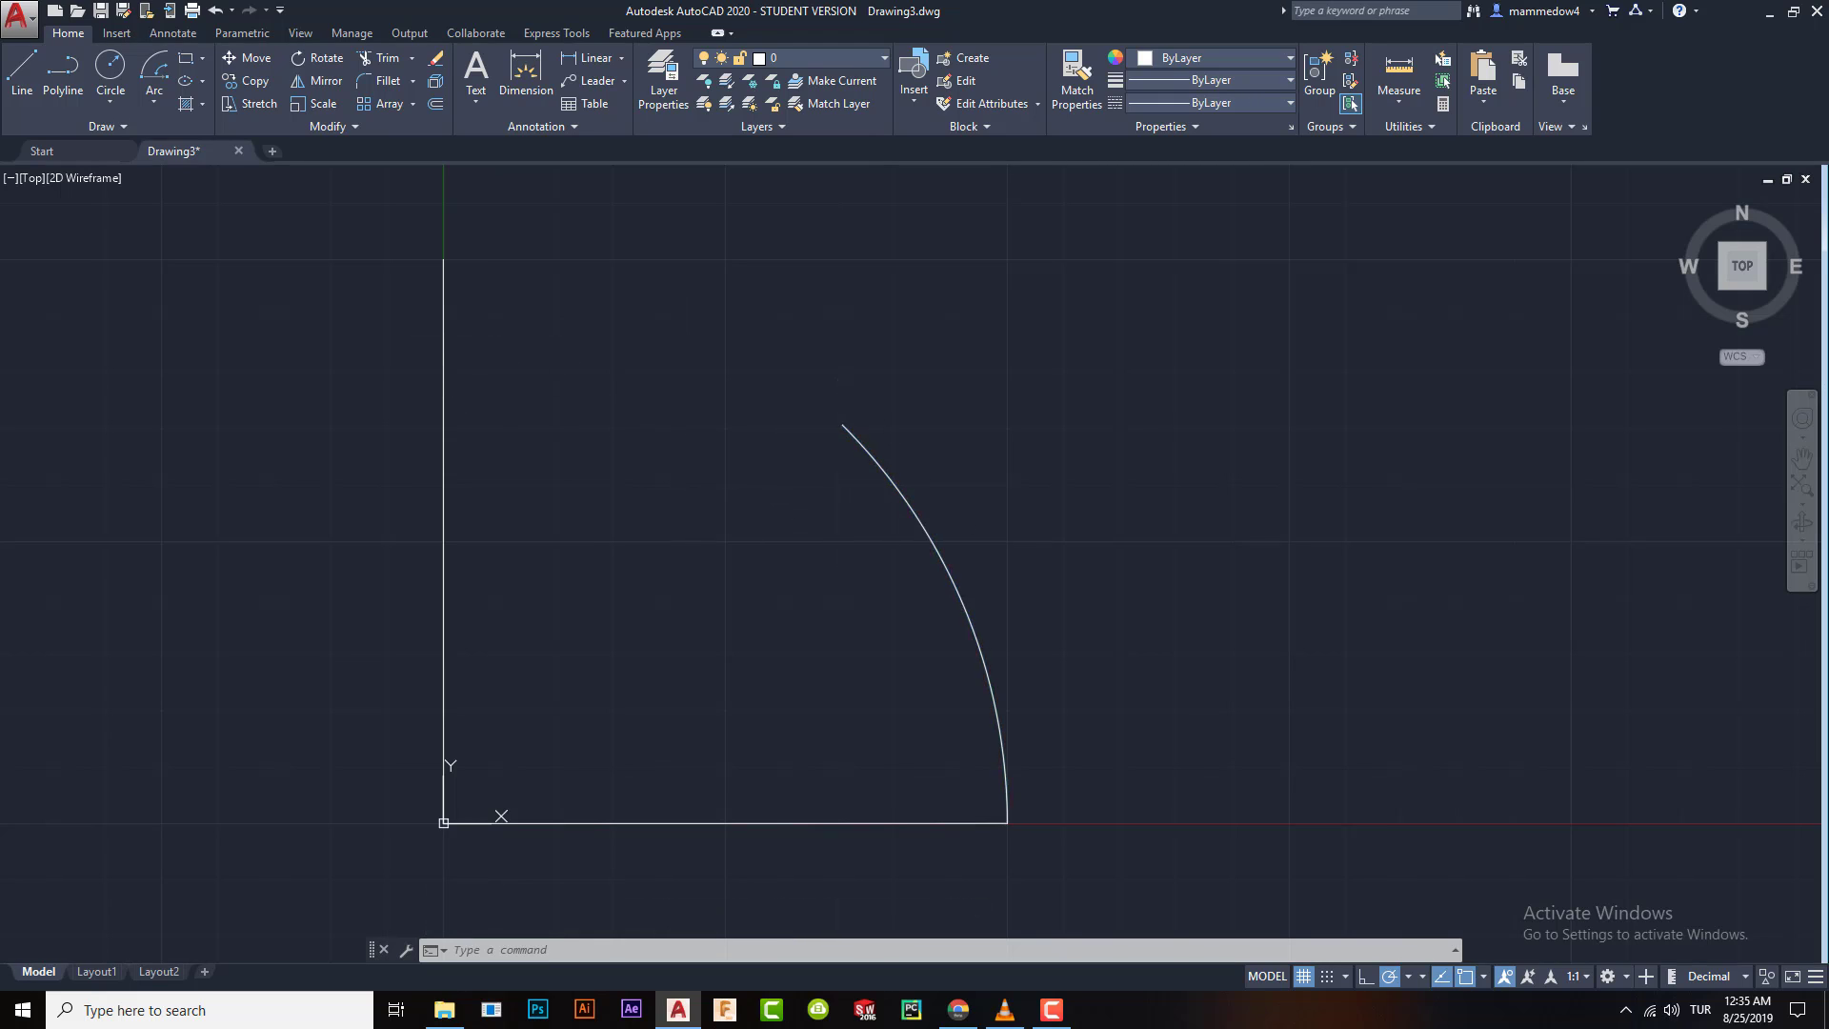
- Delete the partial arc and redraw it with Start, Center, Angle around the origin, picking the vertical line's upper endpoint for the angle
left_click(924, 529)
key("Delete")
key("Return")
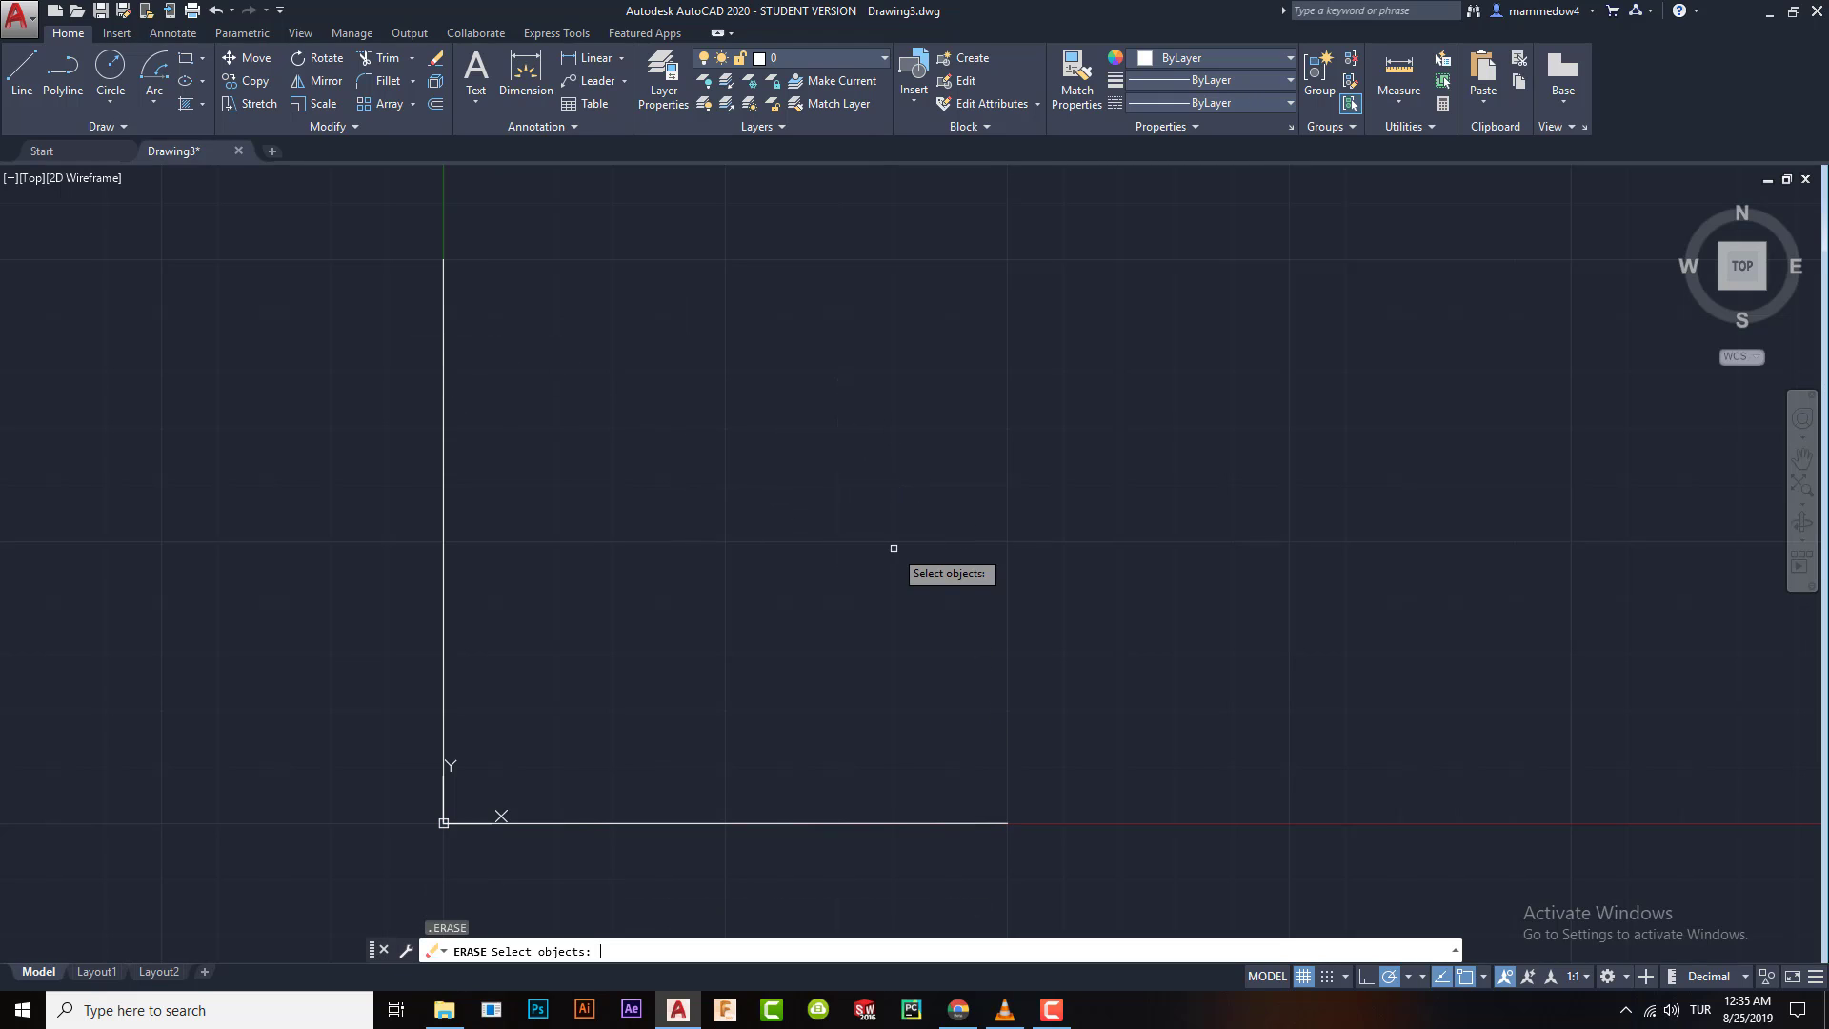
key("Escape")
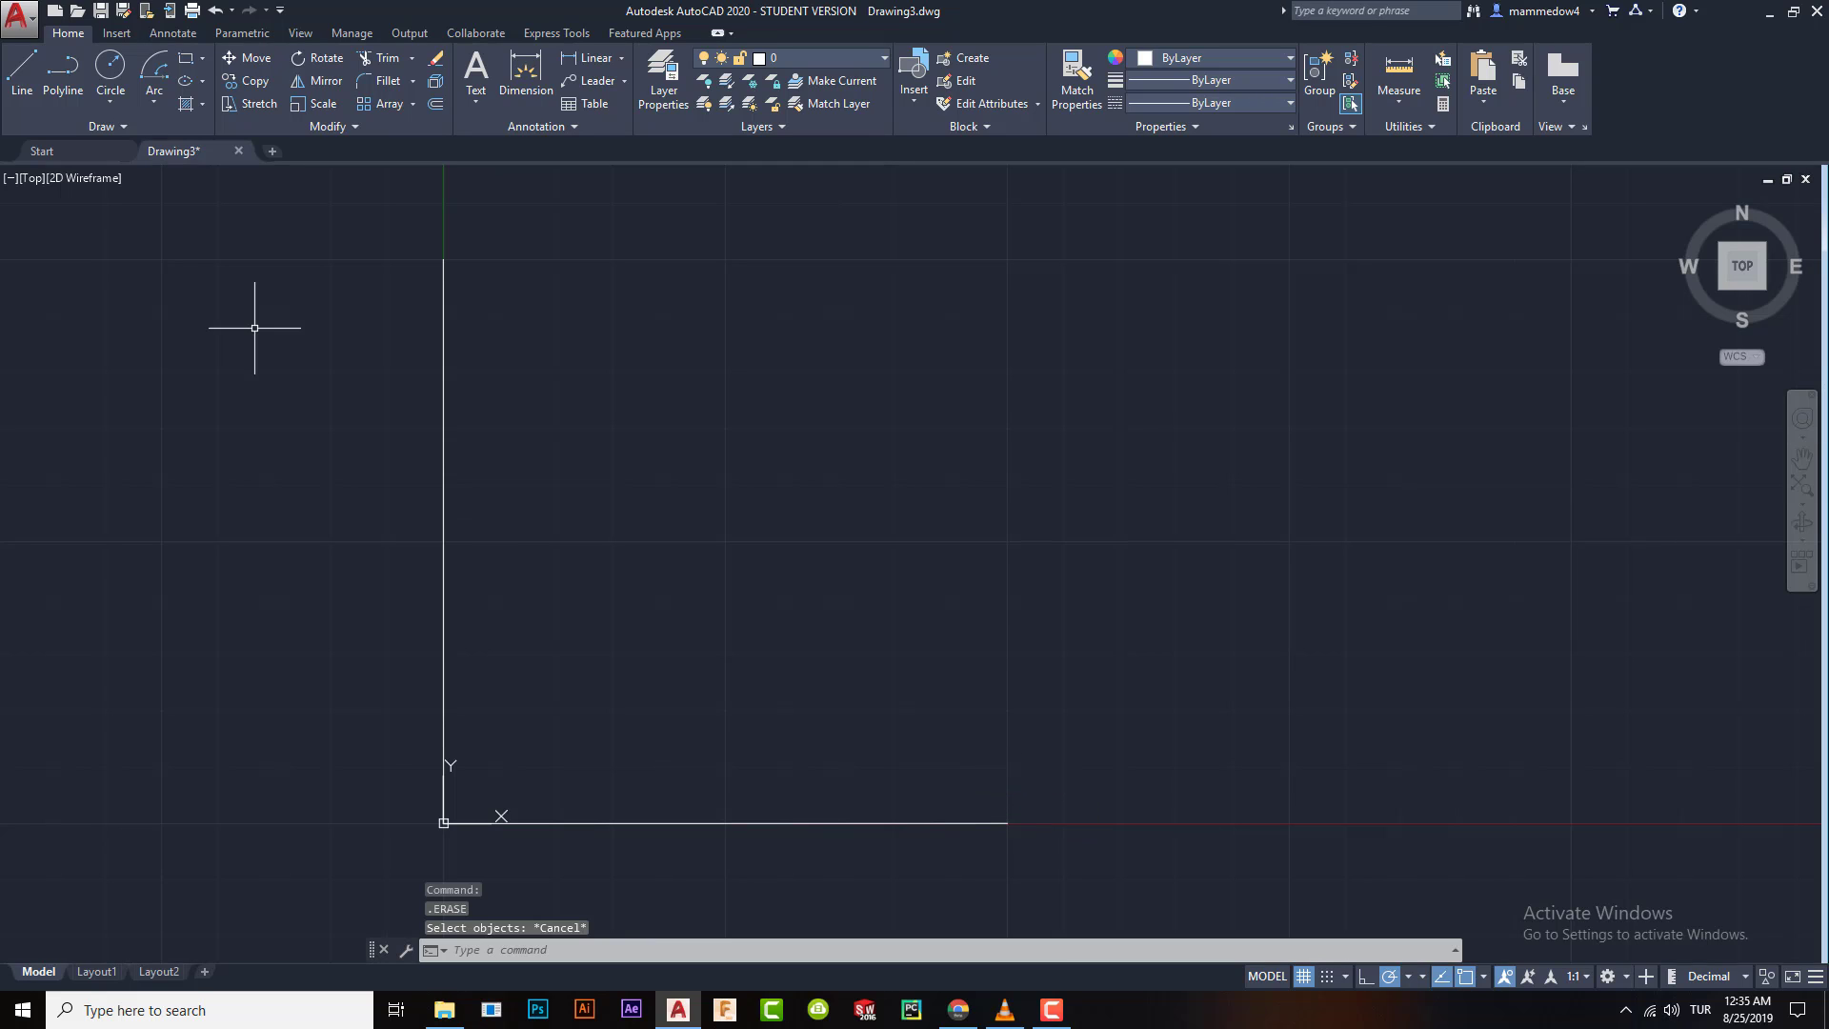
left_click(154, 102)
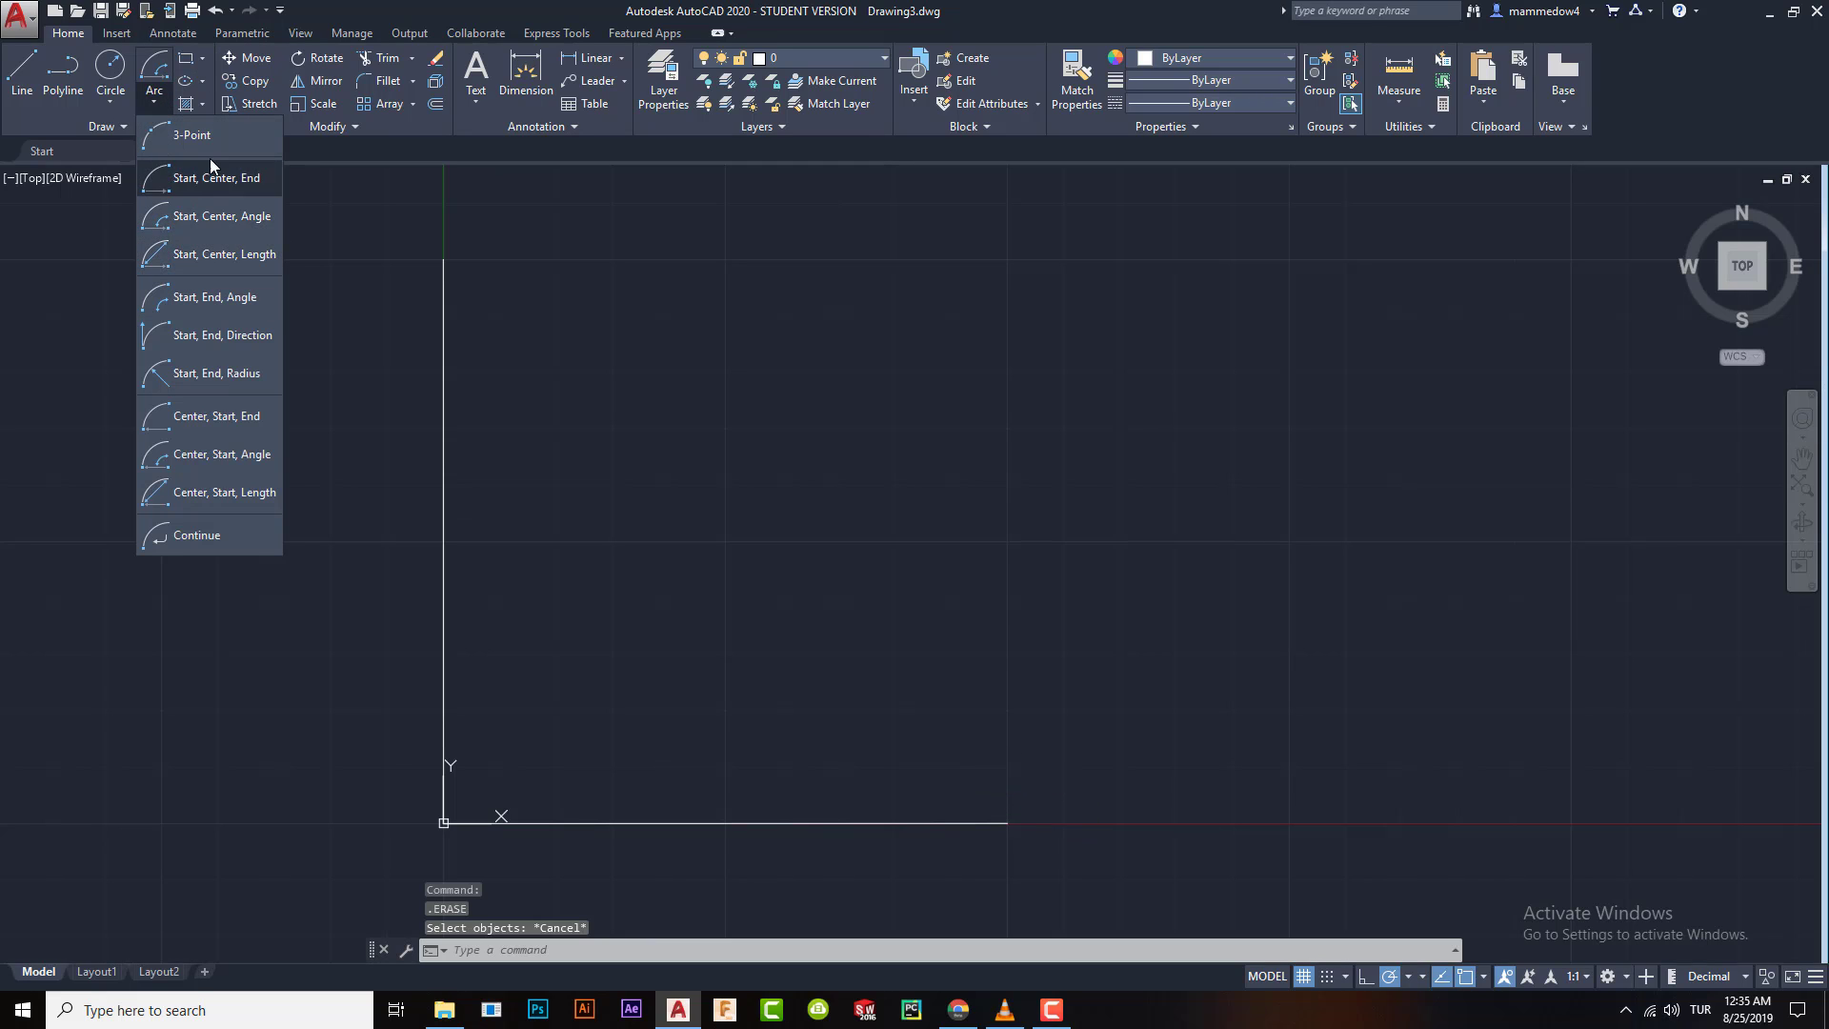
left_click(225, 221)
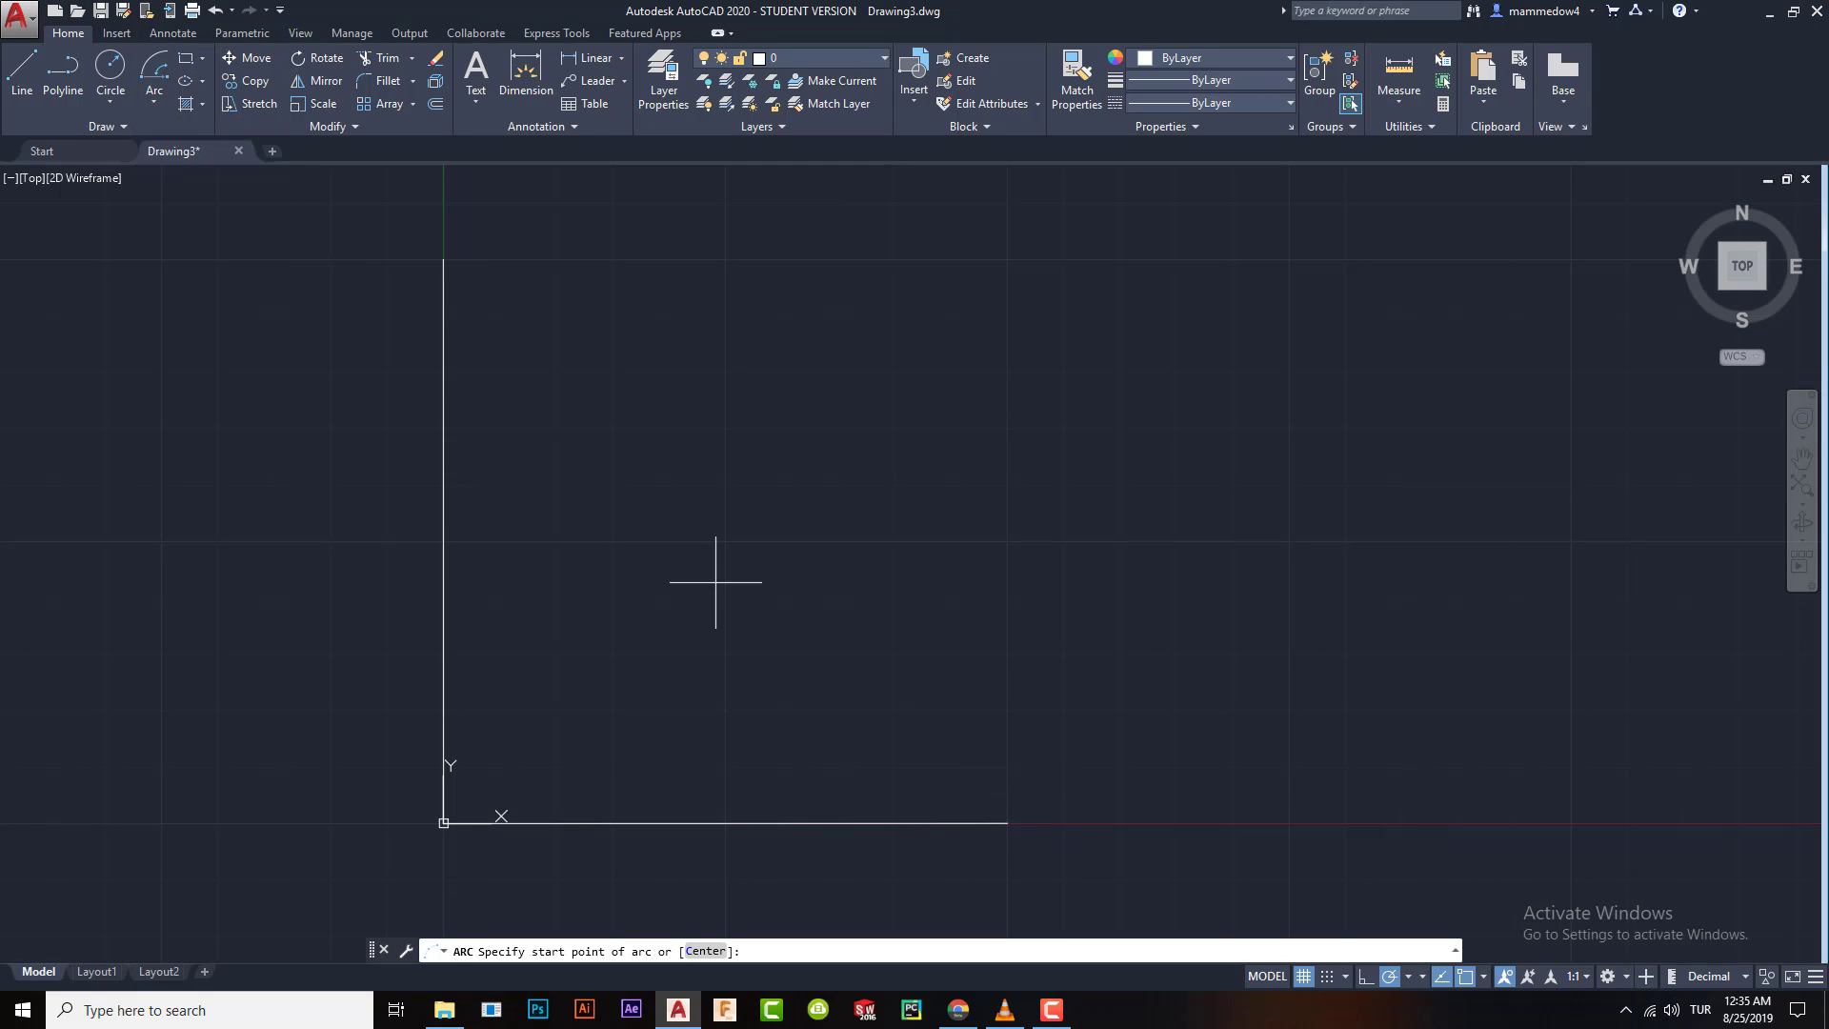
left_click(1007, 822)
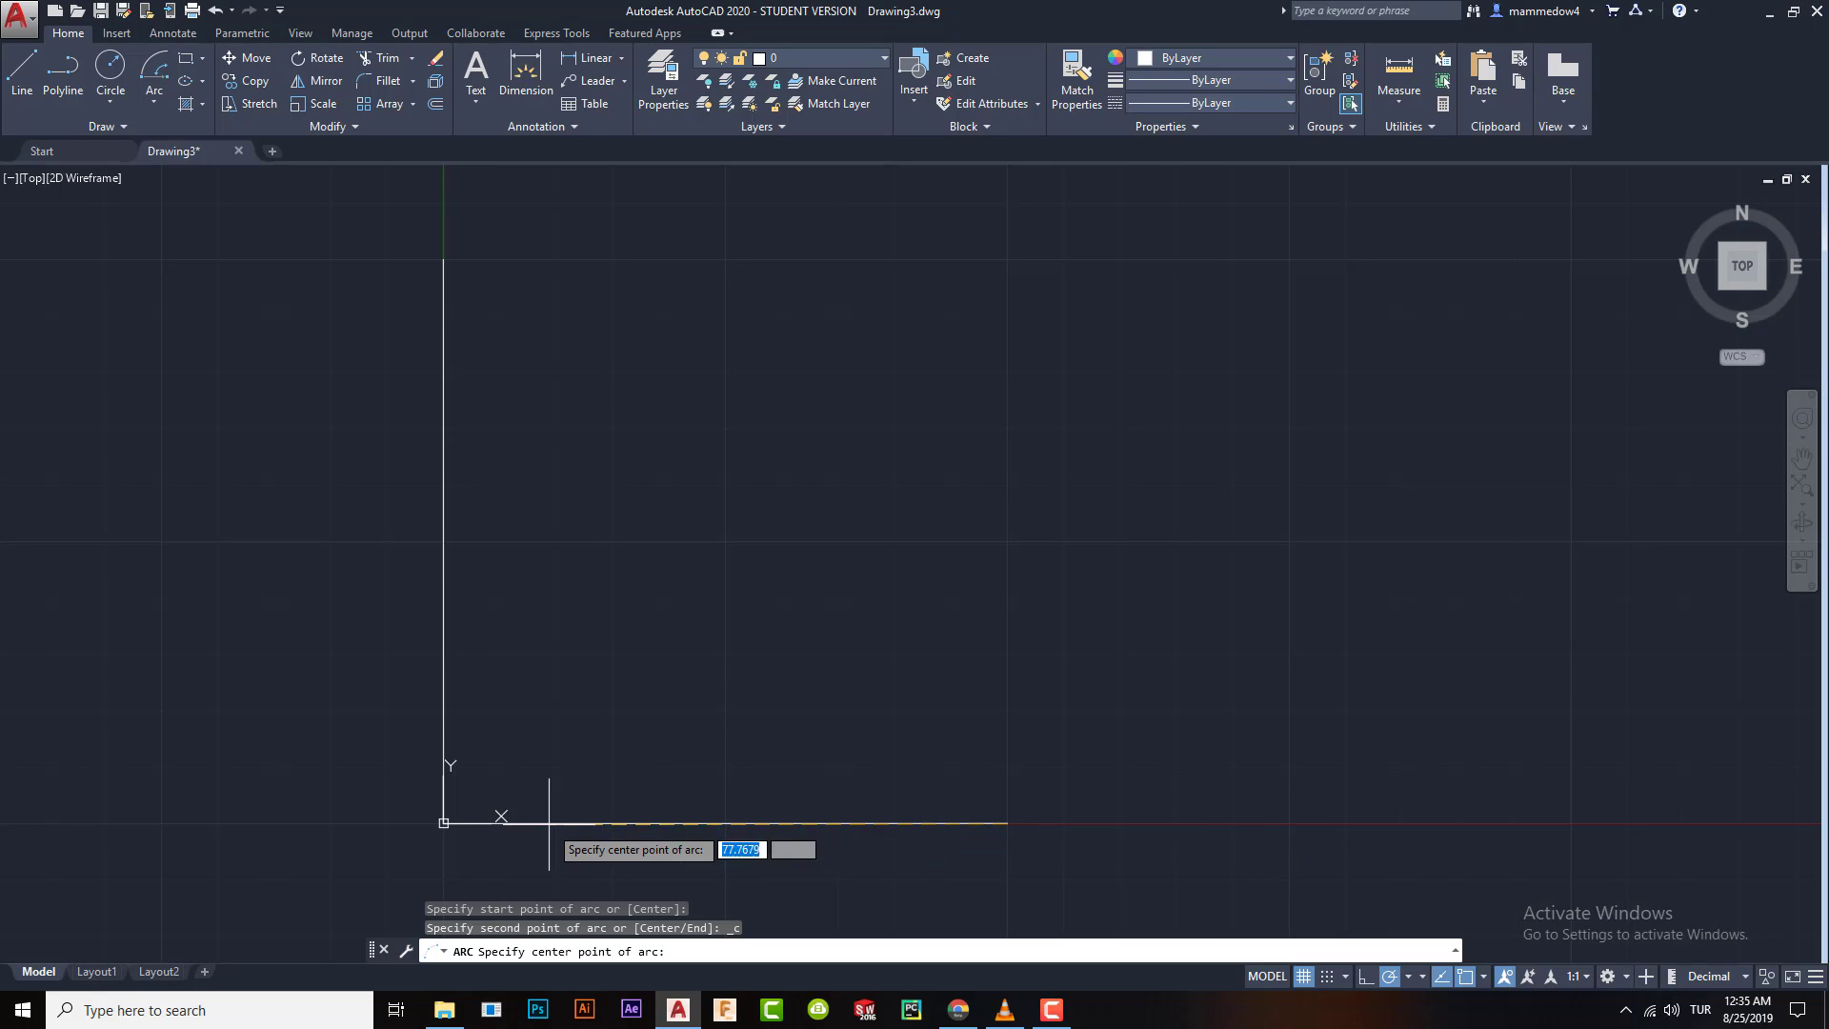
left_click(443, 822)
left_click(442, 258)
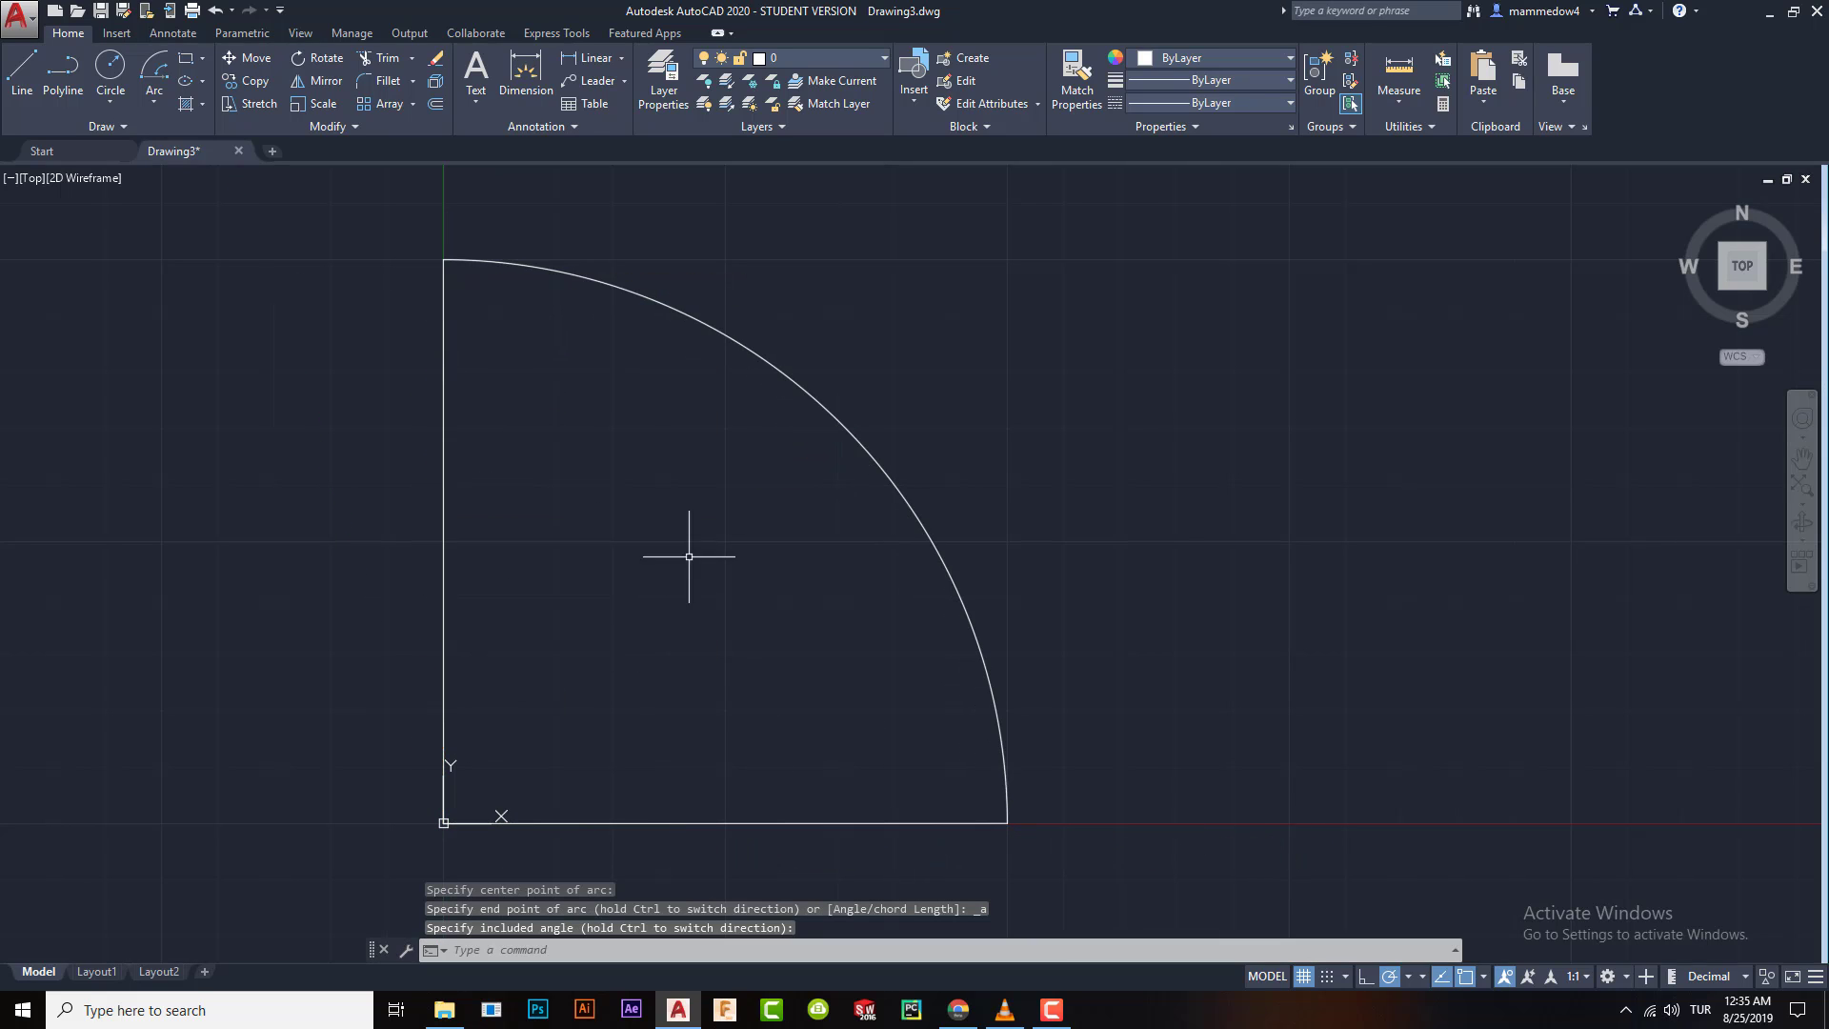
- Replace the arc with a Start, Center, Length arc around the origin, its chord running from the horizontal line's free end to the vertical line's top
left_click(837, 412)
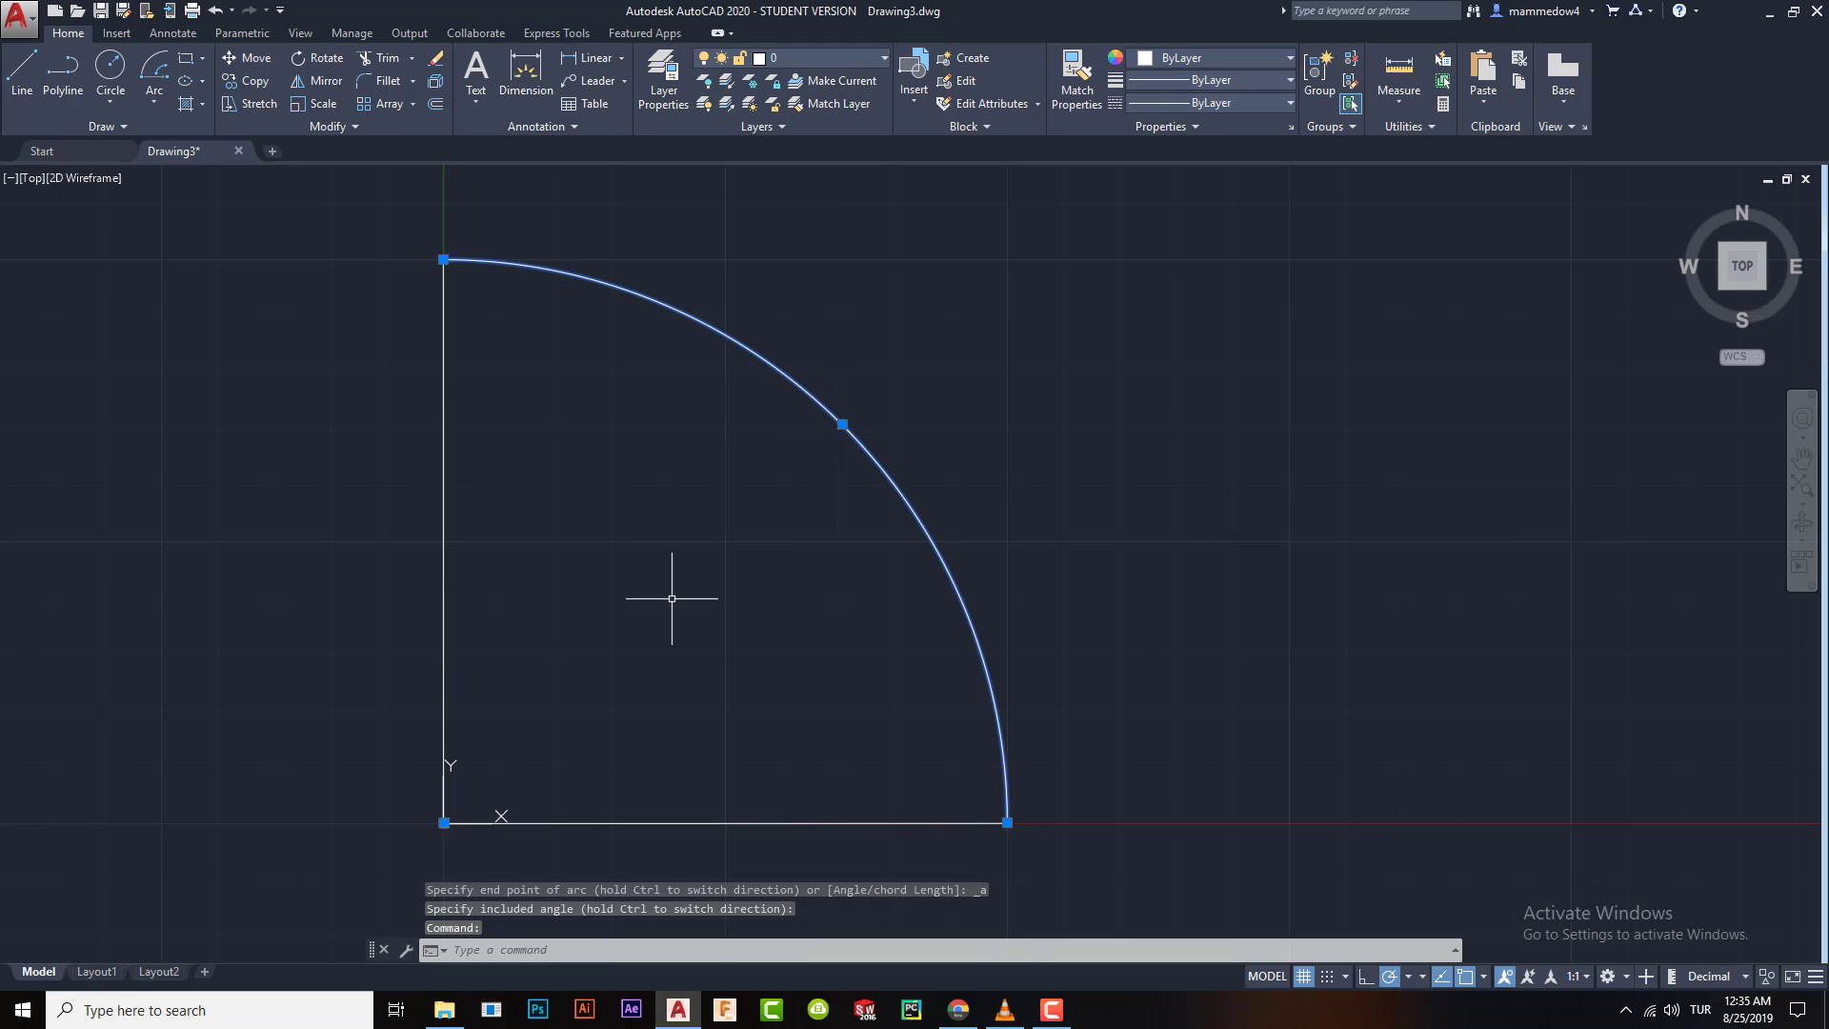
key("Delete")
left_click(164, 103)
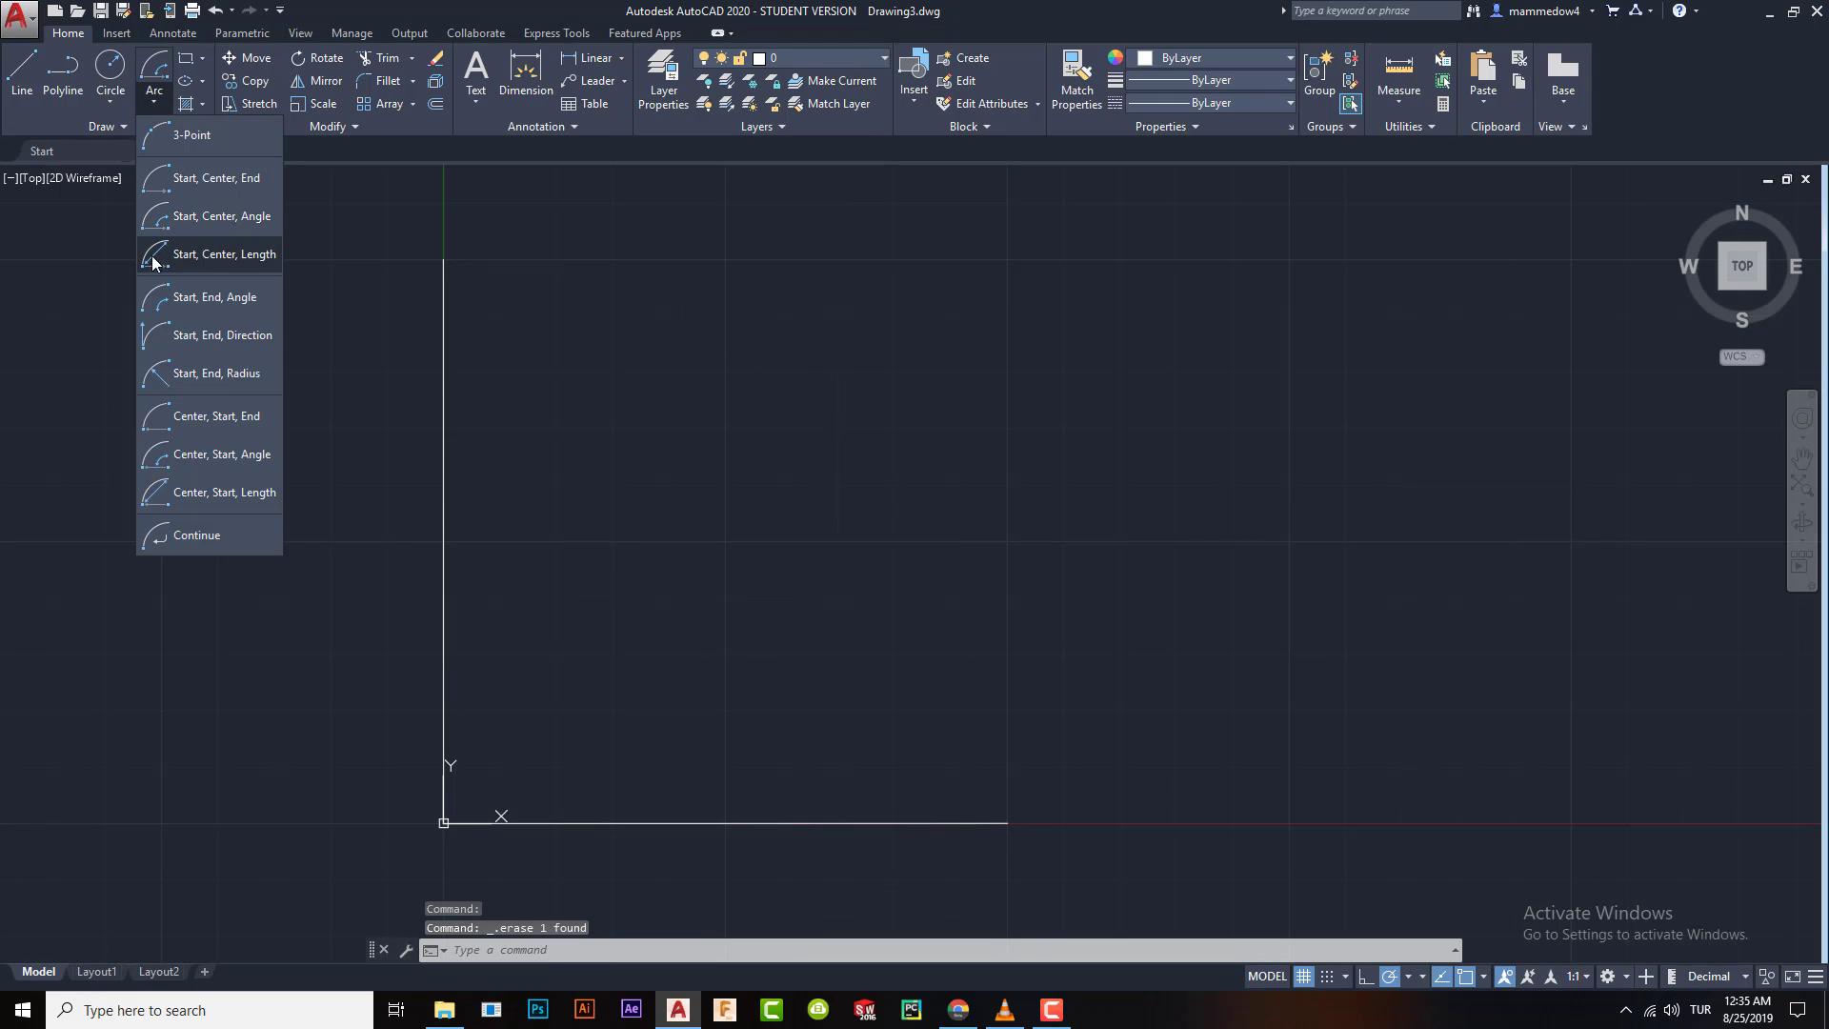
left_click(219, 255)
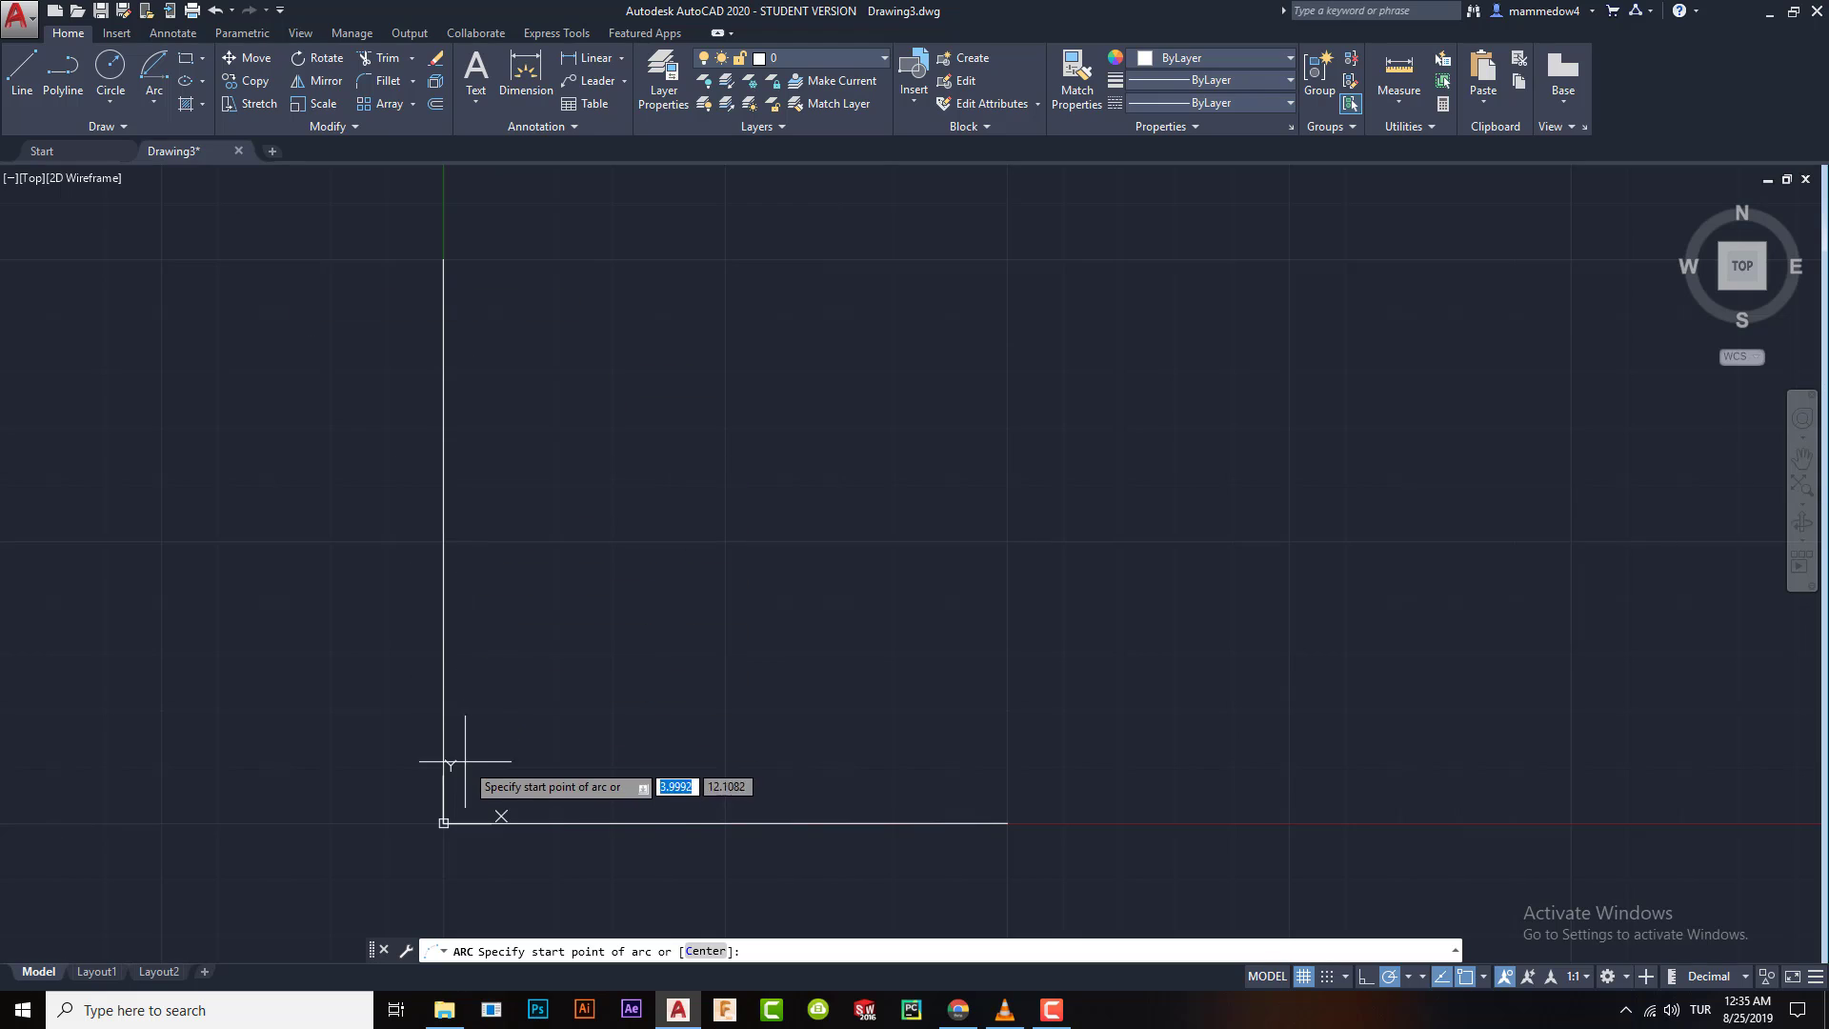
left_click(1007, 822)
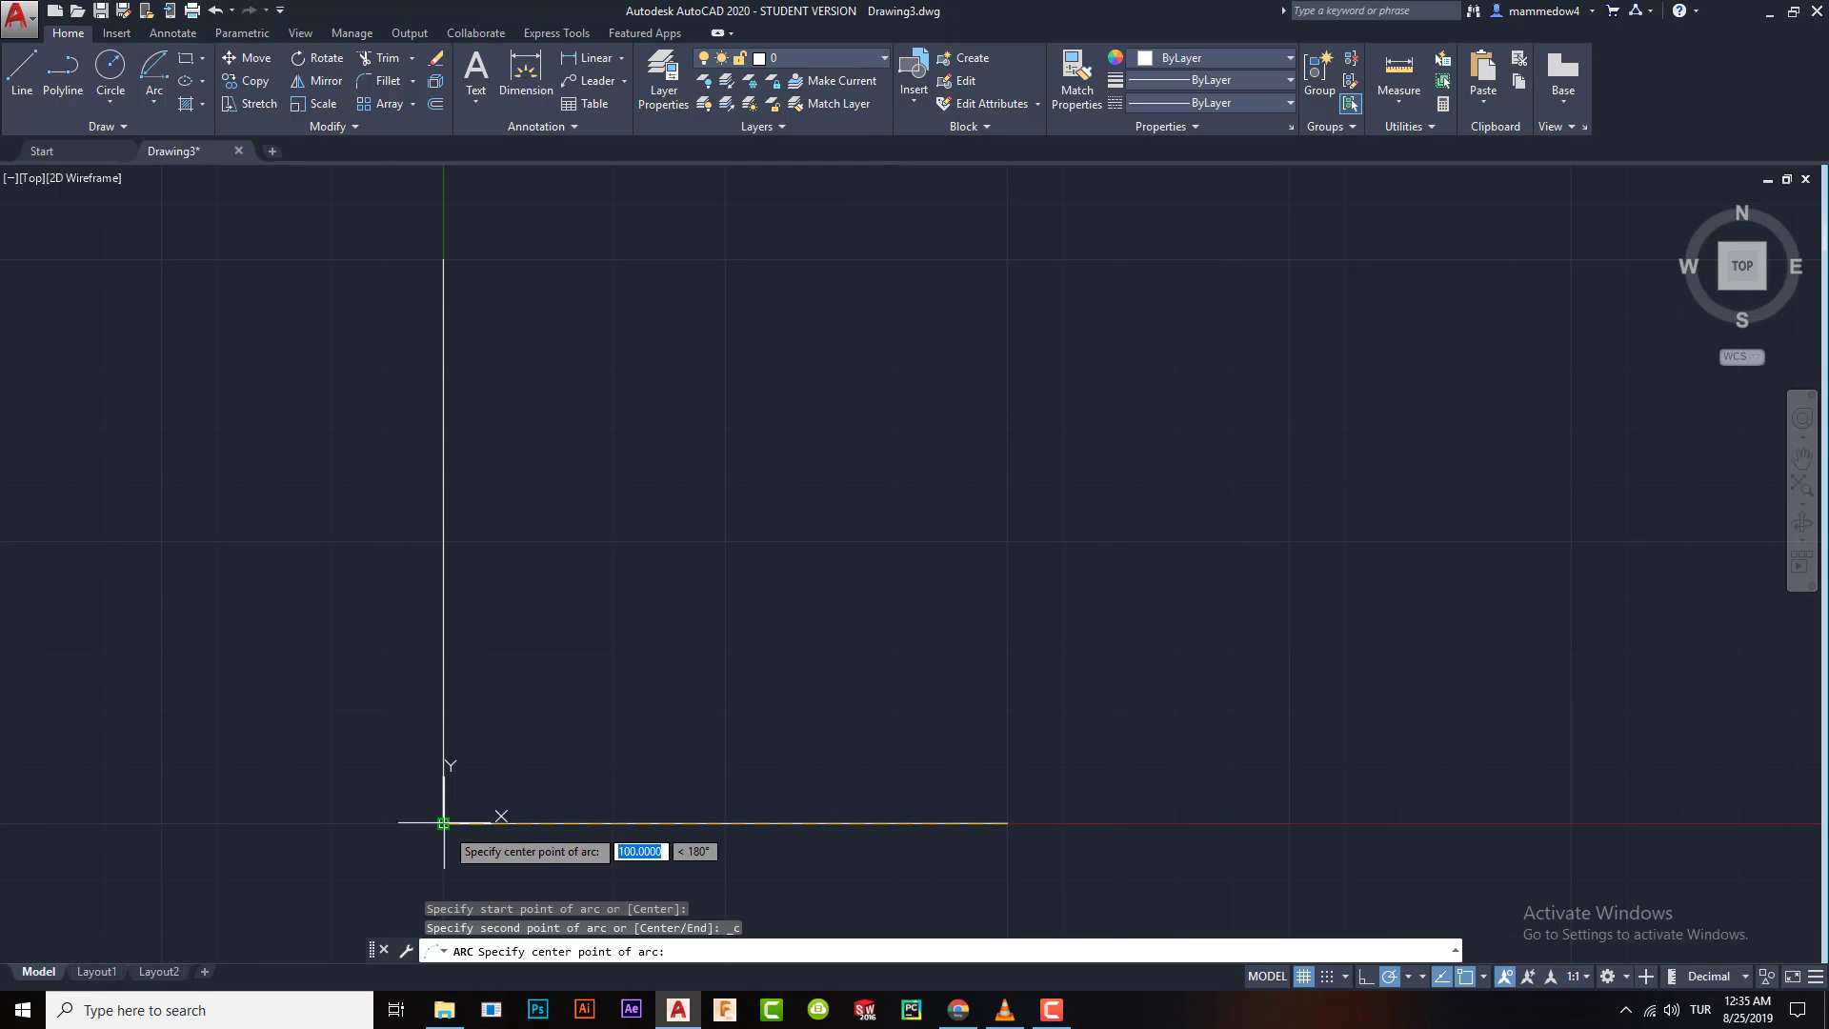
left_click(443, 822)
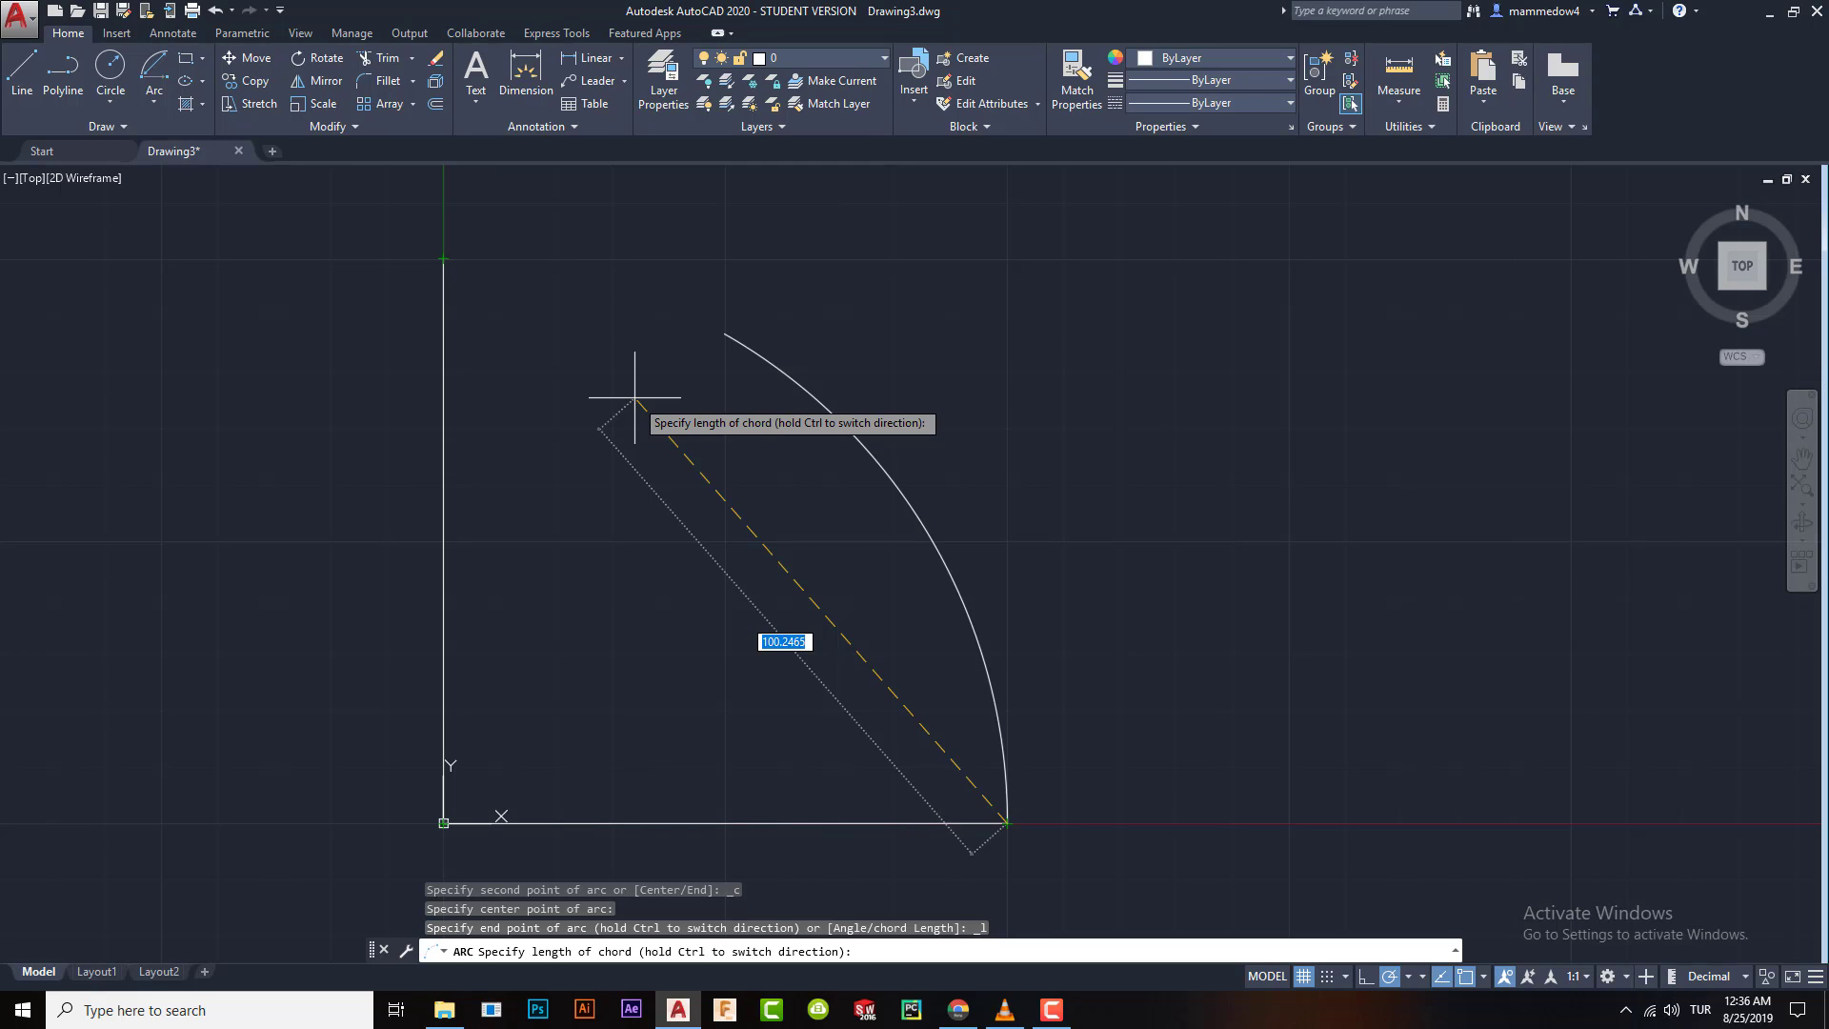
left_click(443, 258)
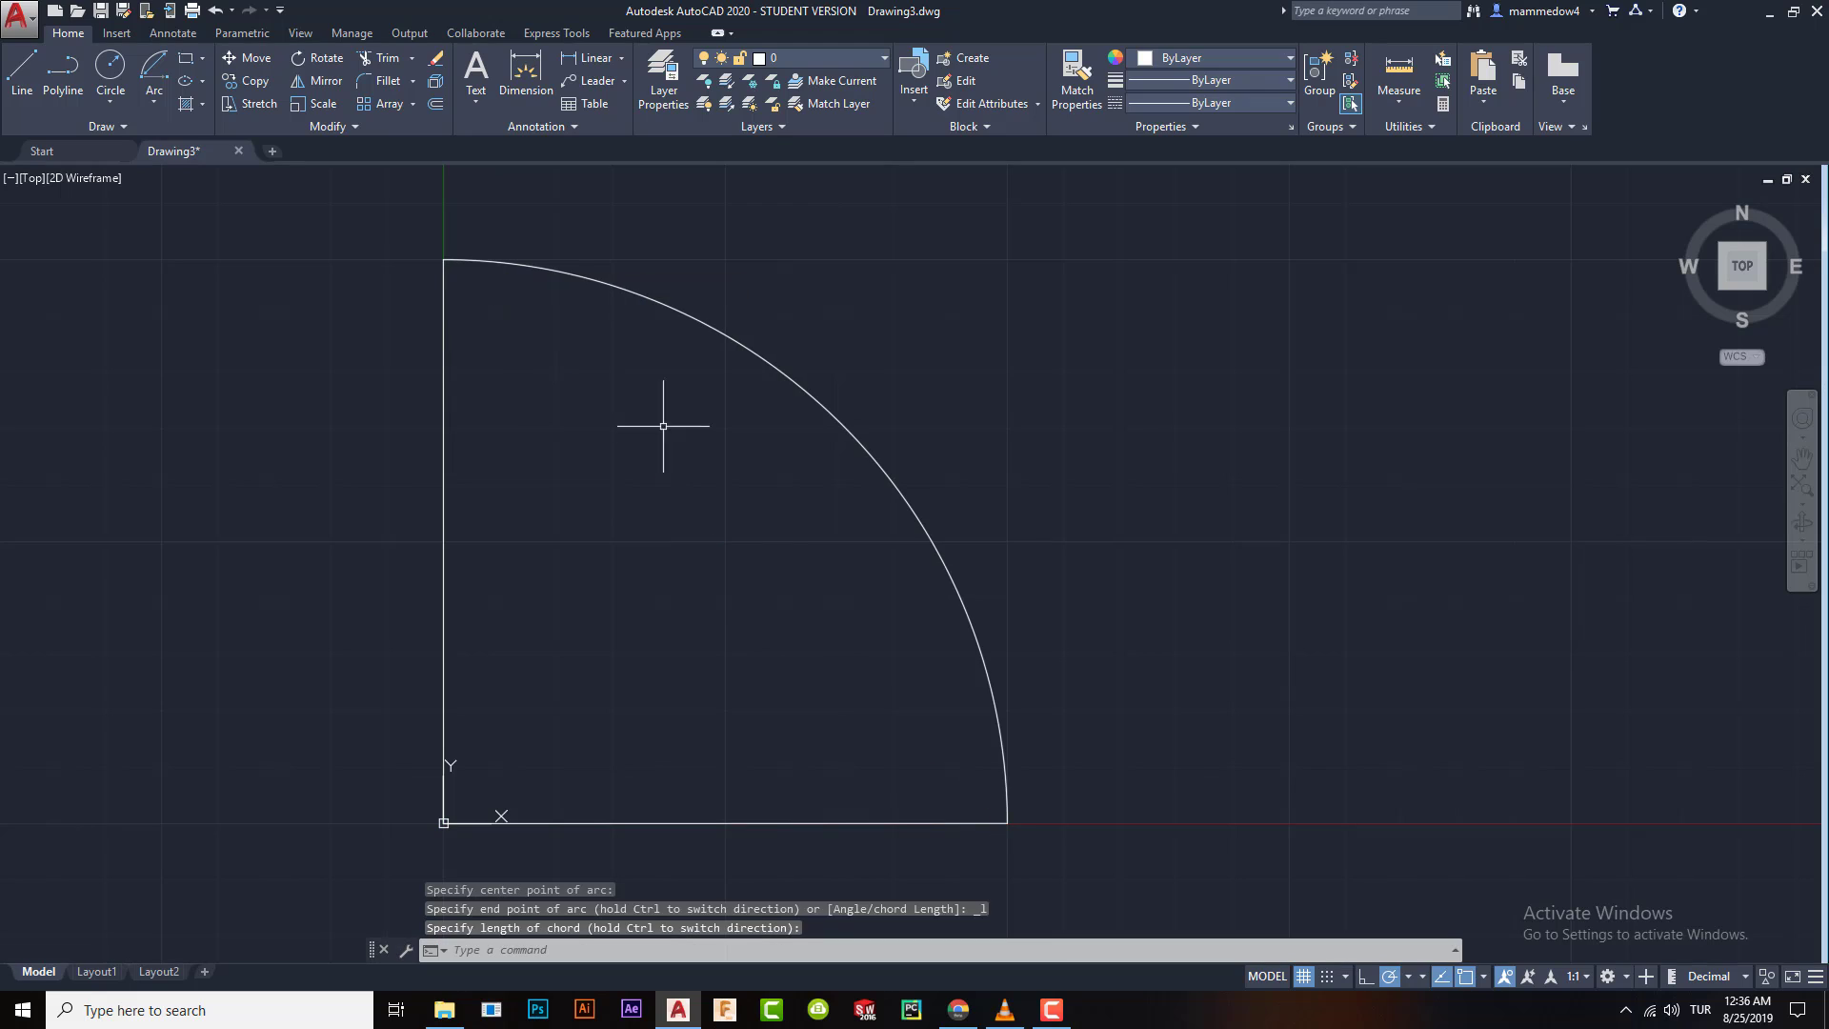
- Replace the arc with a Start, End, Angle arc of about 90° from the horizontal line's free end to the vertical line's top
left_click(889, 478)
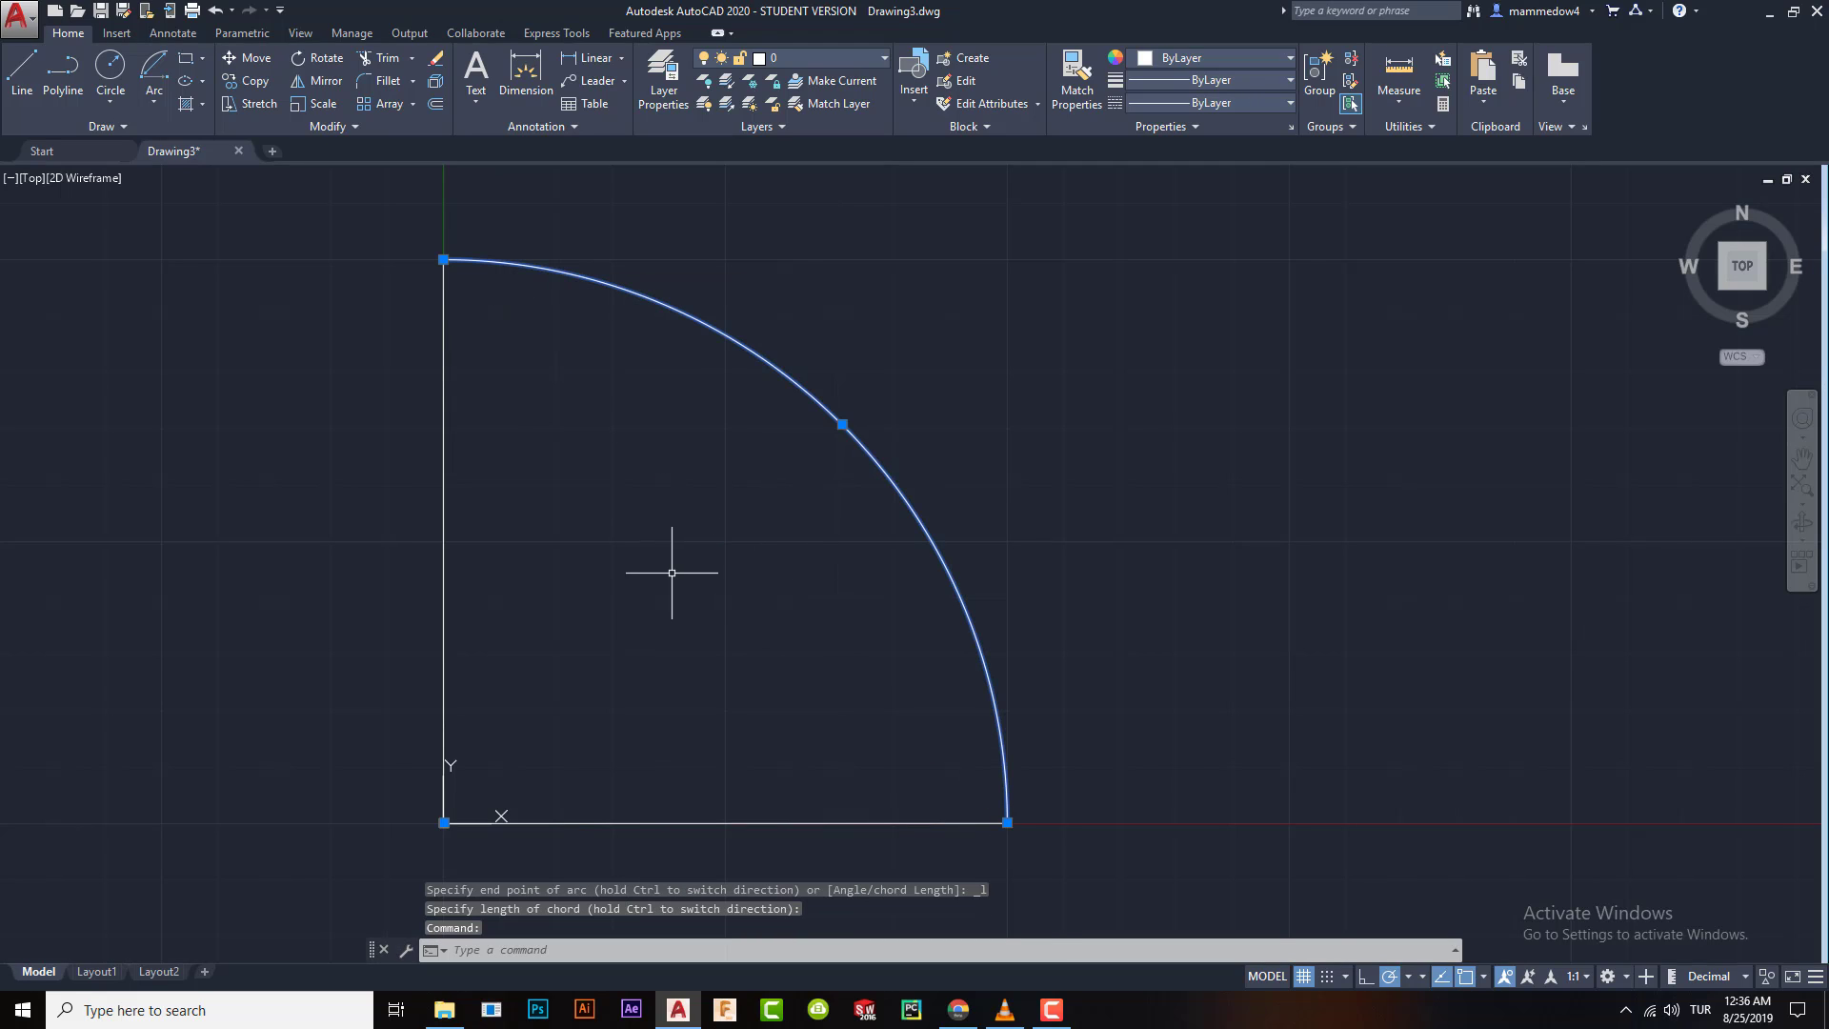
key("Delete")
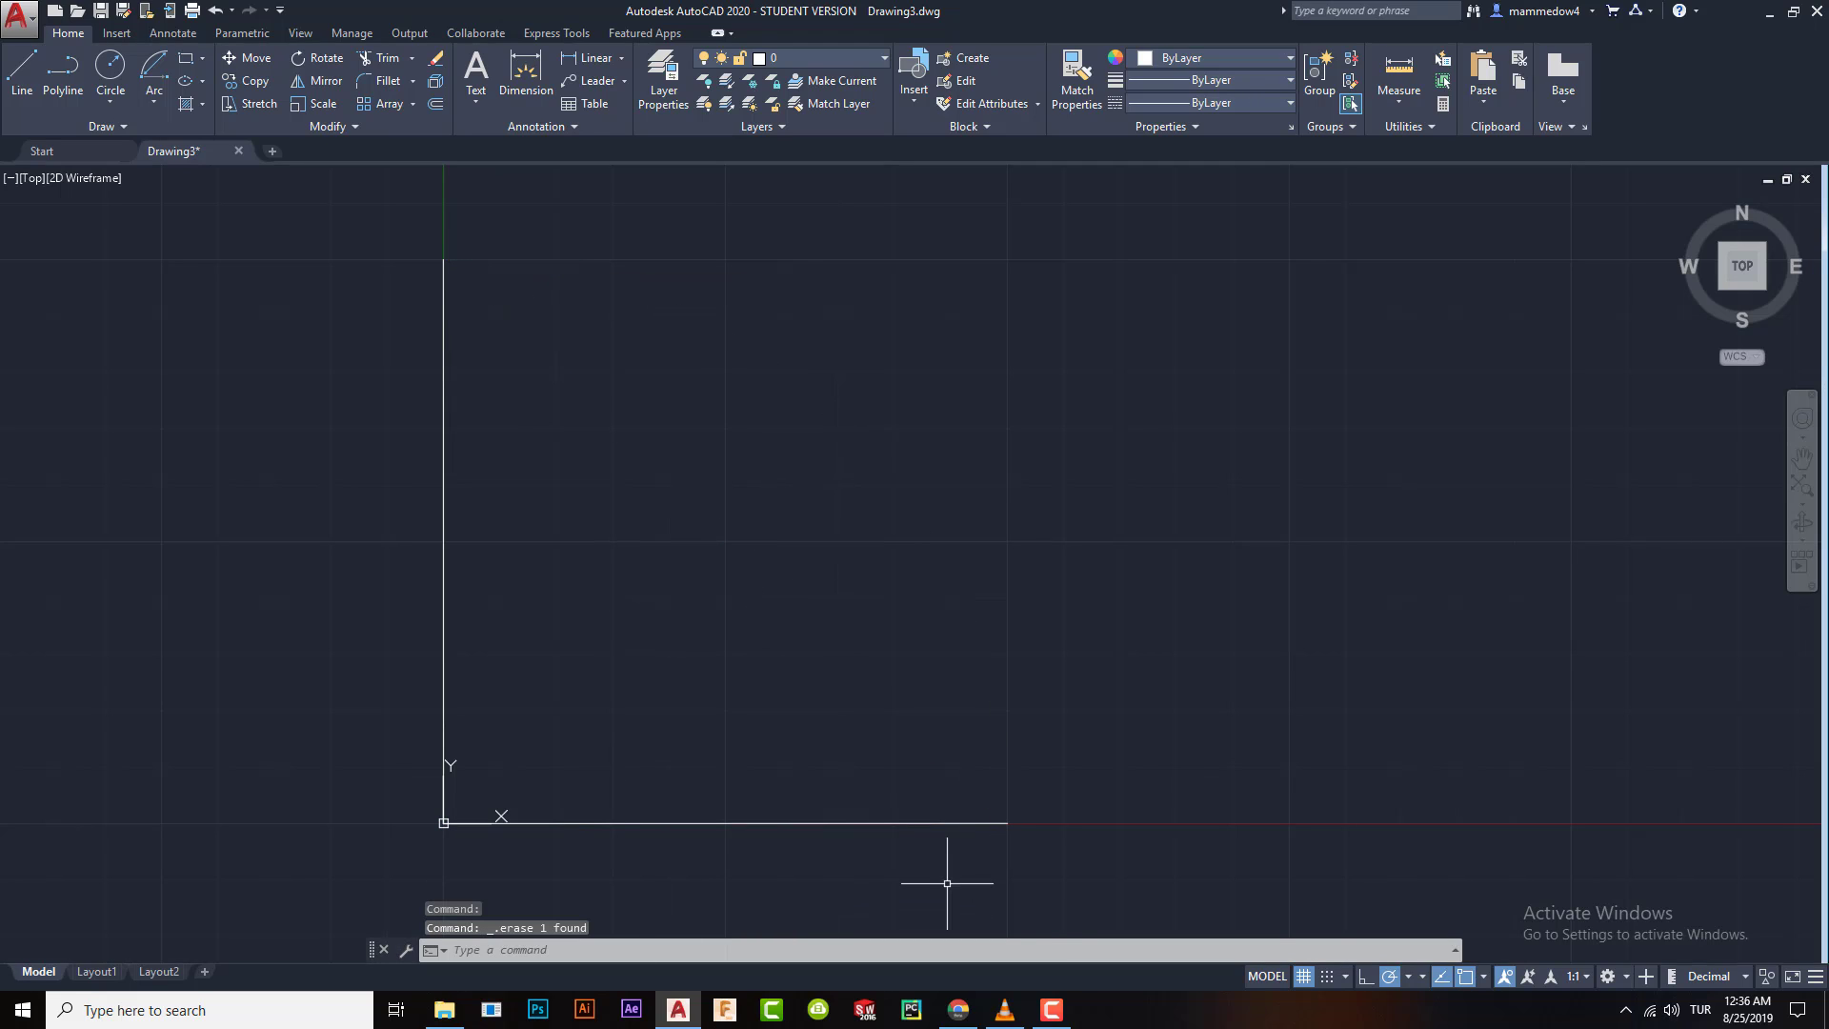
left_click(155, 100)
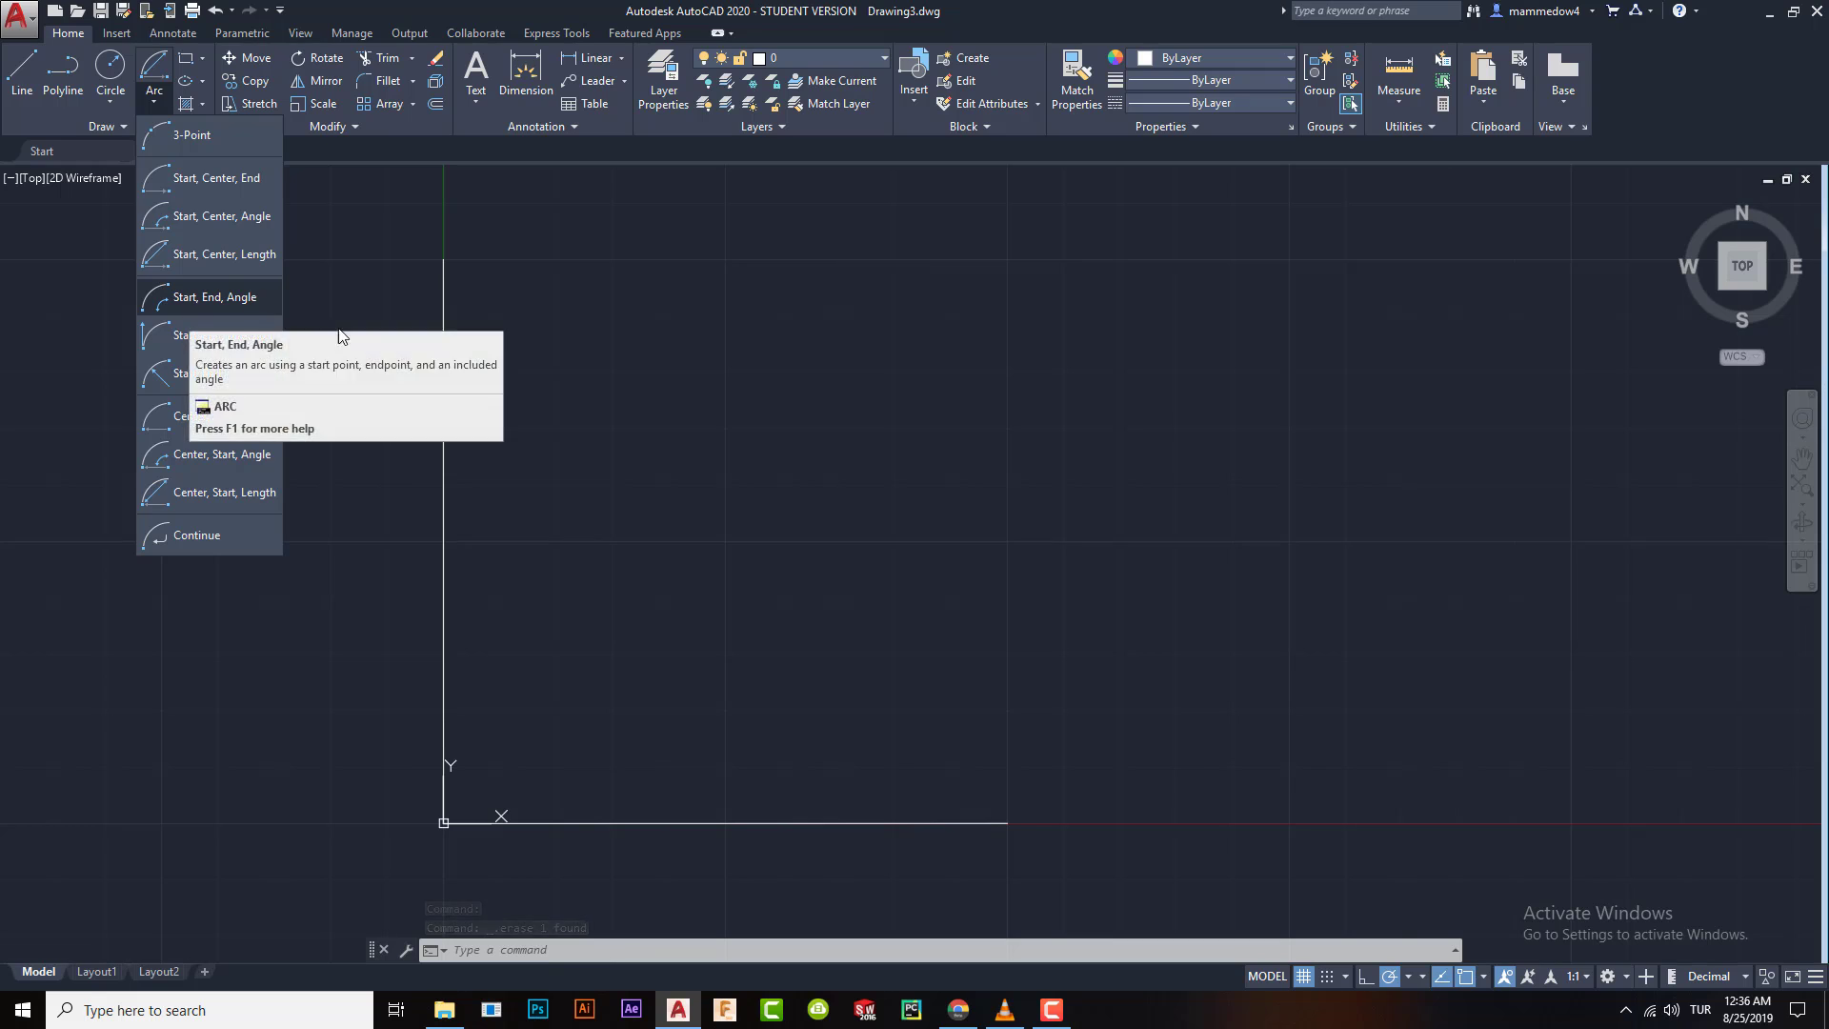
left_click(259, 299)
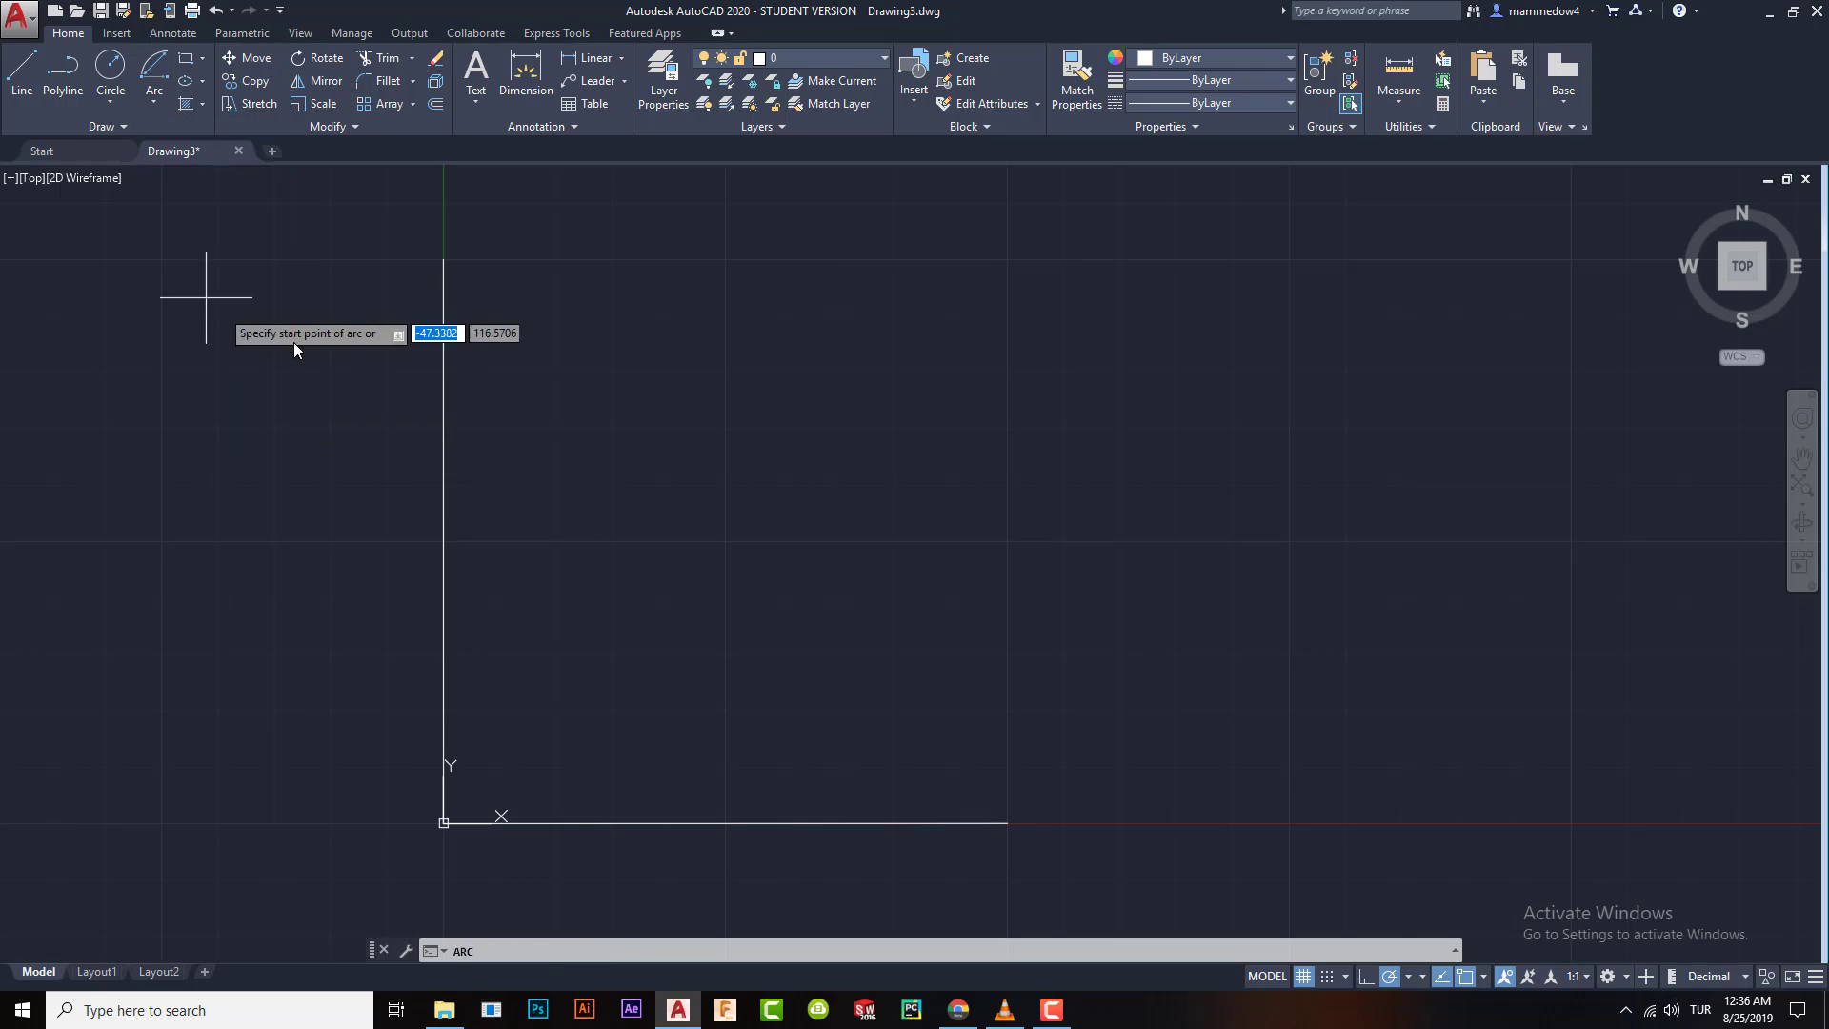
left_click(1007, 824)
left_click(443, 258)
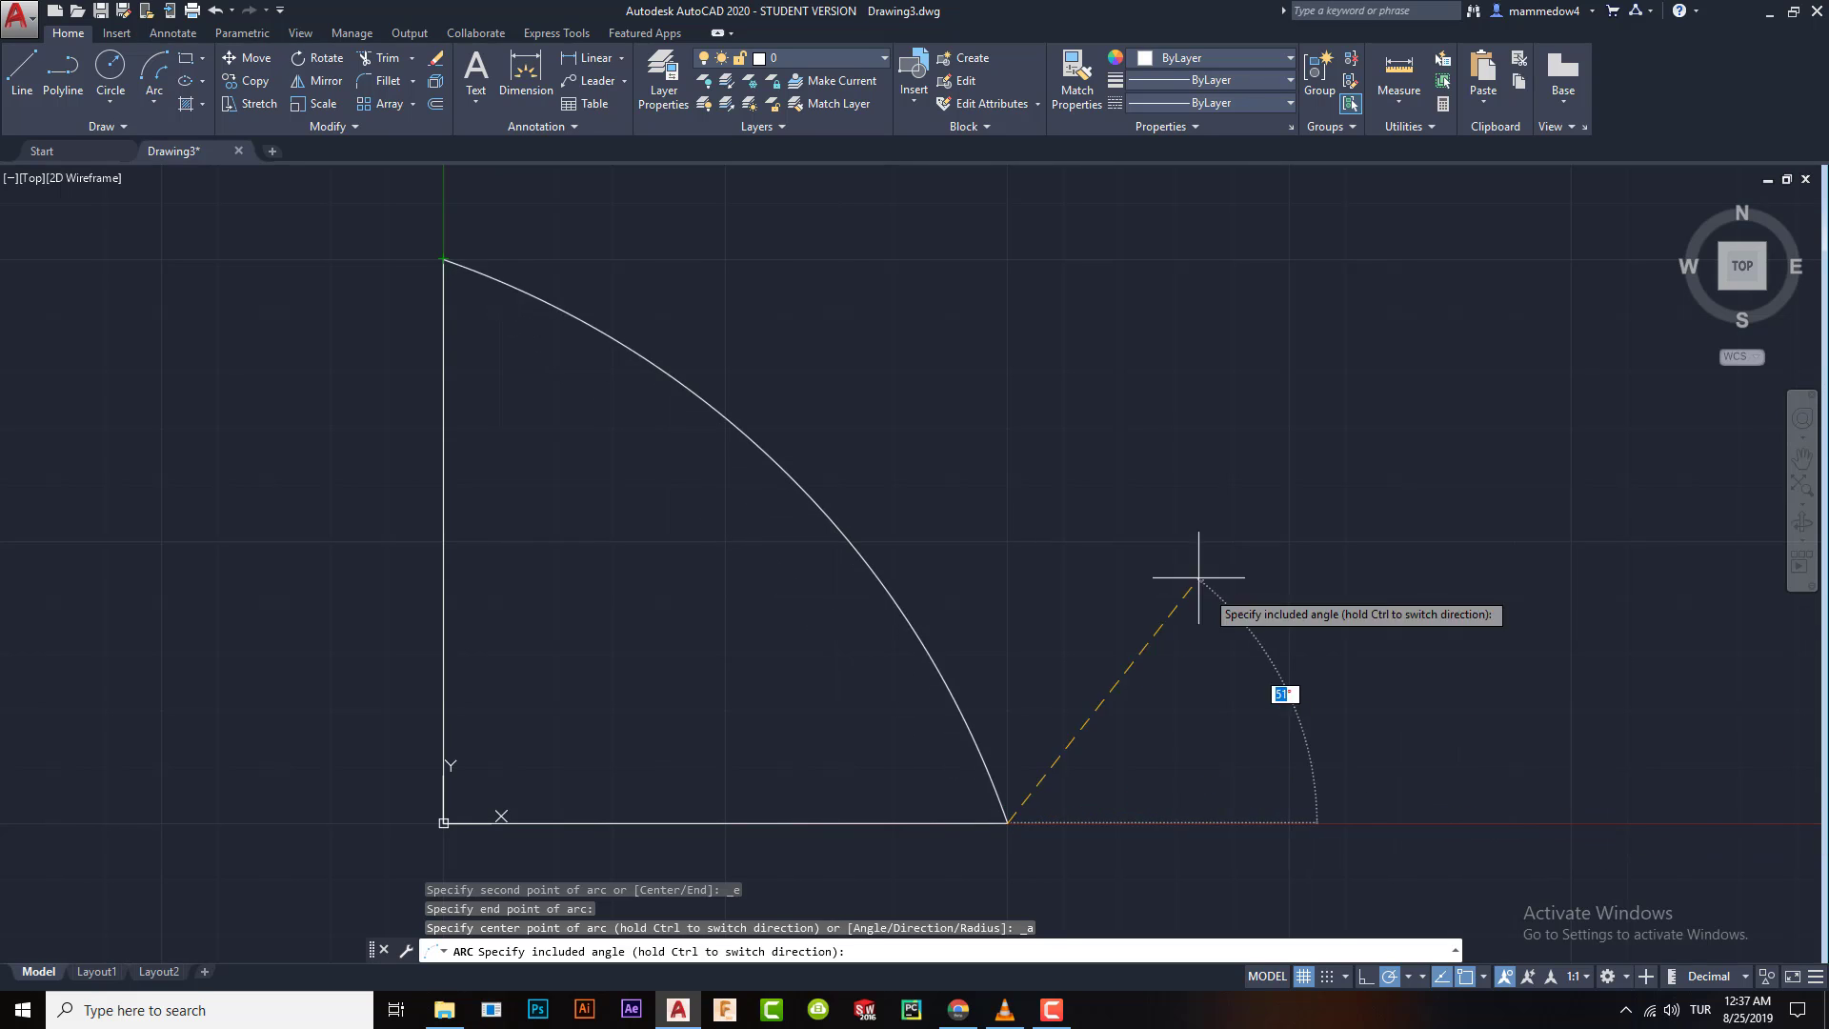
left_click(1004, 384)
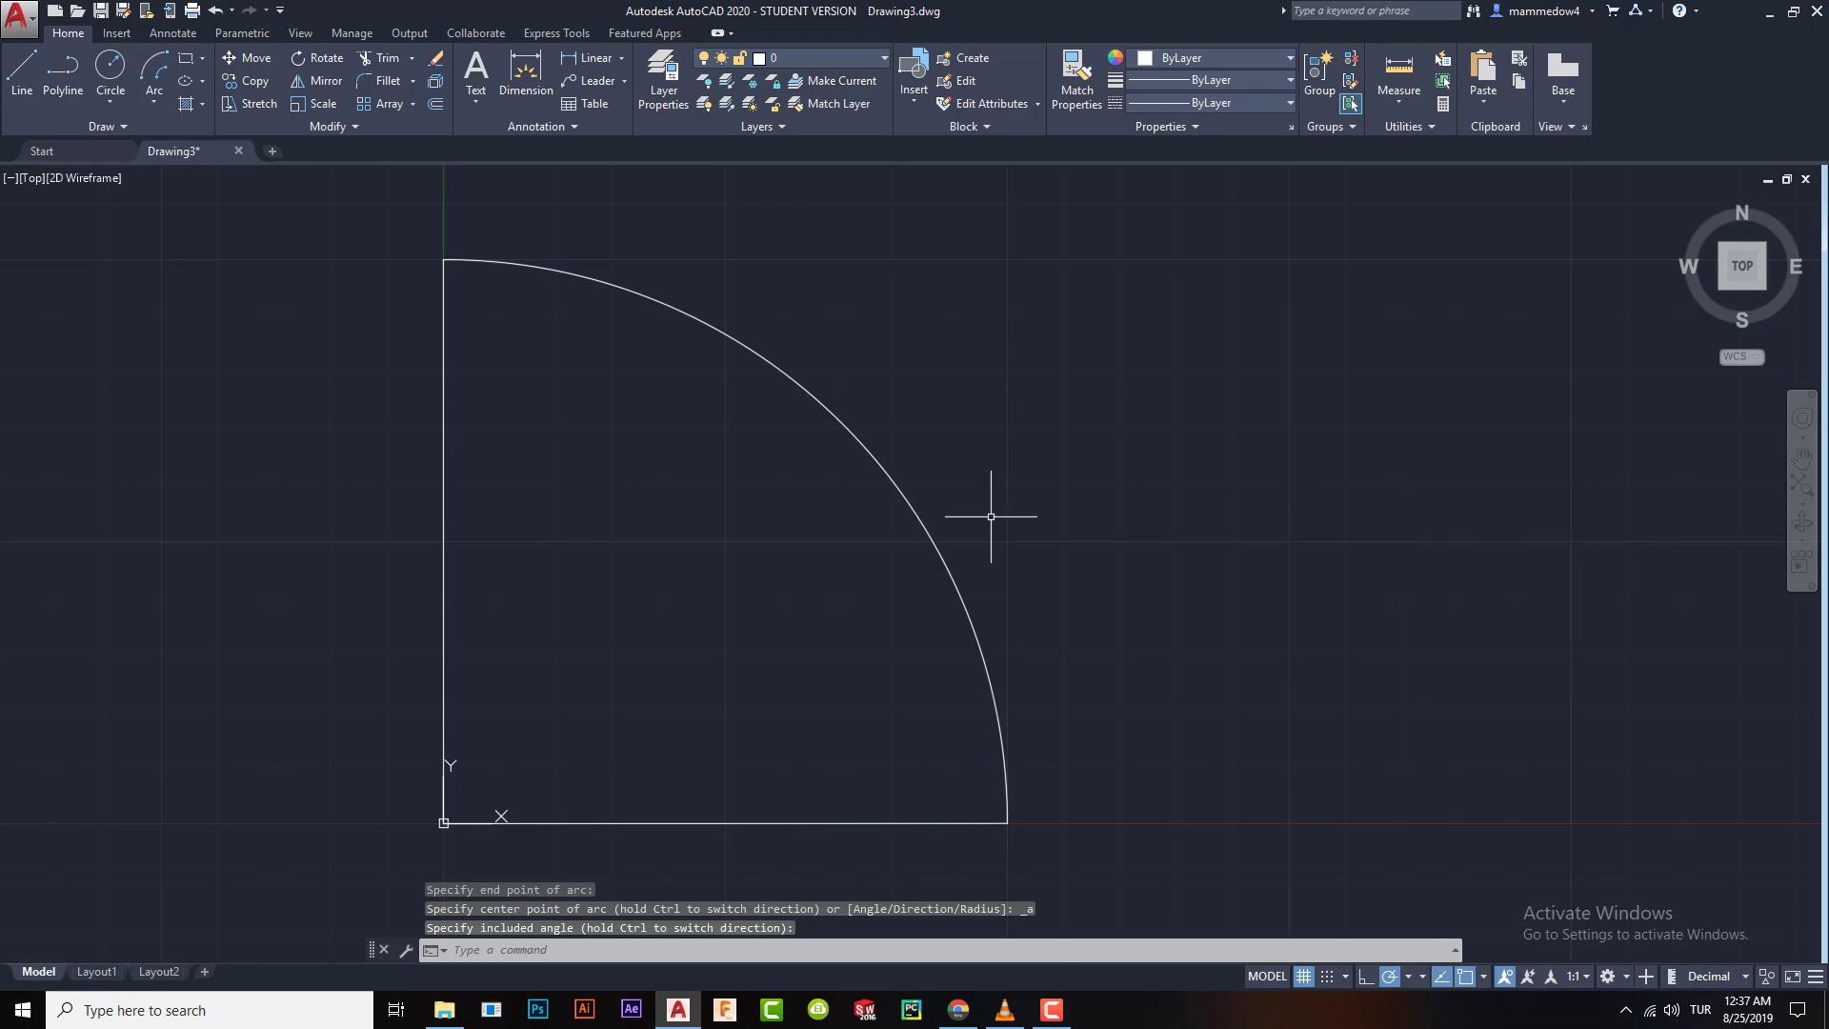
- Delete the quarter arc between the two perpendicular reference lines
left_click(868, 443)
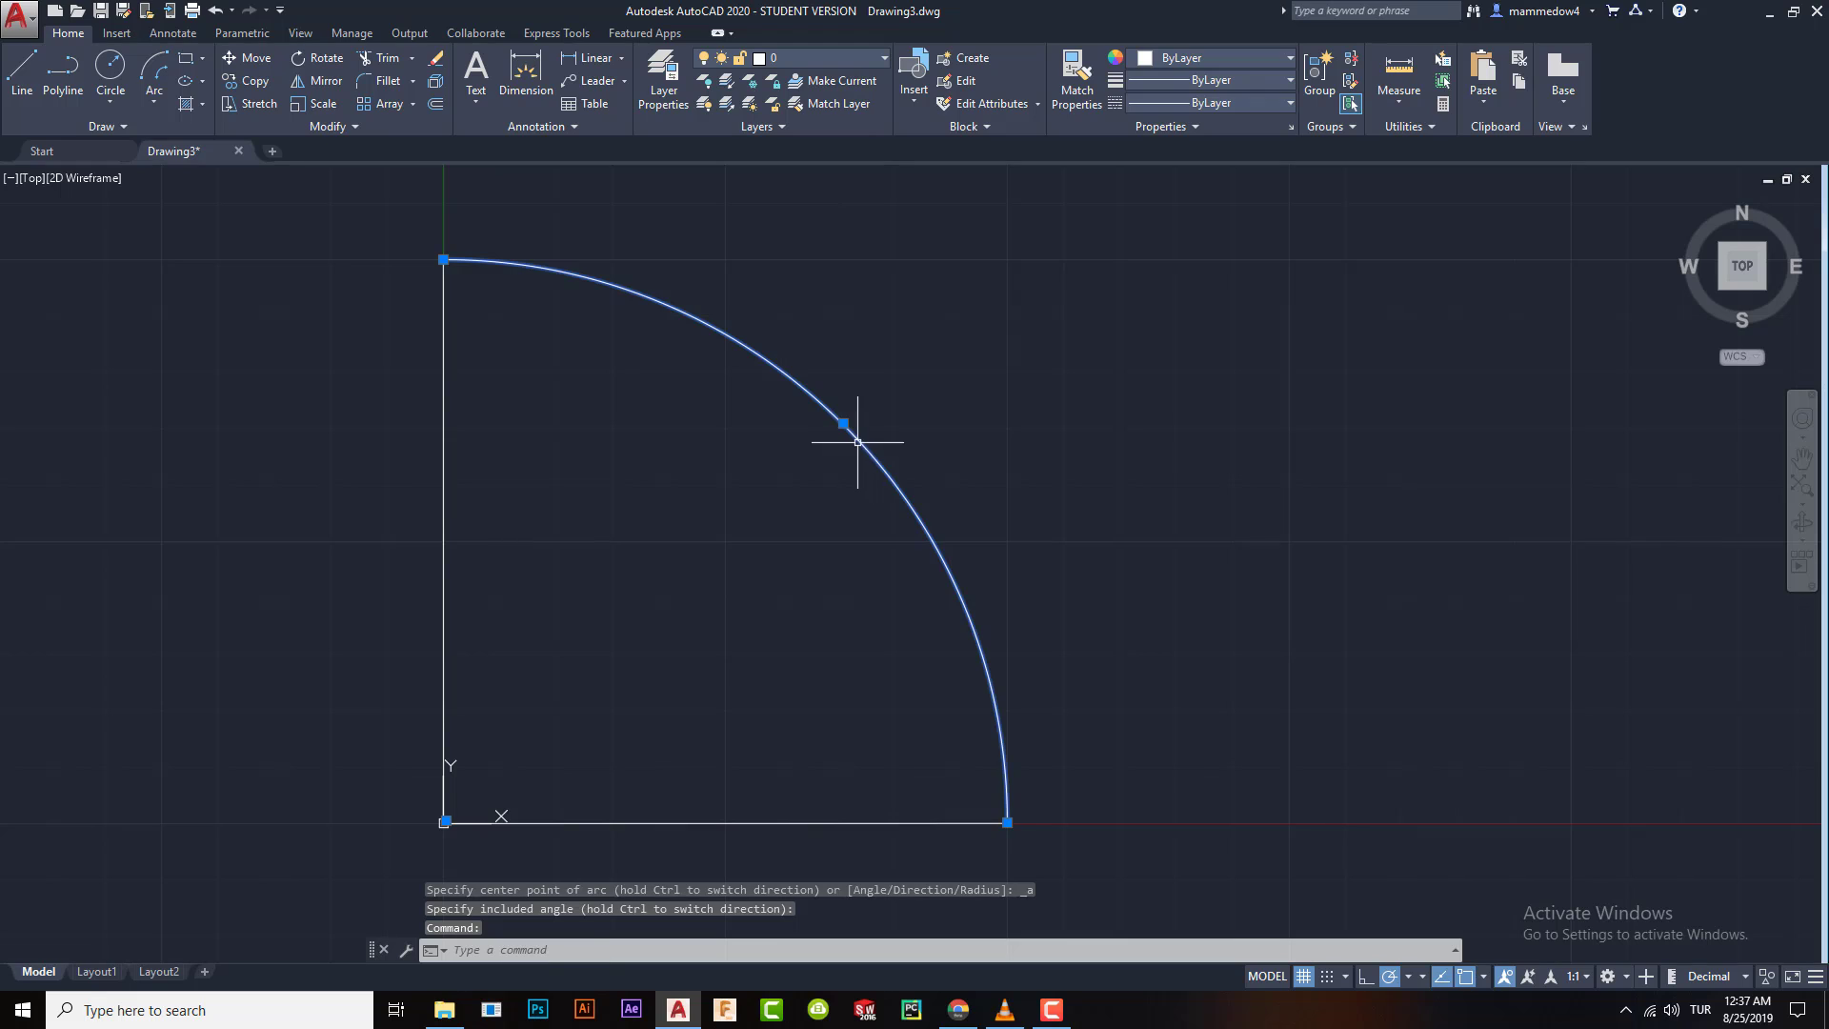
key("Delete")
left_click(153, 105)
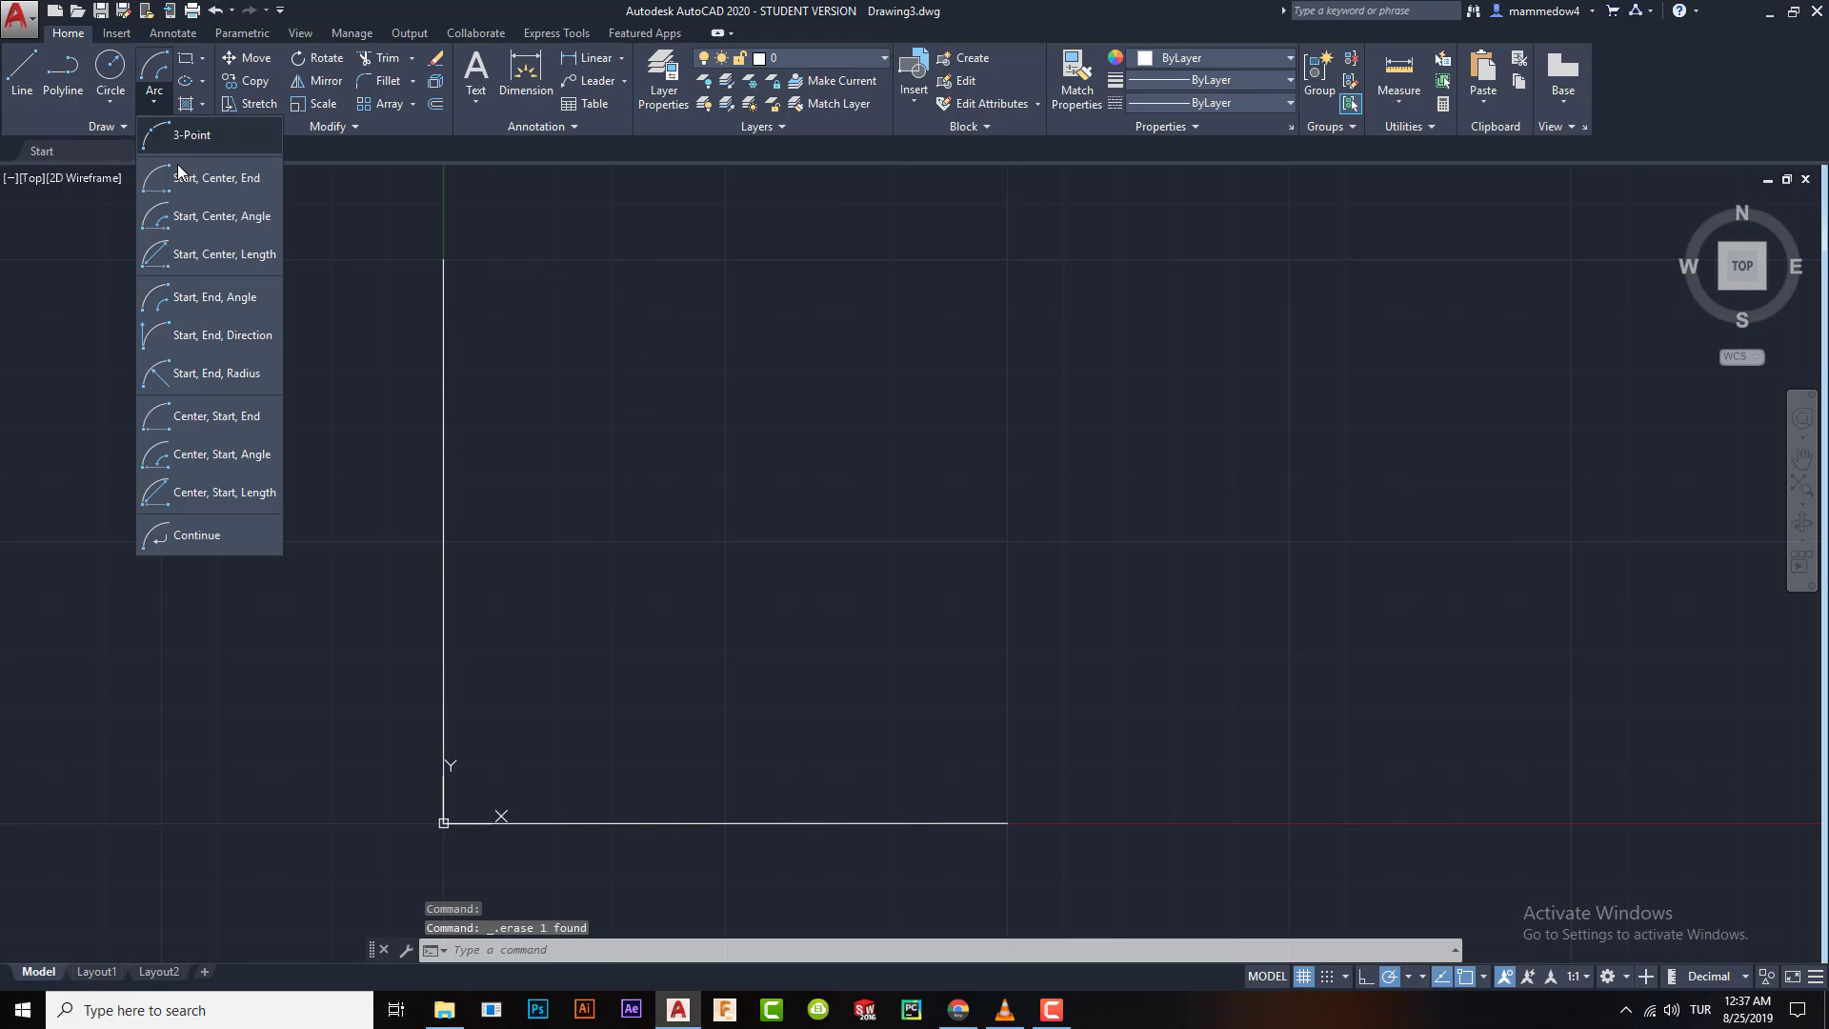
left_click(191, 338)
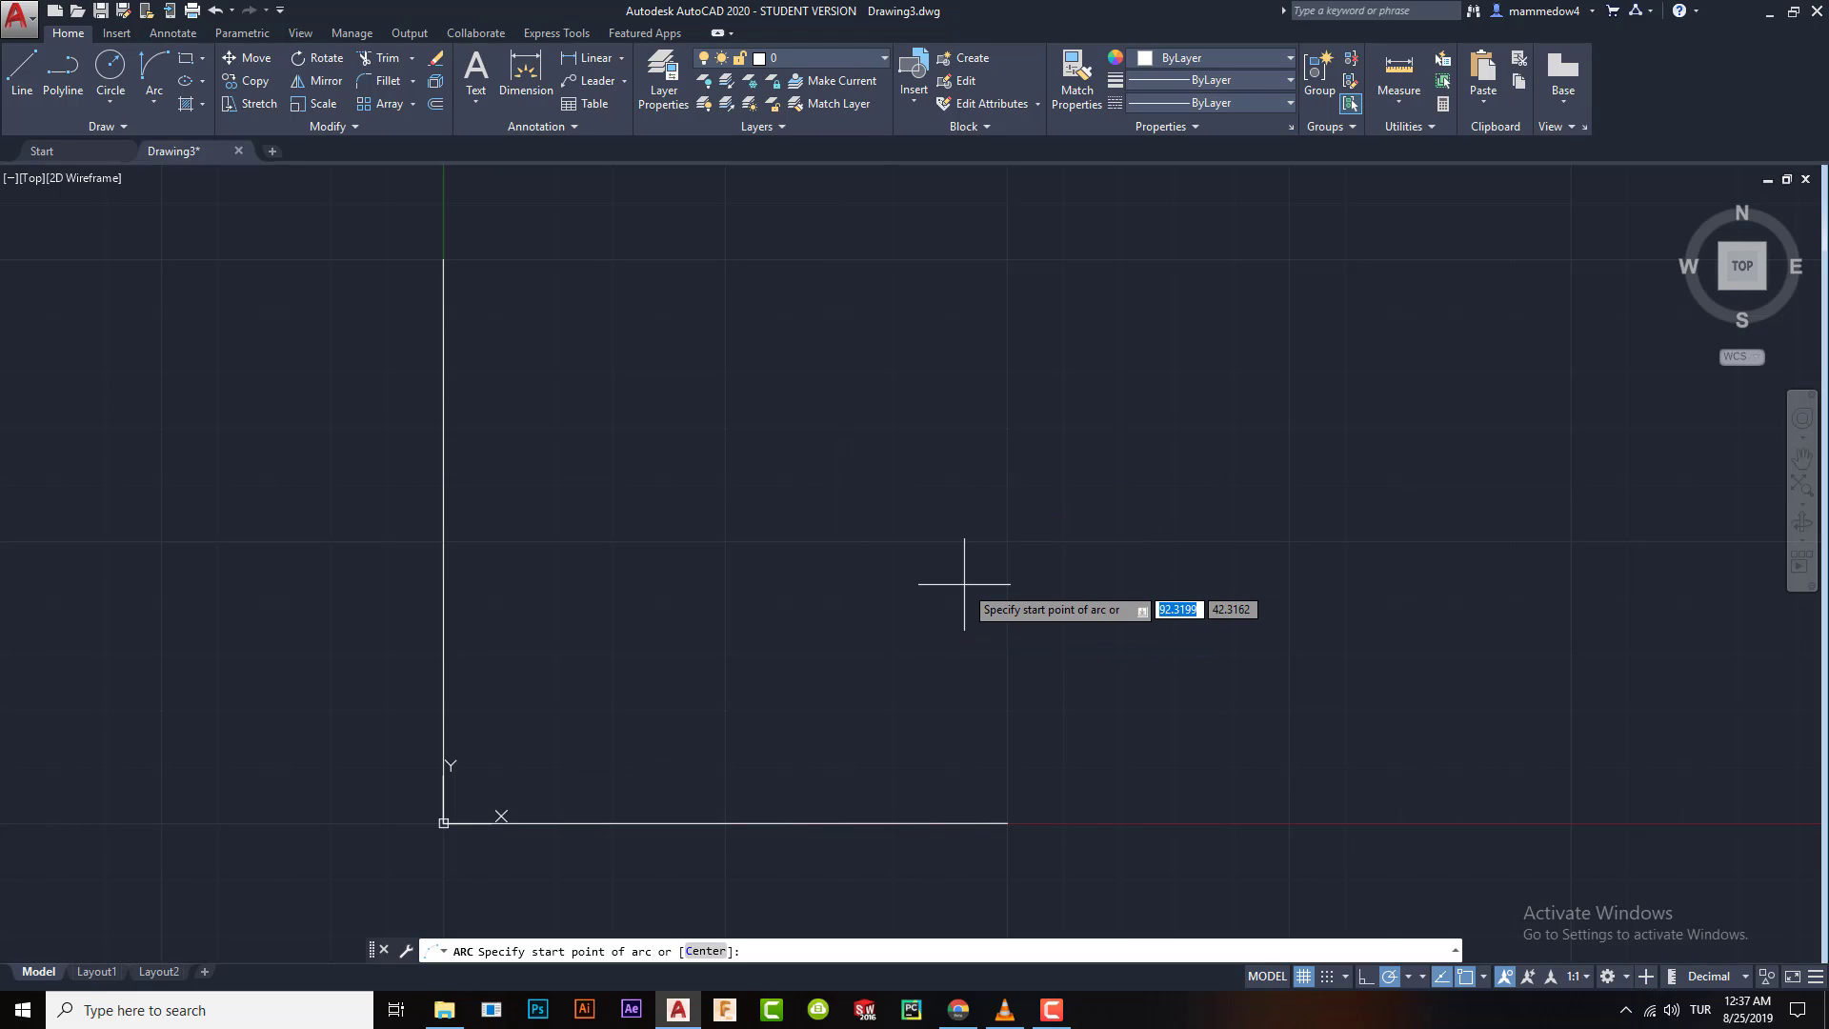
left_click(1007, 821)
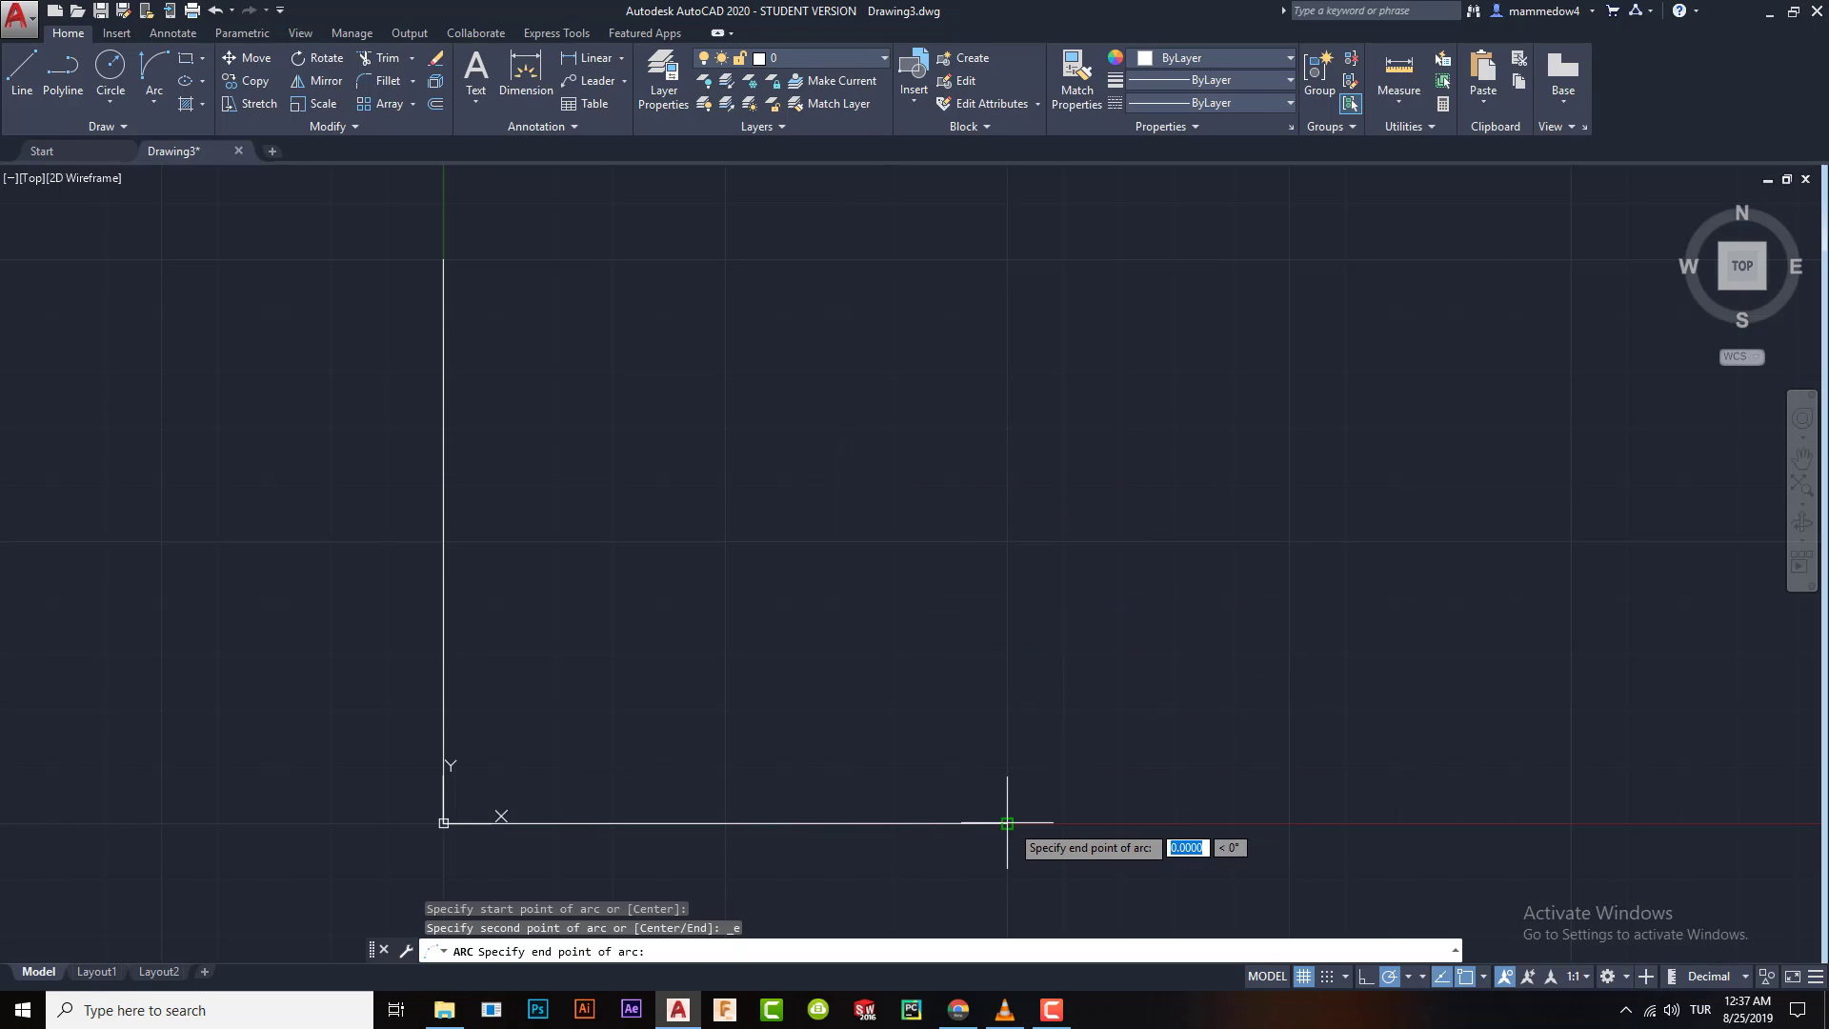
left_click(443, 258)
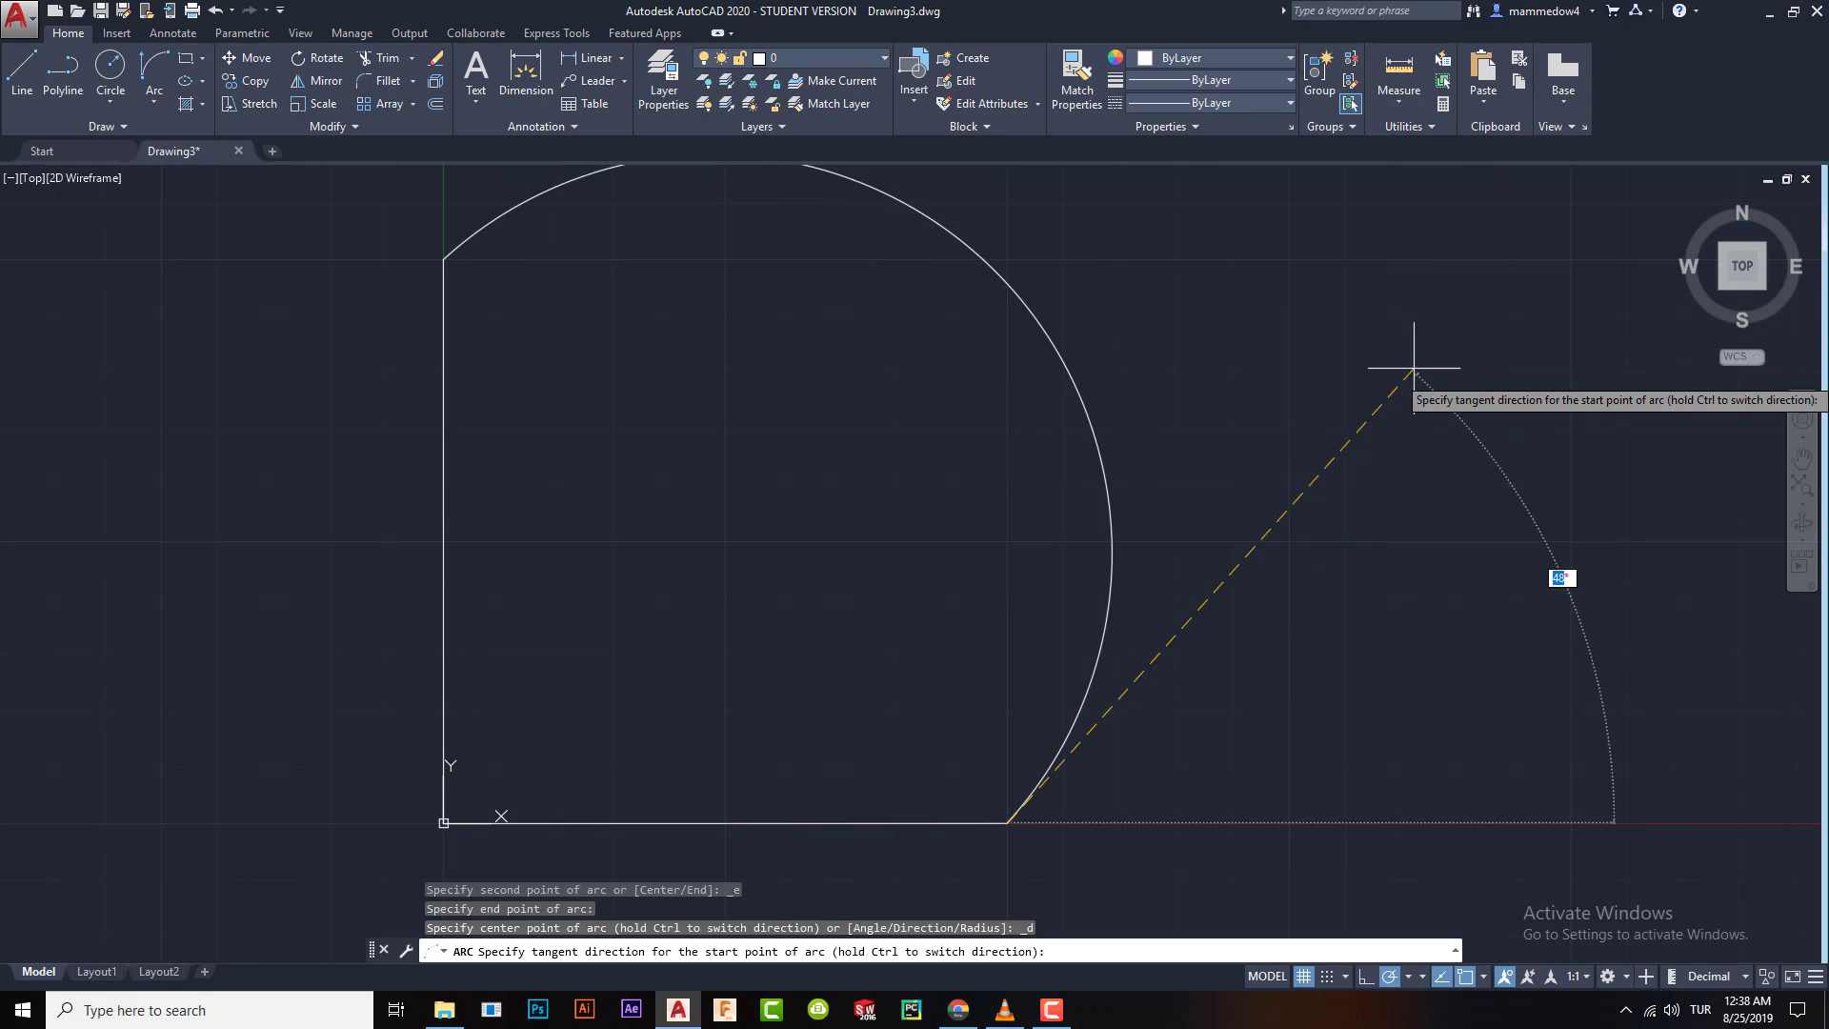
key("Escape")
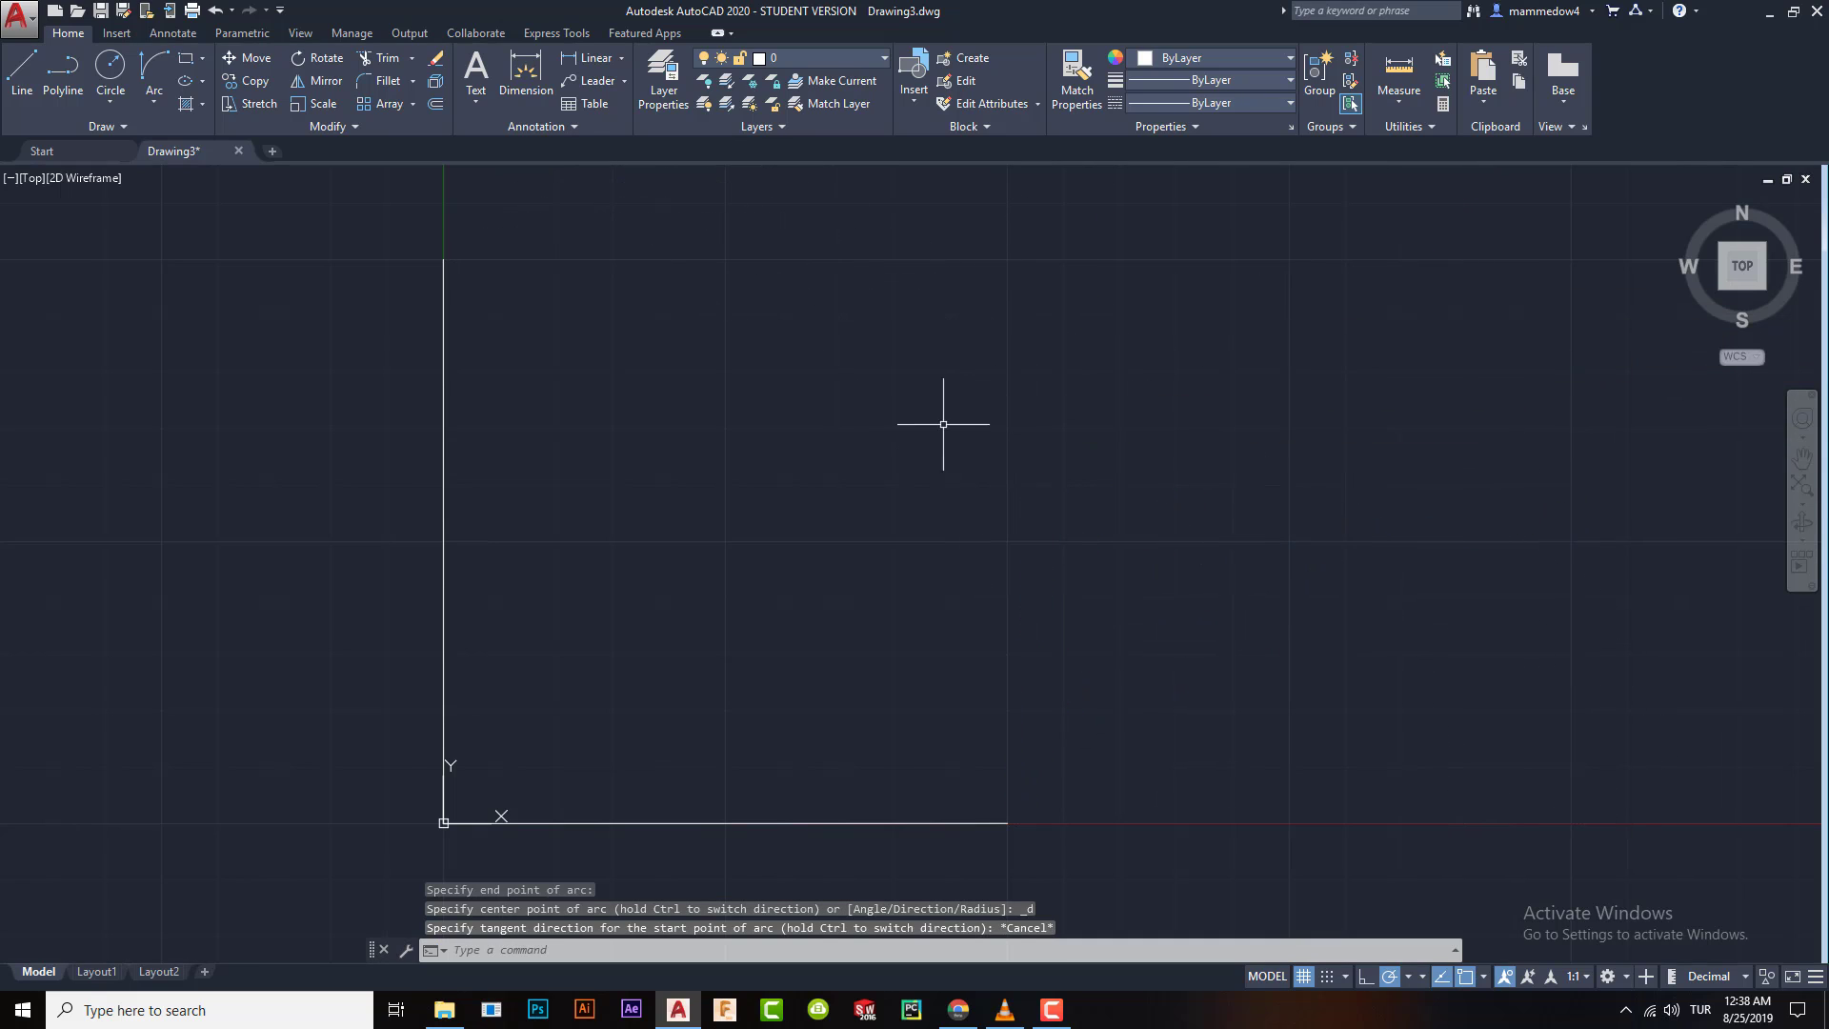
- Draw a line about 112 units long, sloping down to the right at about 13°, in the empty area right of the vertical reference line
mouse_move(943, 424)
middle_mouse_down()
mouse_move(739, 482)
mouse_move(527, 396)
middle_mouse_up()
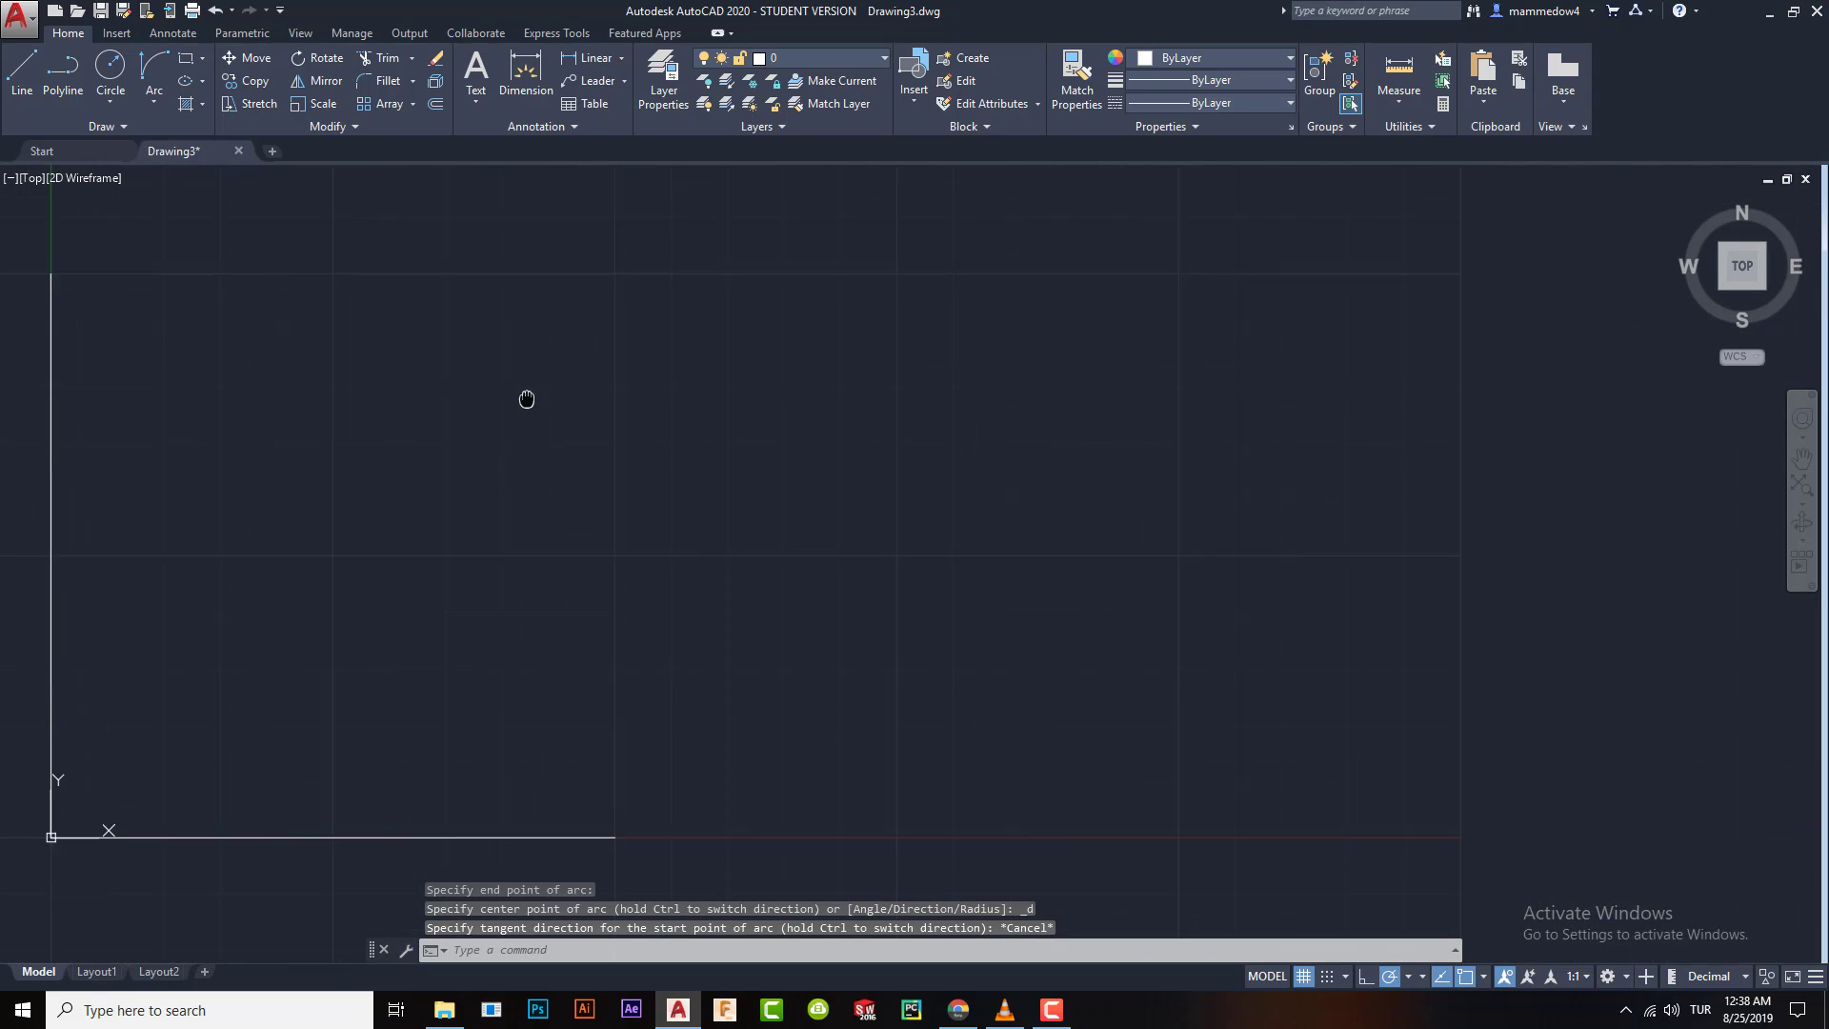
left_click(30, 76)
middle_click_drag(654, 388, 616, 511)
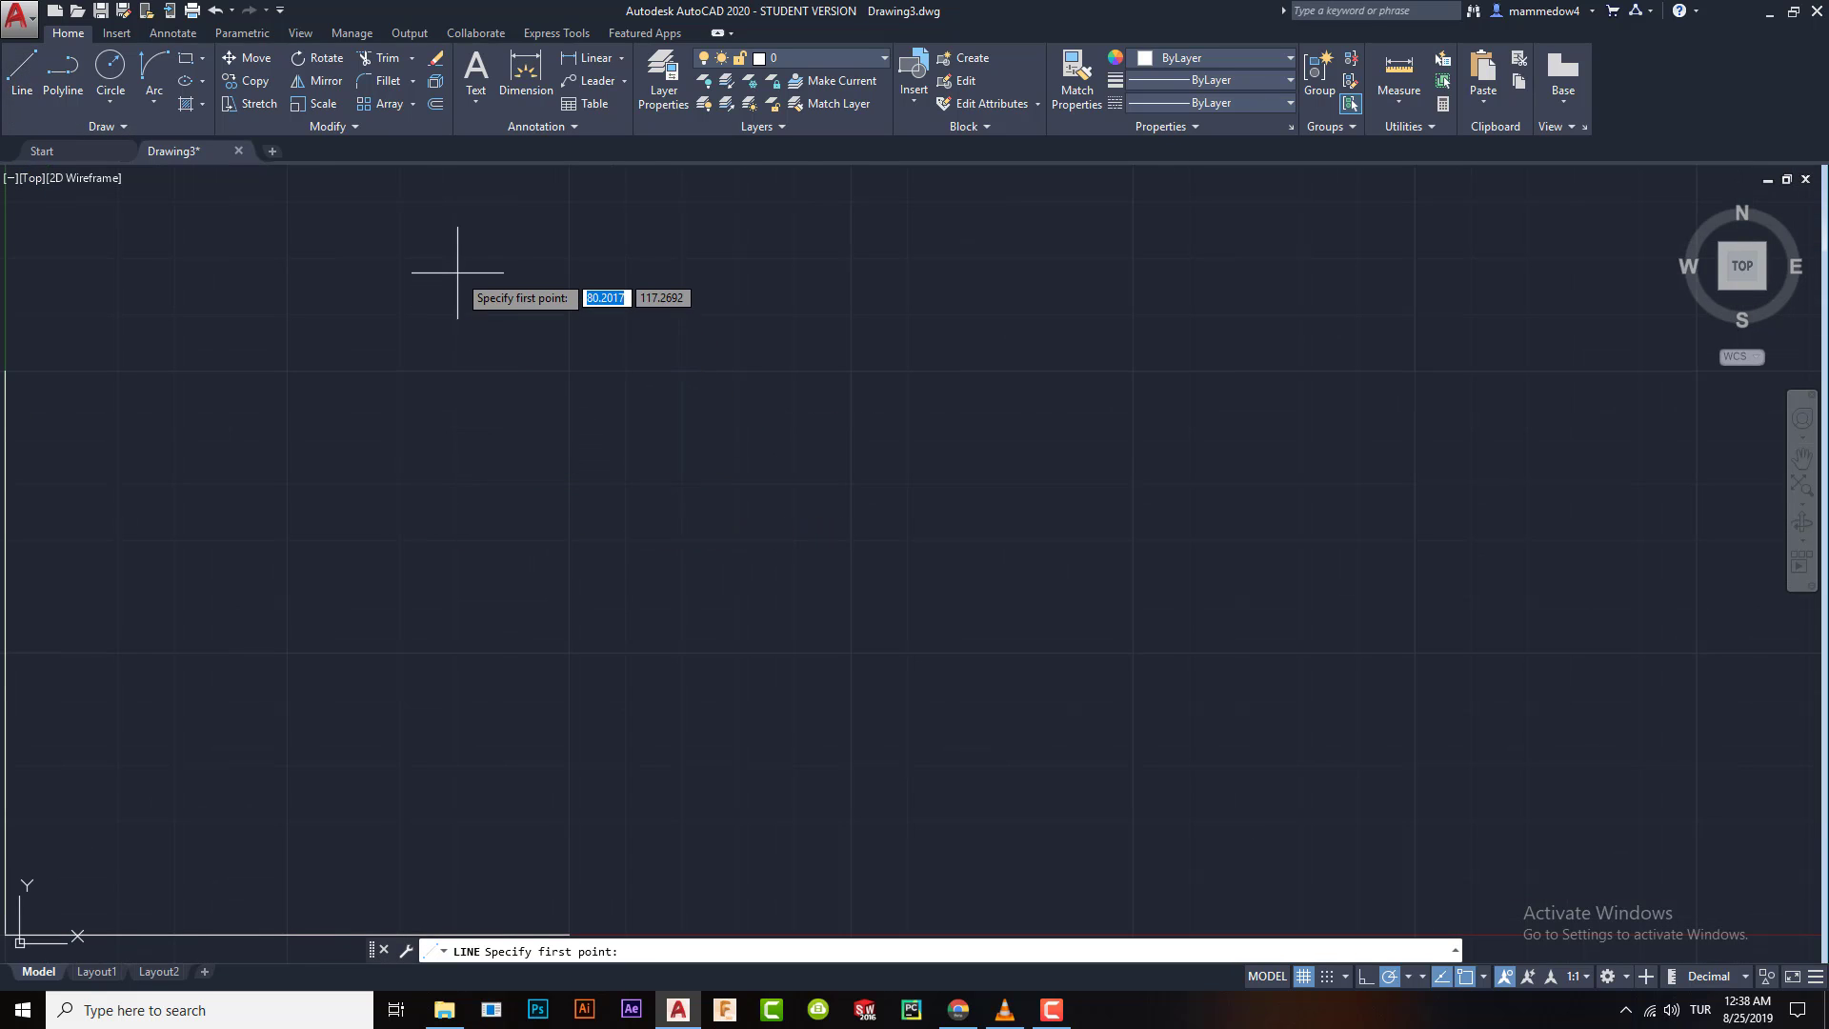
left_click(523, 260)
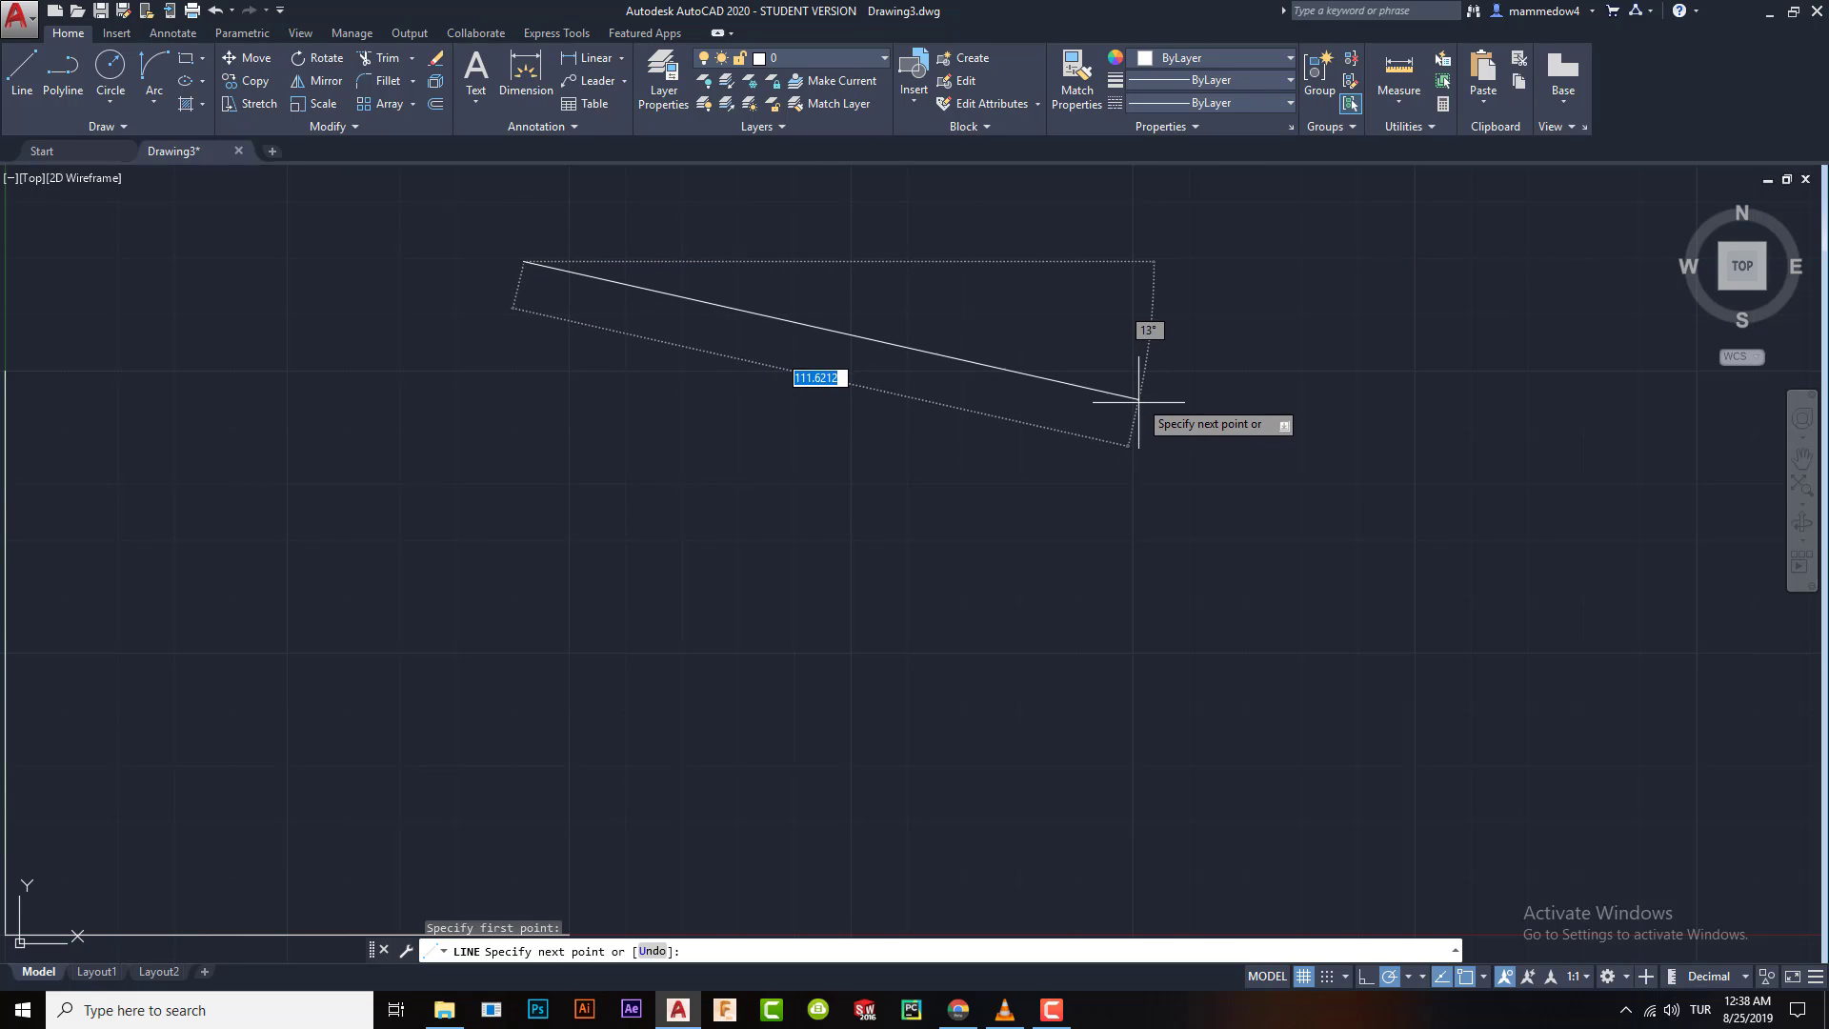
left_click(1136, 405)
key("Escape")
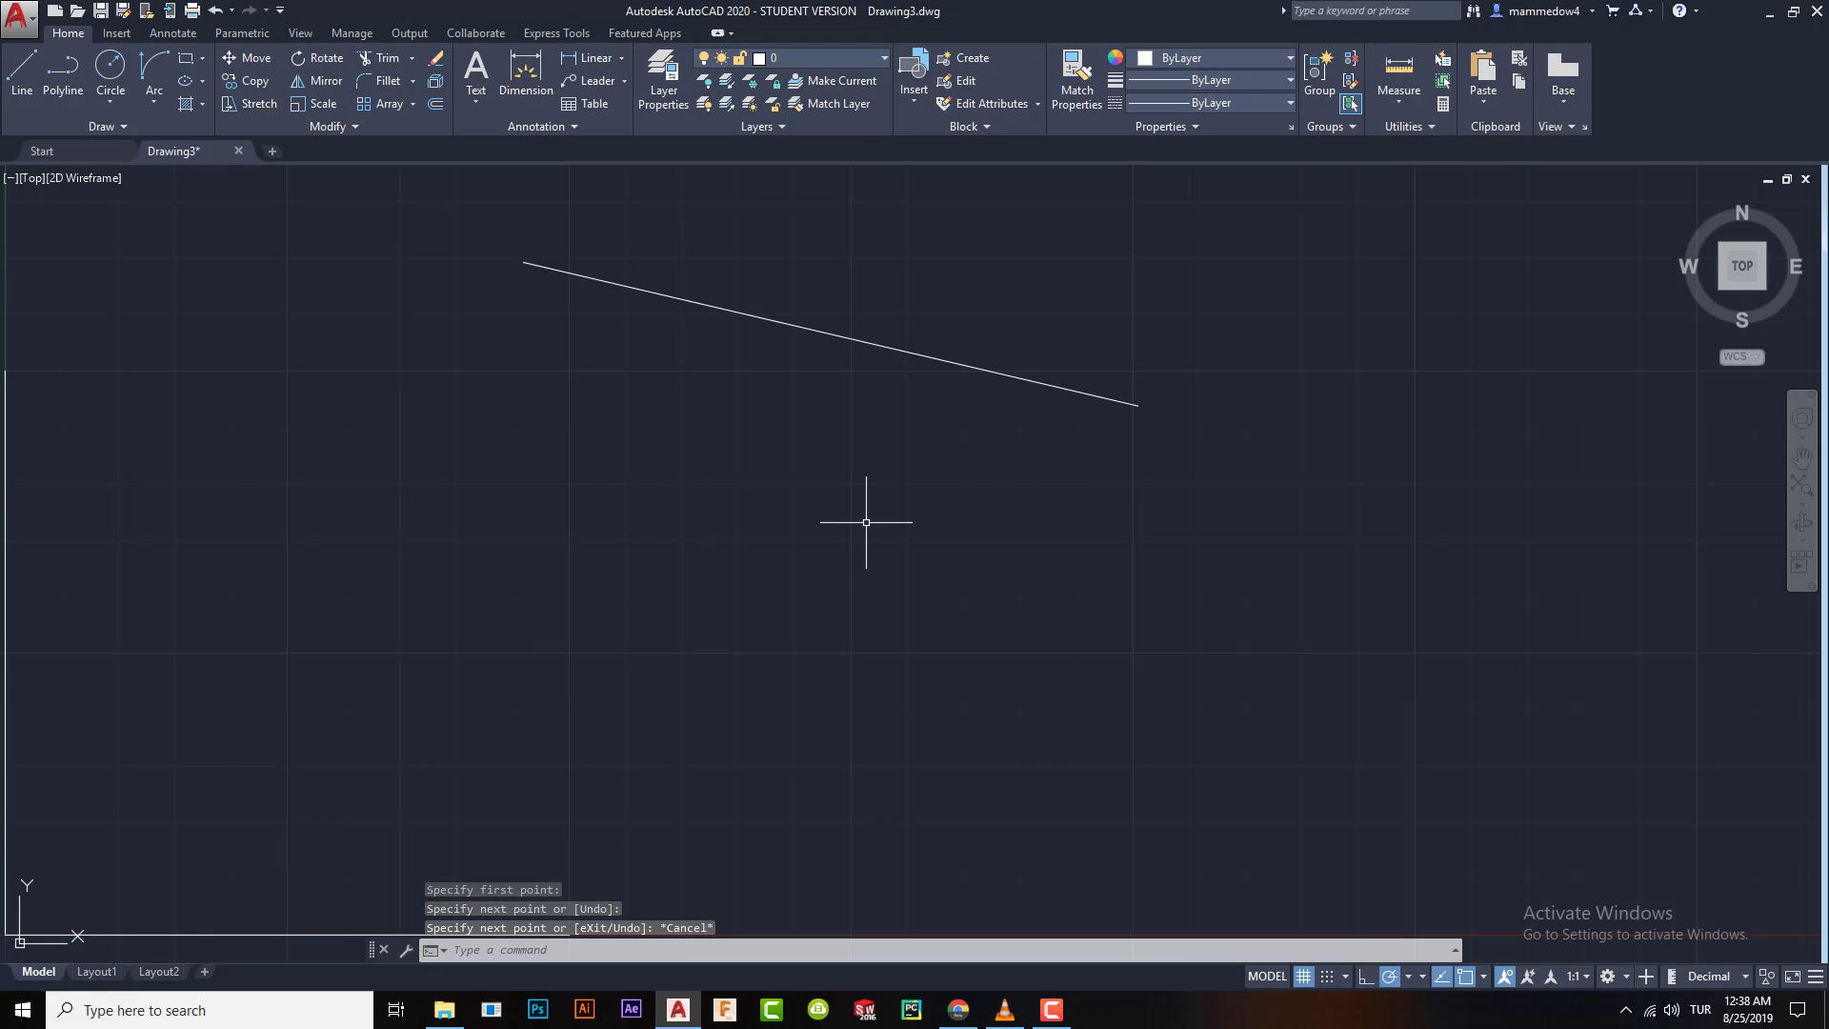
type("MI")
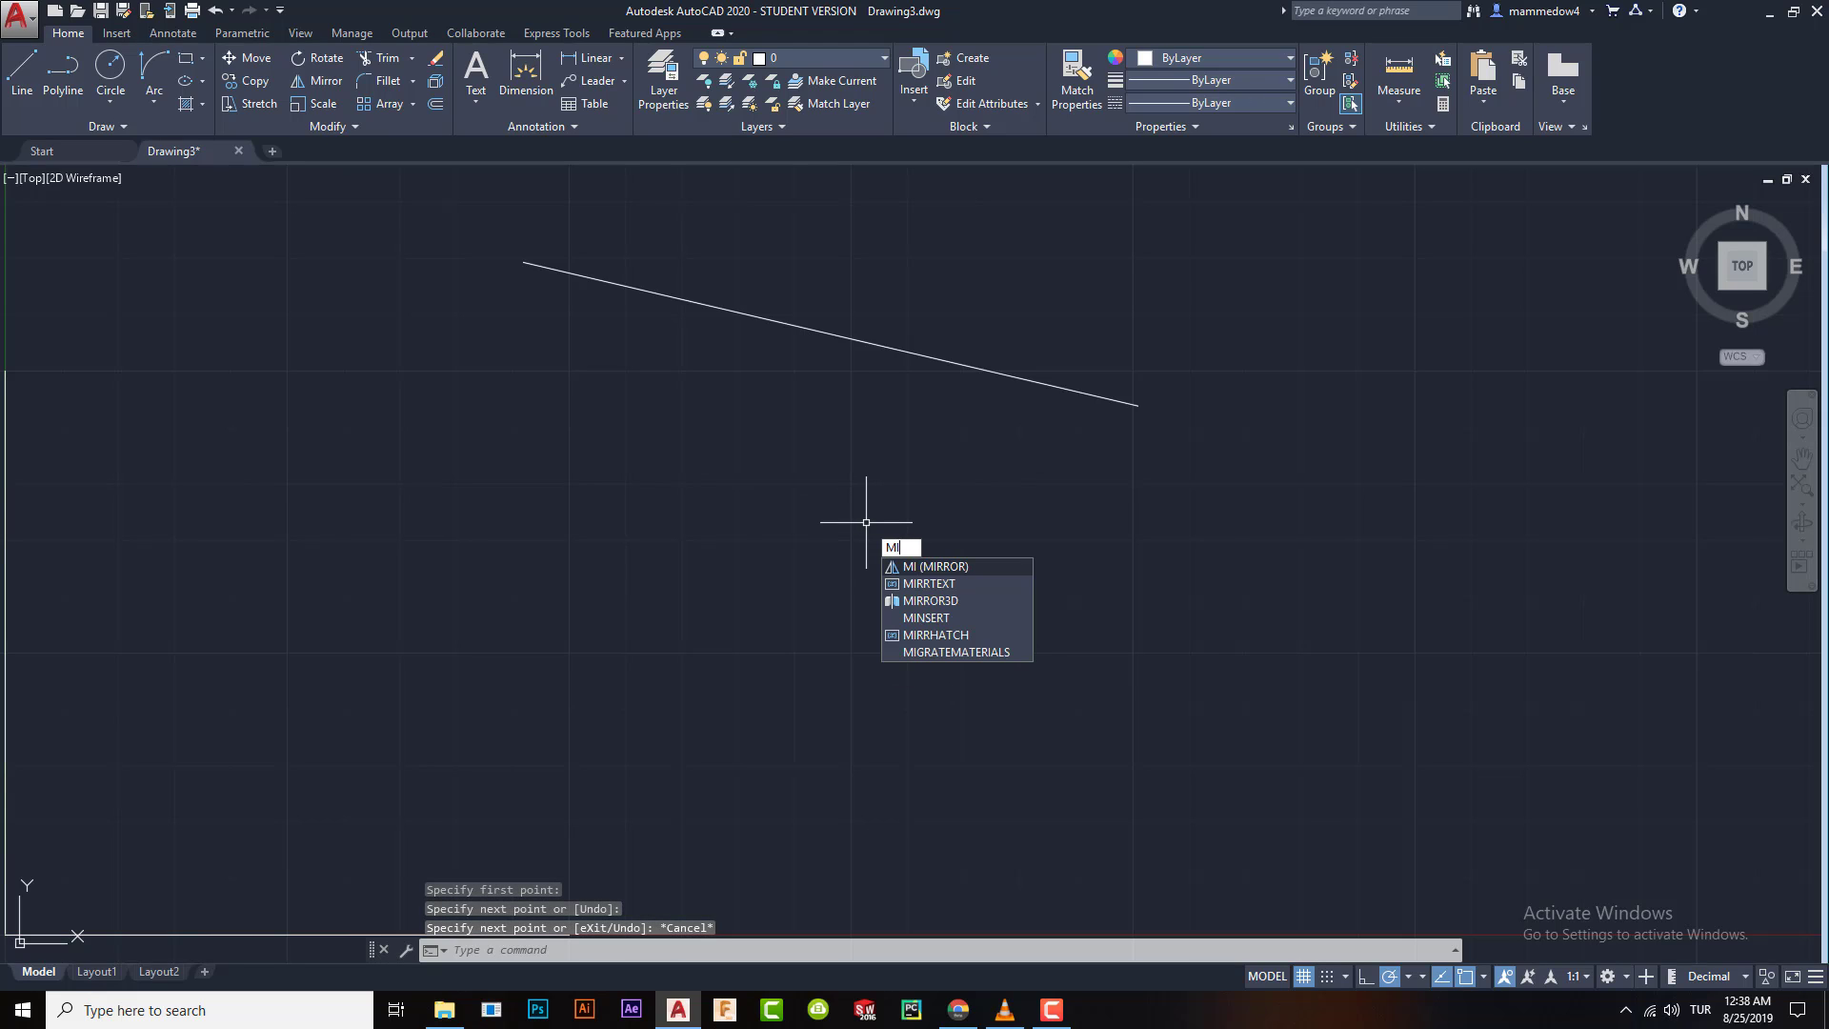
key("Return")
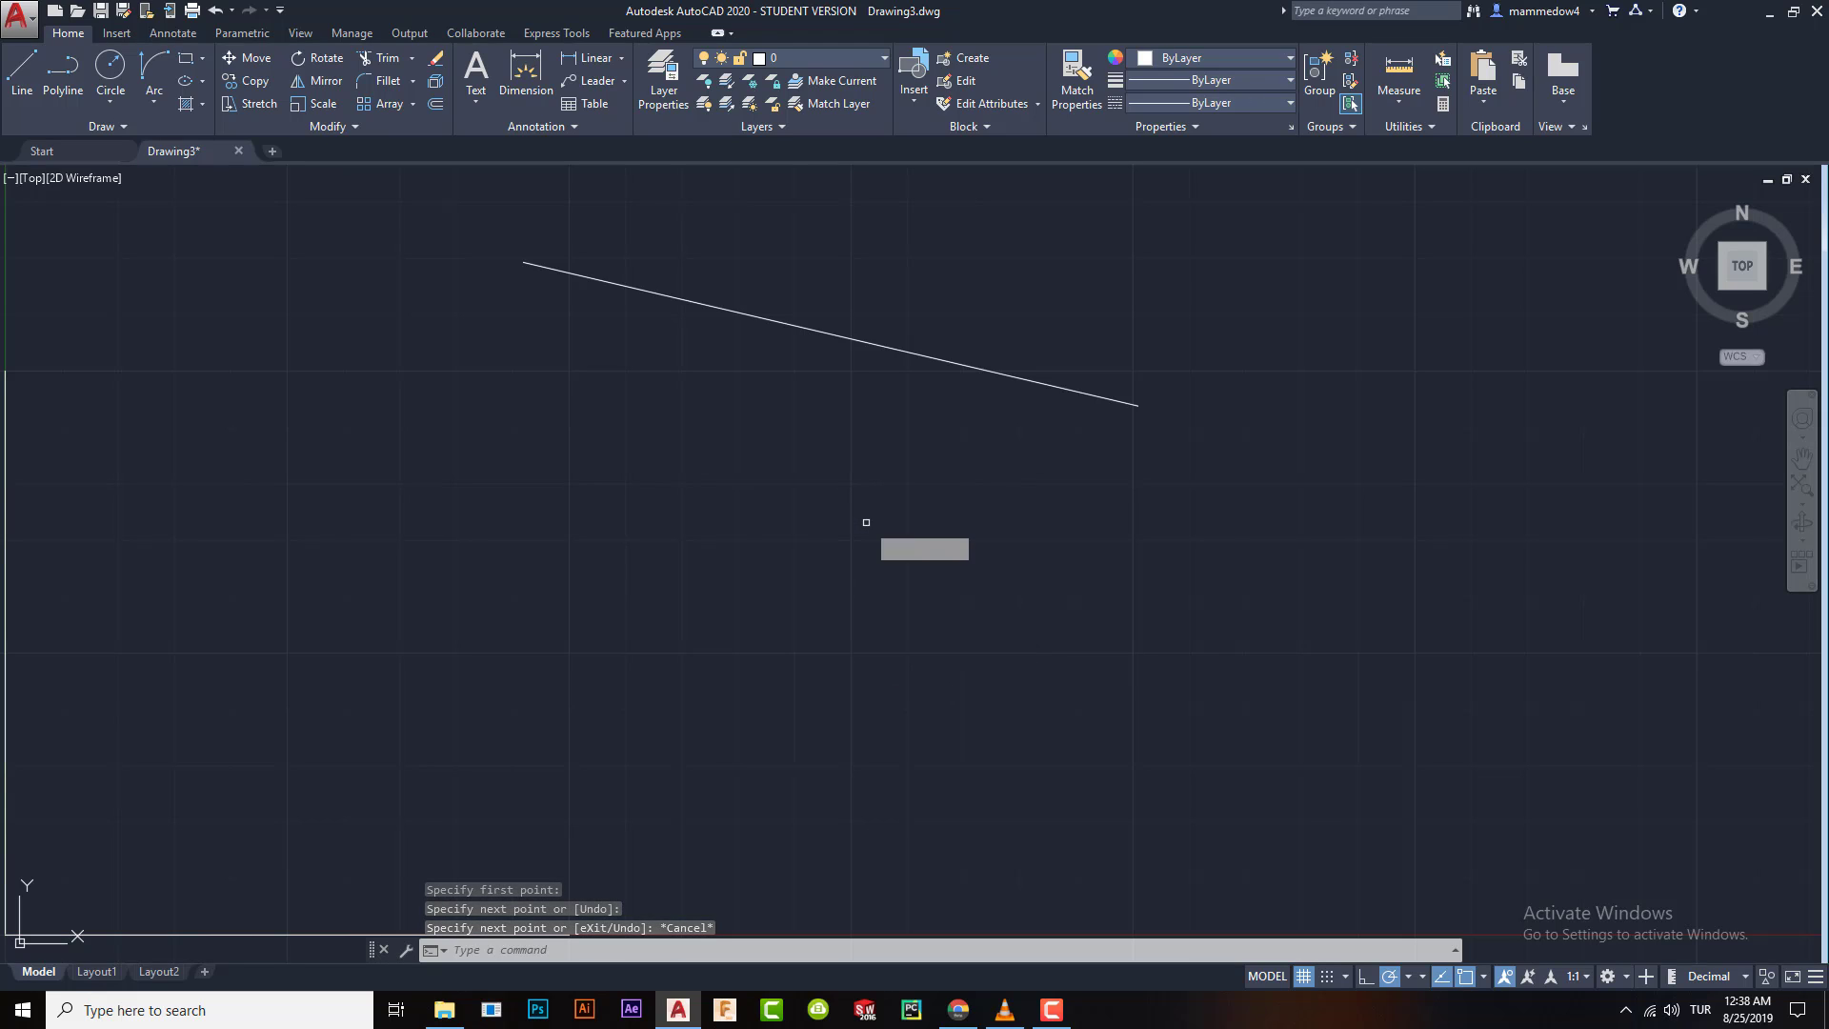
left_click(1010, 374)
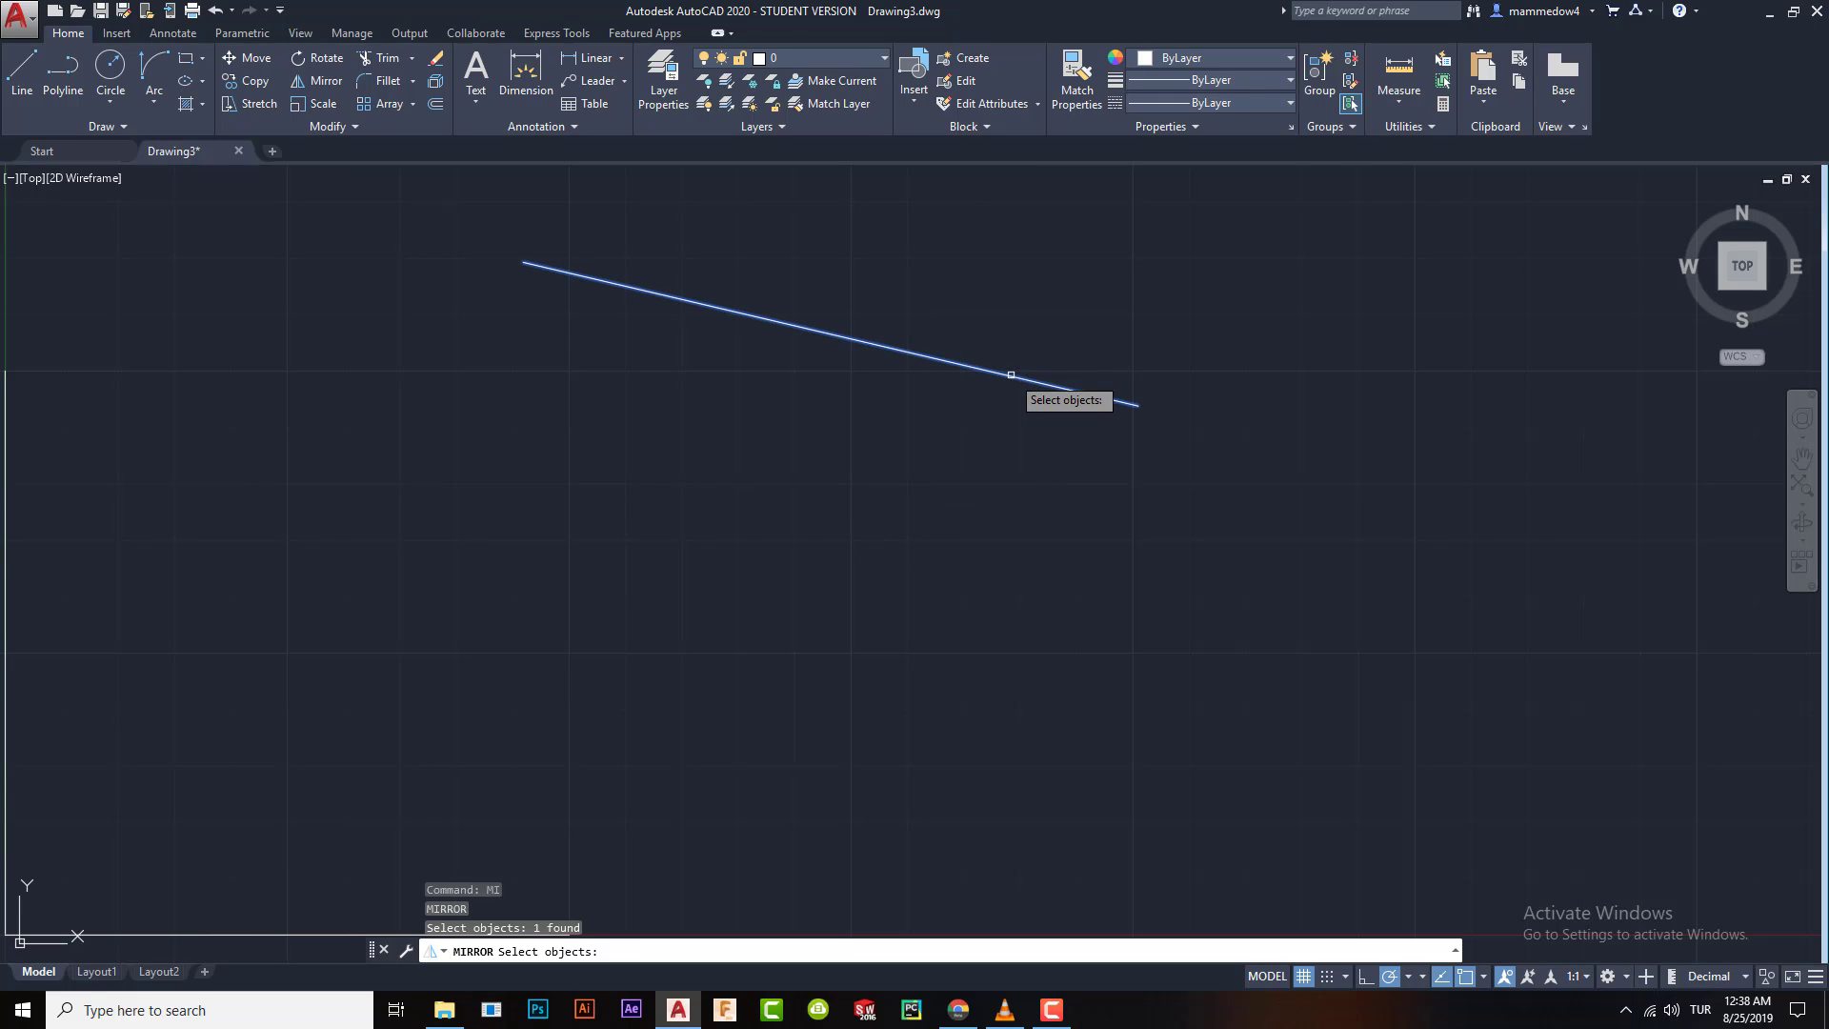
key("Return")
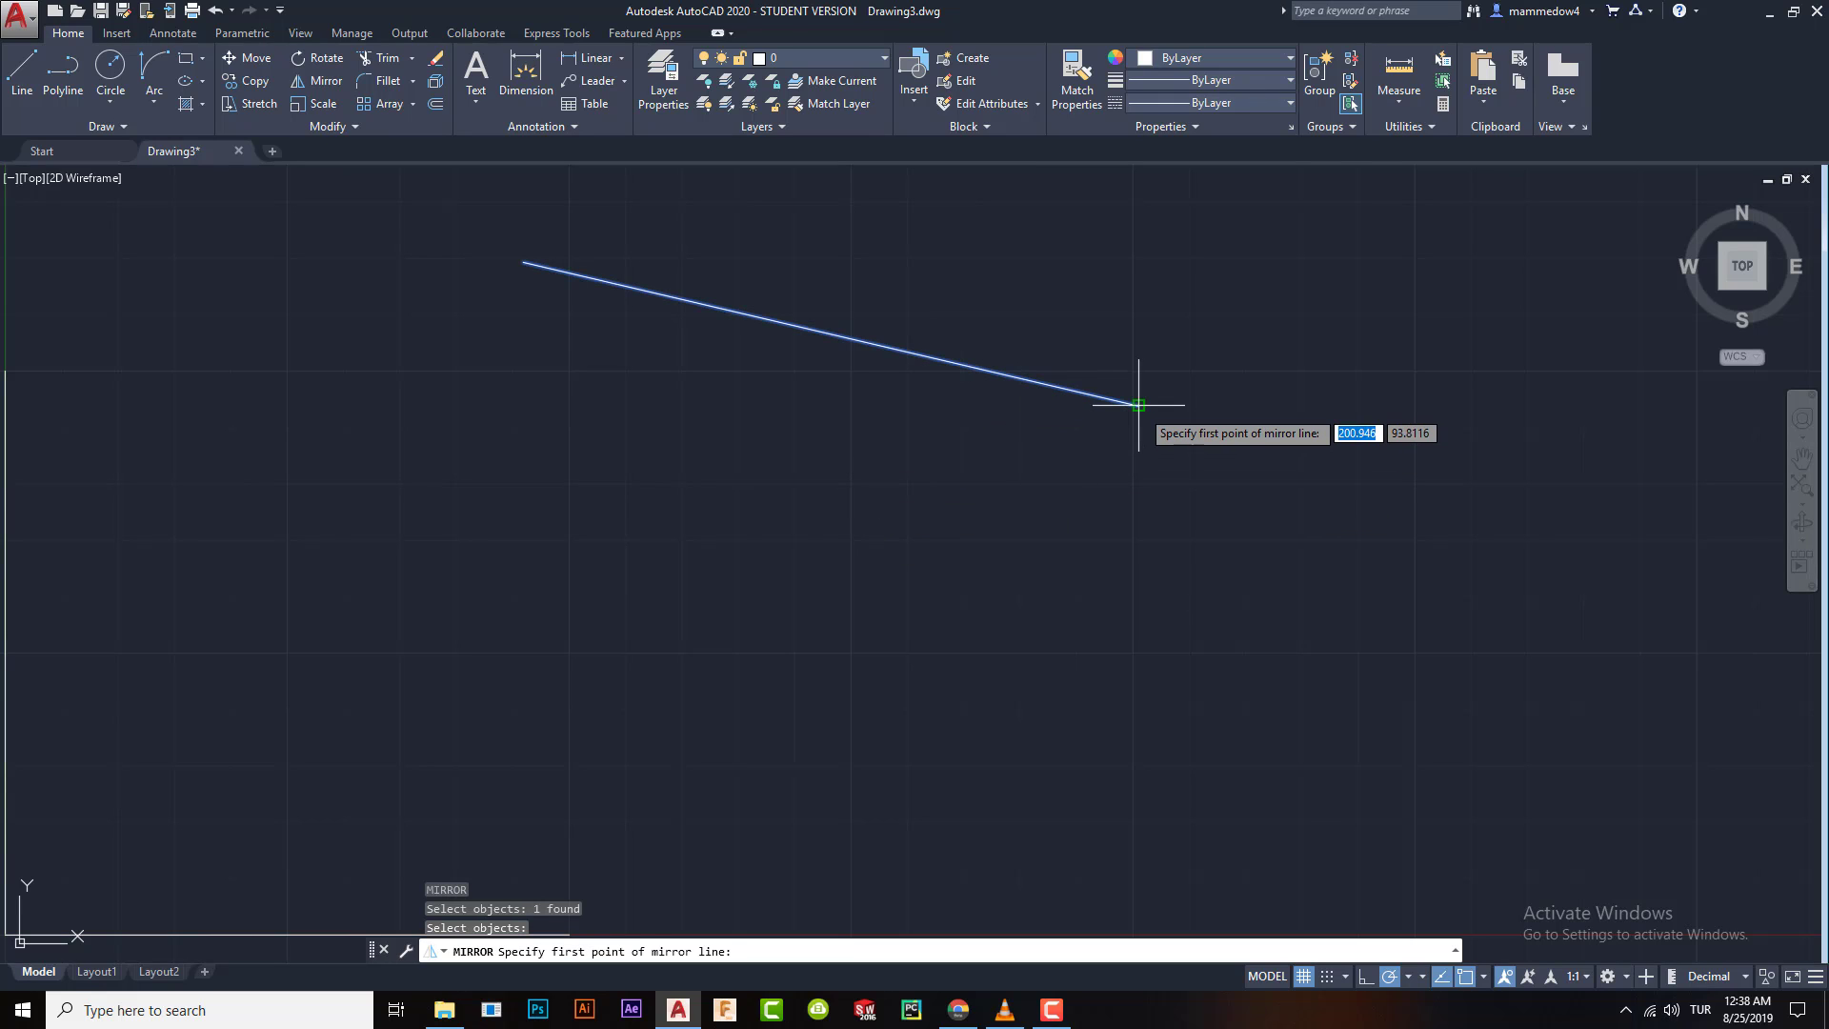
left_click(1138, 405)
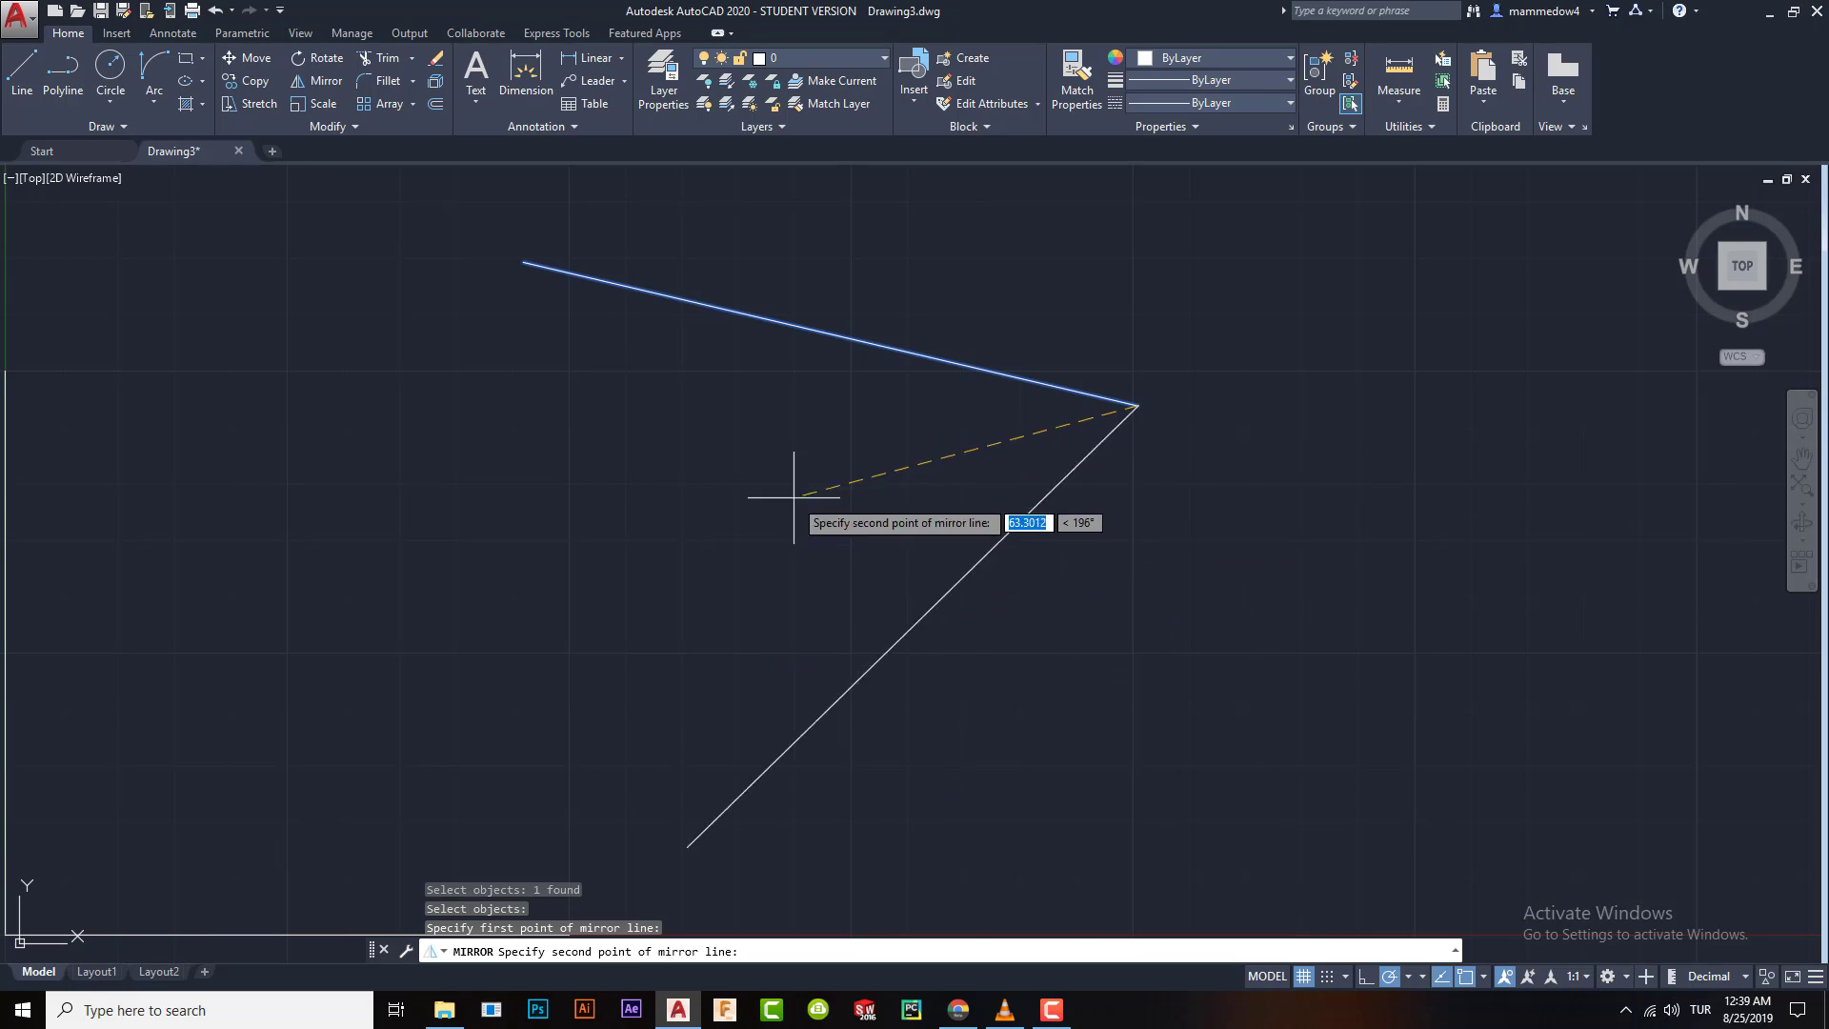
key("Escape")
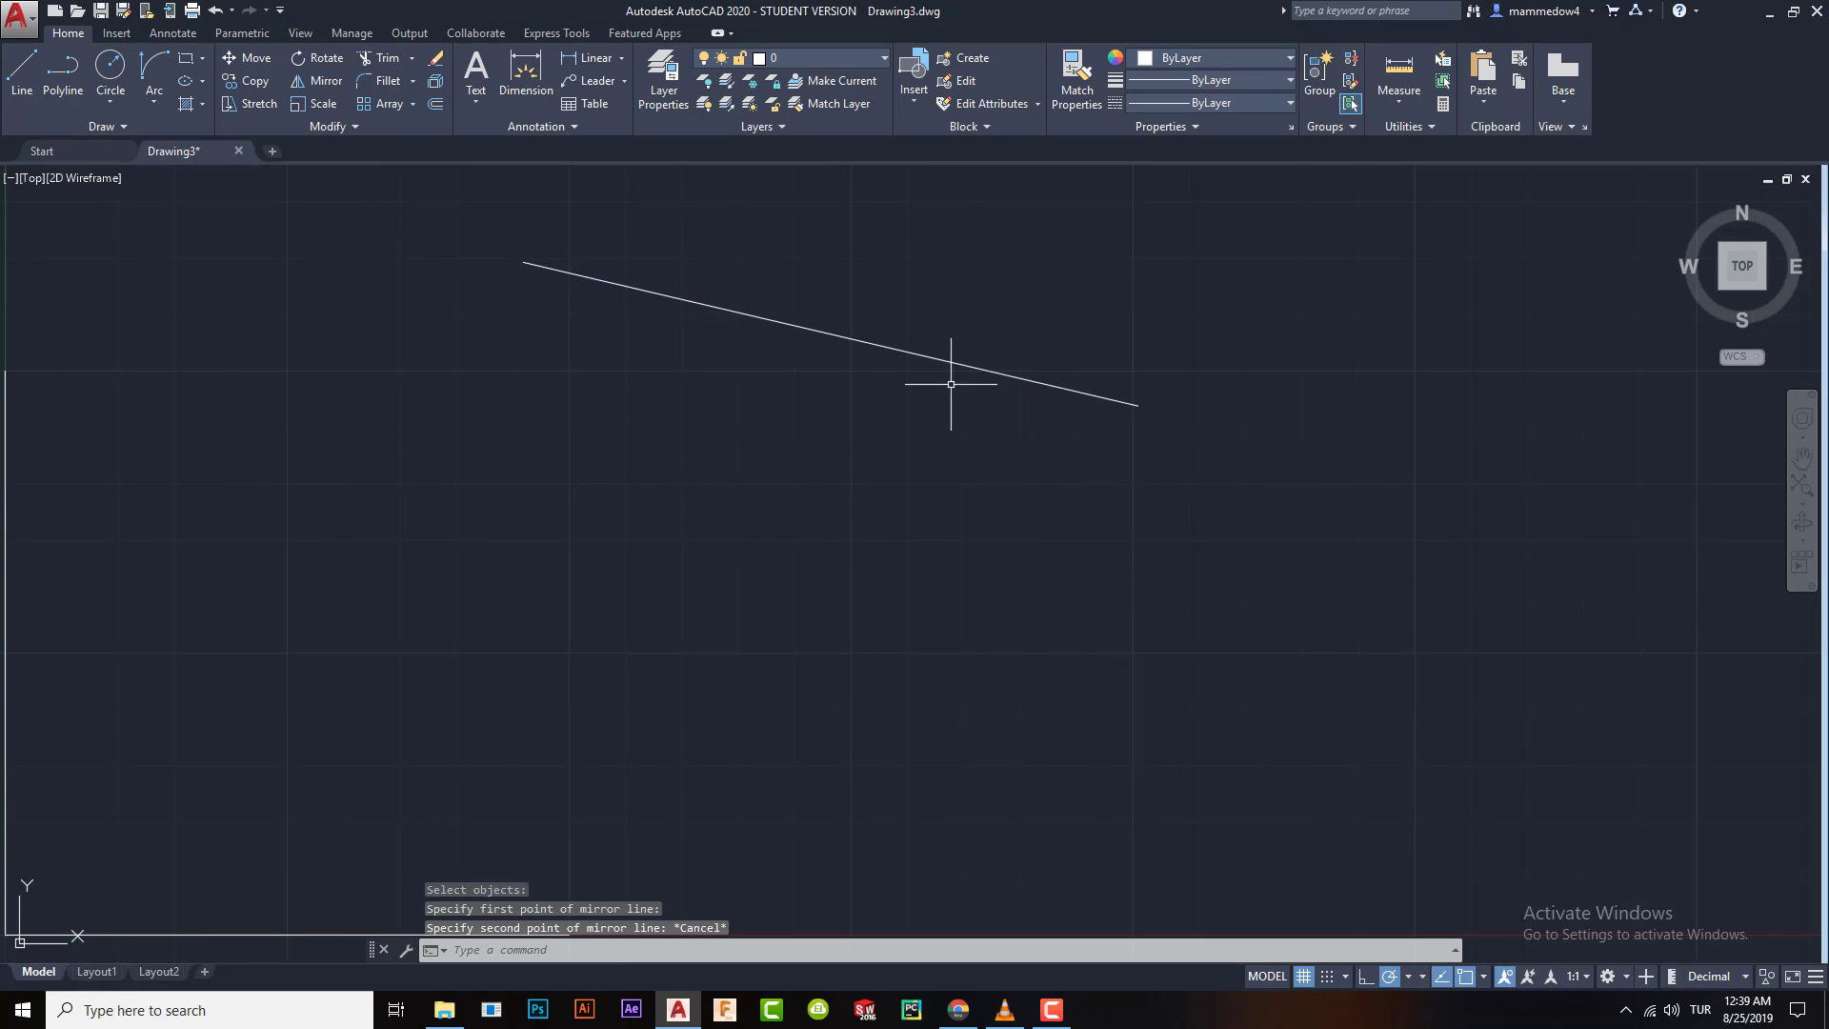
- Draw a horizontal line below the sloping line, starting under its left end and spanning about the same width
left_click(21, 72)
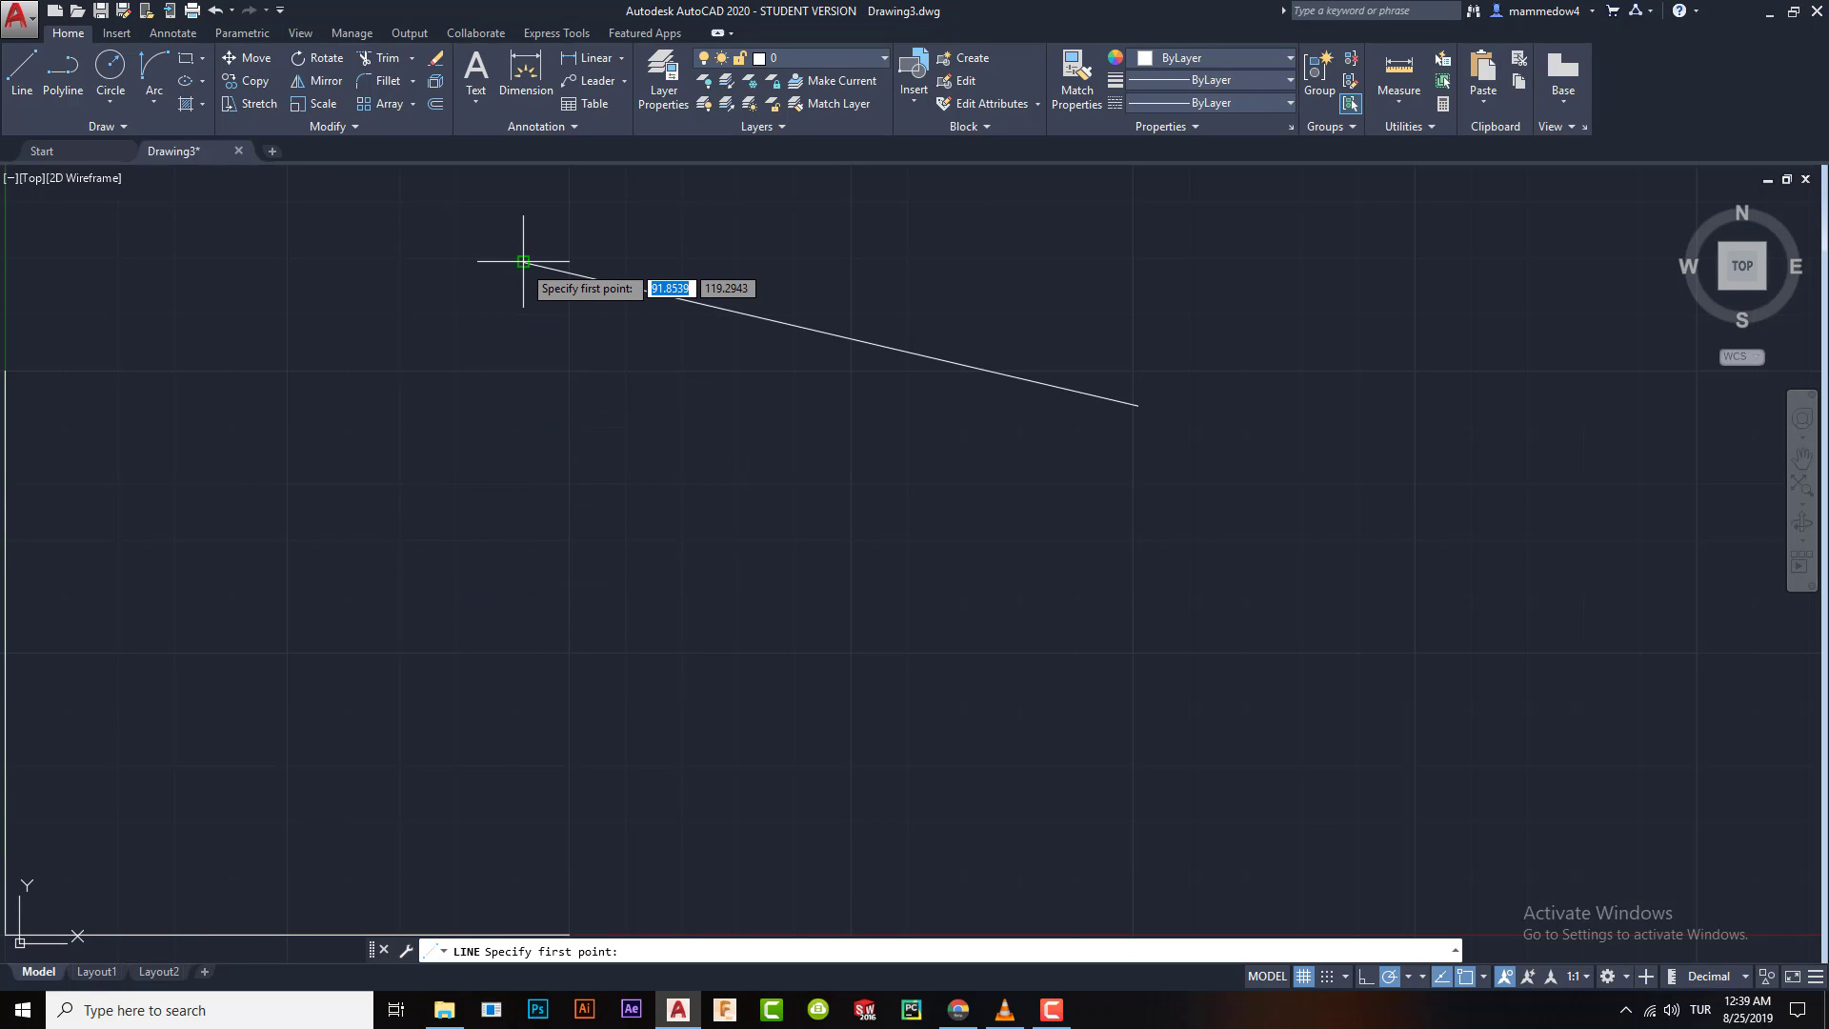
left_click(523, 591)
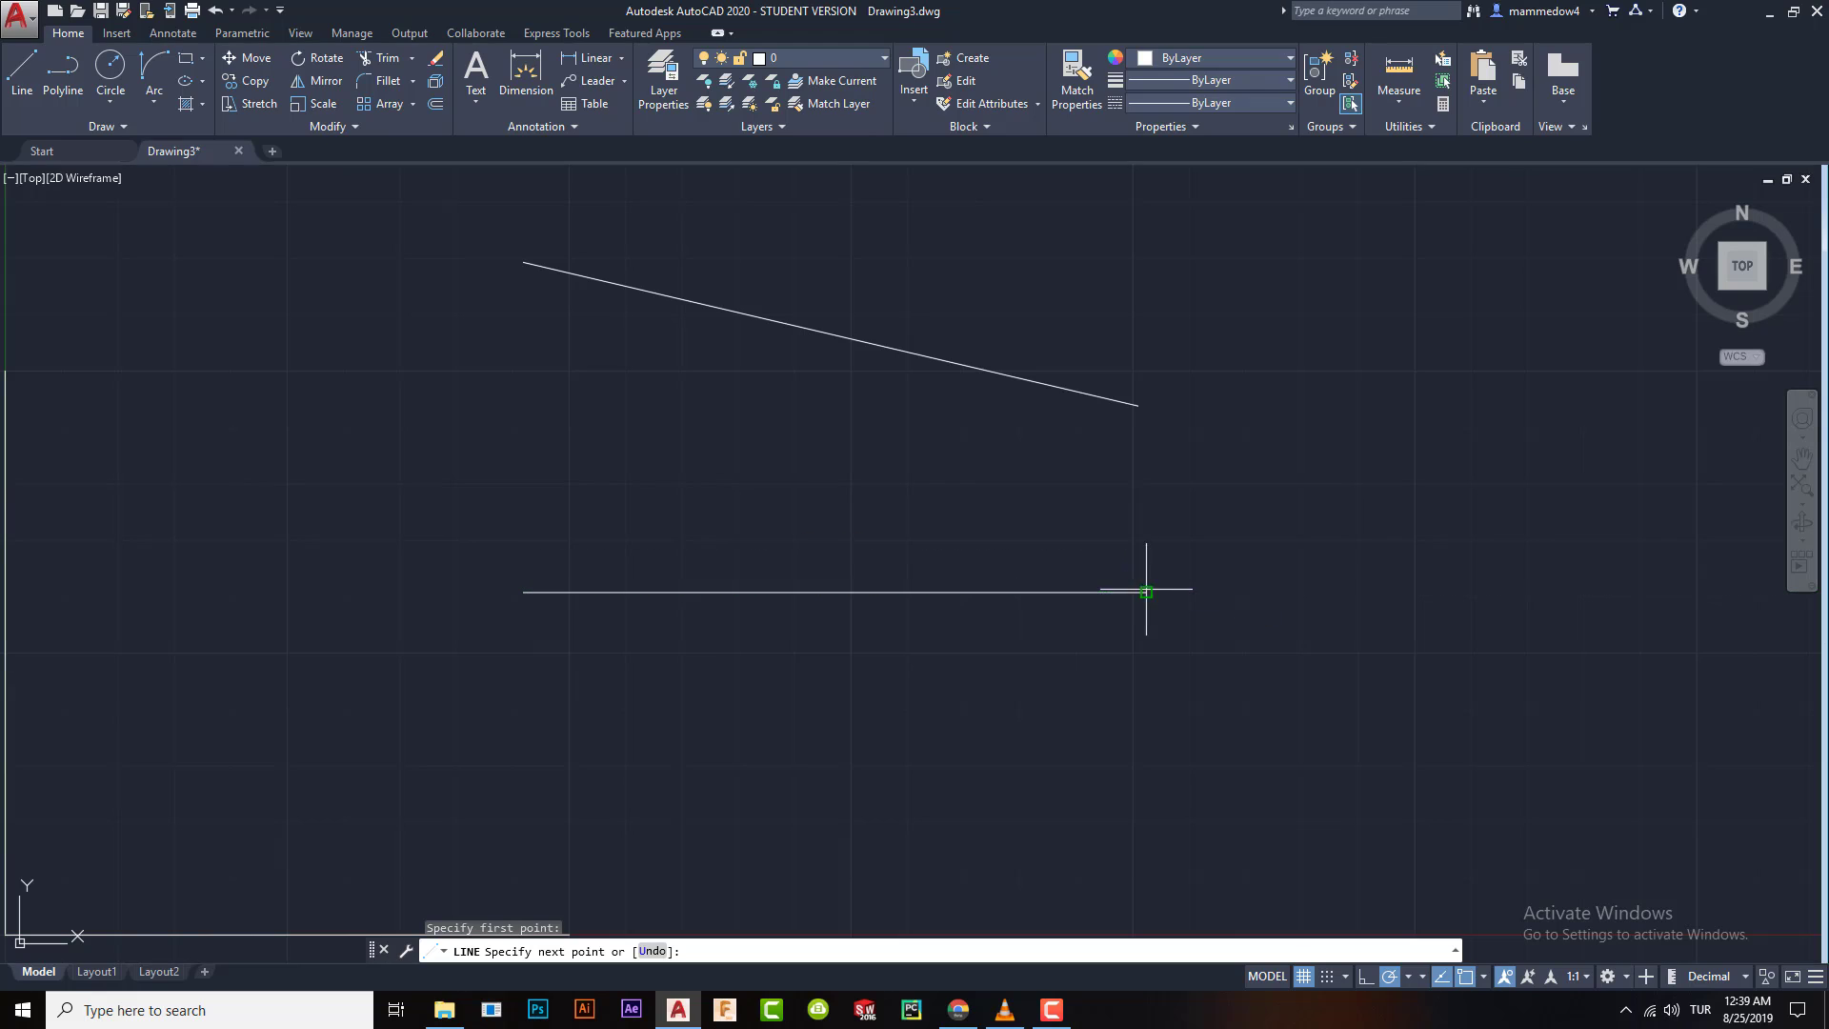
left_click(1145, 591)
key("Escape")
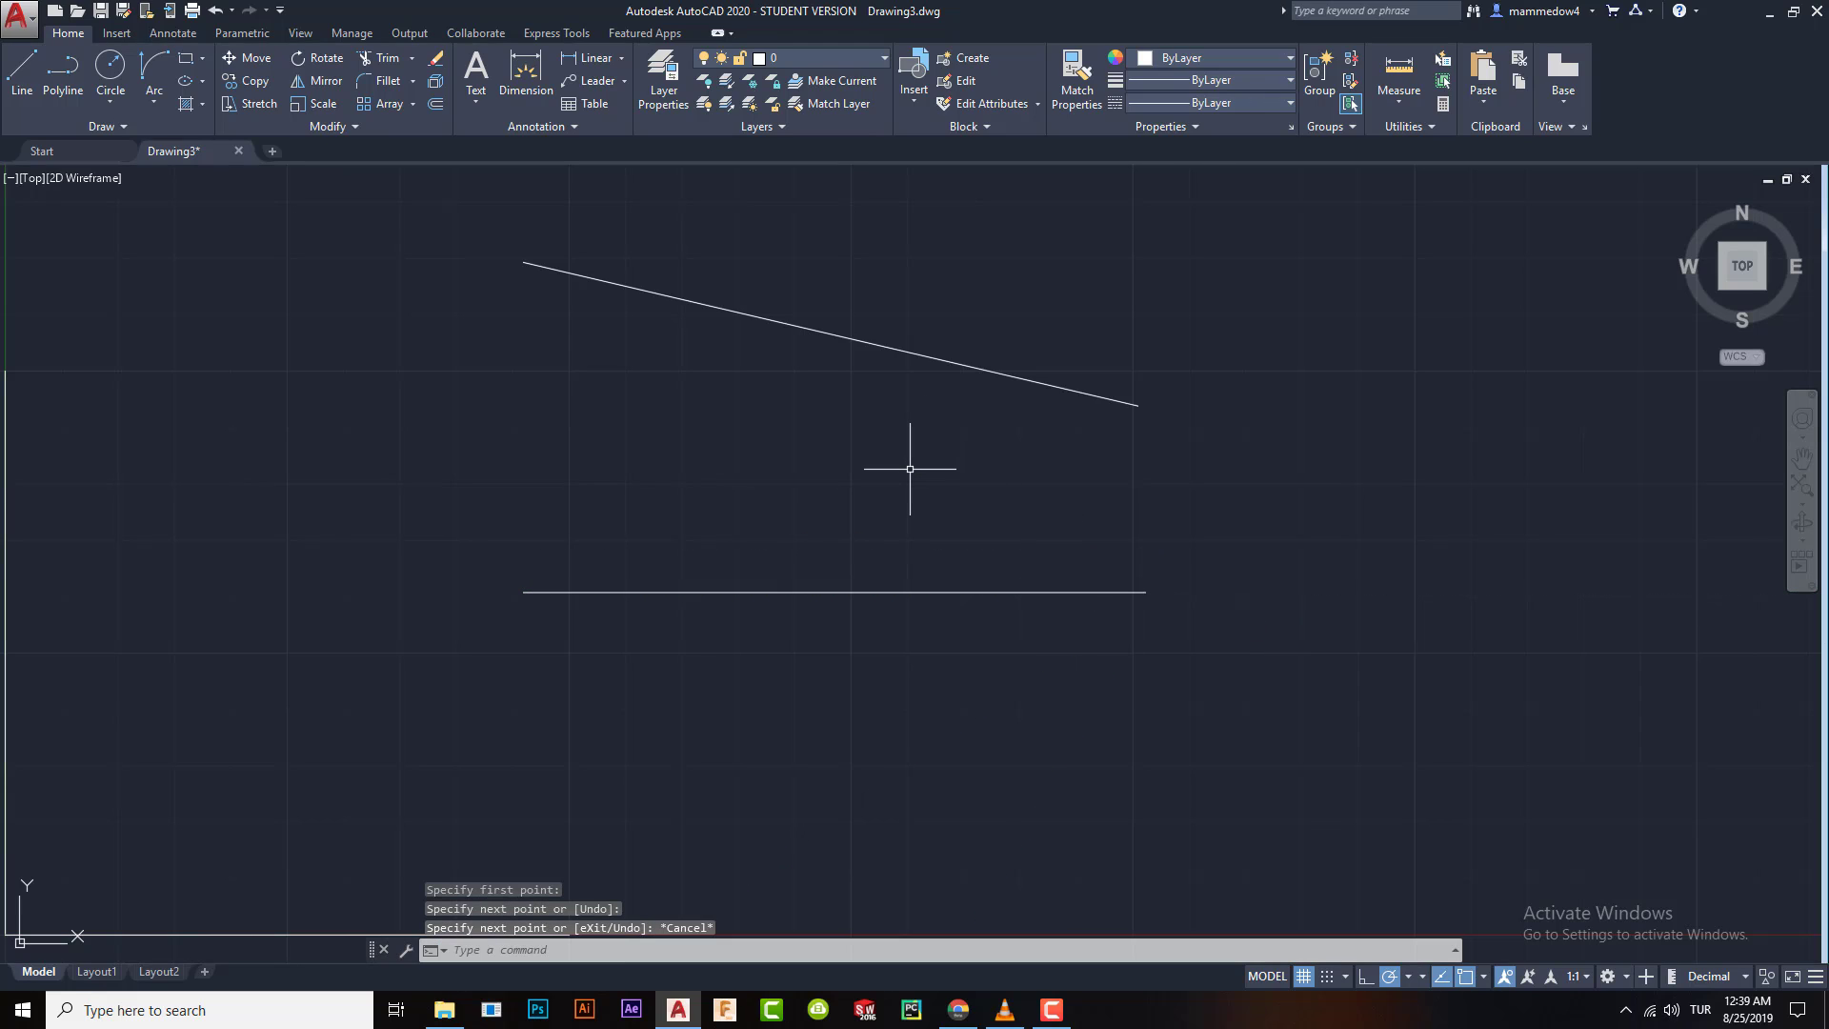
- Mirror the sloping line across the horizontal line below it, keeping the source object, and delete the horizontal line
type("mi")
key("Return")
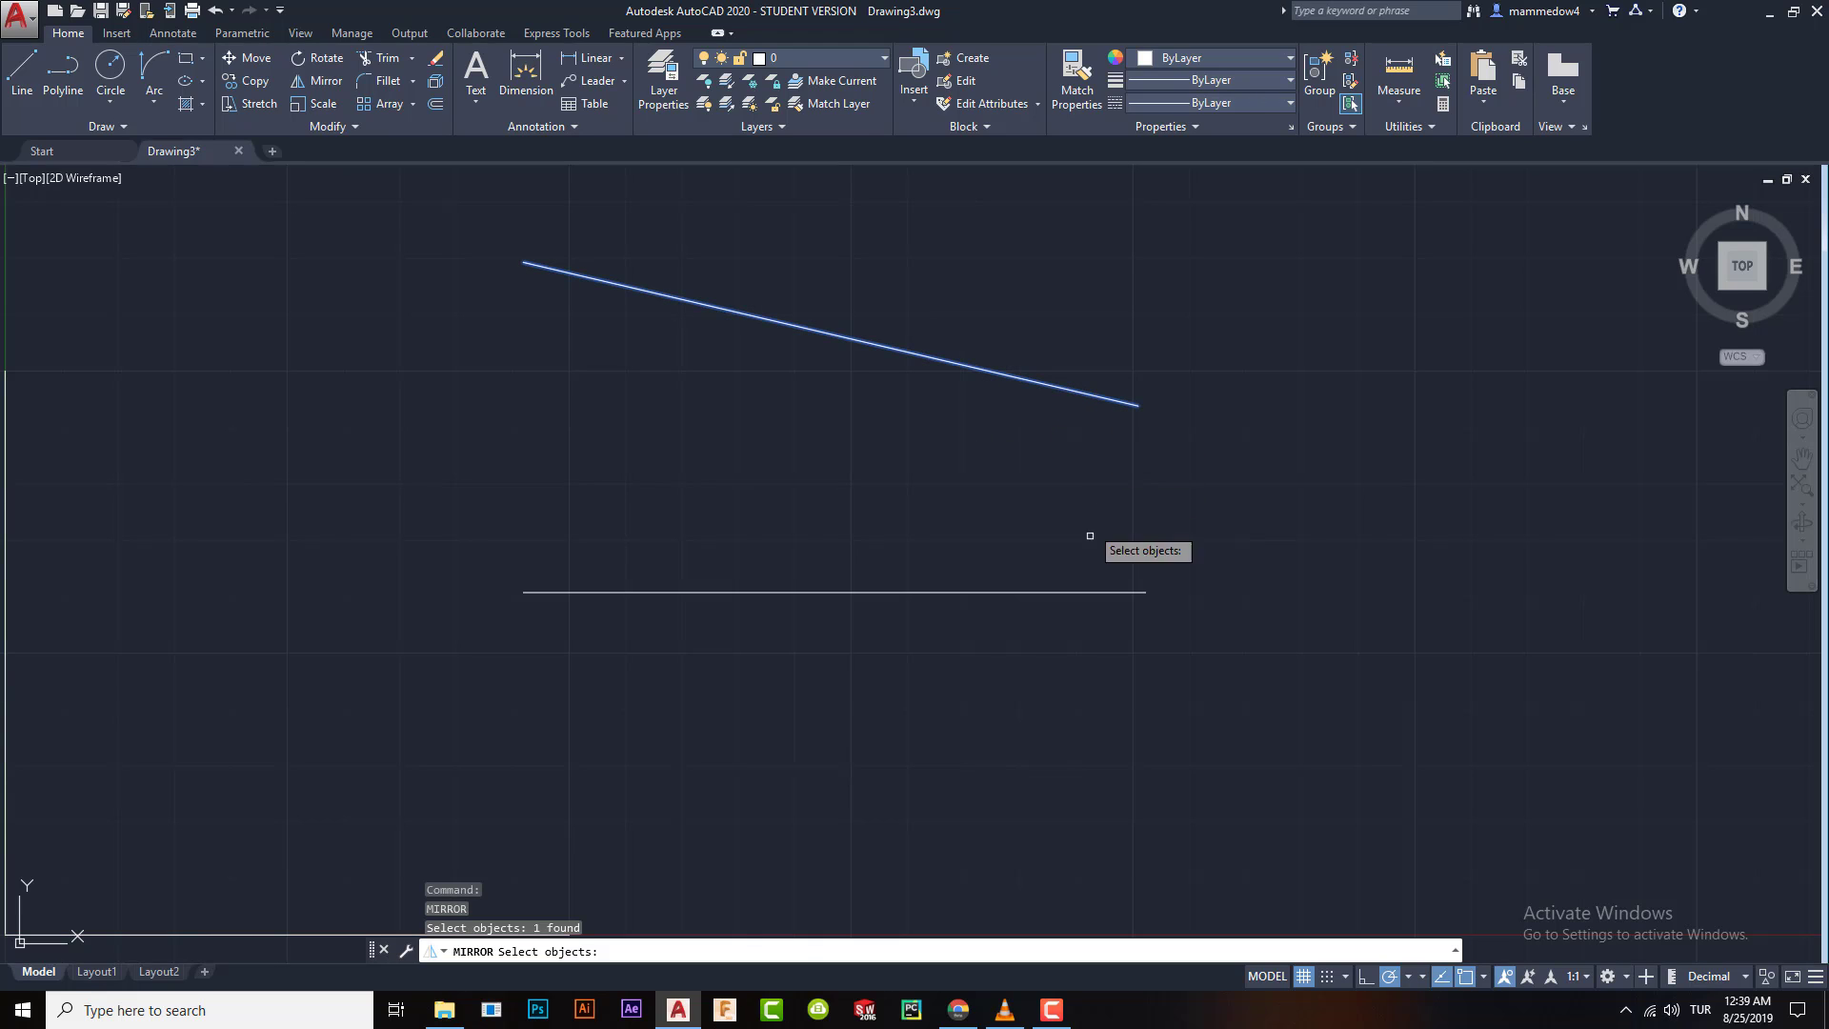
key("Return")
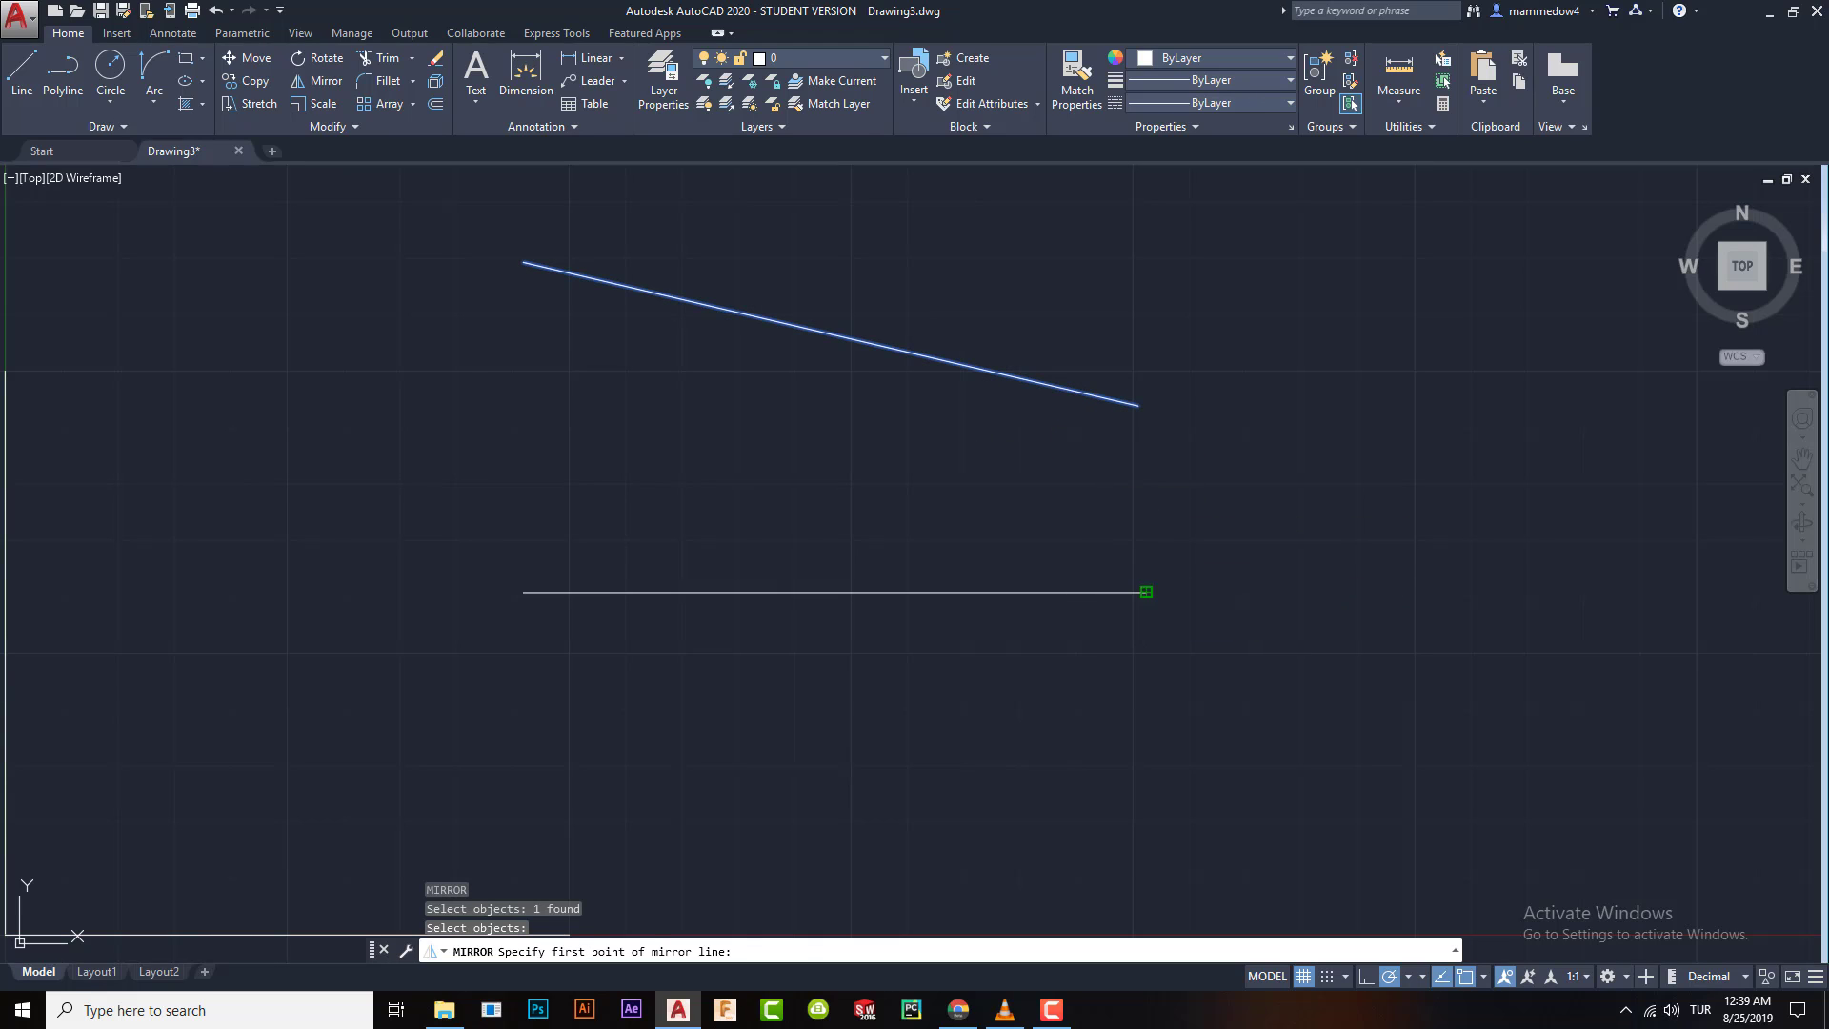
left_click(1145, 593)
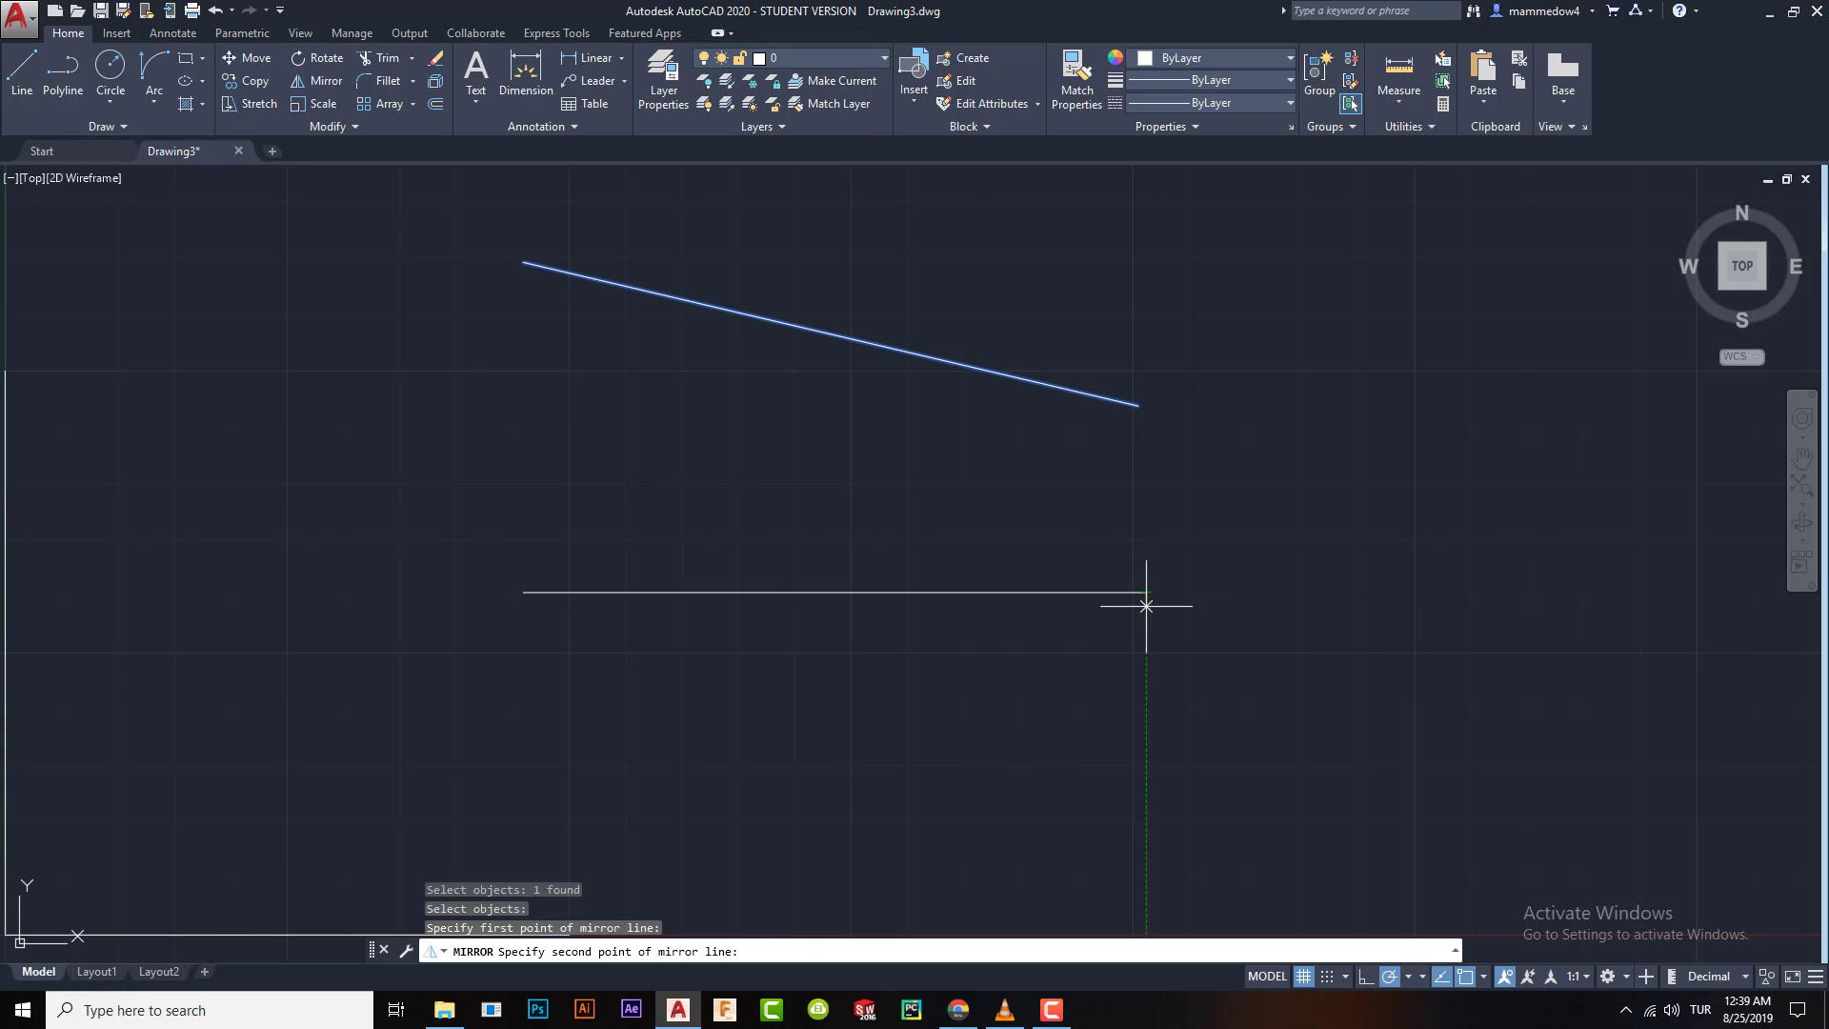
left_click(1088, 593)
left_click(1124, 657)
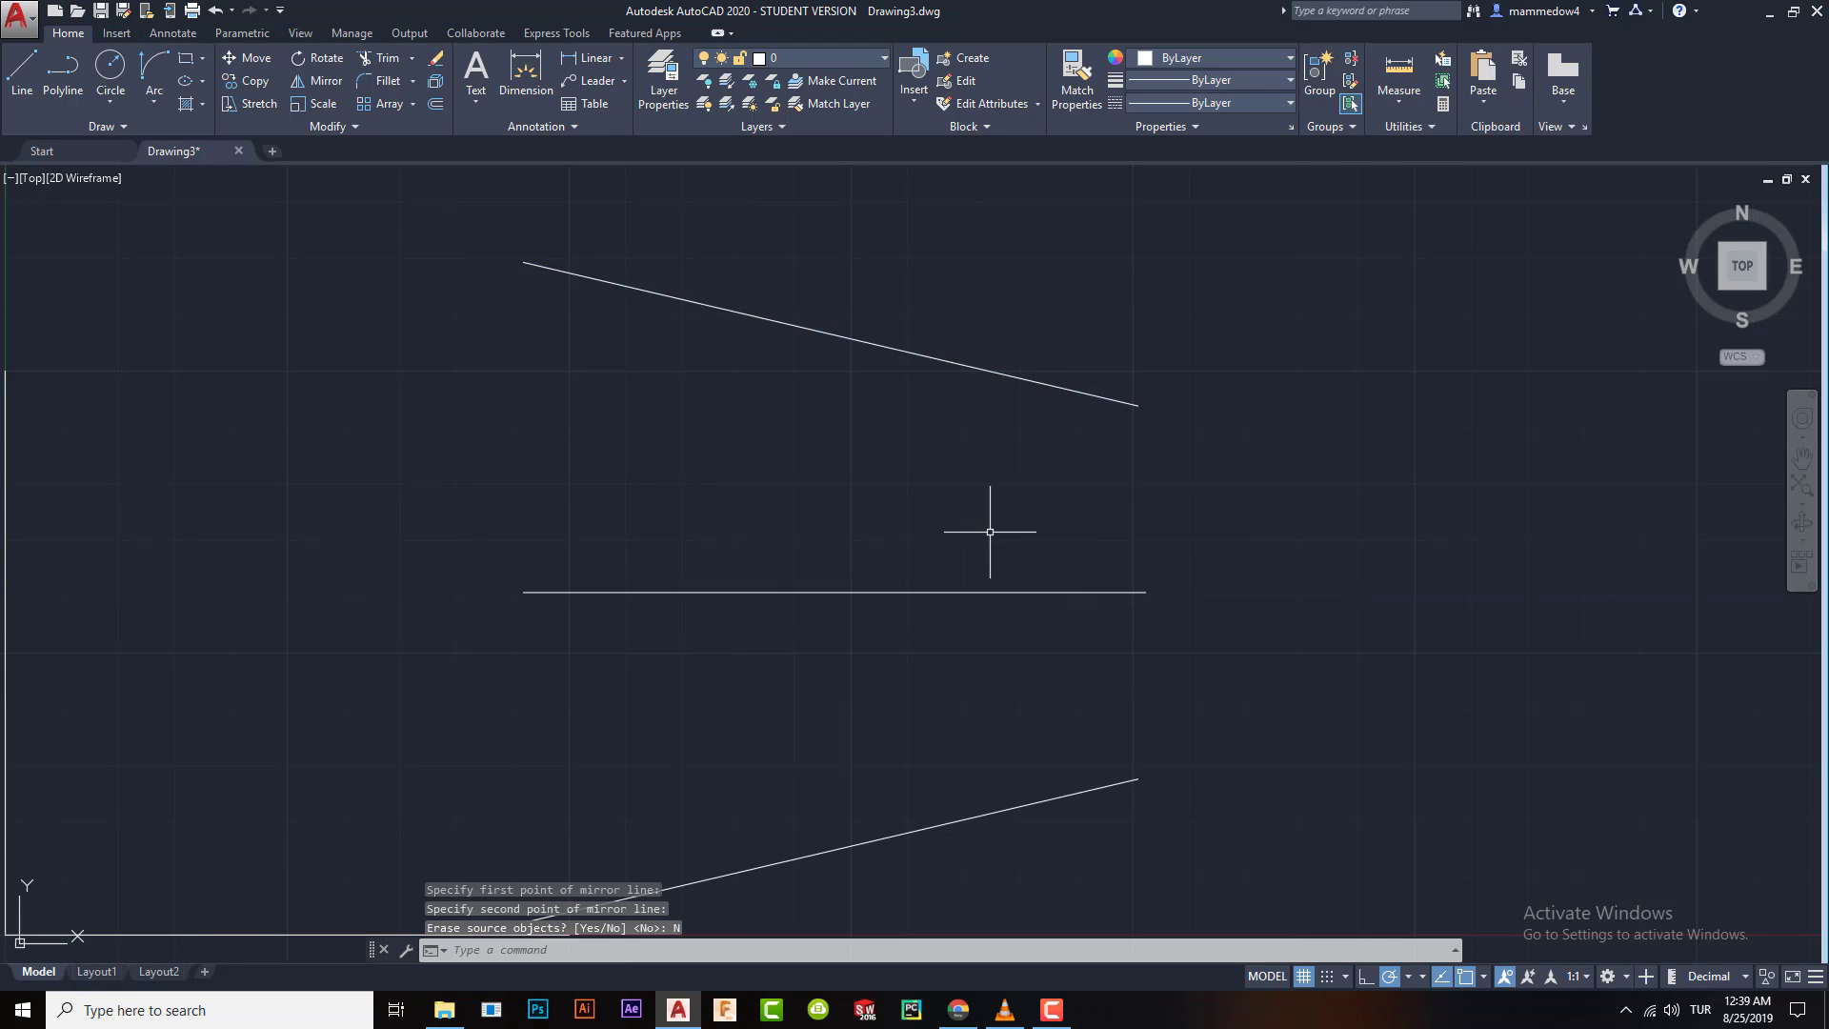
left_click(1068, 592)
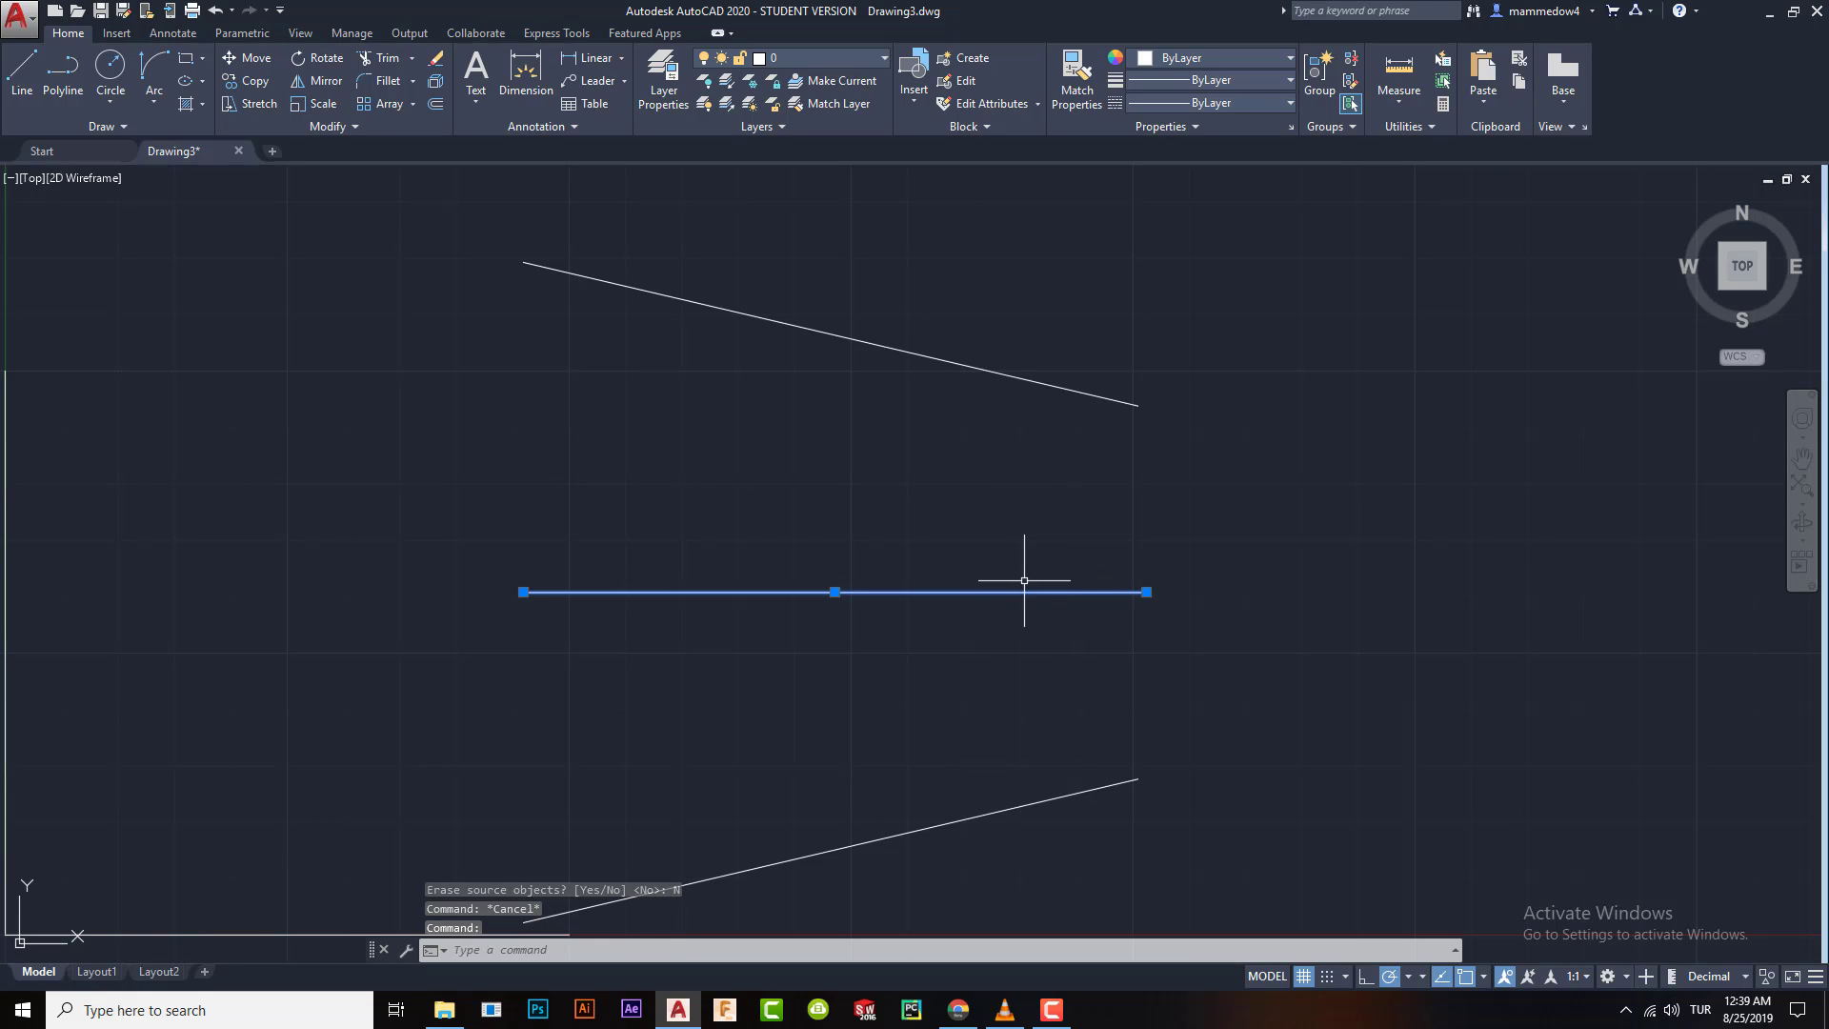
key("Delete")
- Draw a Start, End, Direction arc from the upper sloping line's right end to the lower one's right end, with a tangent direction of about 351°
scroll(952, 552, "down", 3)
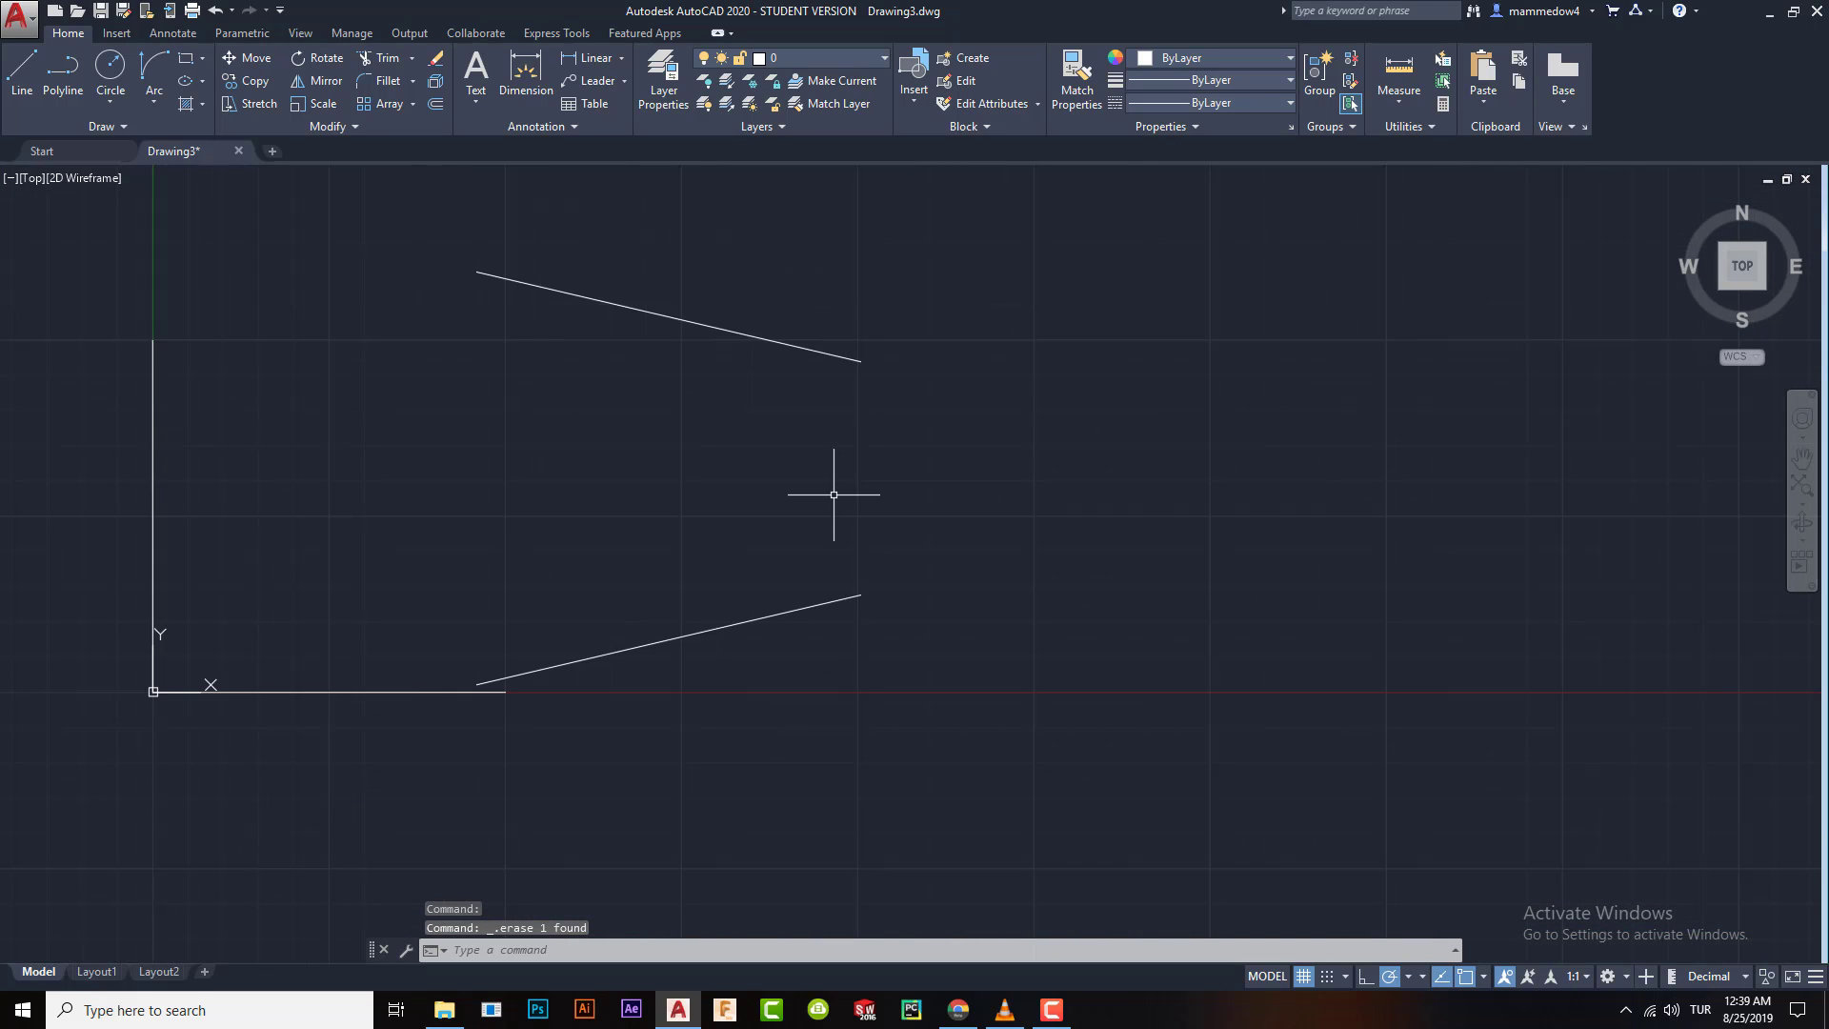
middle_click_drag(820, 441, 670, 438)
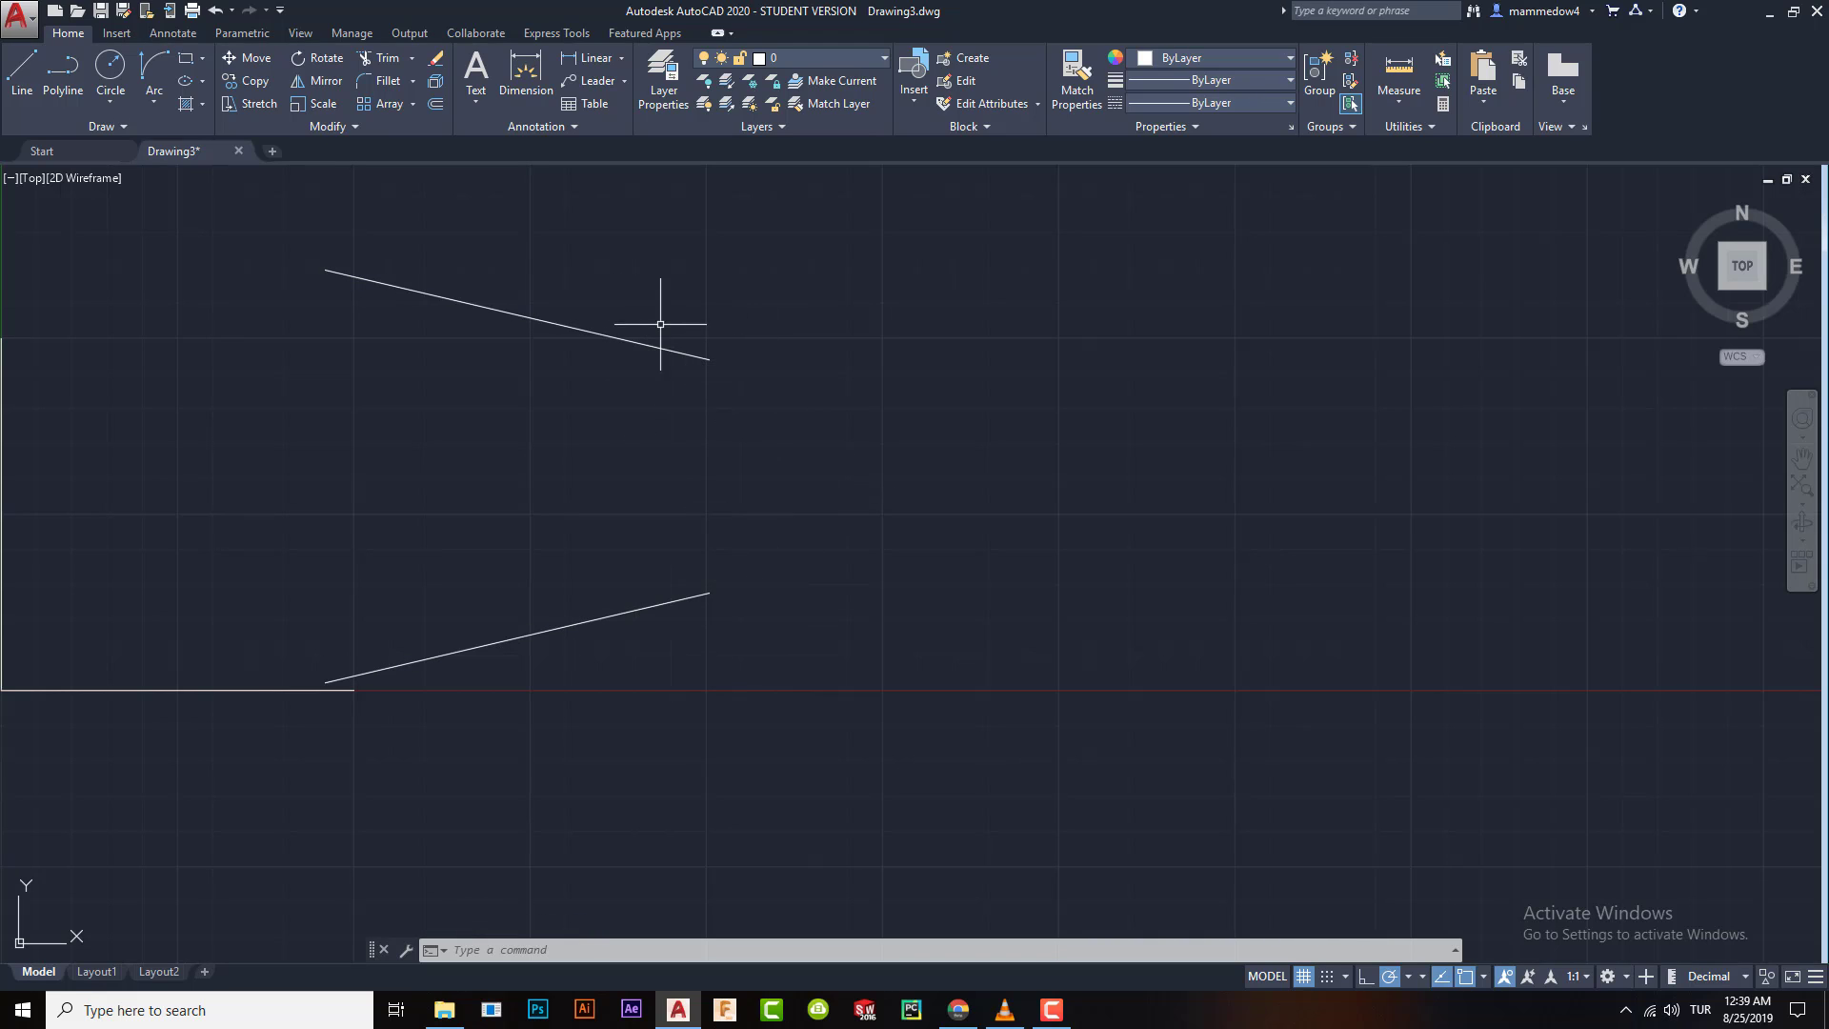
left_click(151, 99)
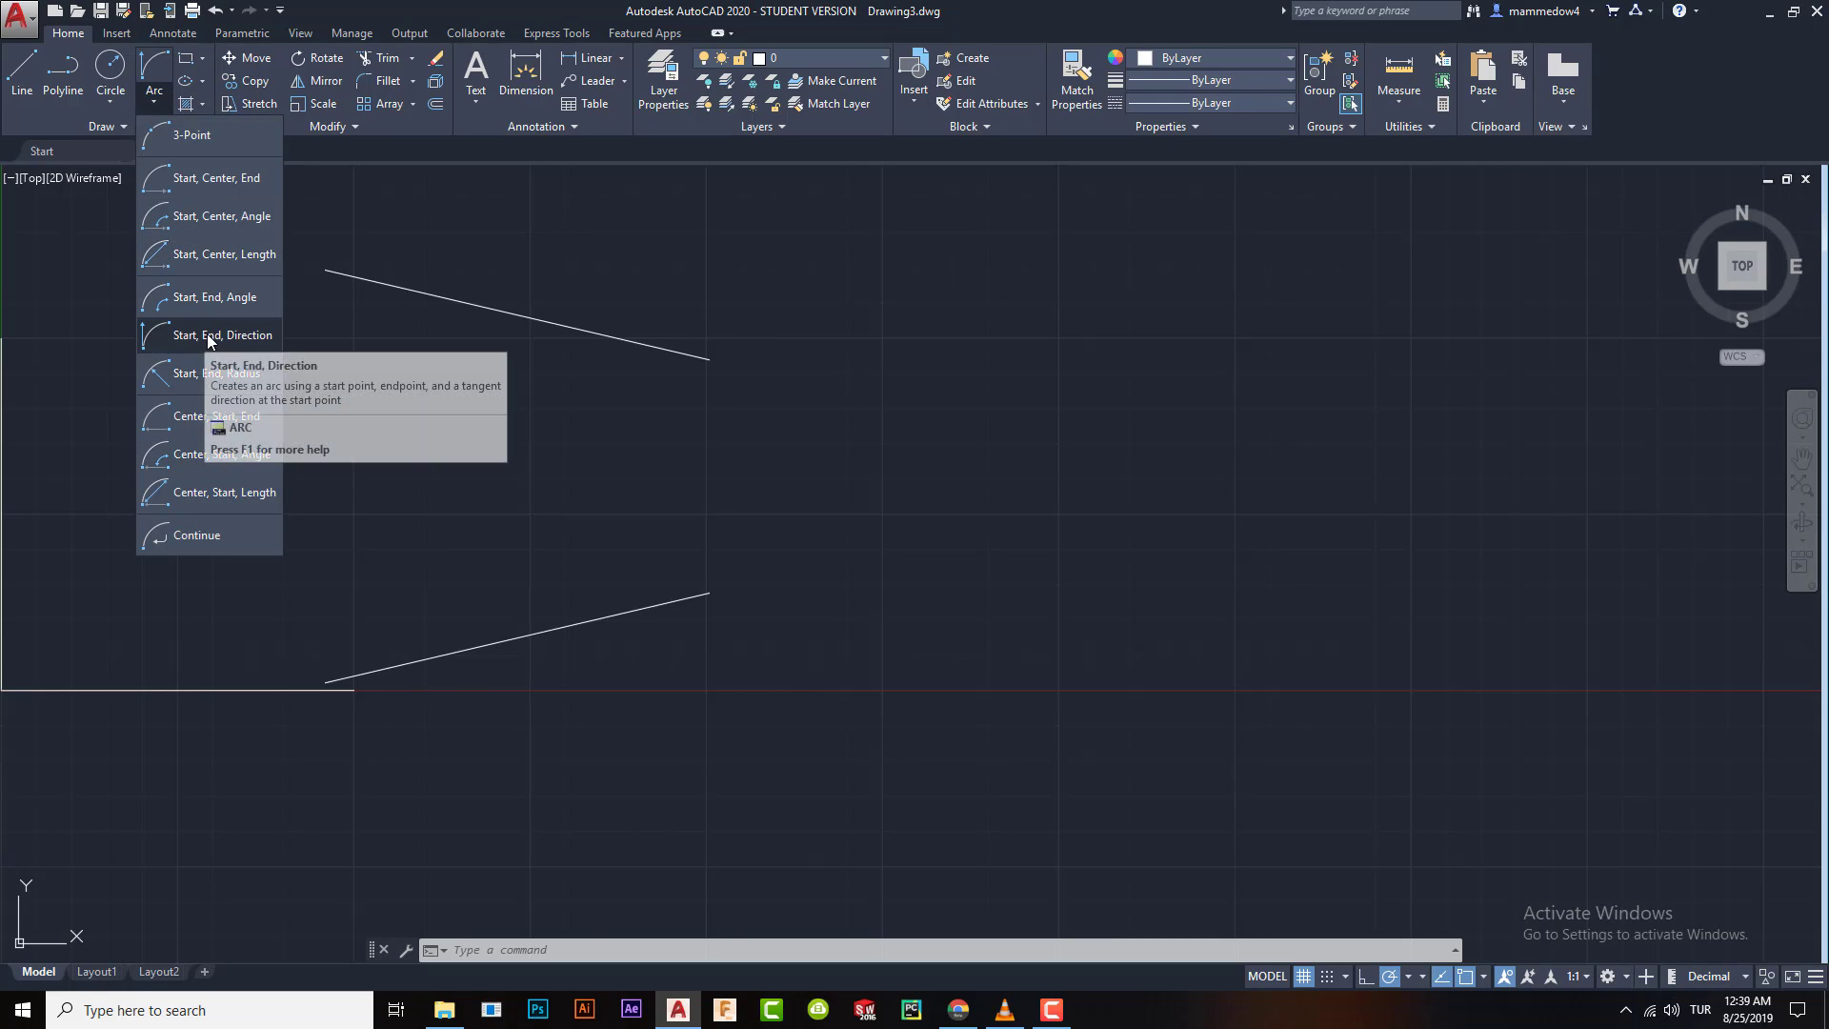
left_click(190, 335)
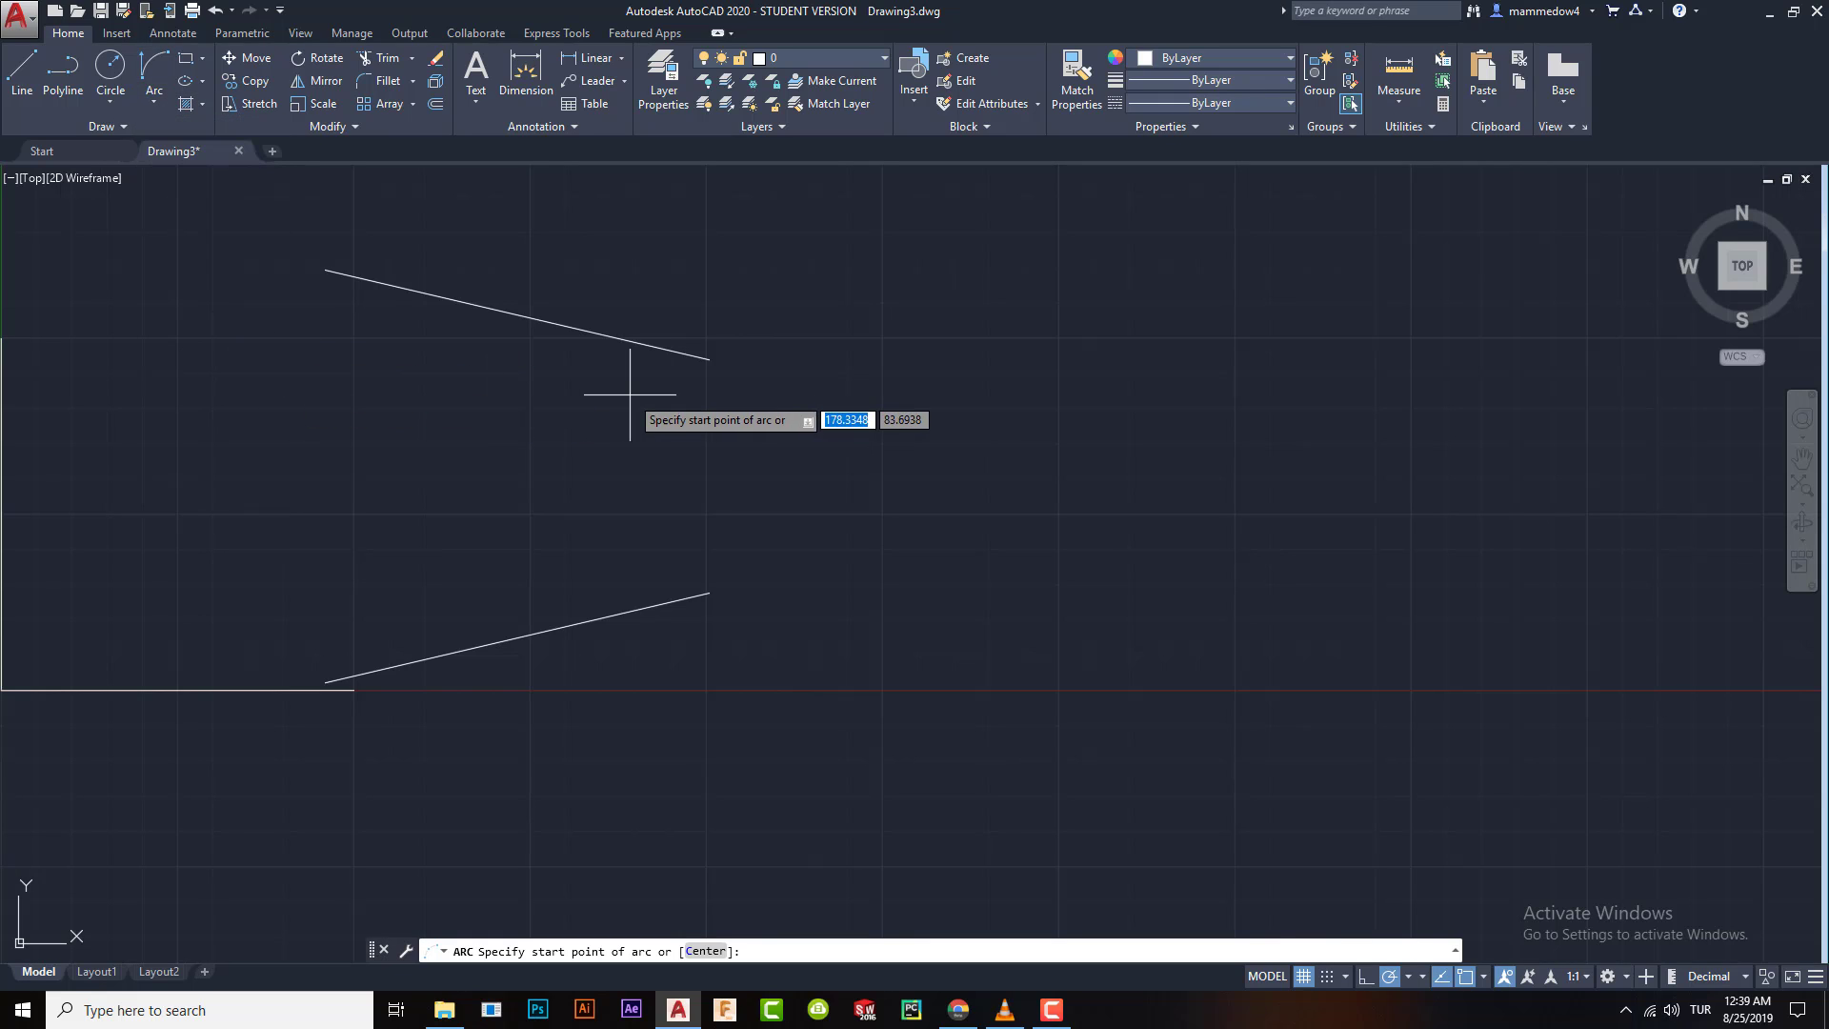
left_click(706, 358)
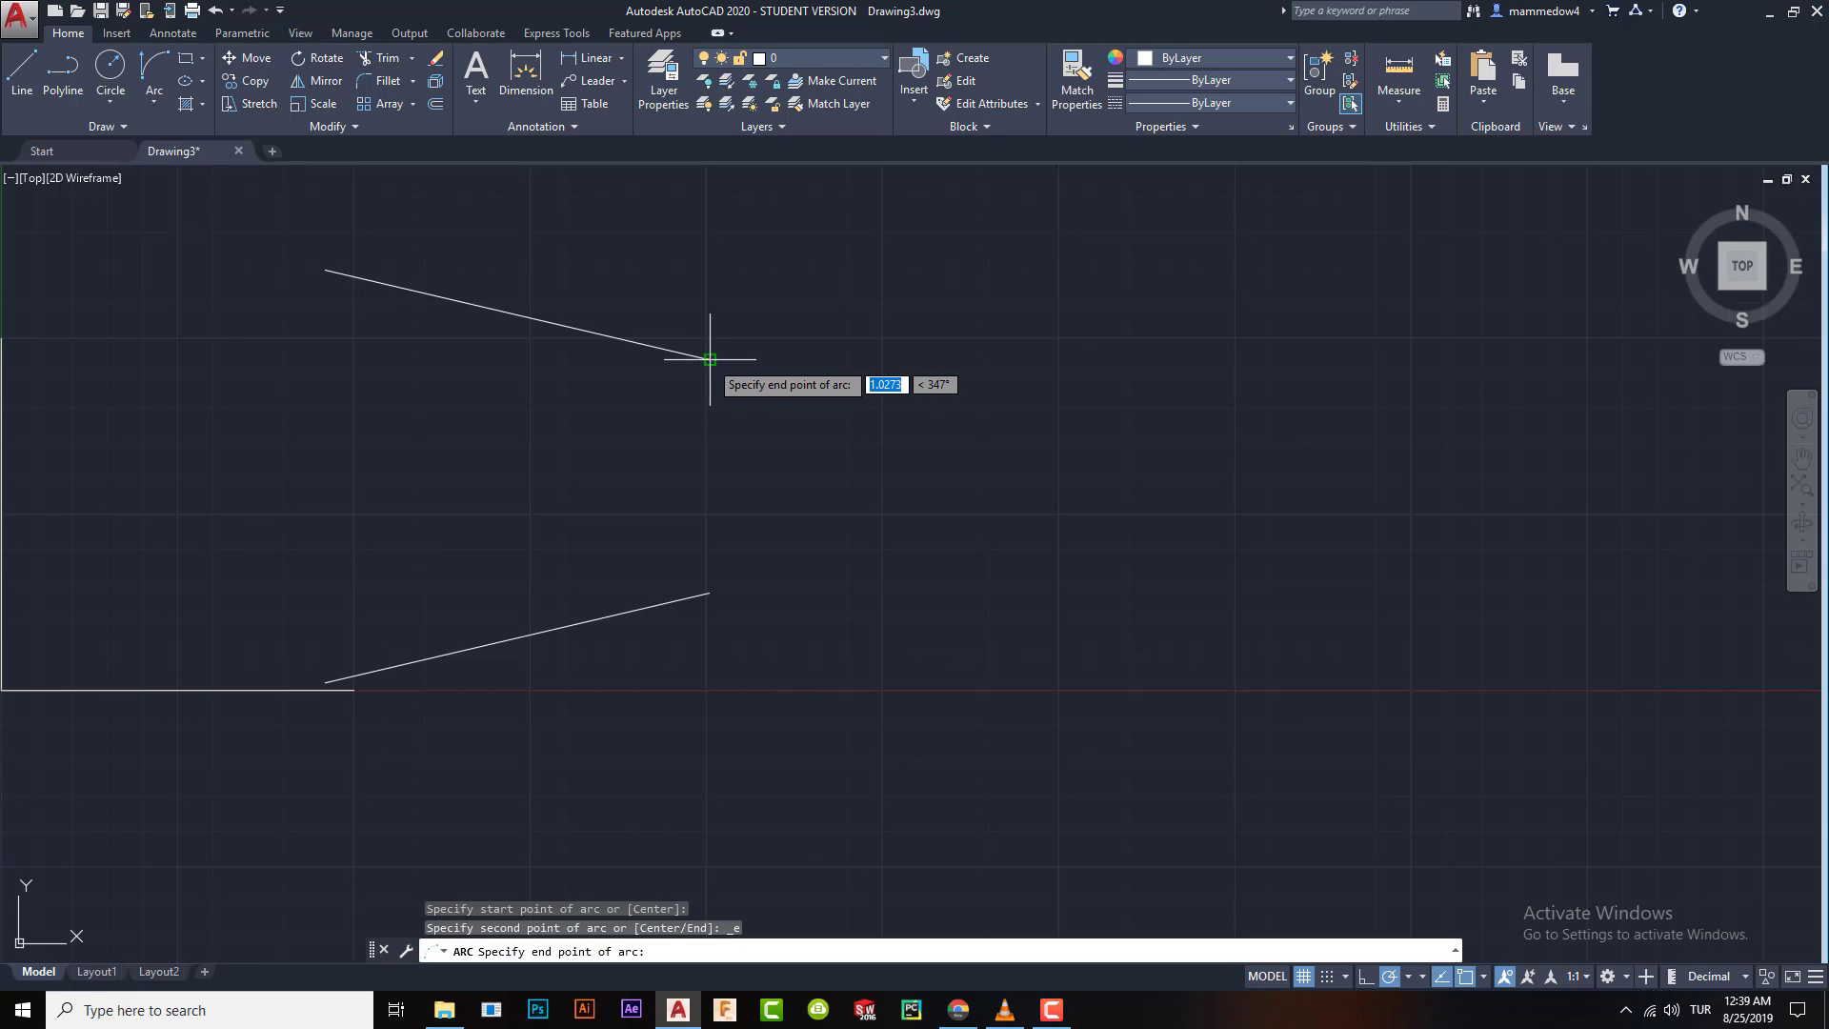
left_click(709, 592)
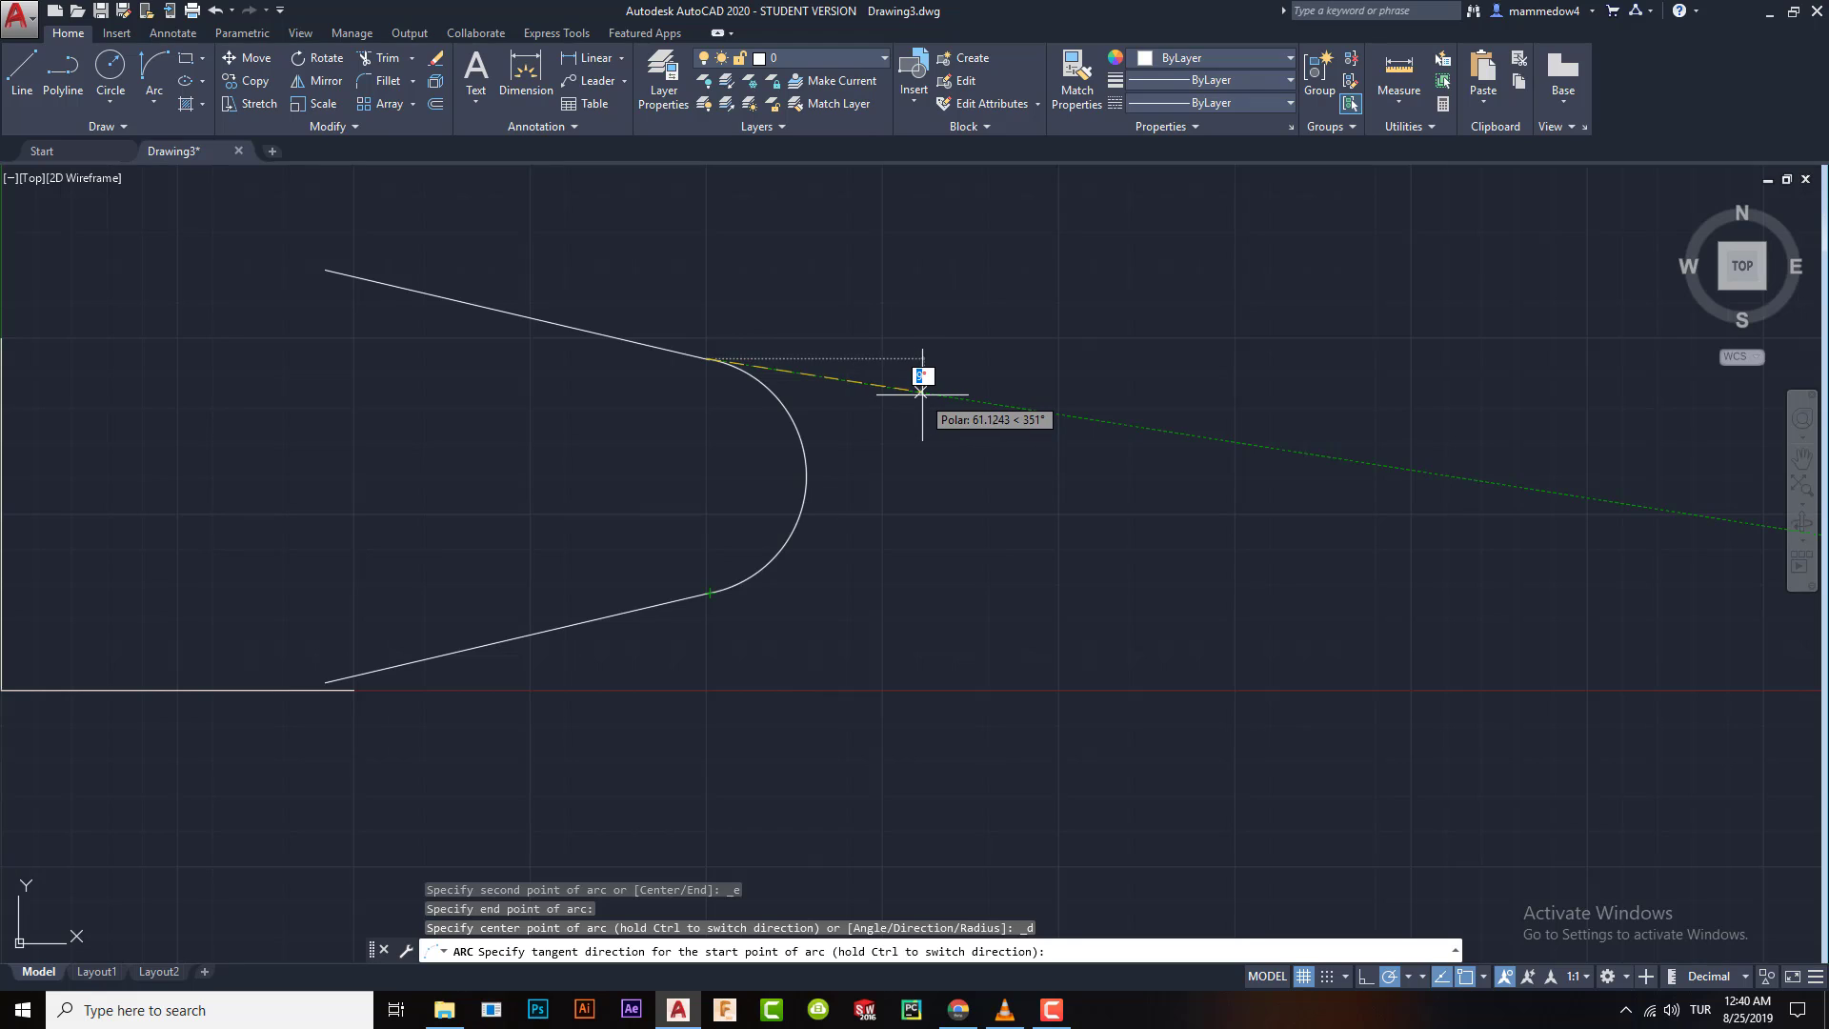
left_click(927, 393)
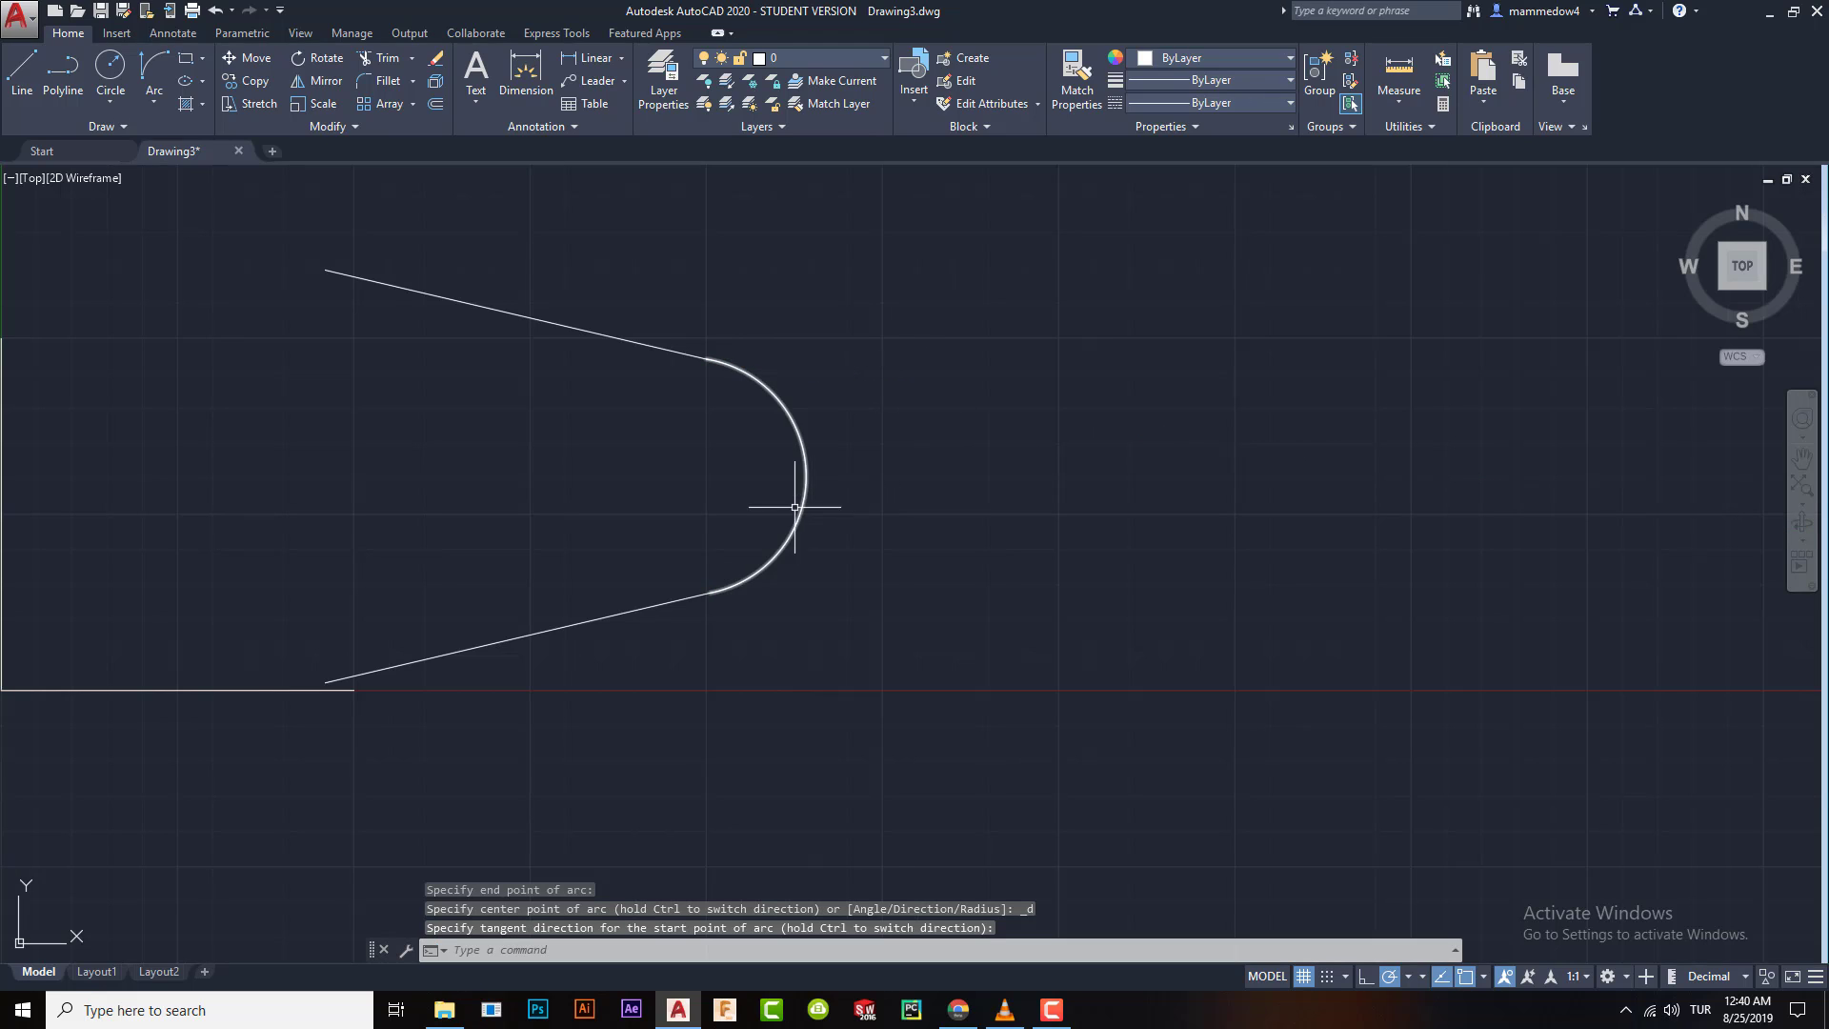
- Highlight both sloping lines and the connecting arc to examine how they join, and clear the selection
left_click(679, 599)
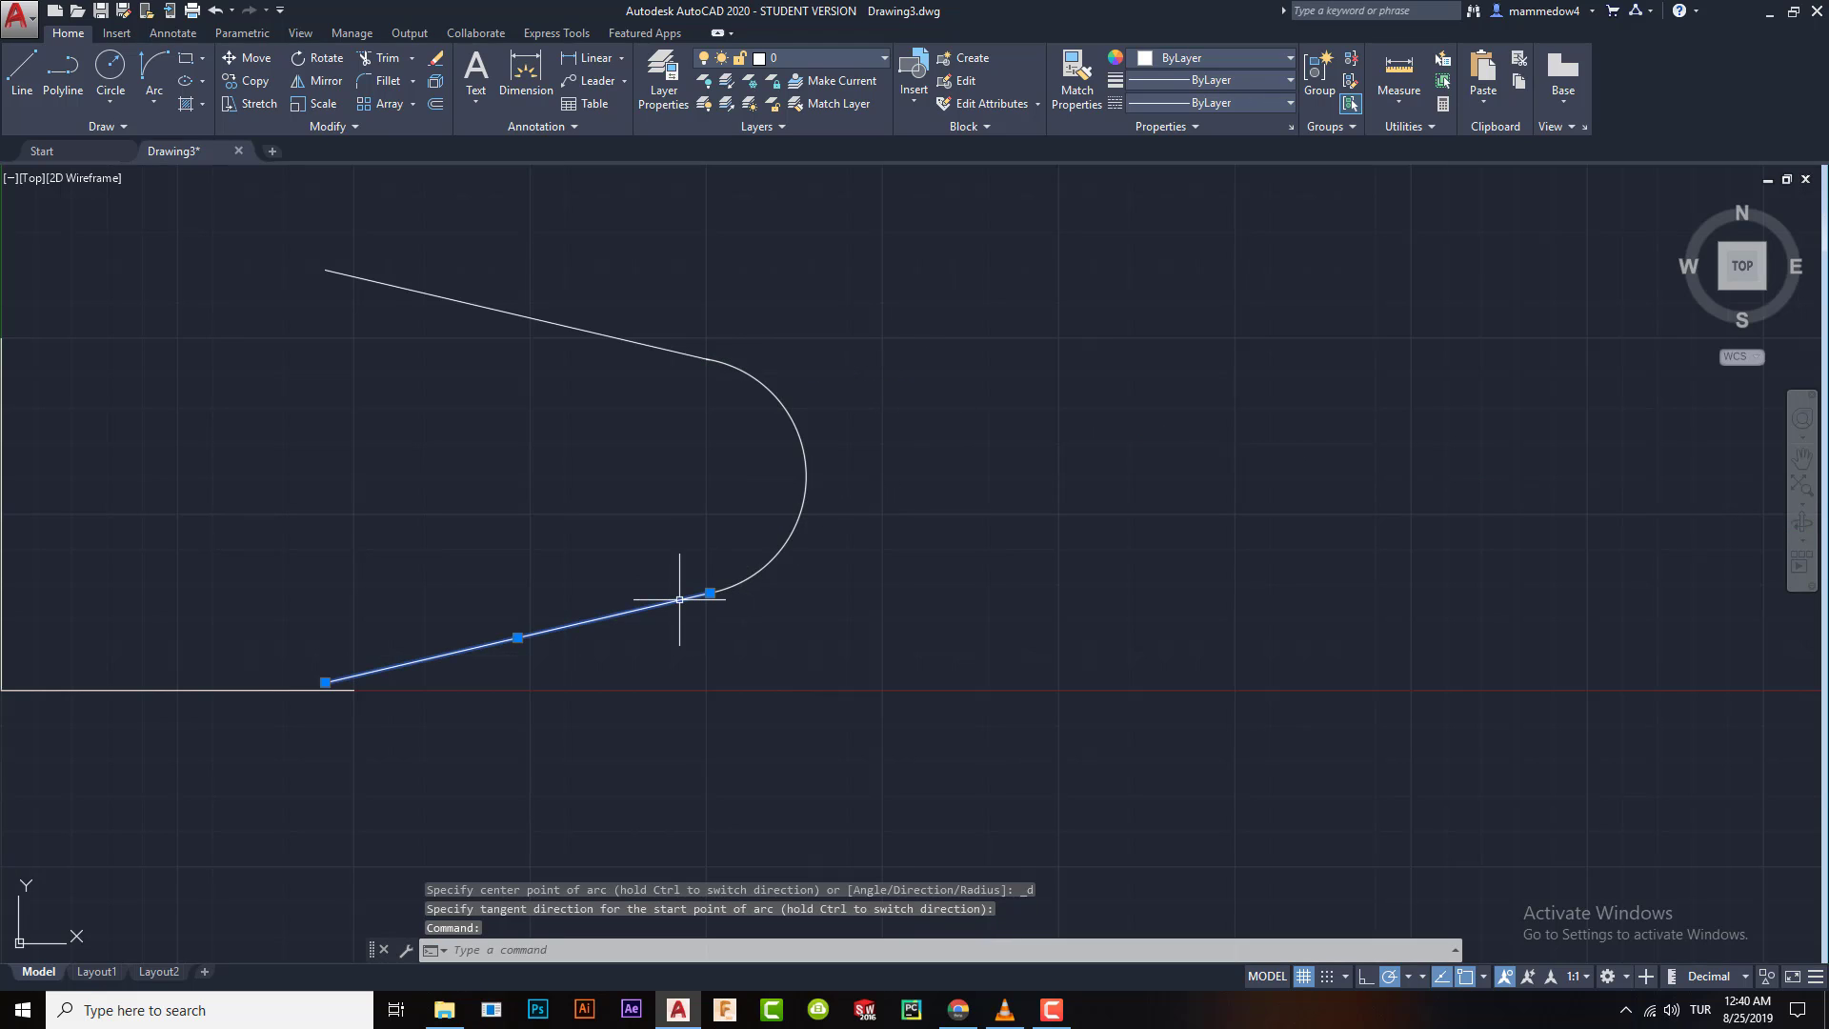
left_click(661, 356)
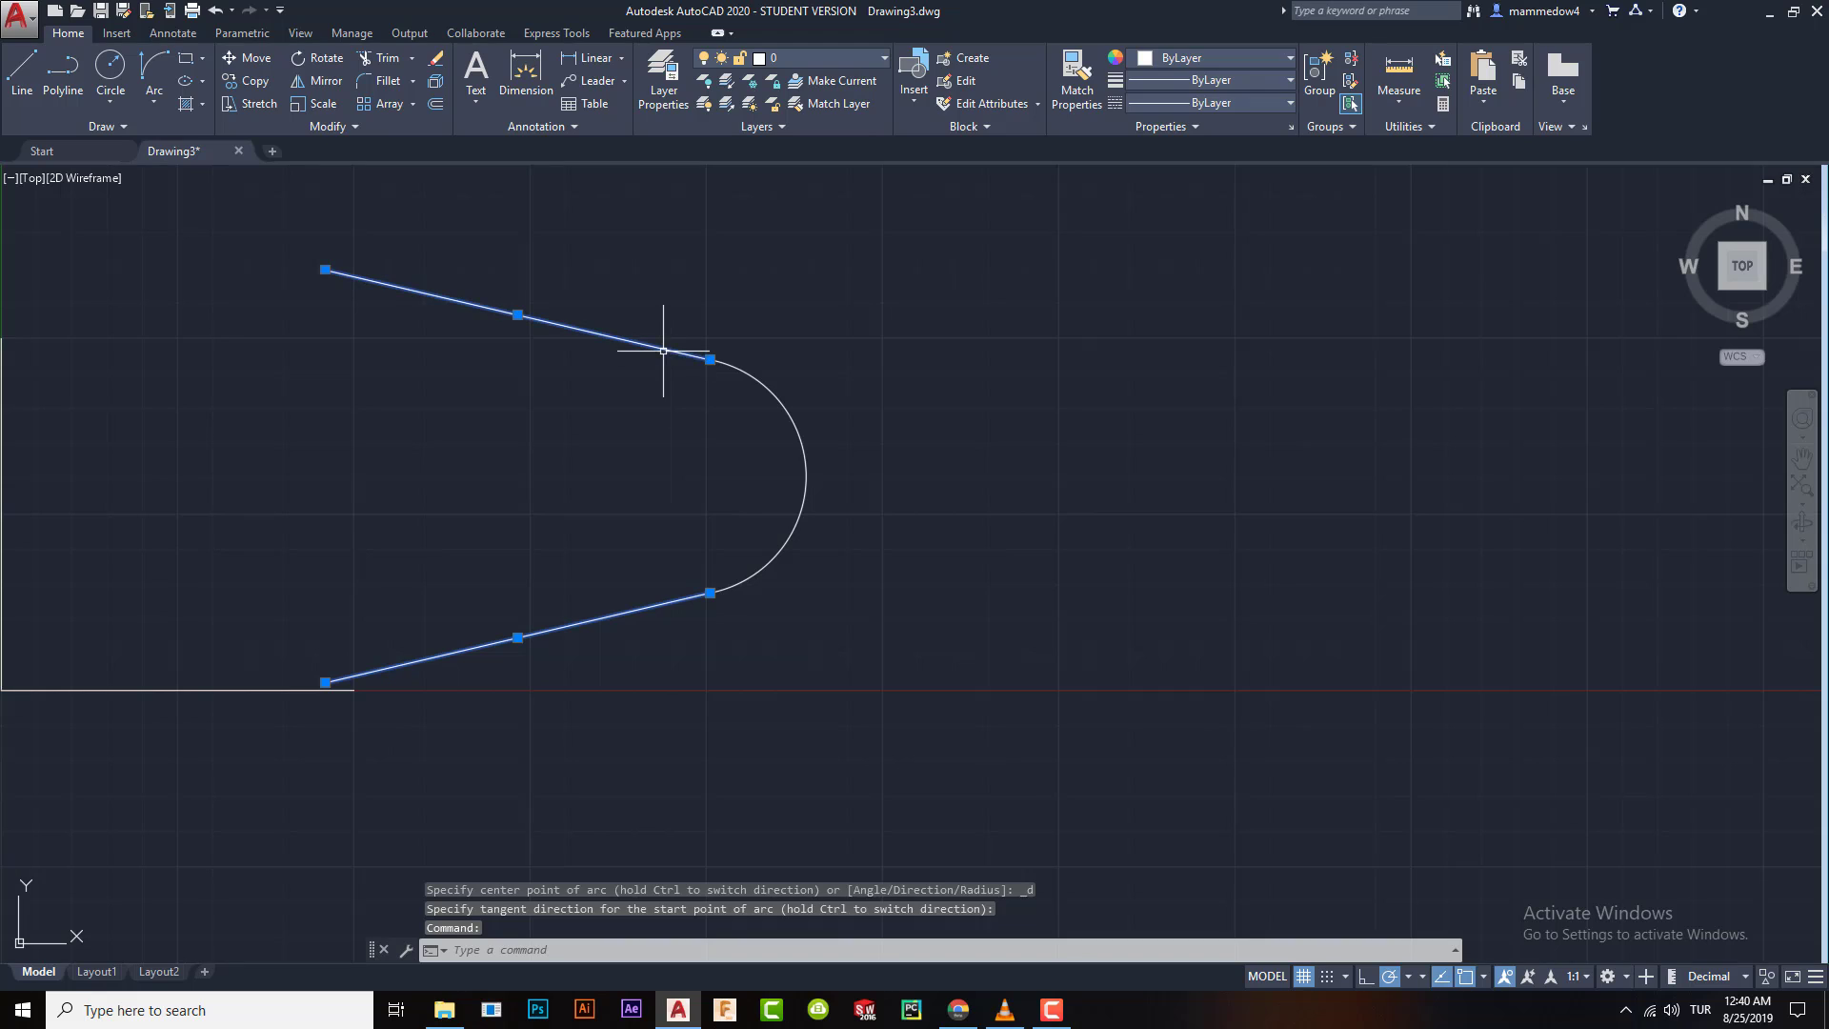
left_click(807, 473)
key("Escape")
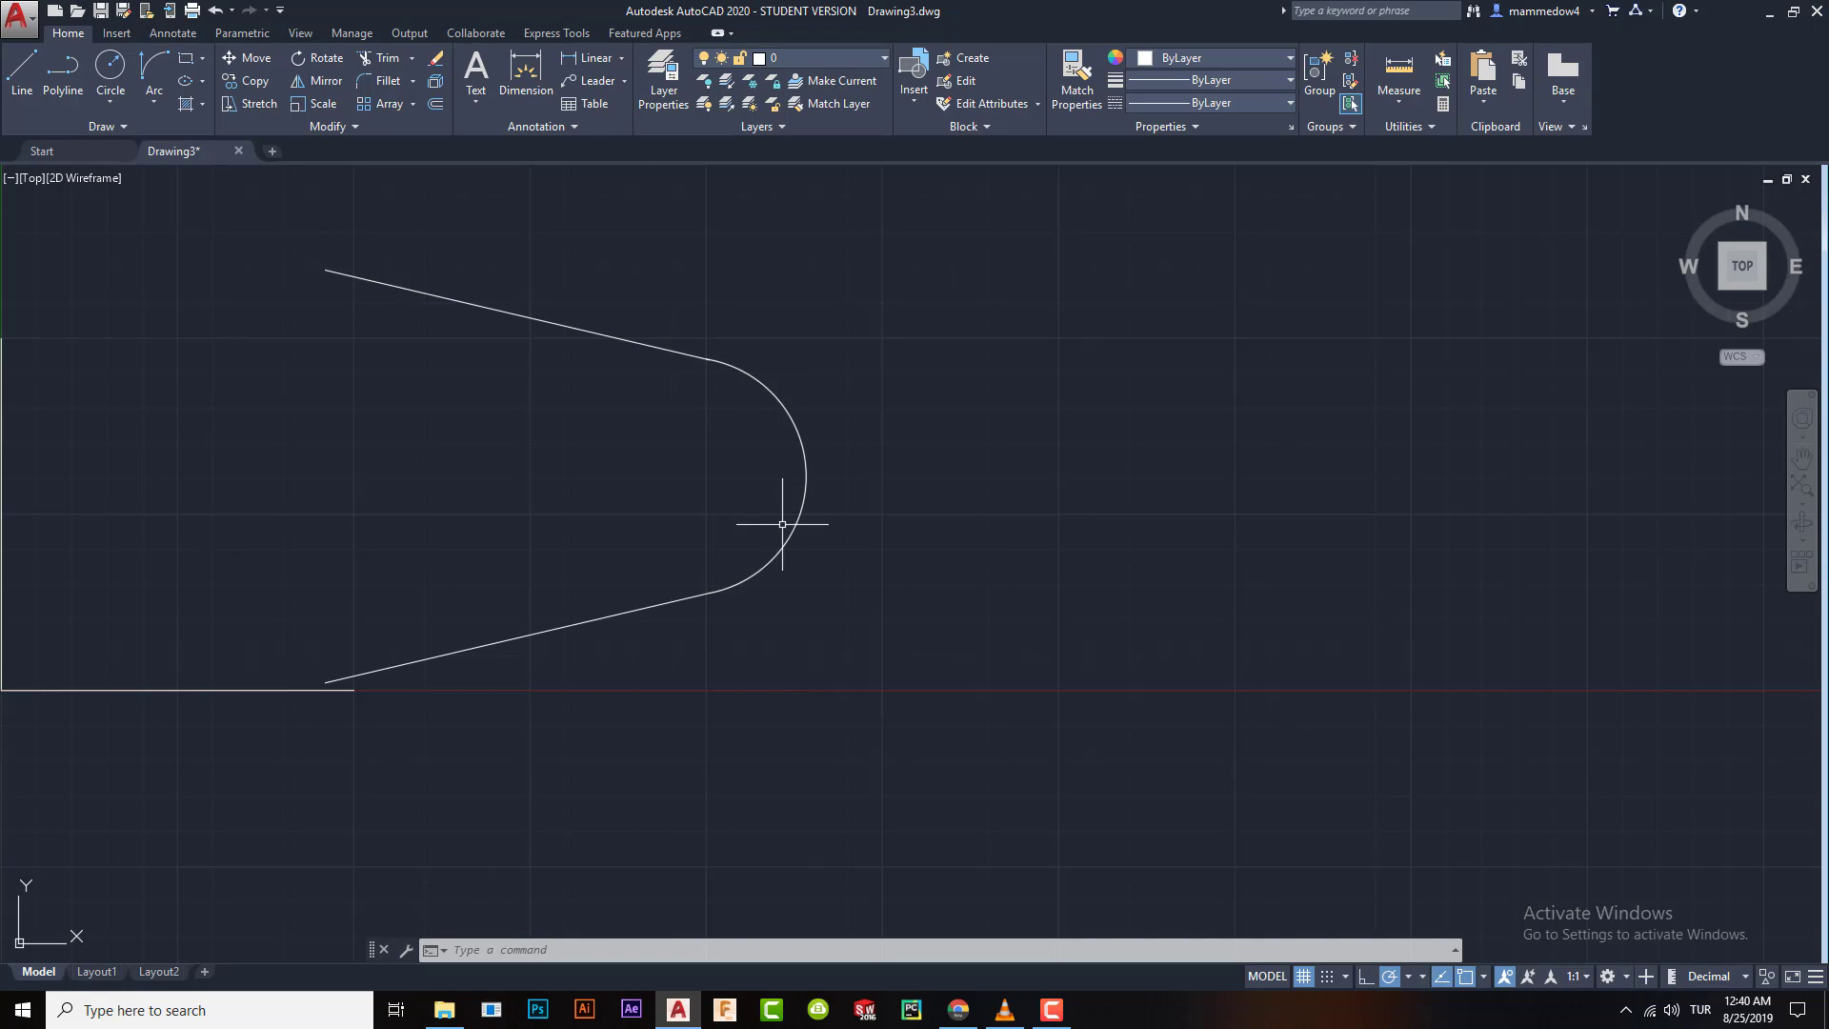
- Delete the upper sloping line, the connecting arc and the lower sloping line, leaving only the perpendicular reference lines
mouse_move(790, 480)
middle_mouse_down()
mouse_move(746, 436)
mouse_move(885, 457)
middle_mouse_up()
left_click(971, 351)
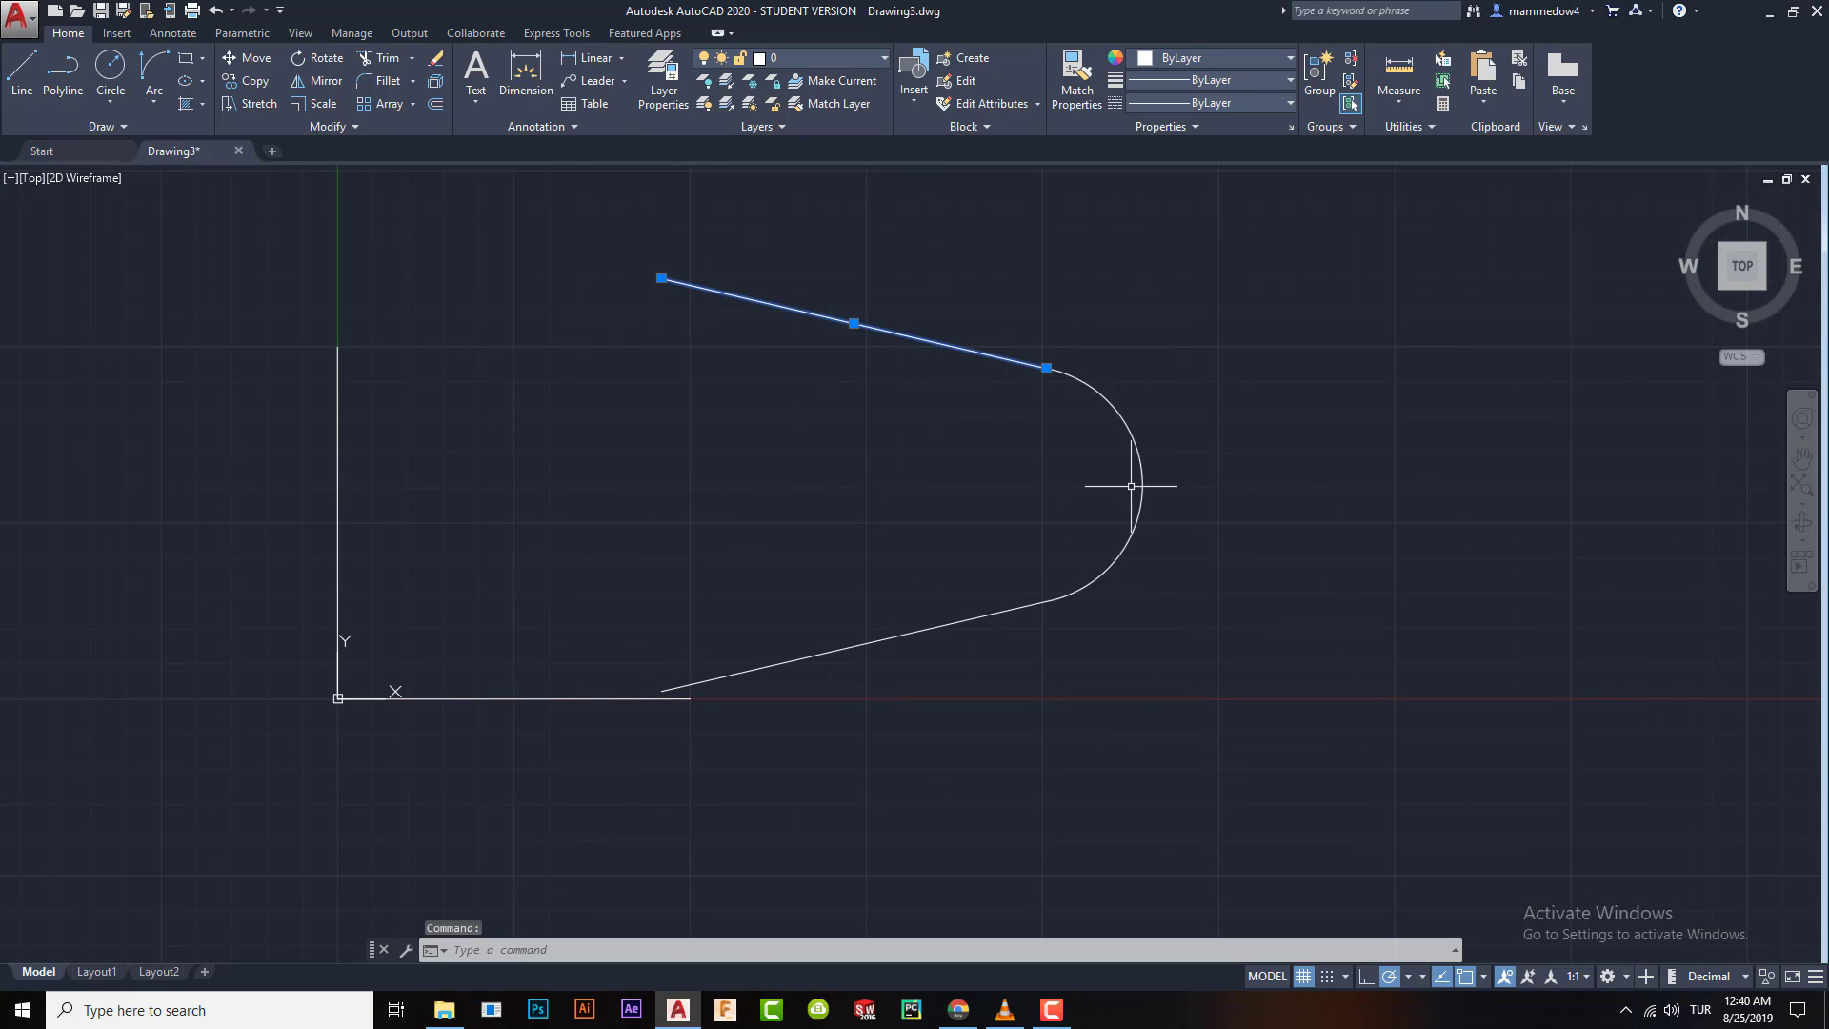
key("Delete")
left_click(1143, 480)
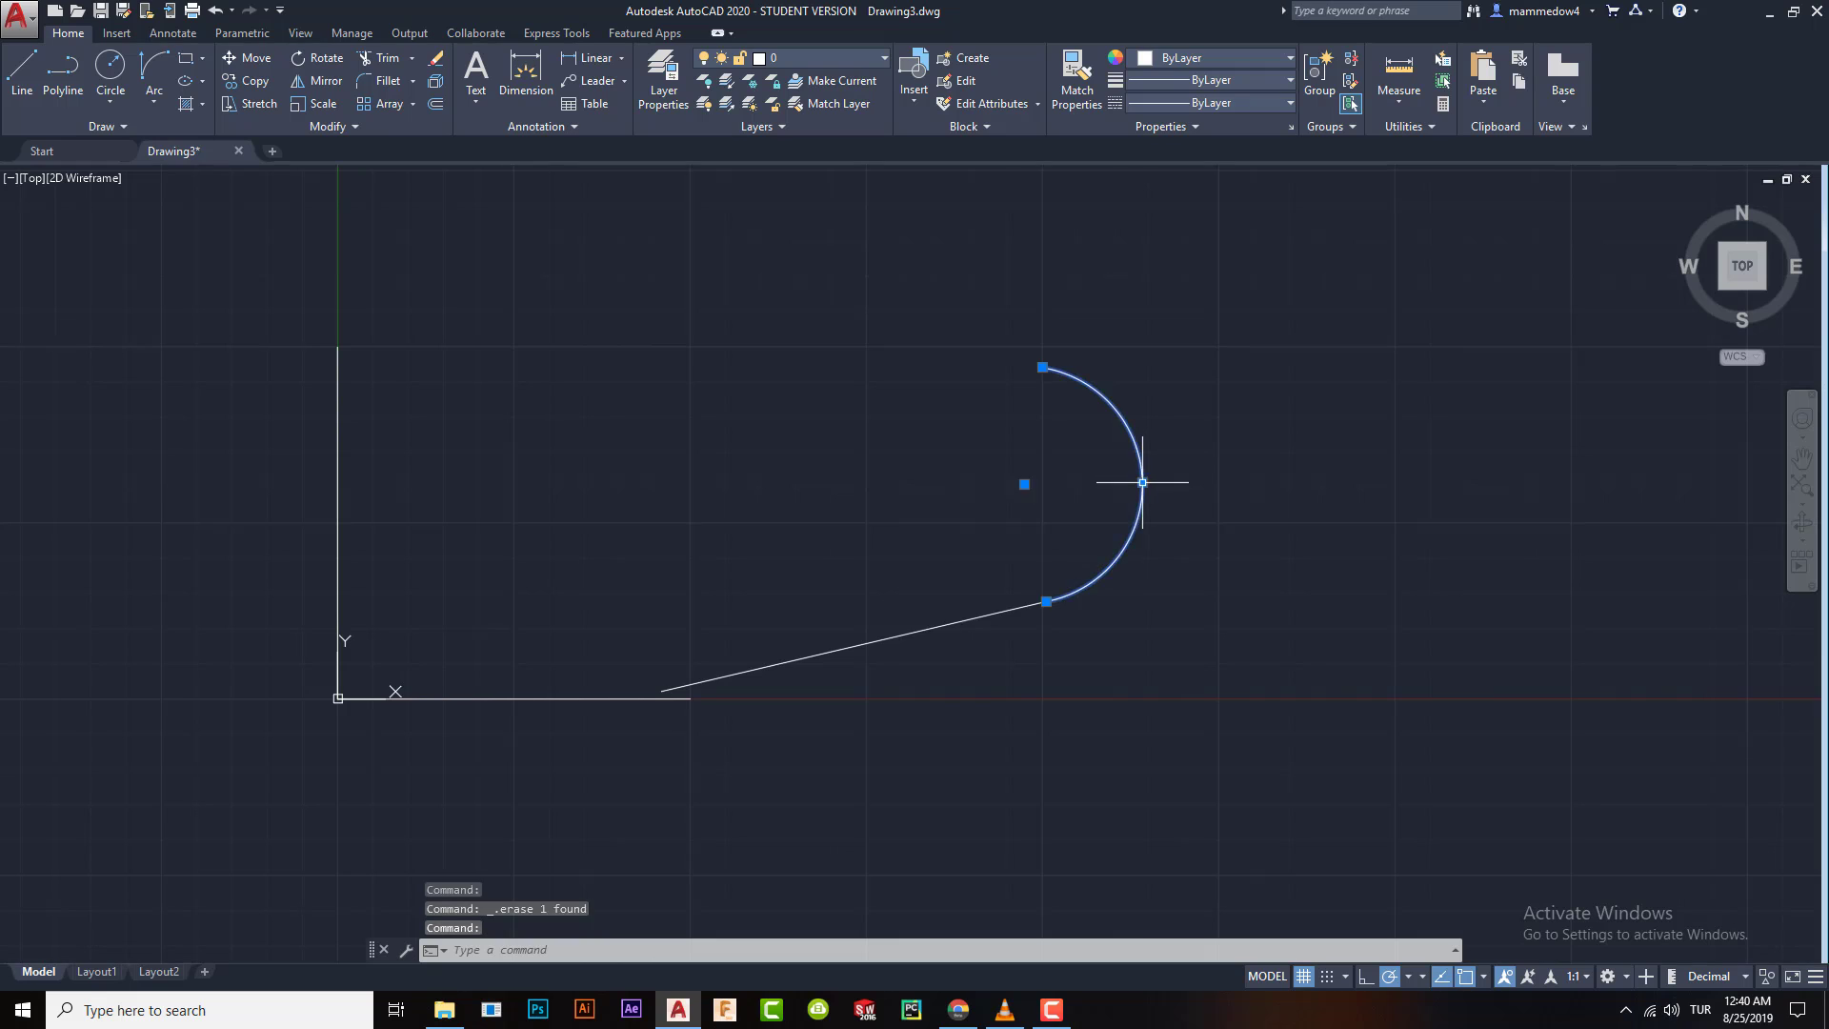
key("Delete")
left_click(964, 620)
key("Delete")
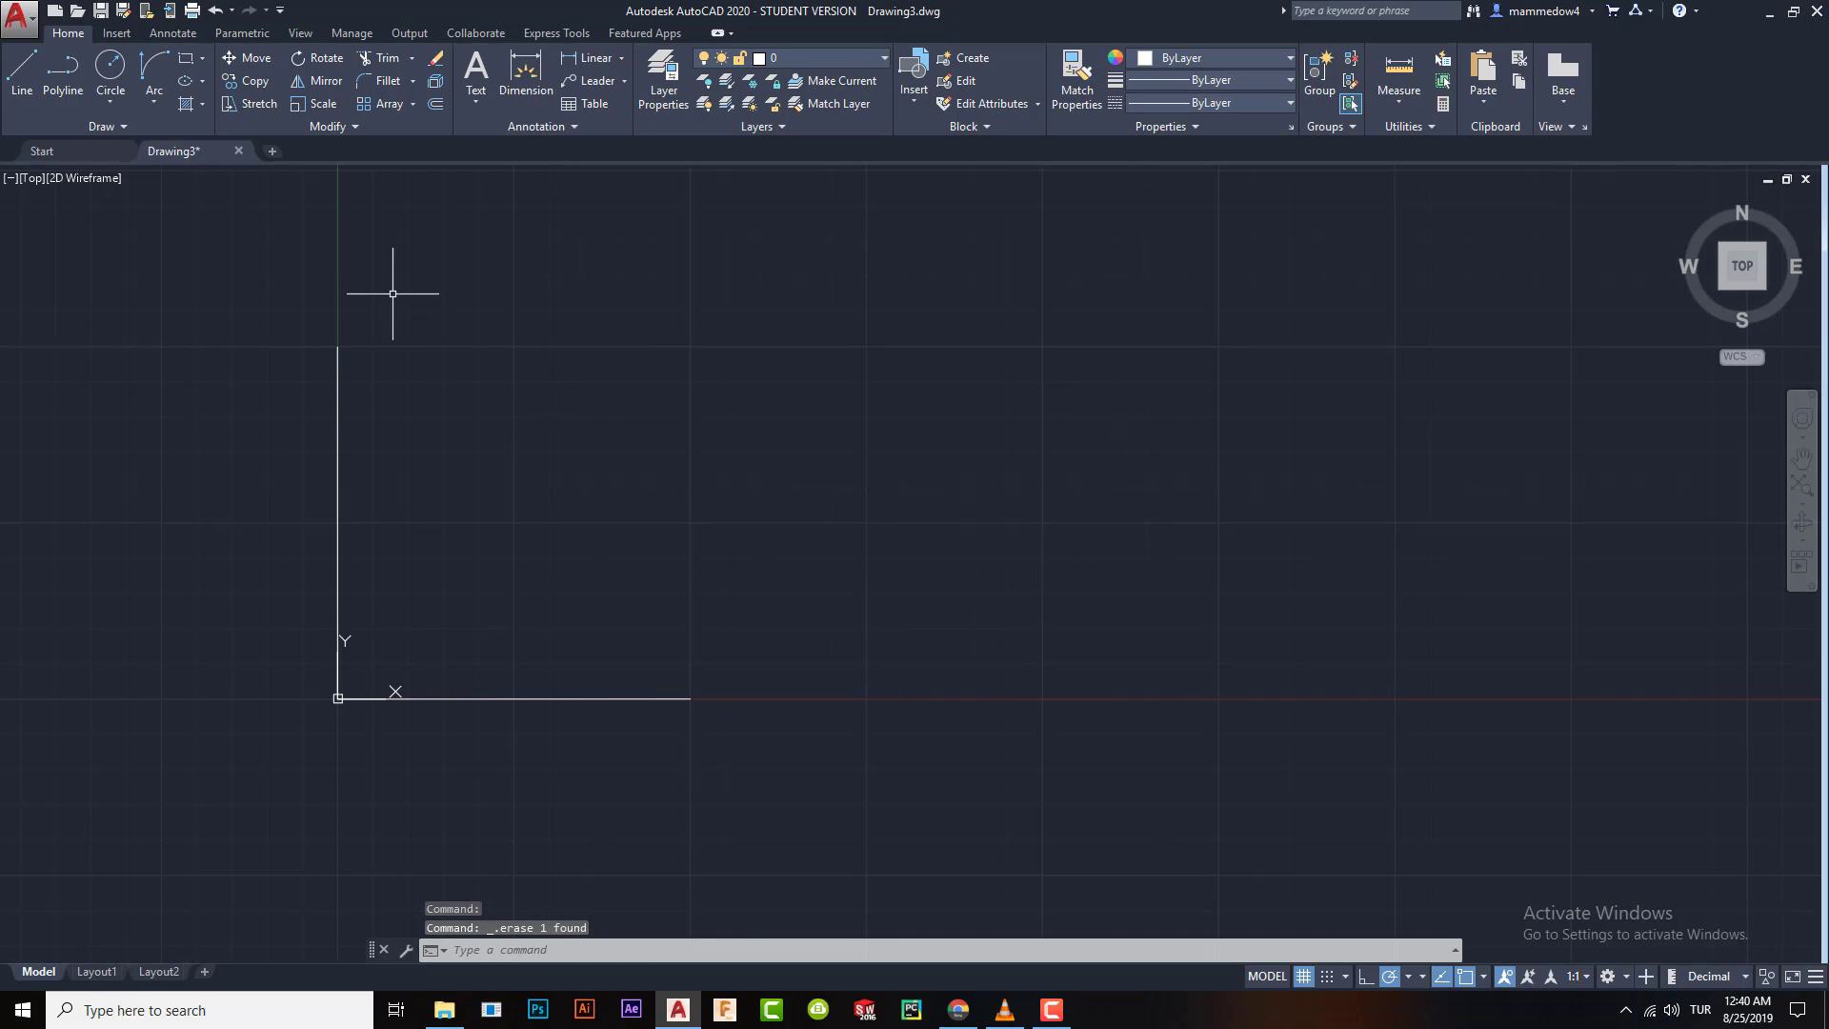
- Draw a Start, End, Radius arc from the horizontal line's right end to the vertical line's top with radius 100, and delete it
middle_click_drag(486, 404, 646, 416)
left_click(152, 101)
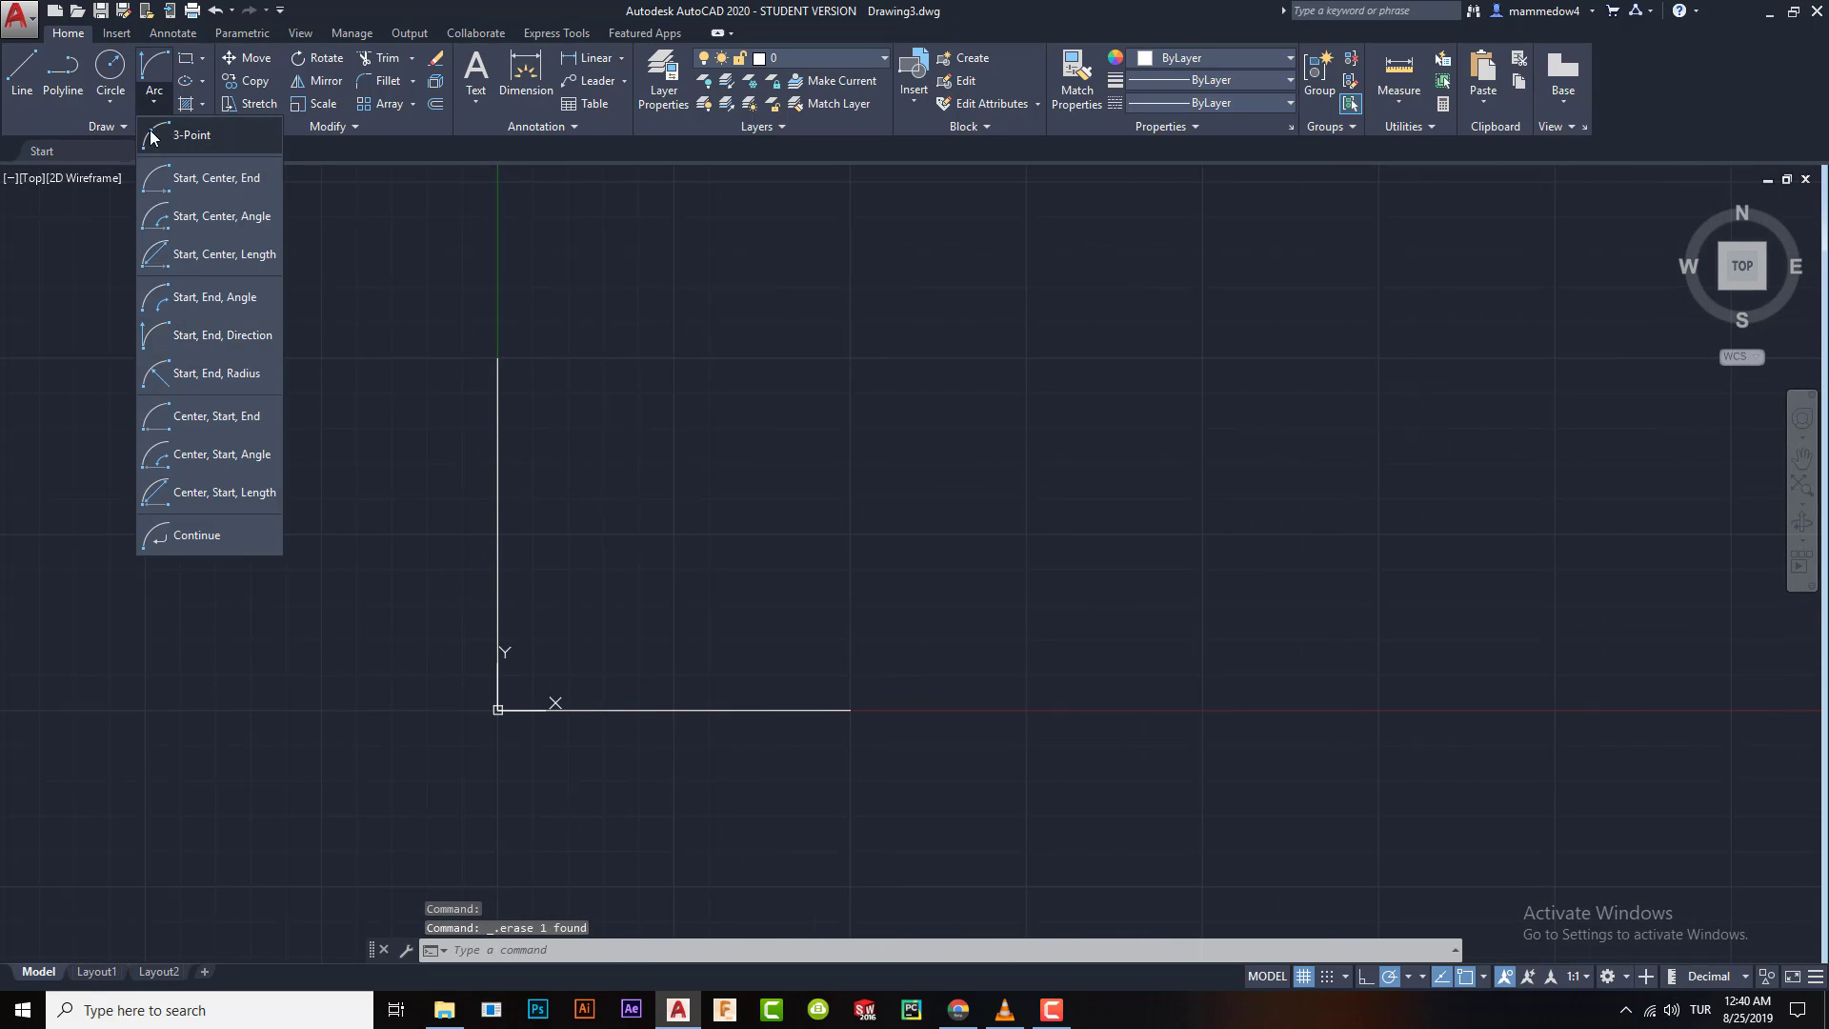
left_click(227, 373)
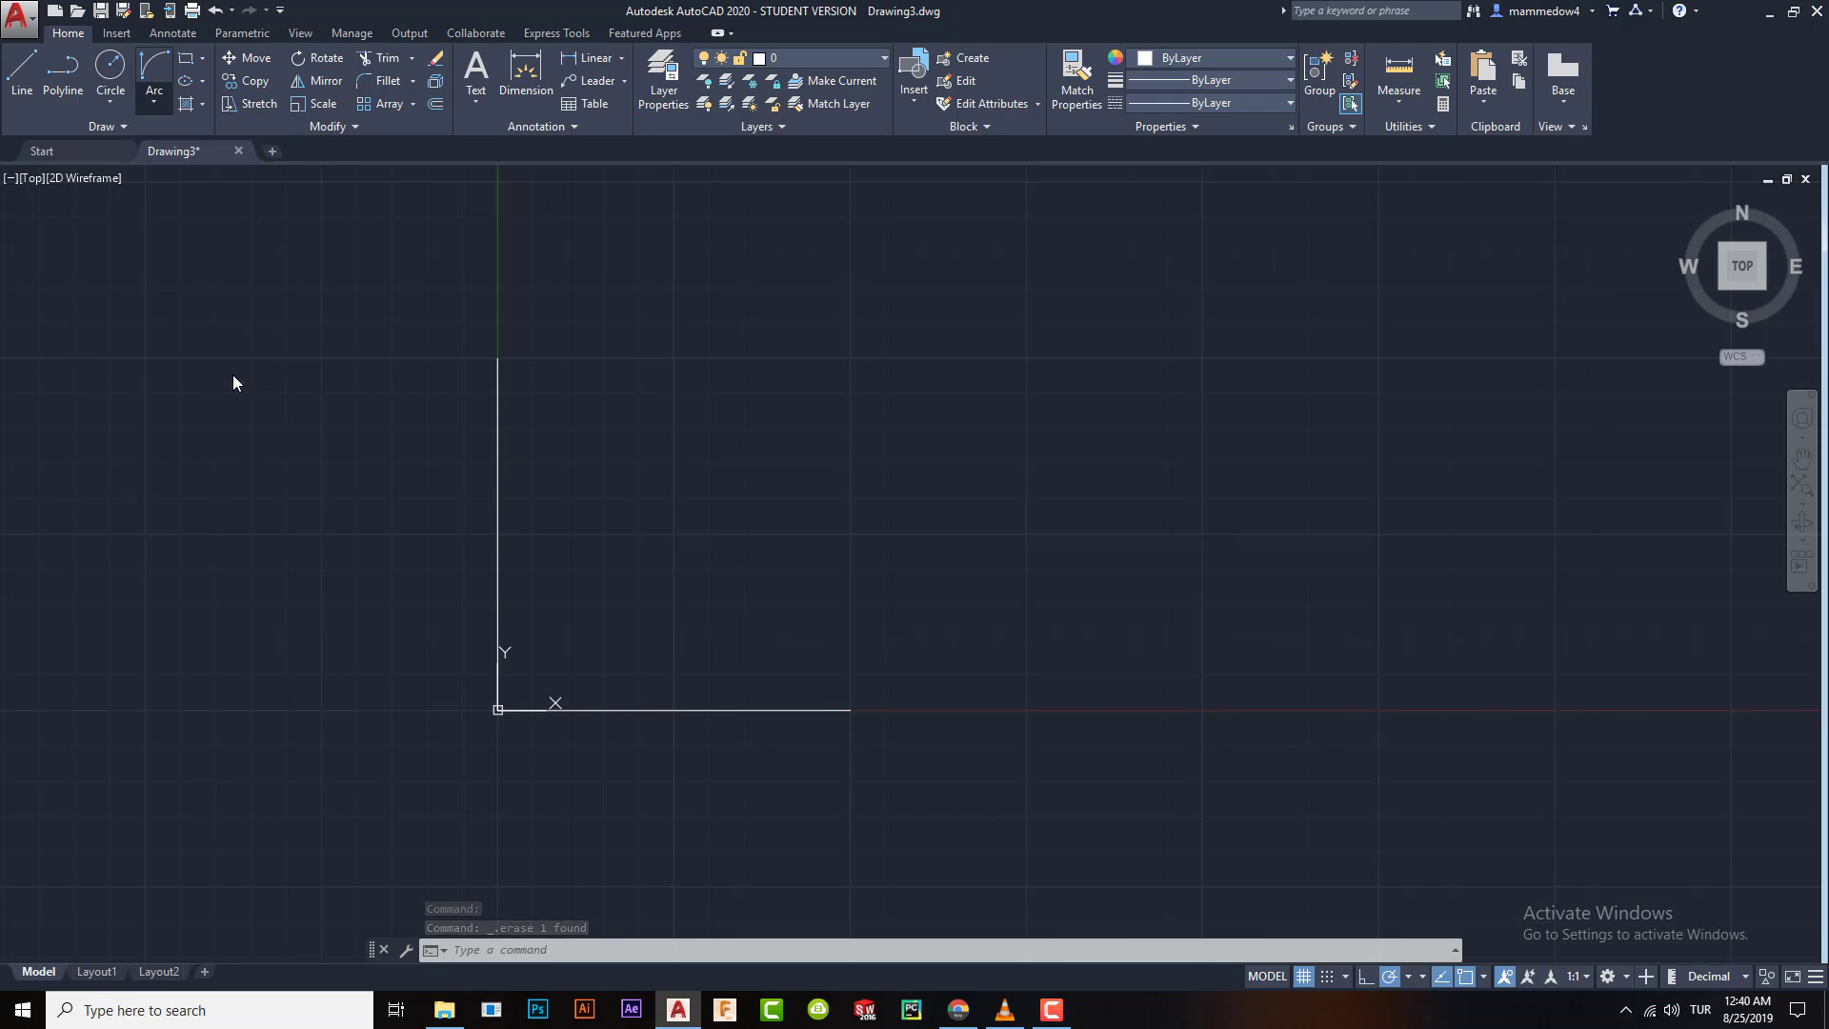
left_click(849, 707)
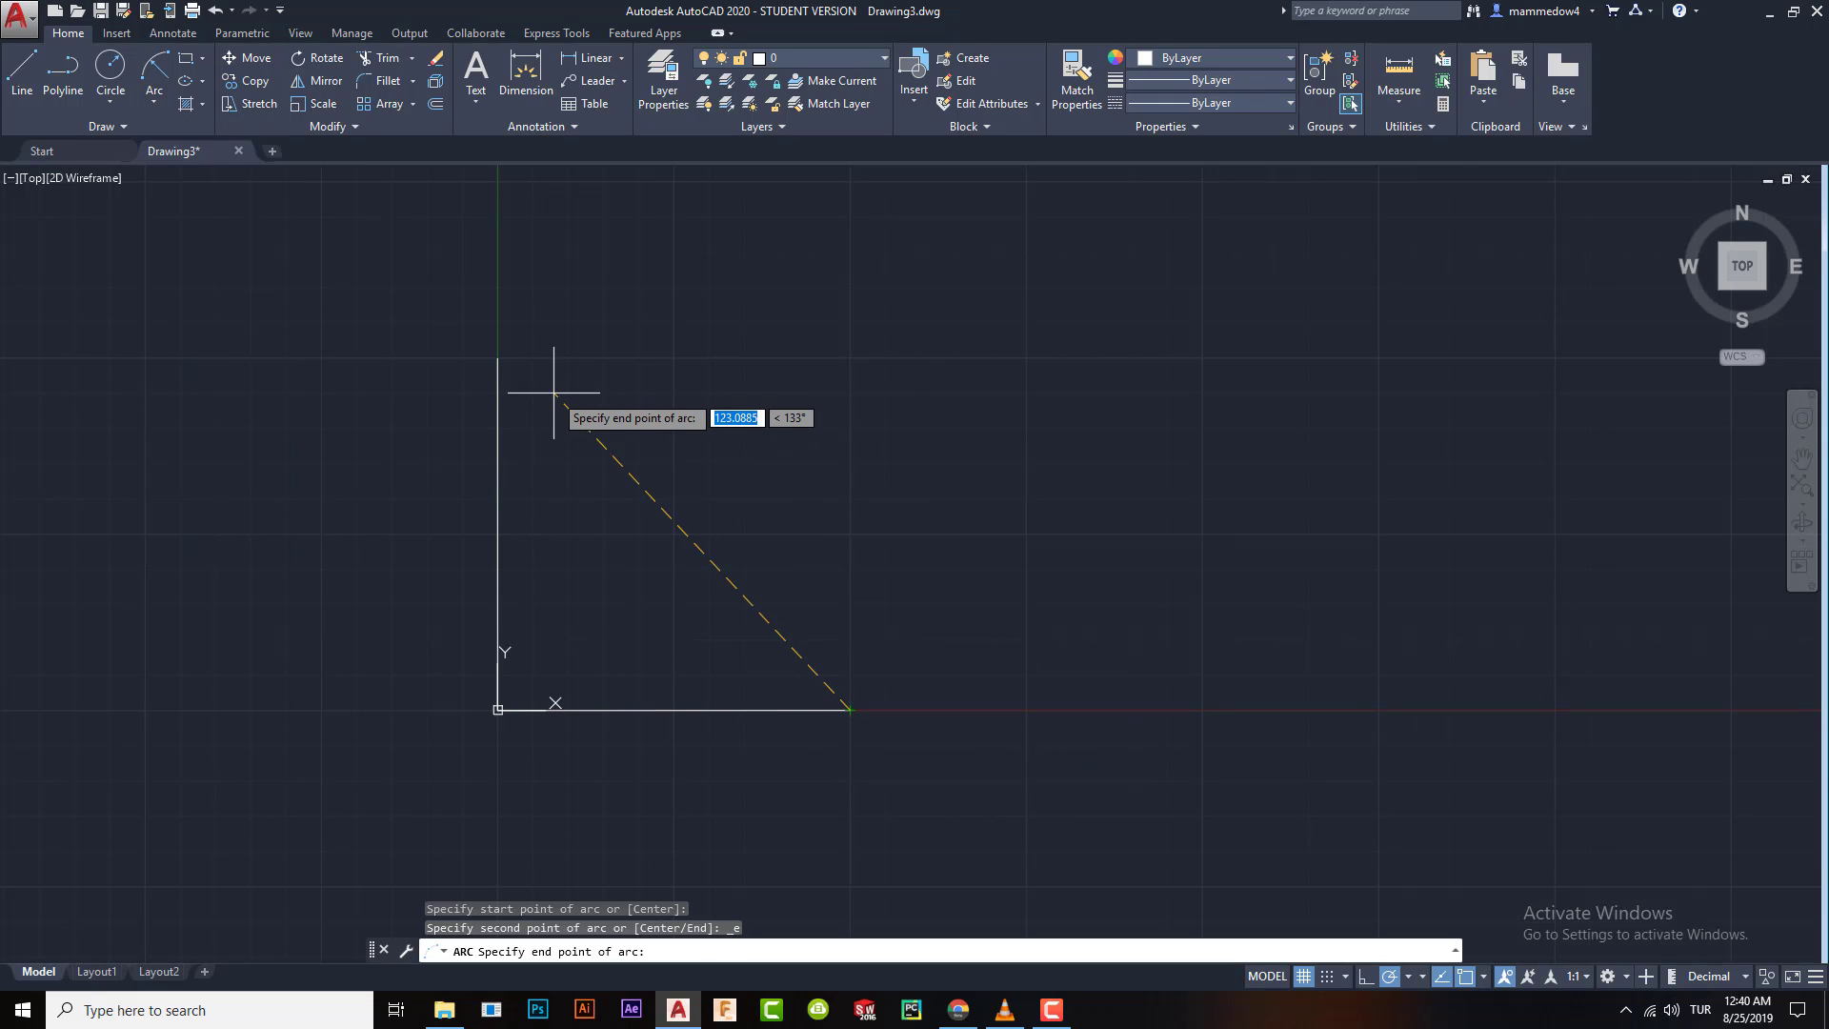
left_click(499, 360)
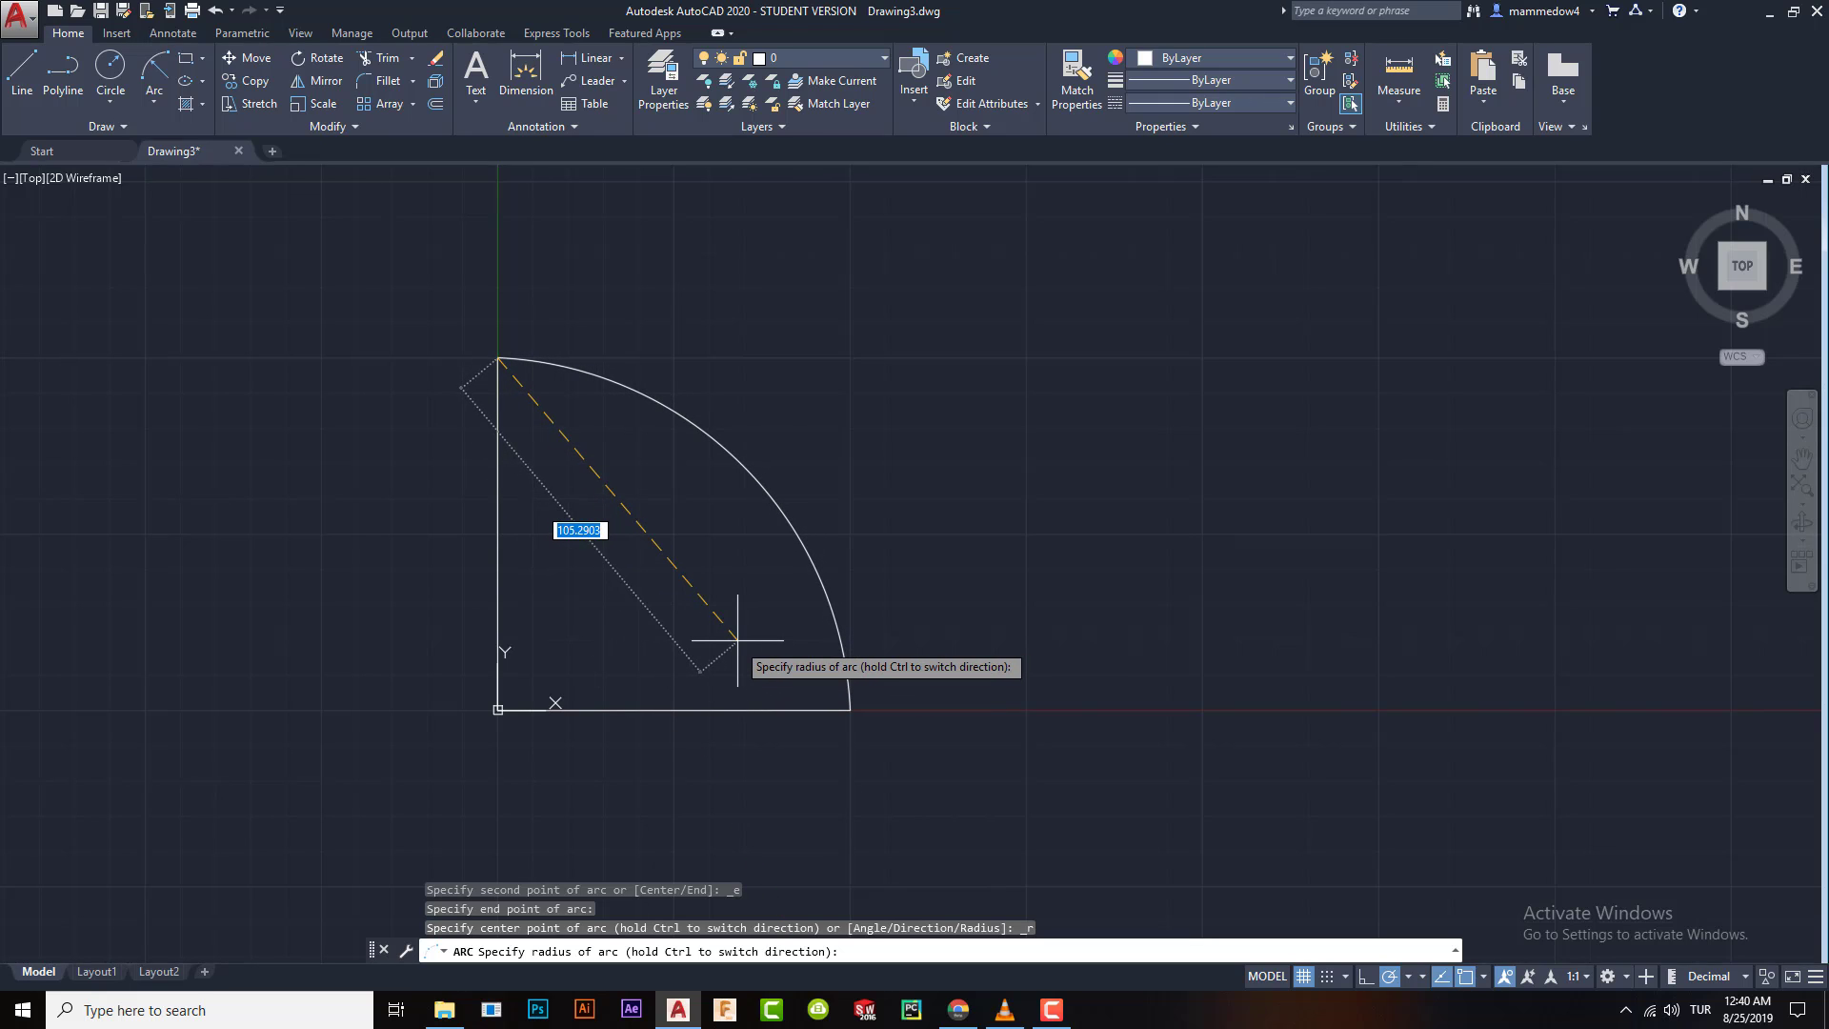
type("0")
key("Return")
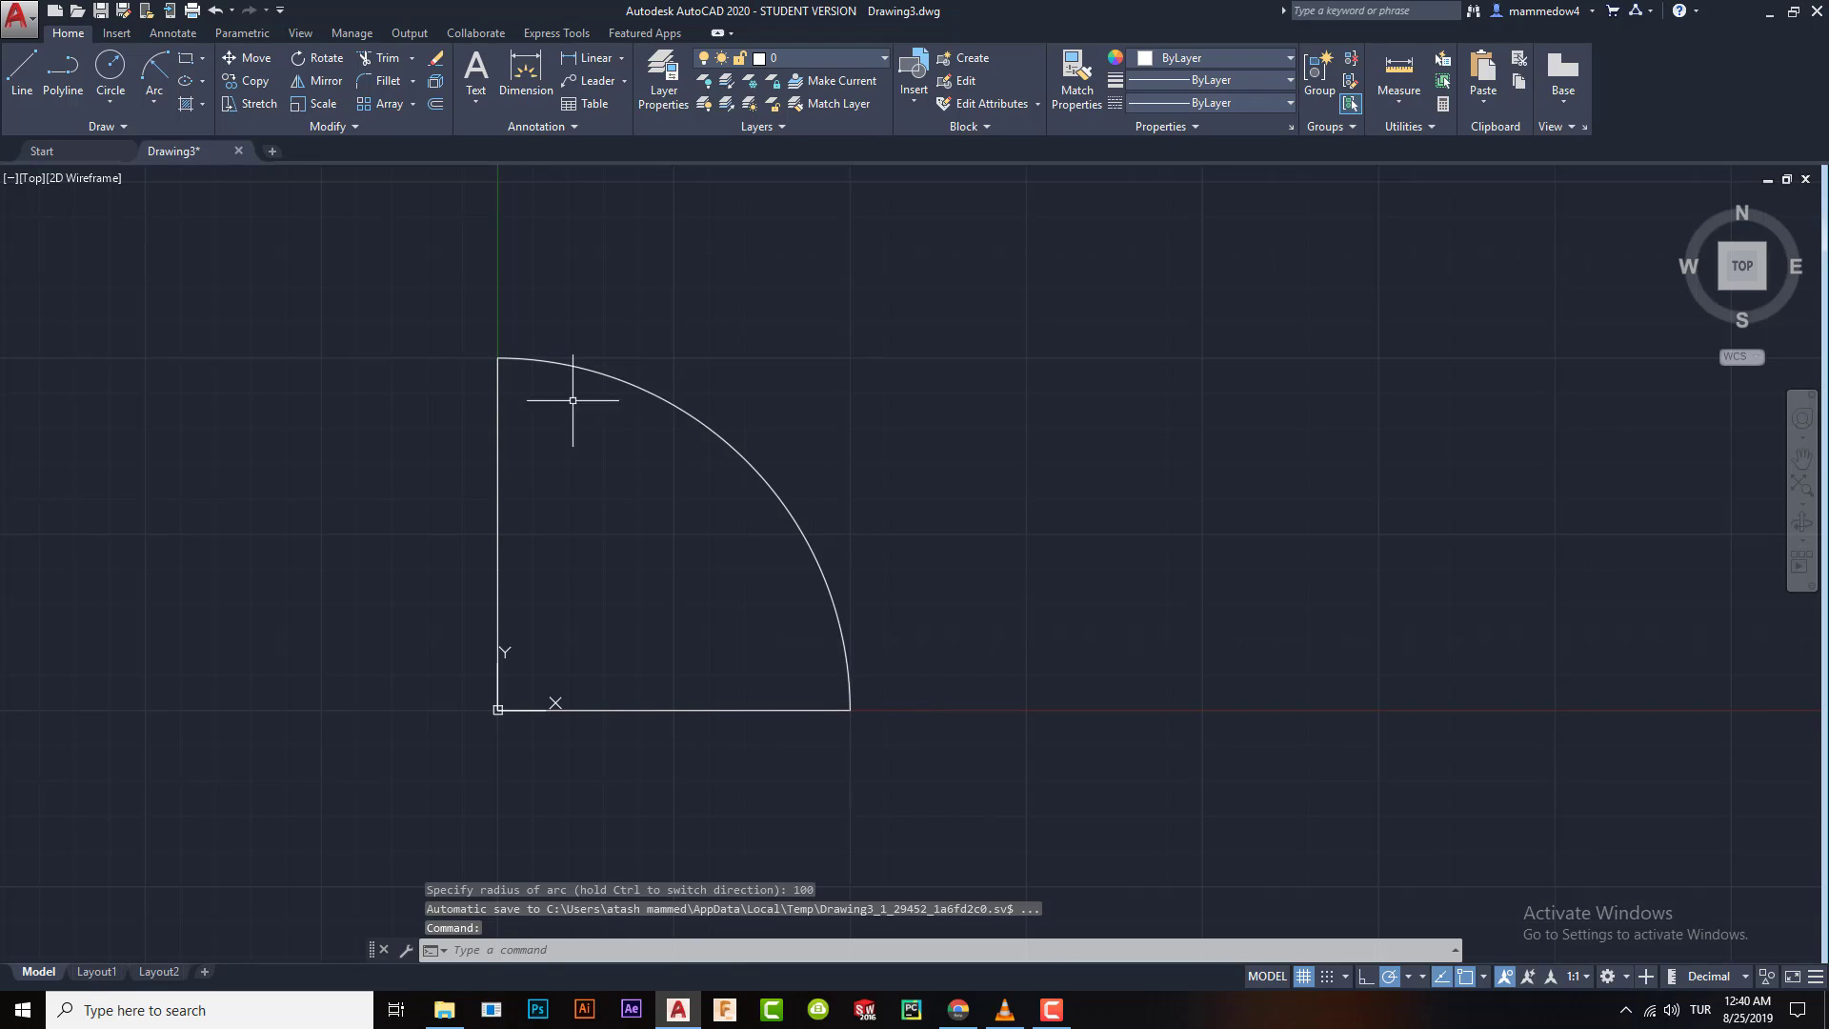
left_click(759, 476)
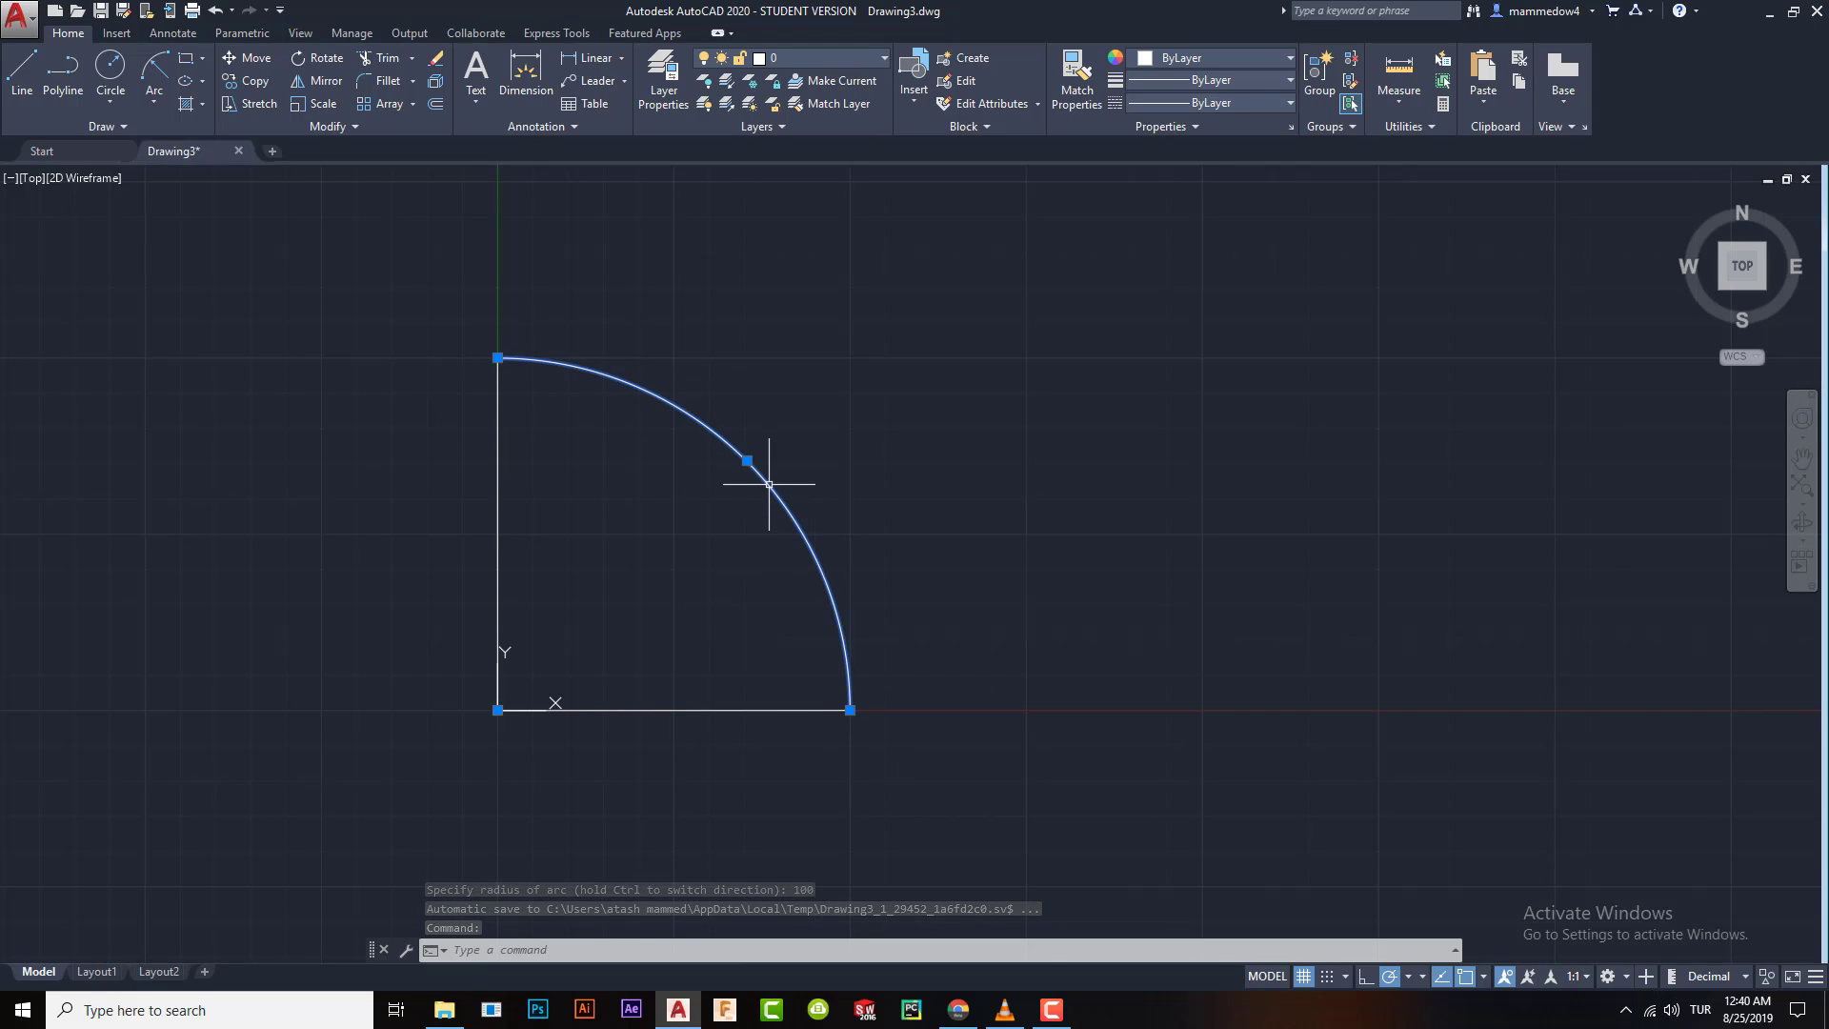
key("Delete")
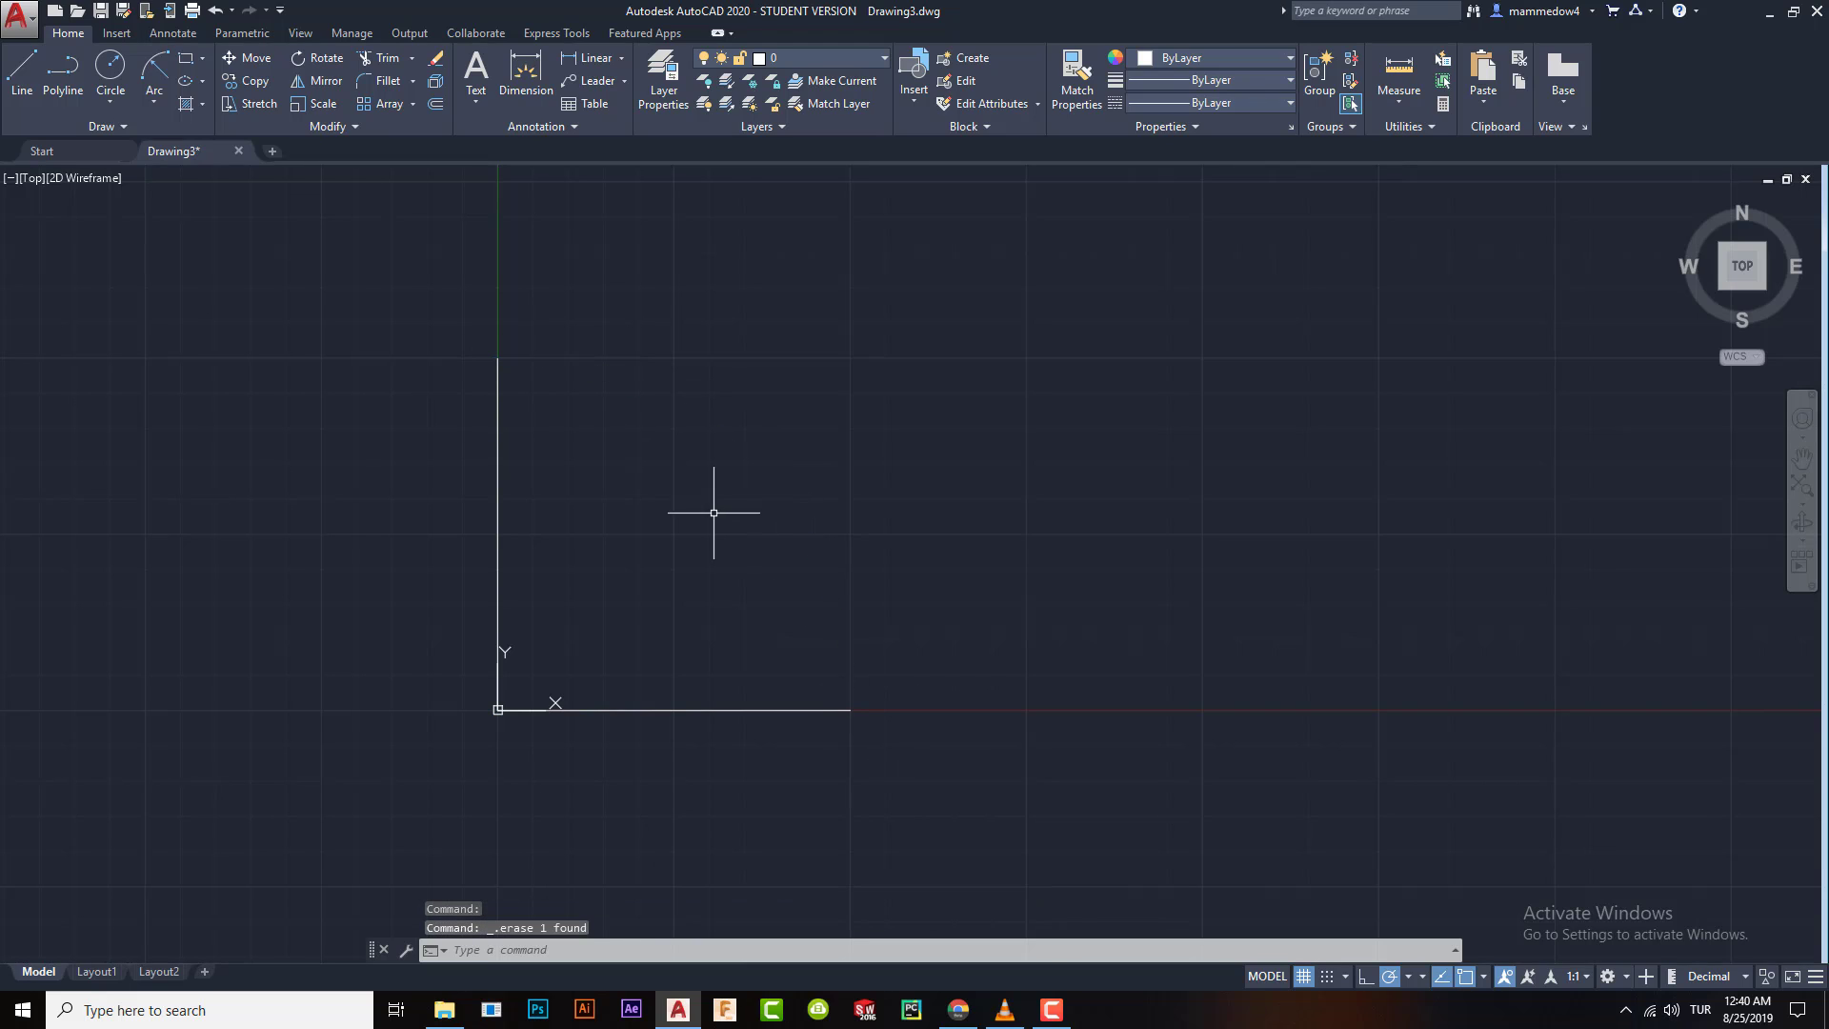
left_click(154, 101)
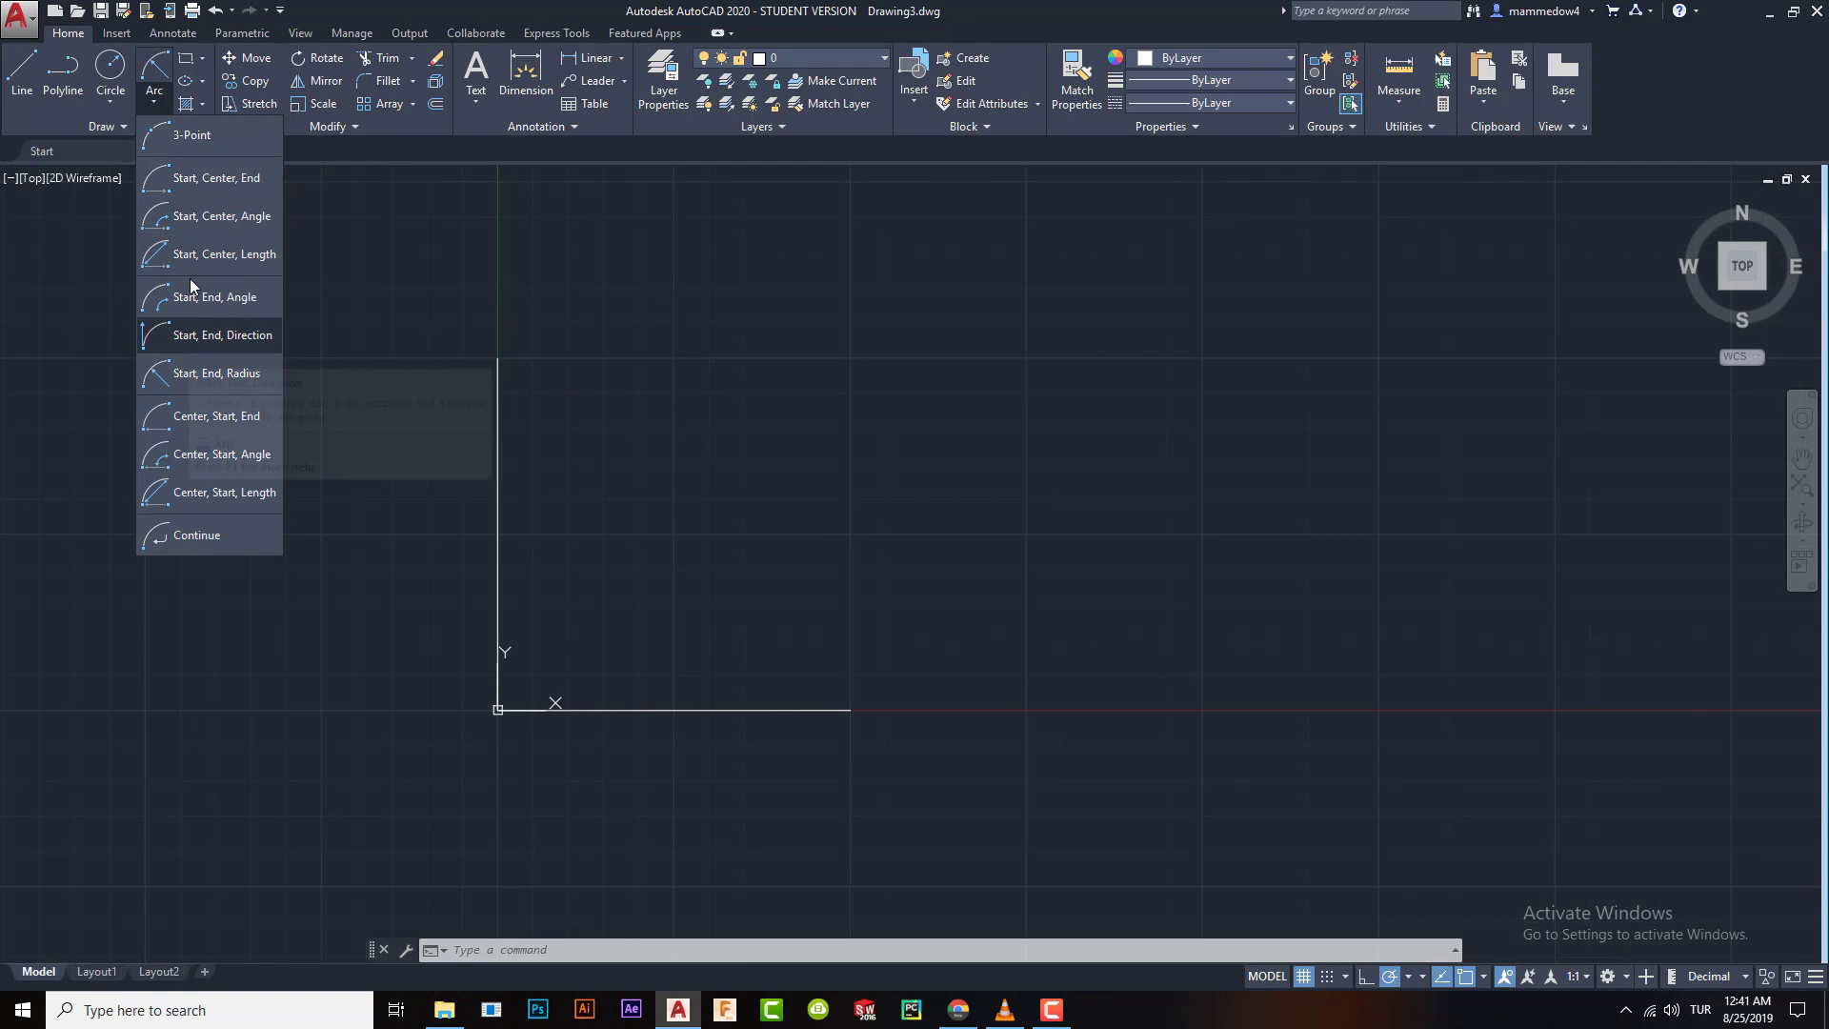
left_click(976, 385)
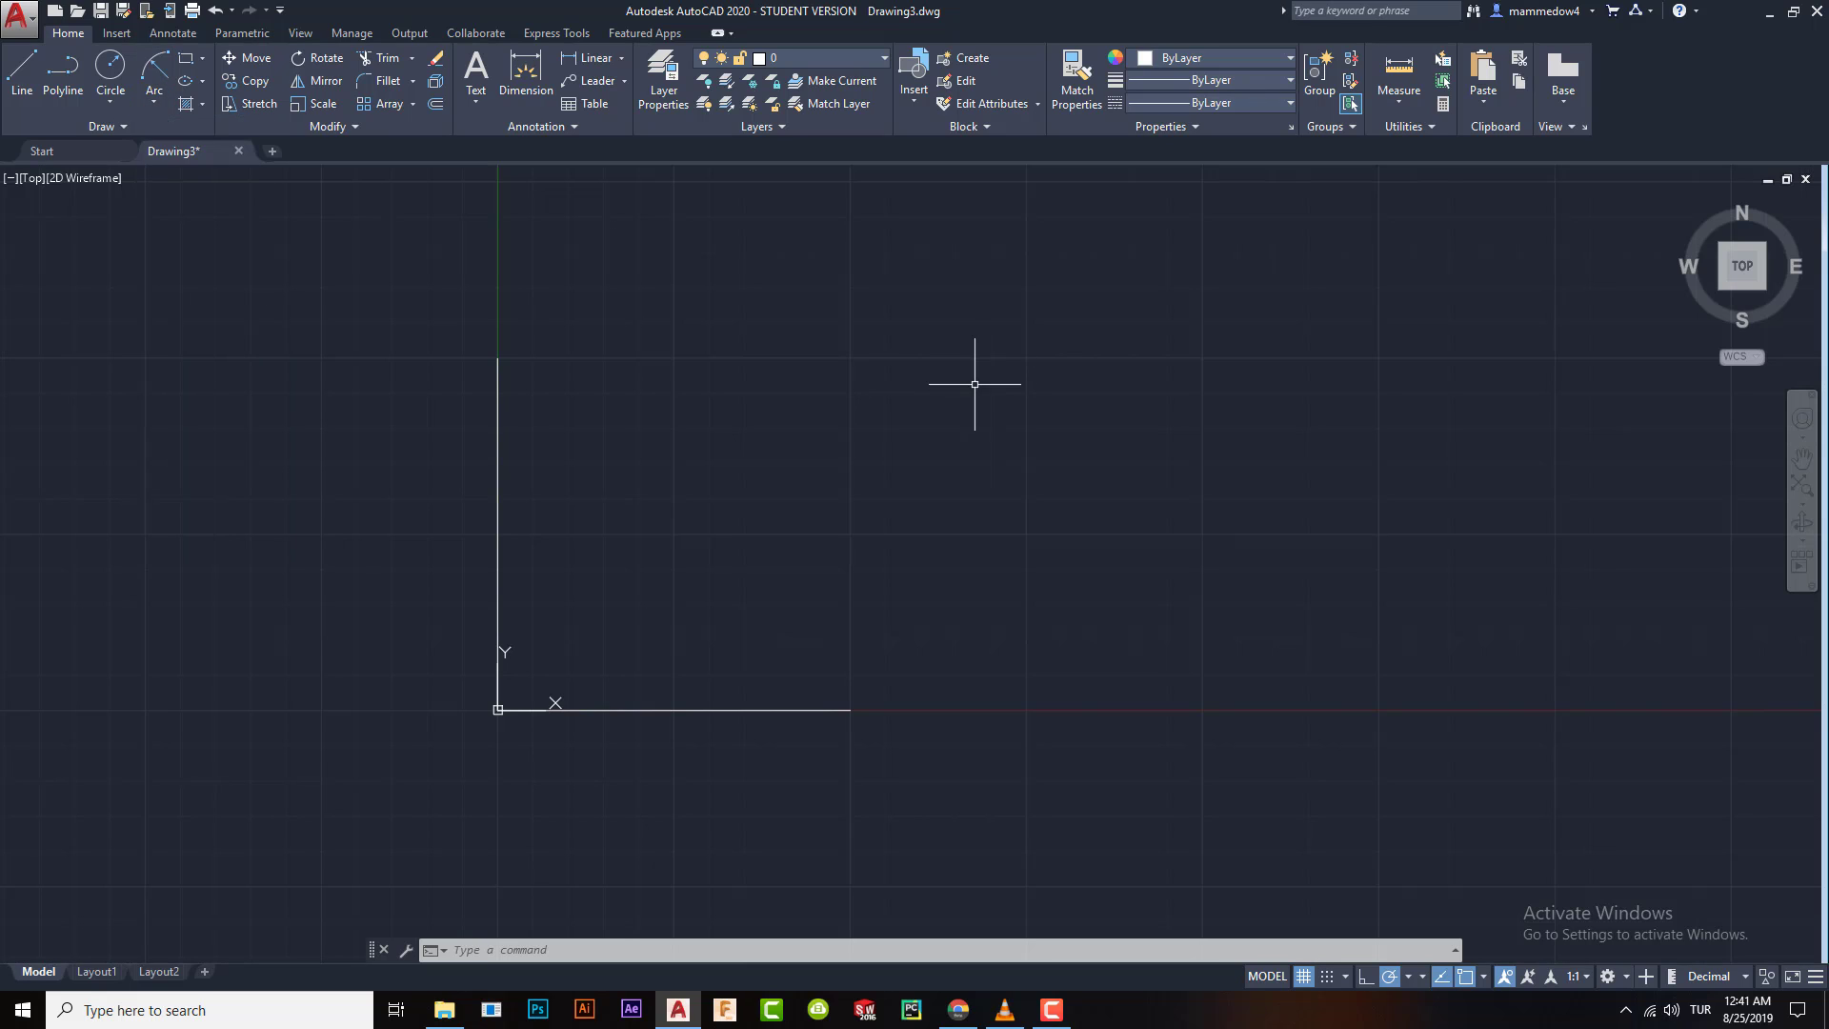
middle_click_drag(976, 384, 737, 403)
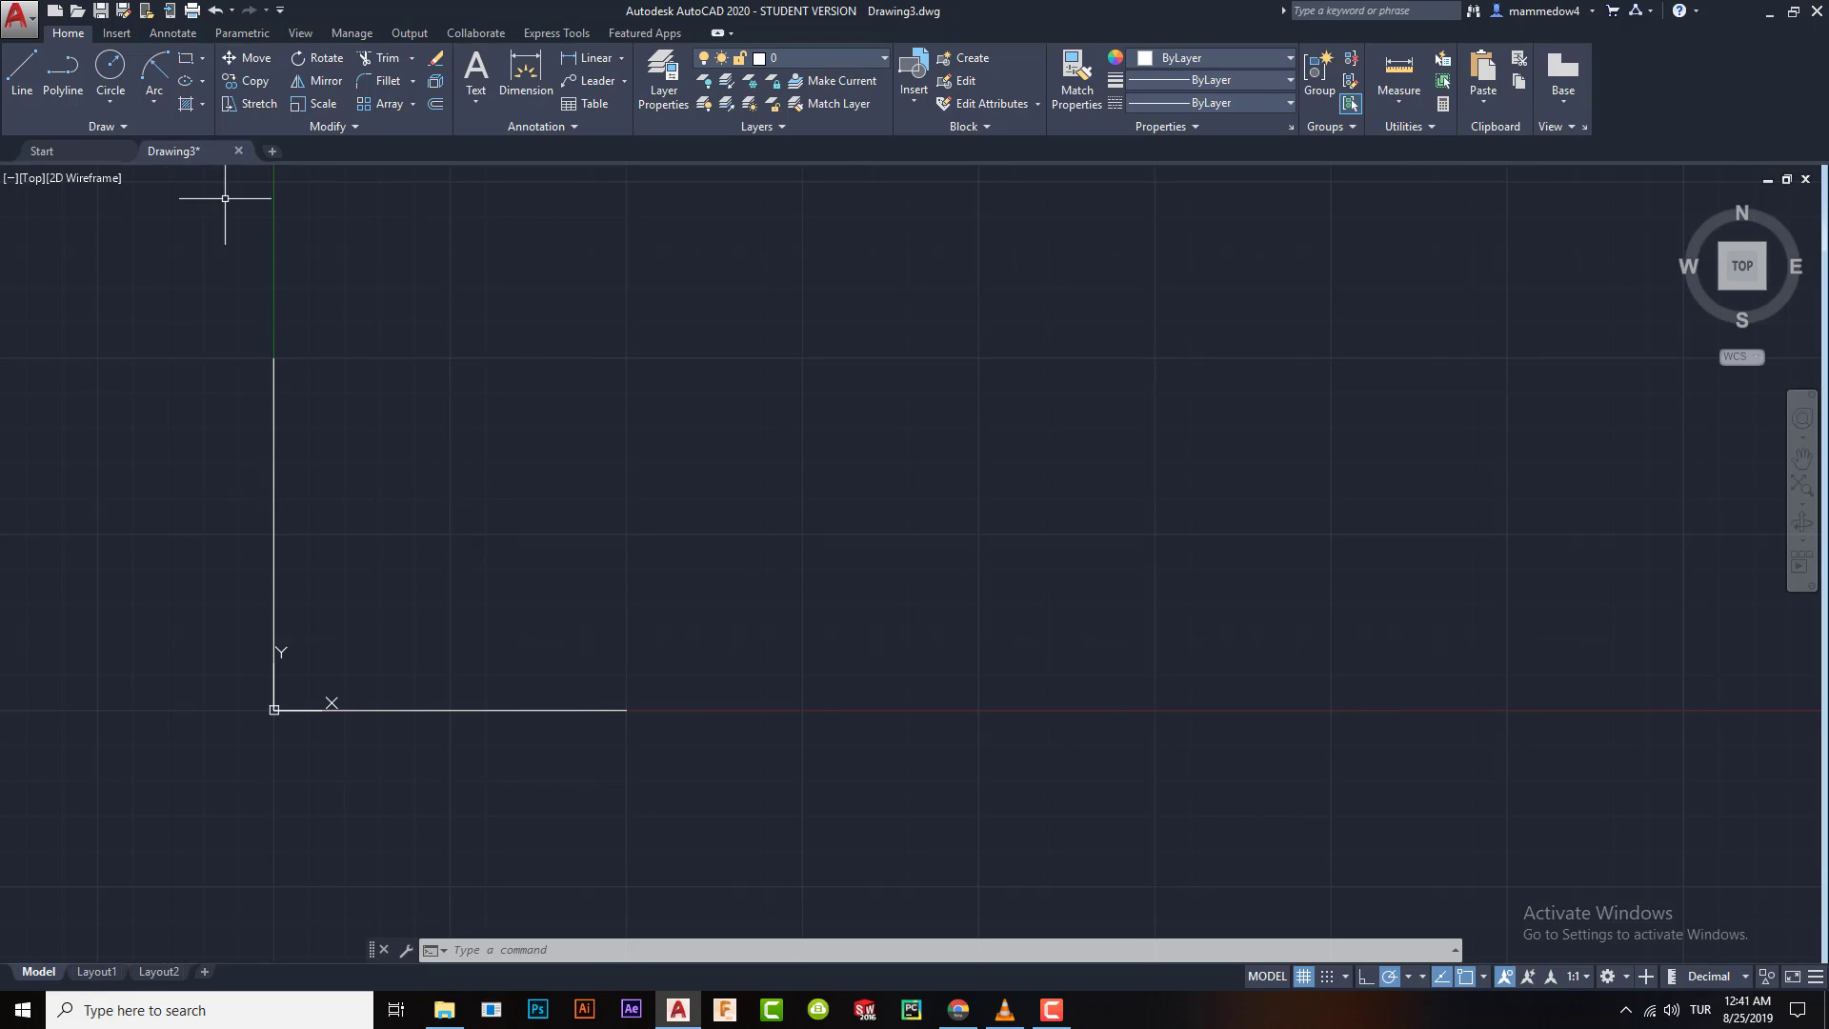
- Draw a Center, Start, End arc centred on the lines' corner, from the horizontal line's right end to 180°, and delete it
left_click(160, 92)
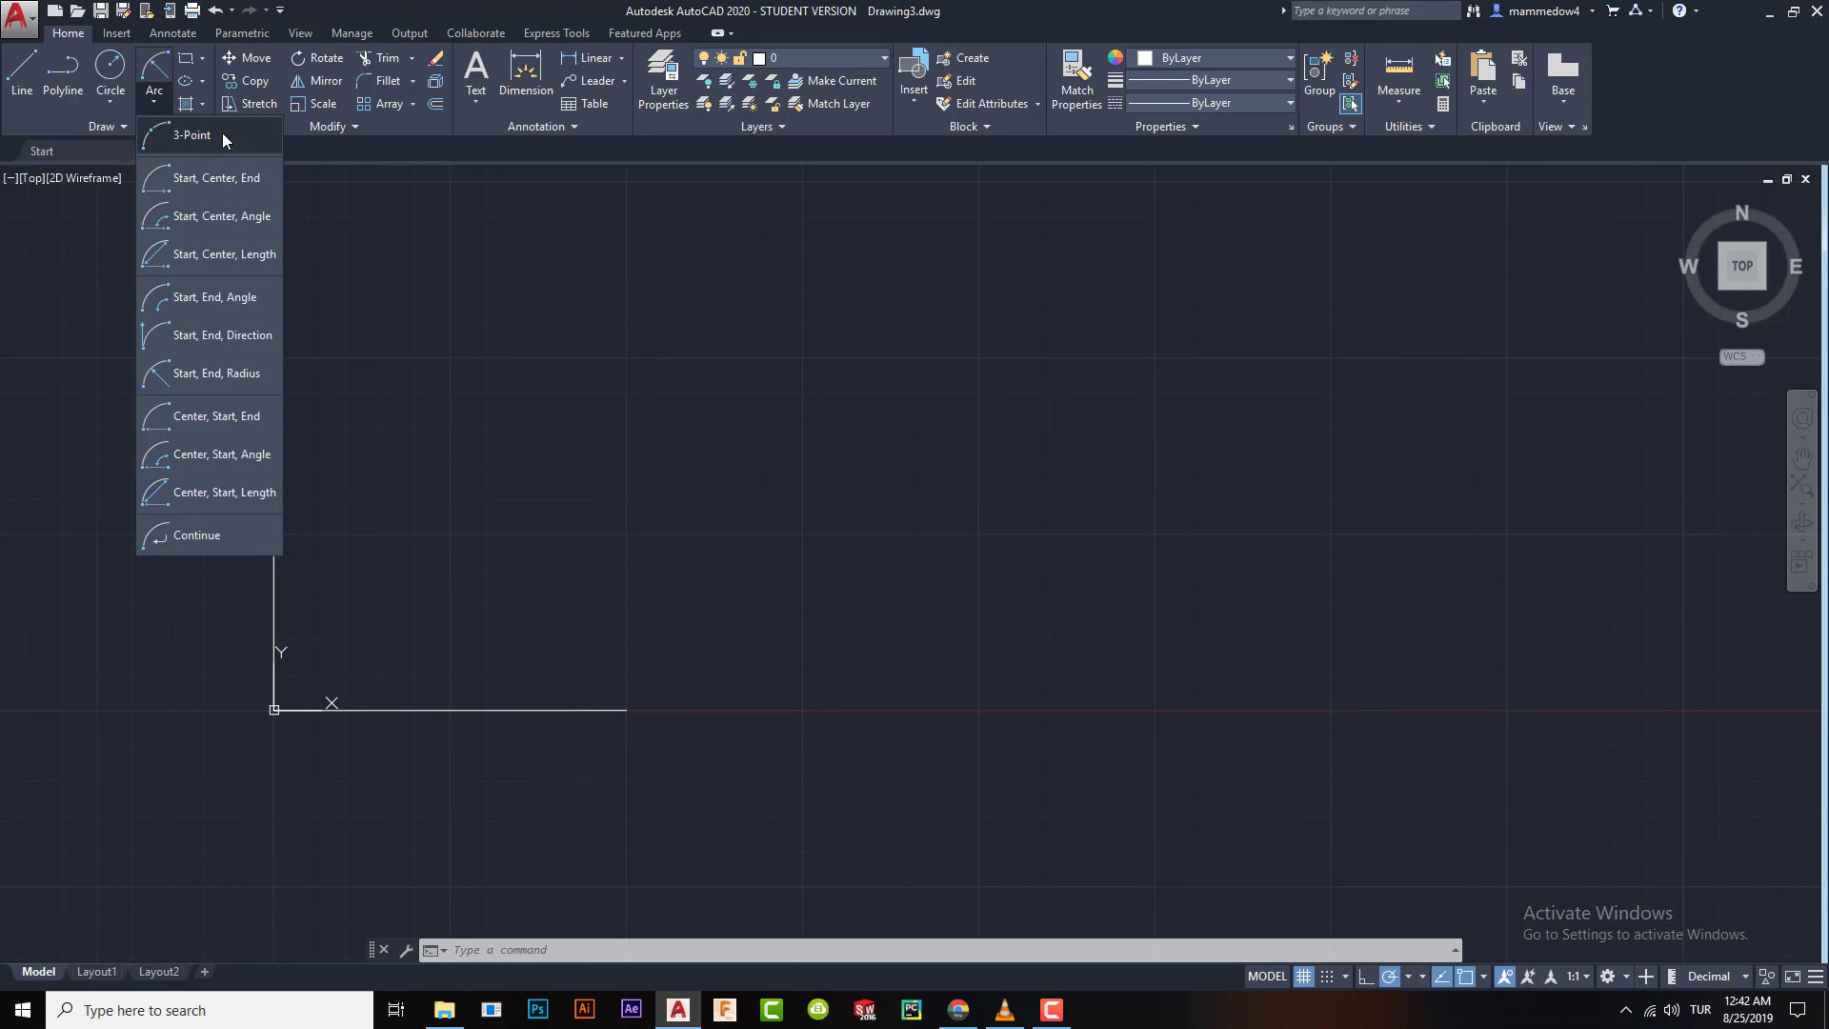
left_click(209, 416)
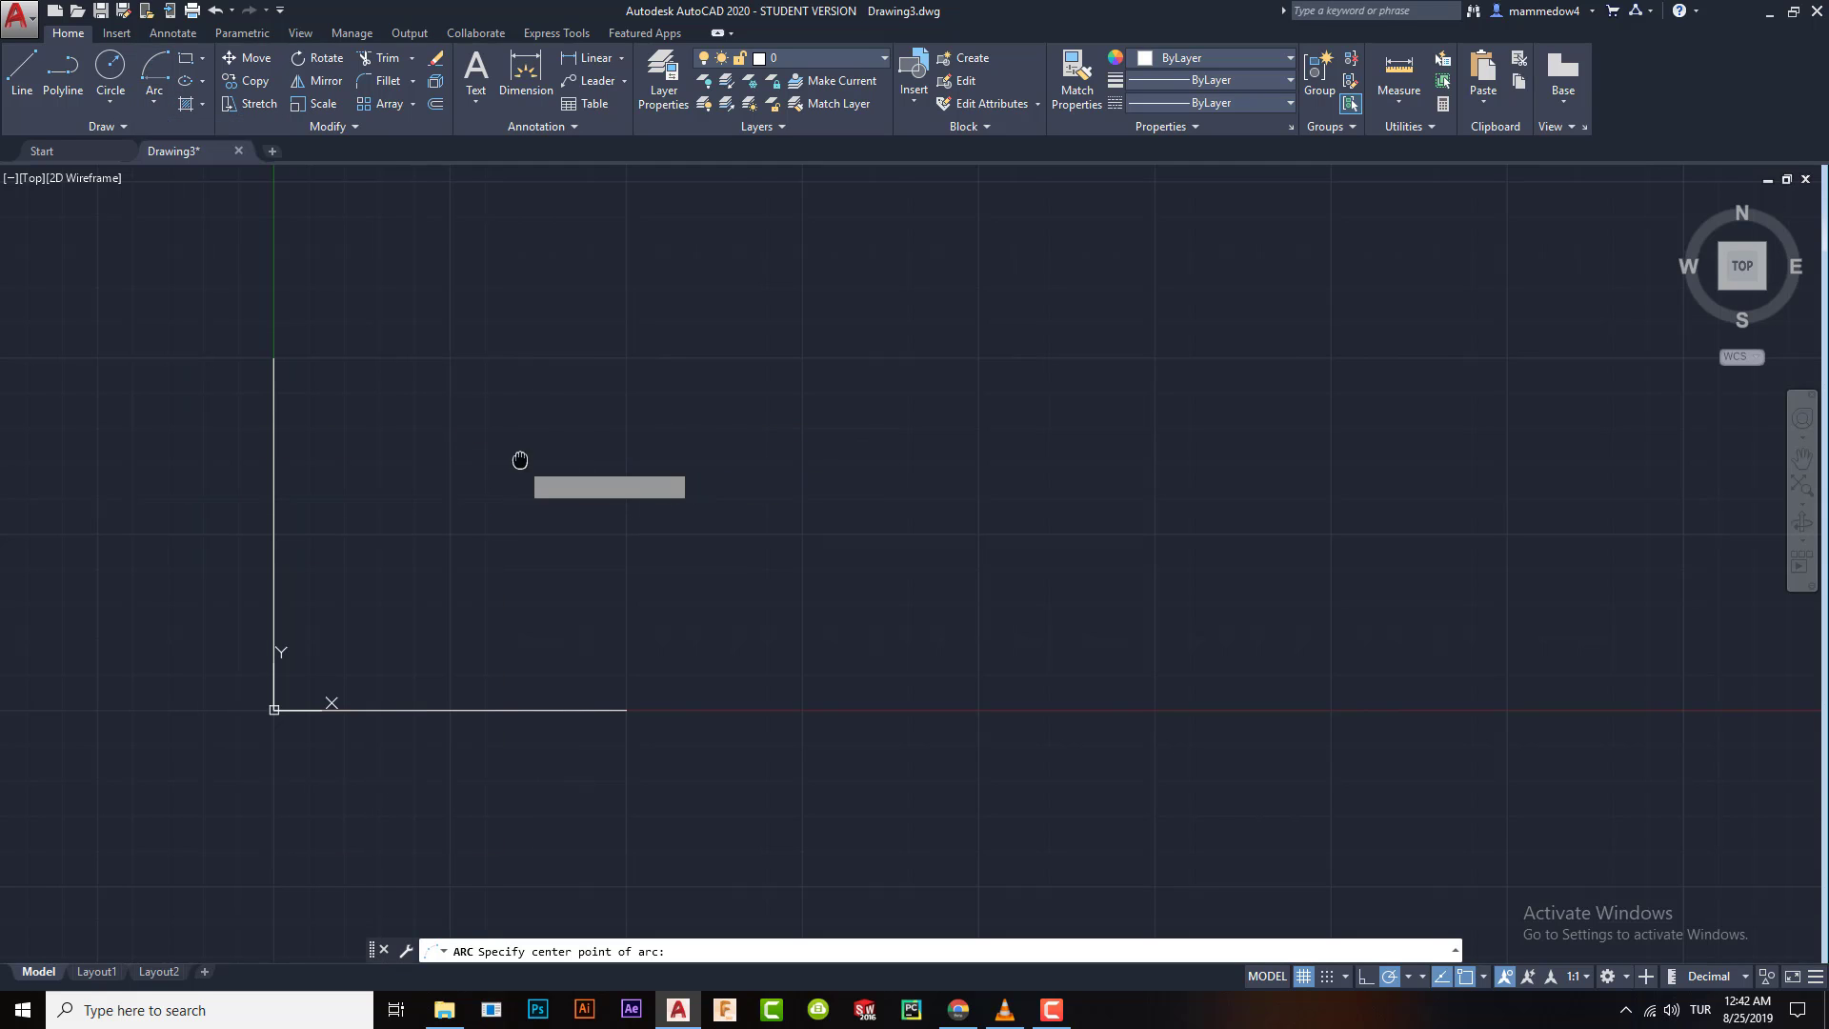
middle_click_drag(518, 457, 694, 467)
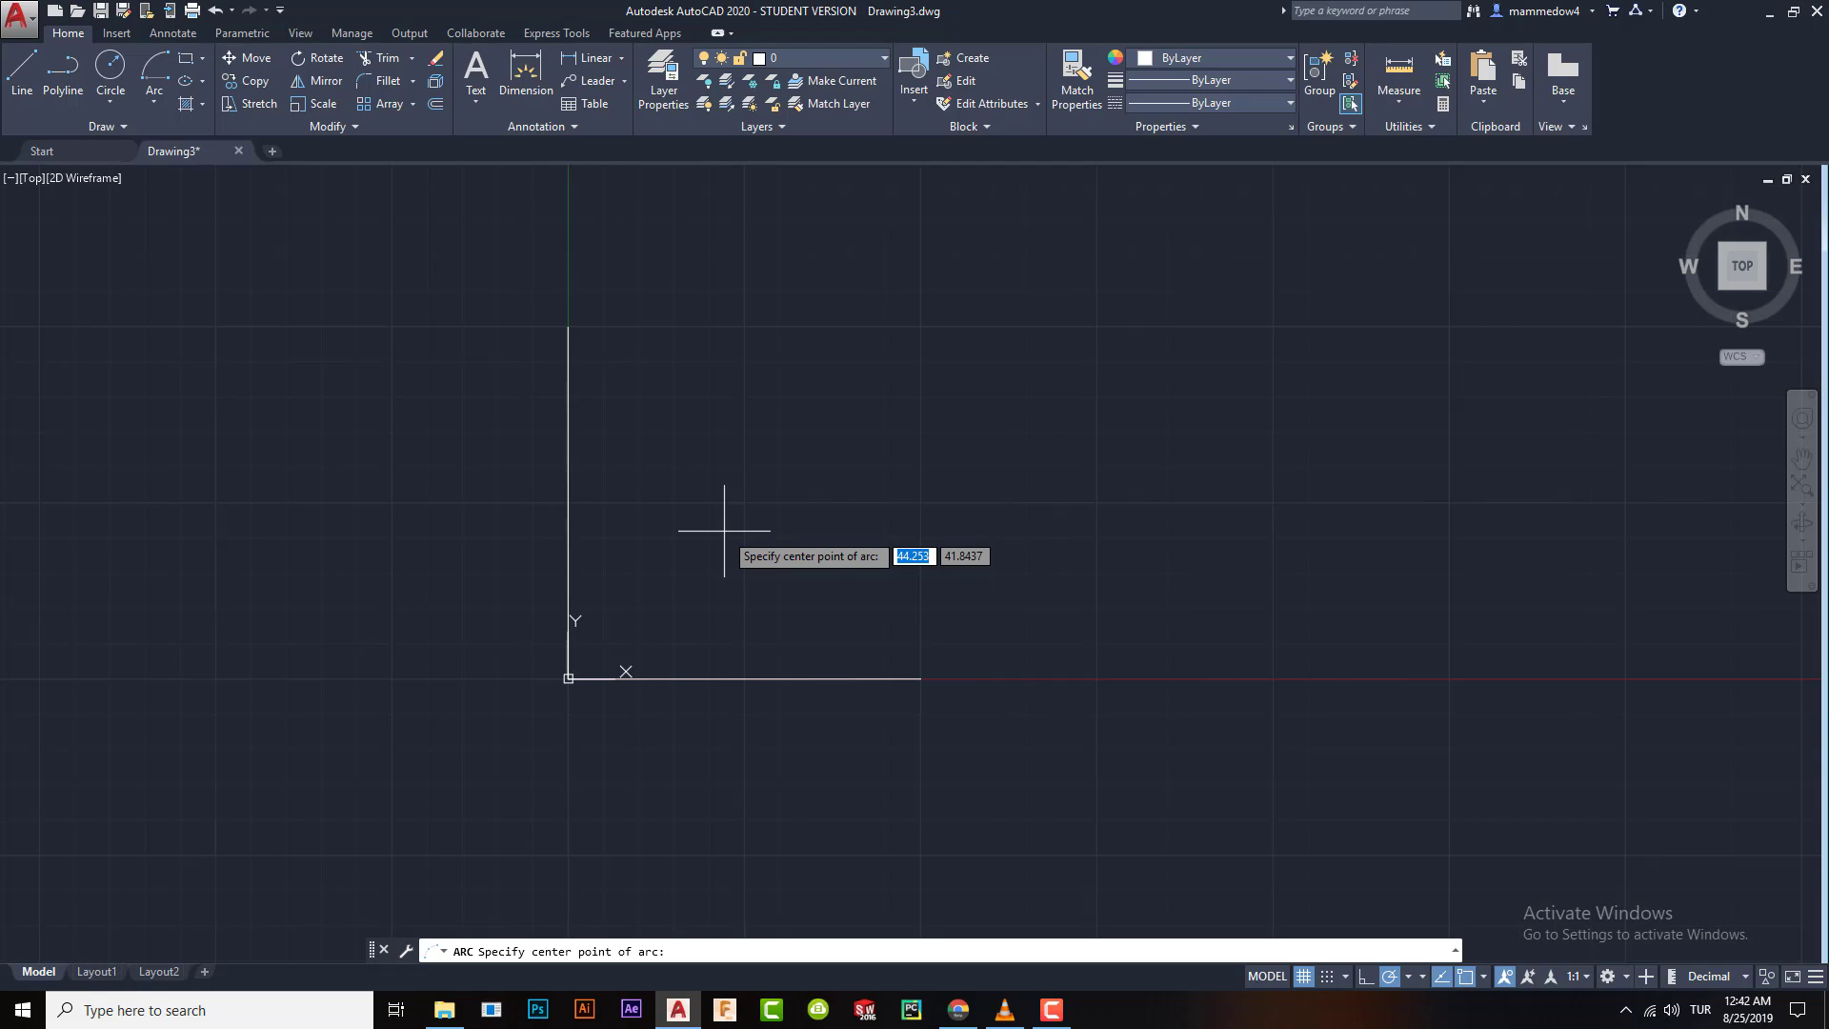
left_click(568, 679)
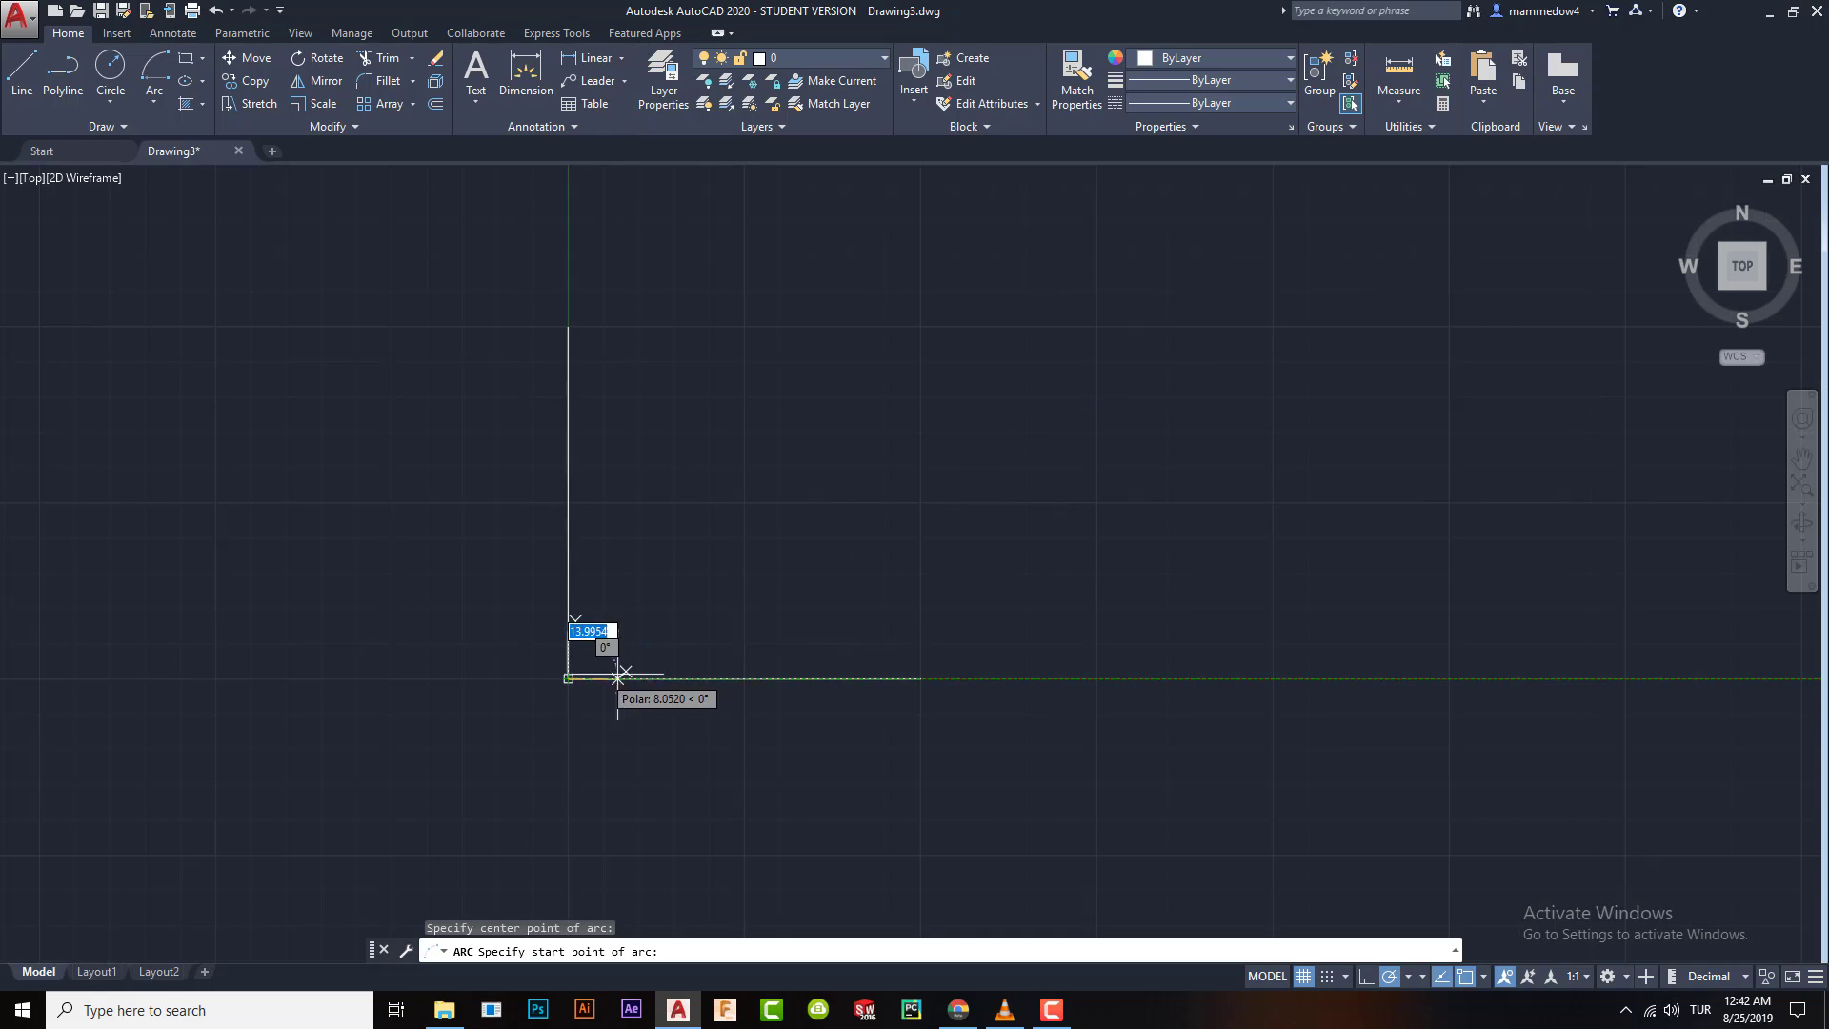
left_click(921, 679)
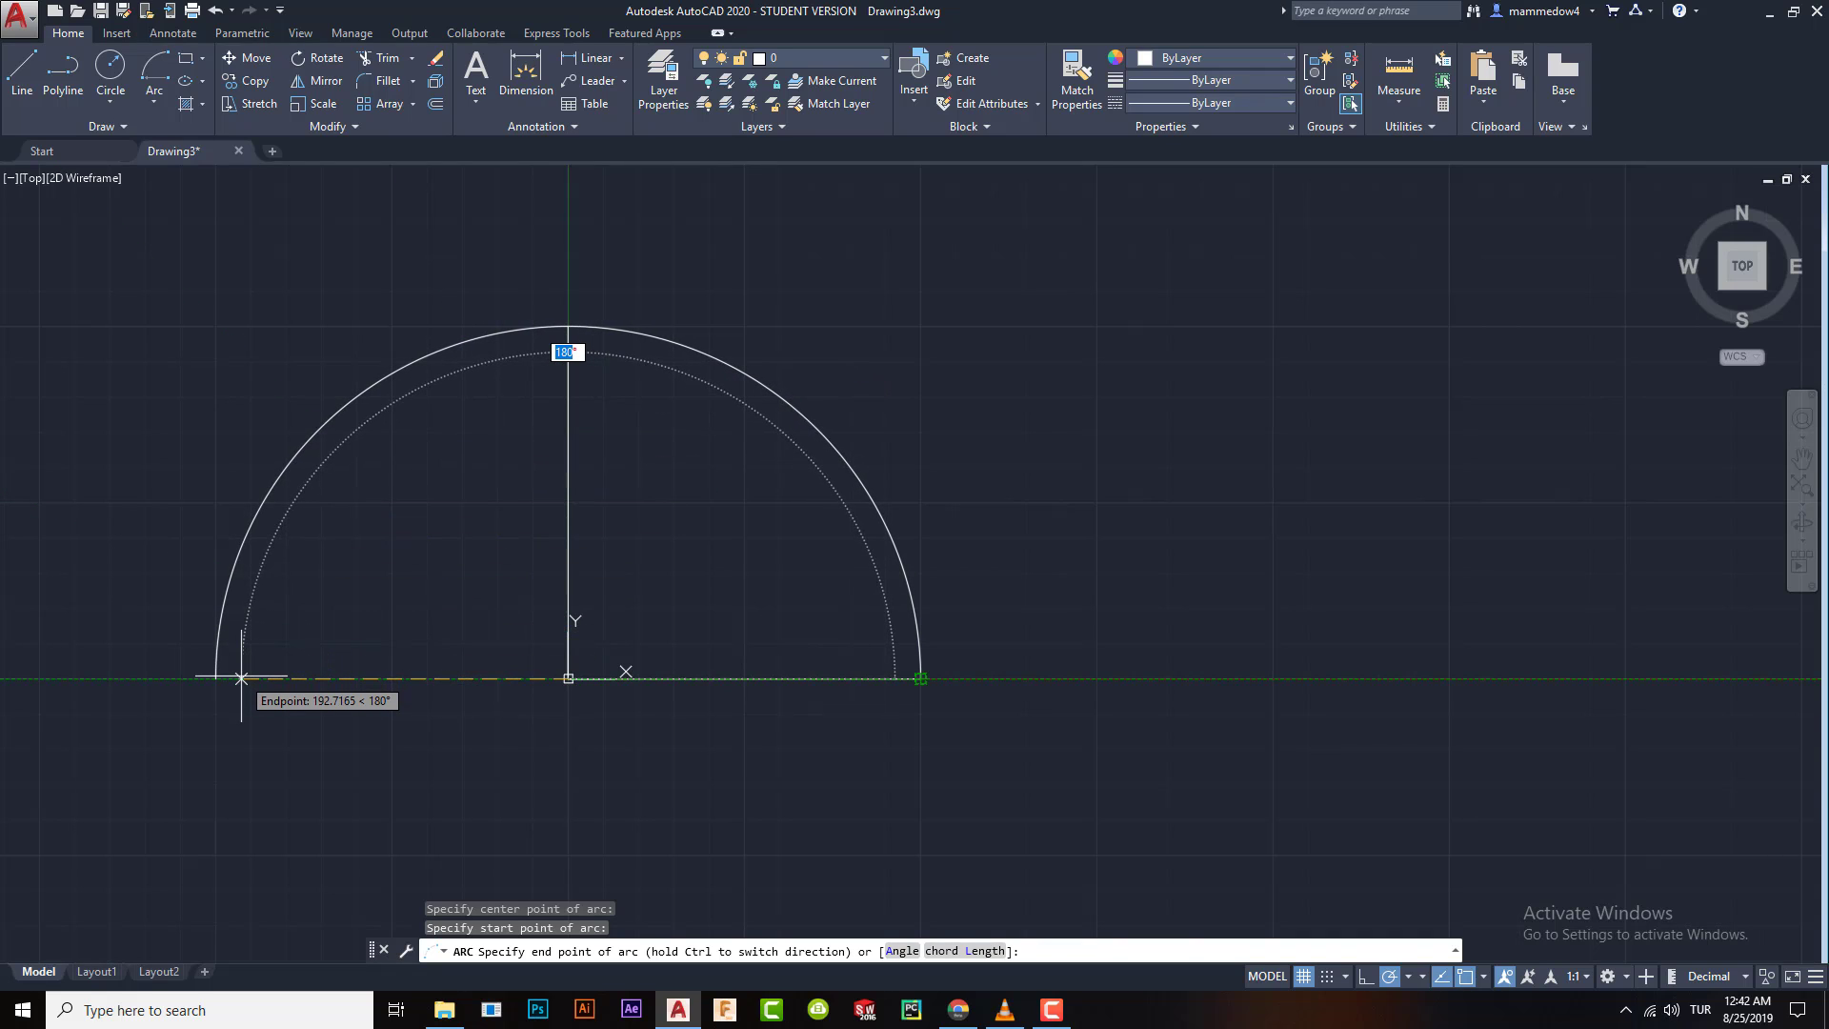
left_click(241, 678)
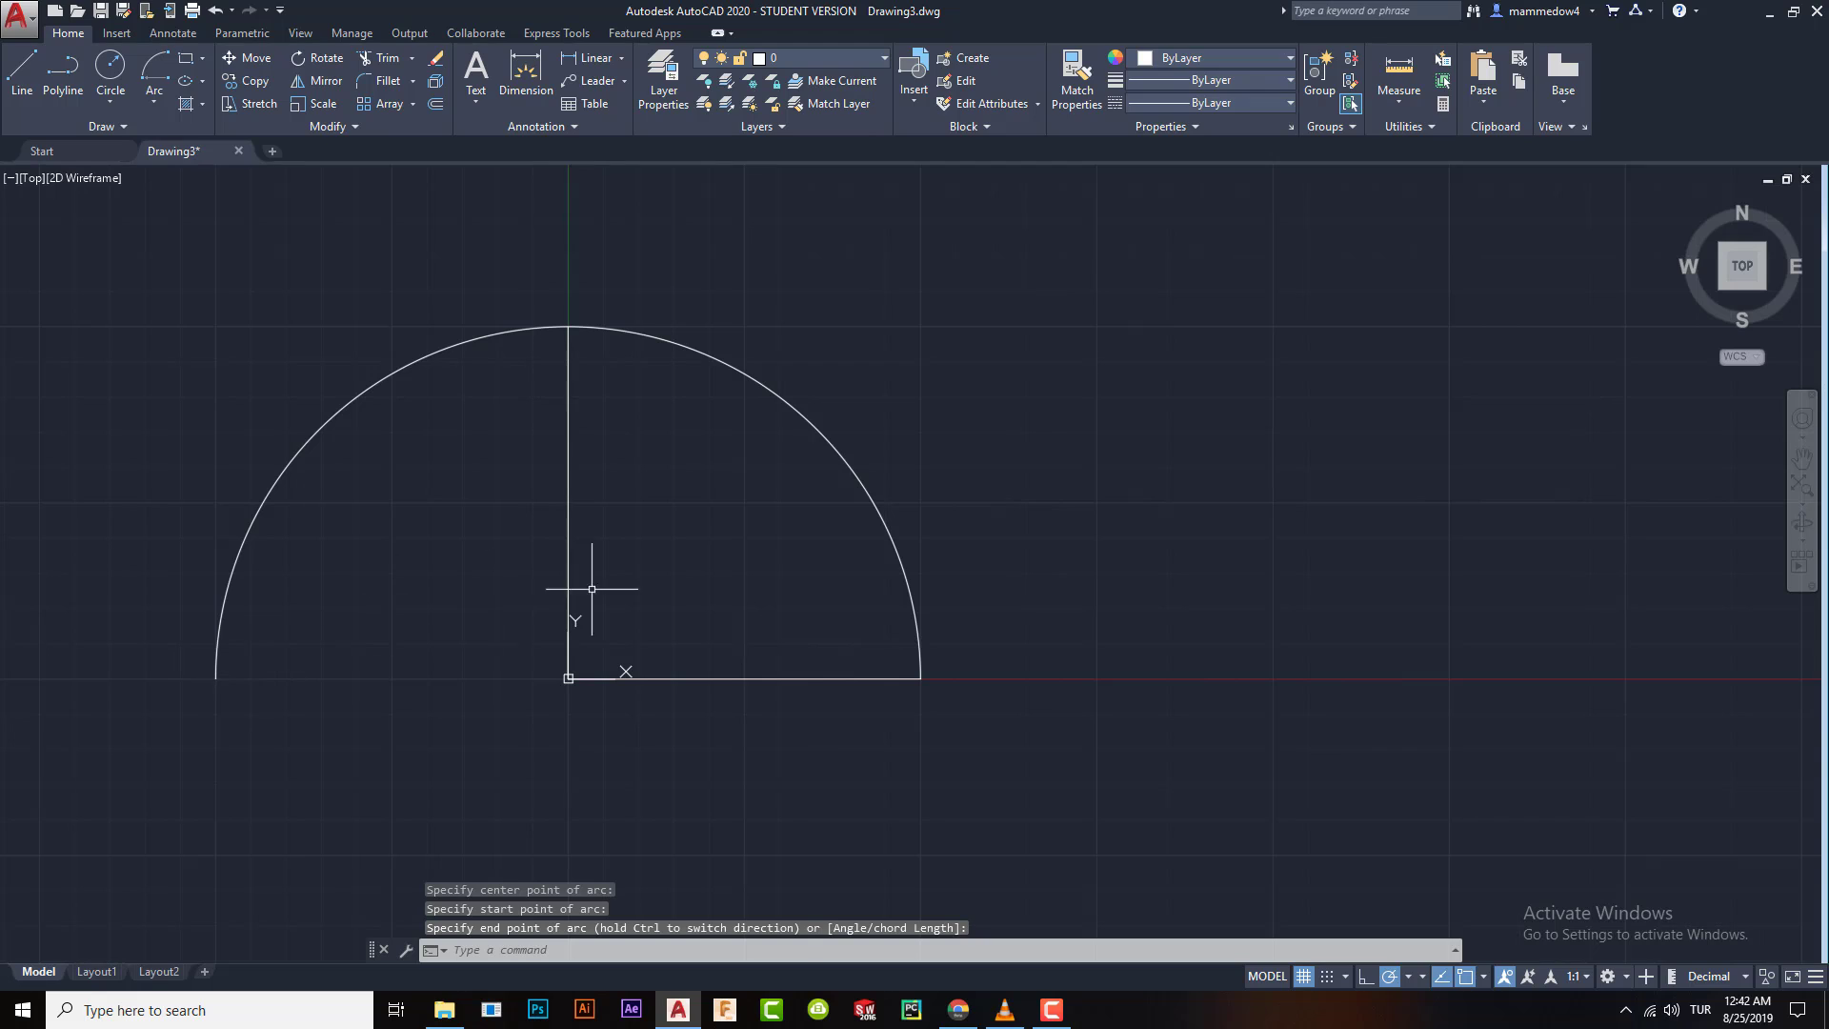
left_click(798, 412)
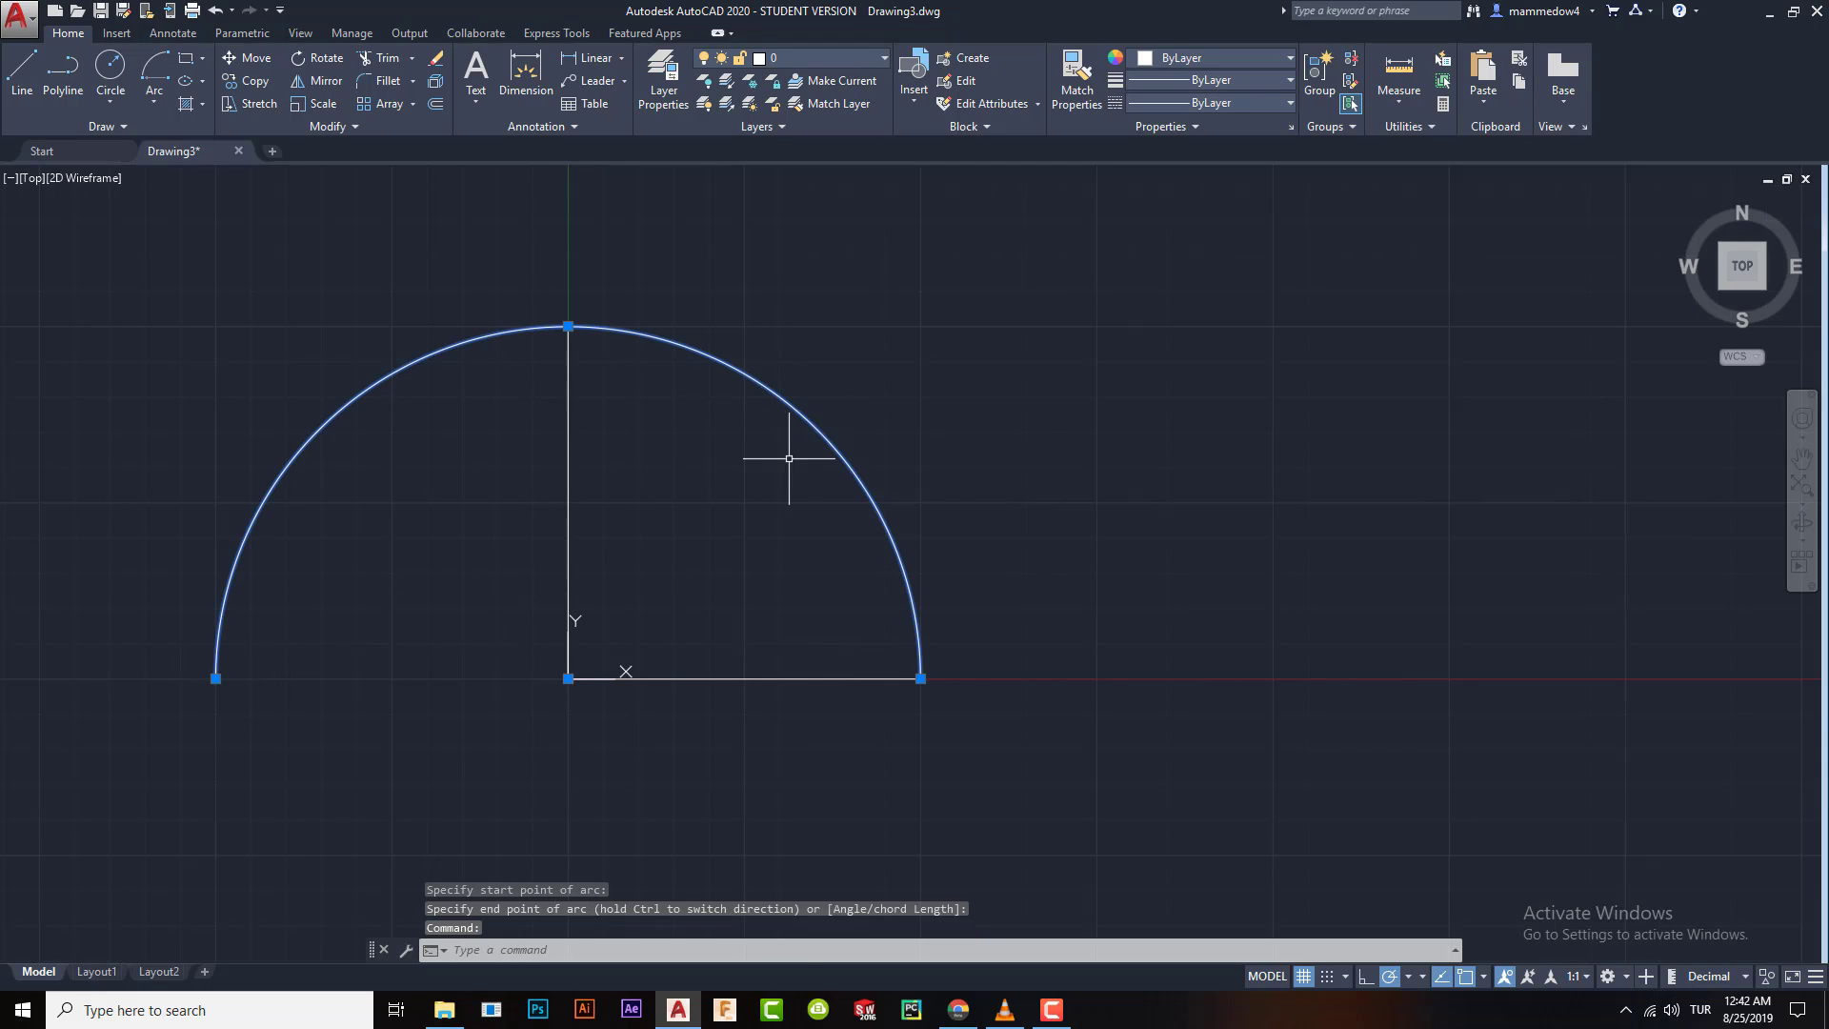
key("Delete")
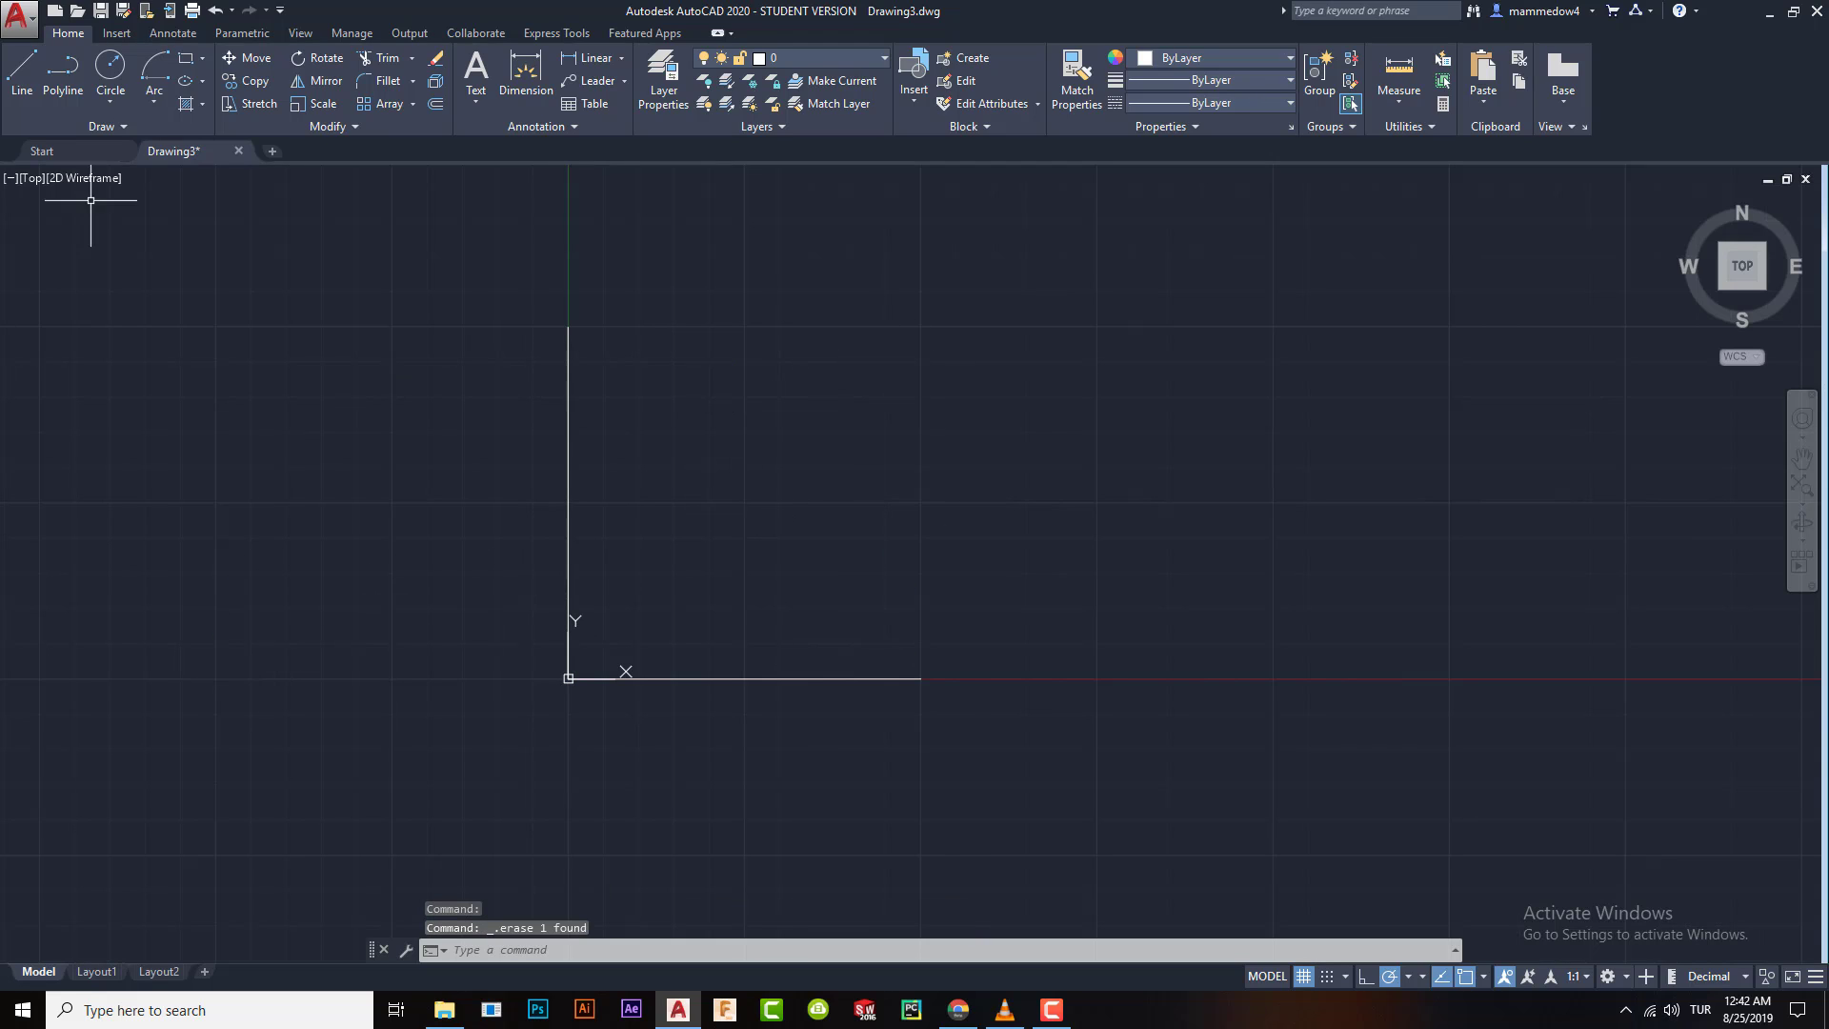
left_click(162, 98)
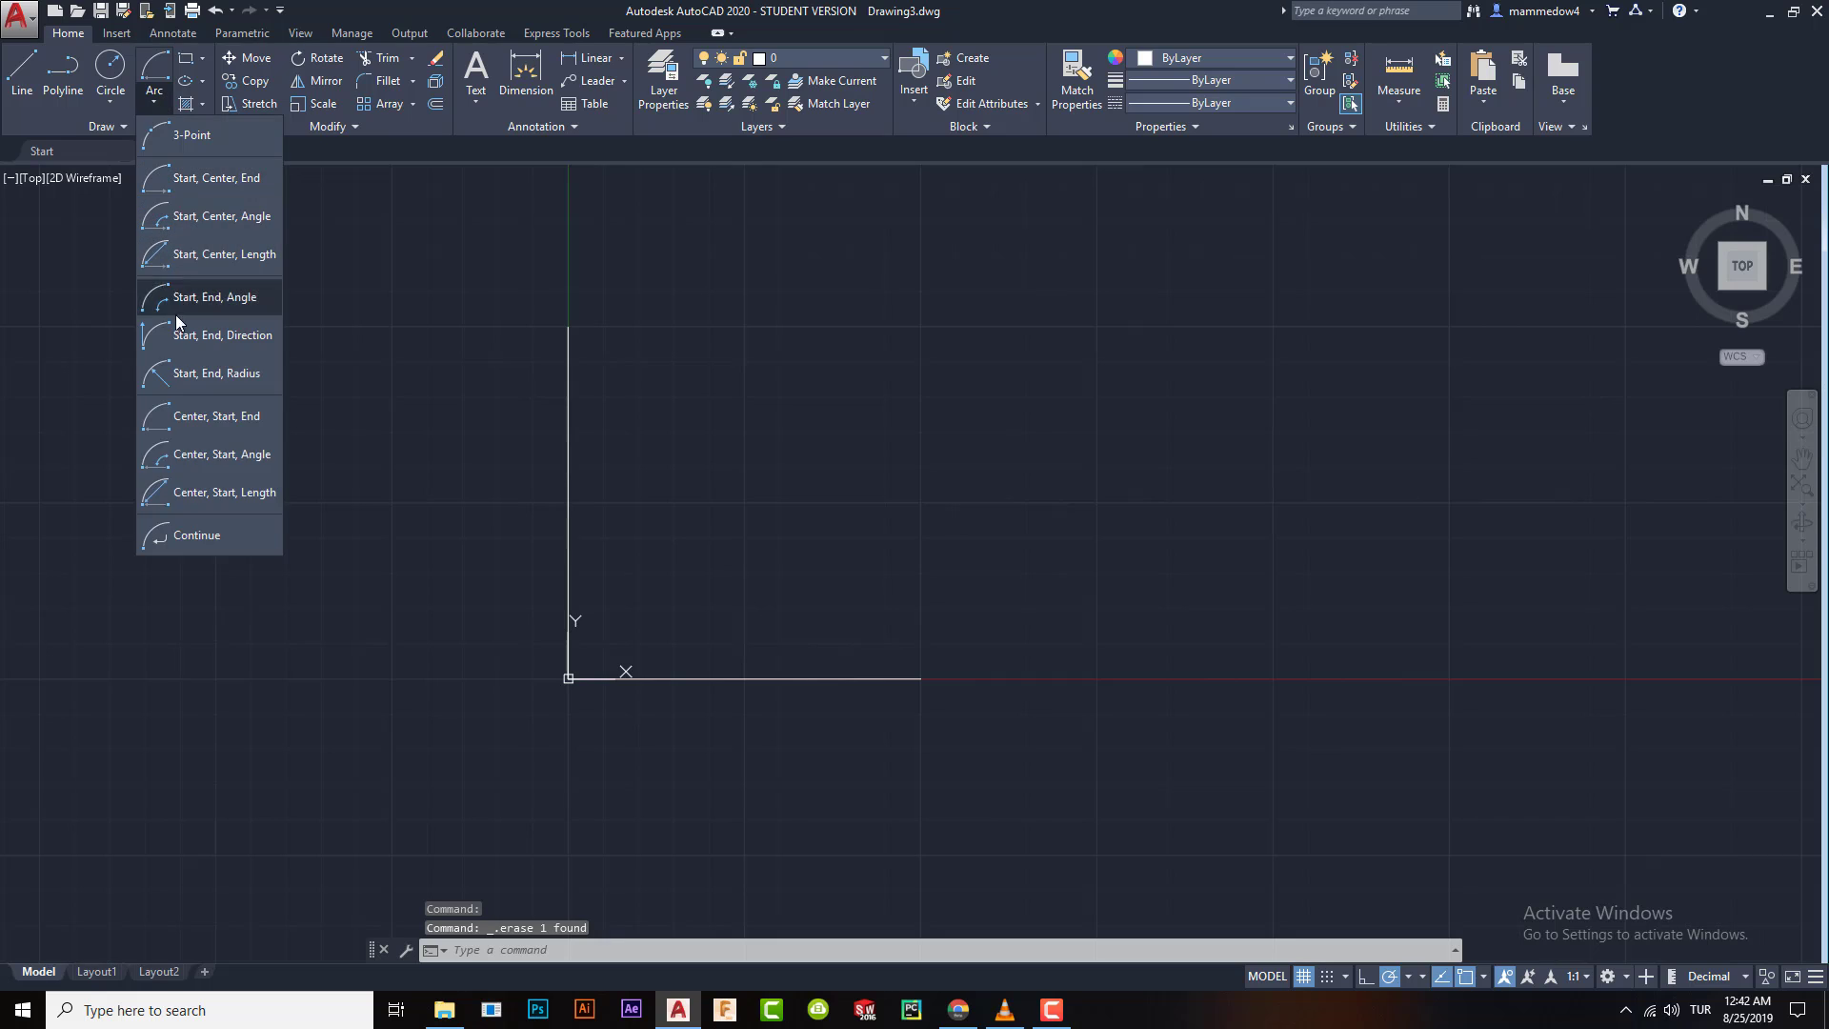
left_click(202, 415)
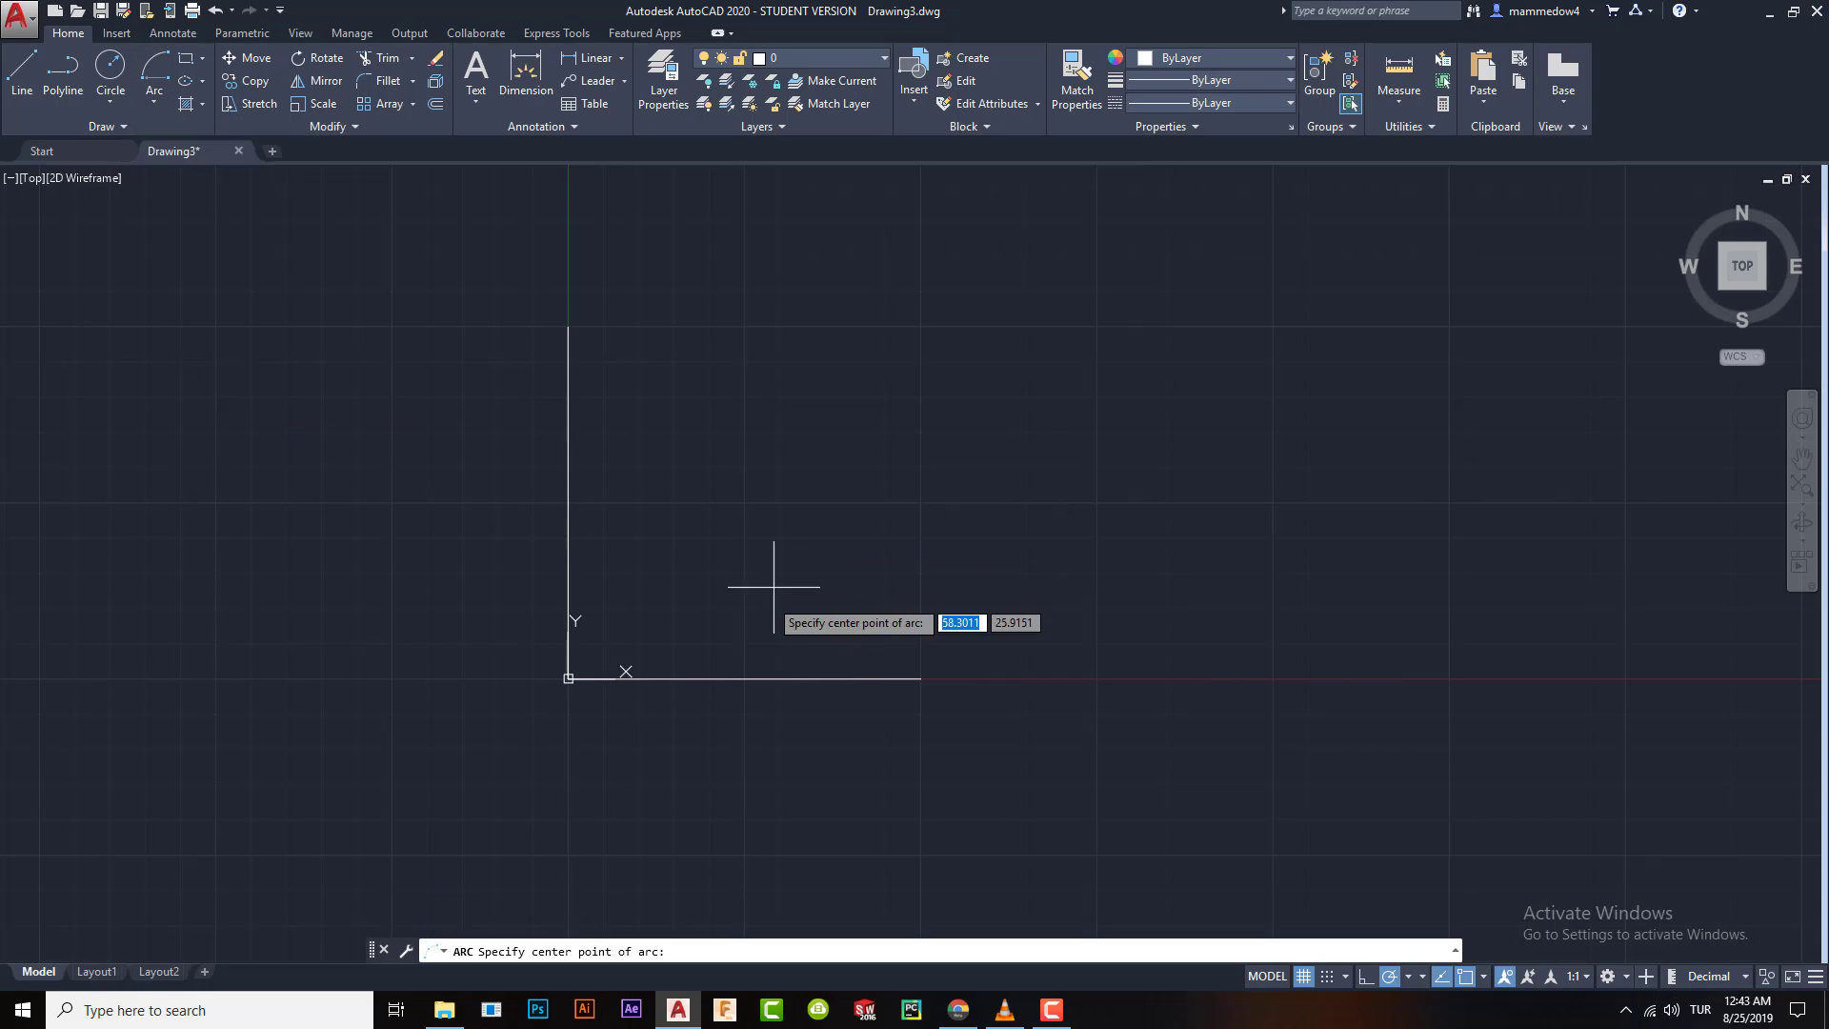
left_click(569, 678)
left_click(920, 679)
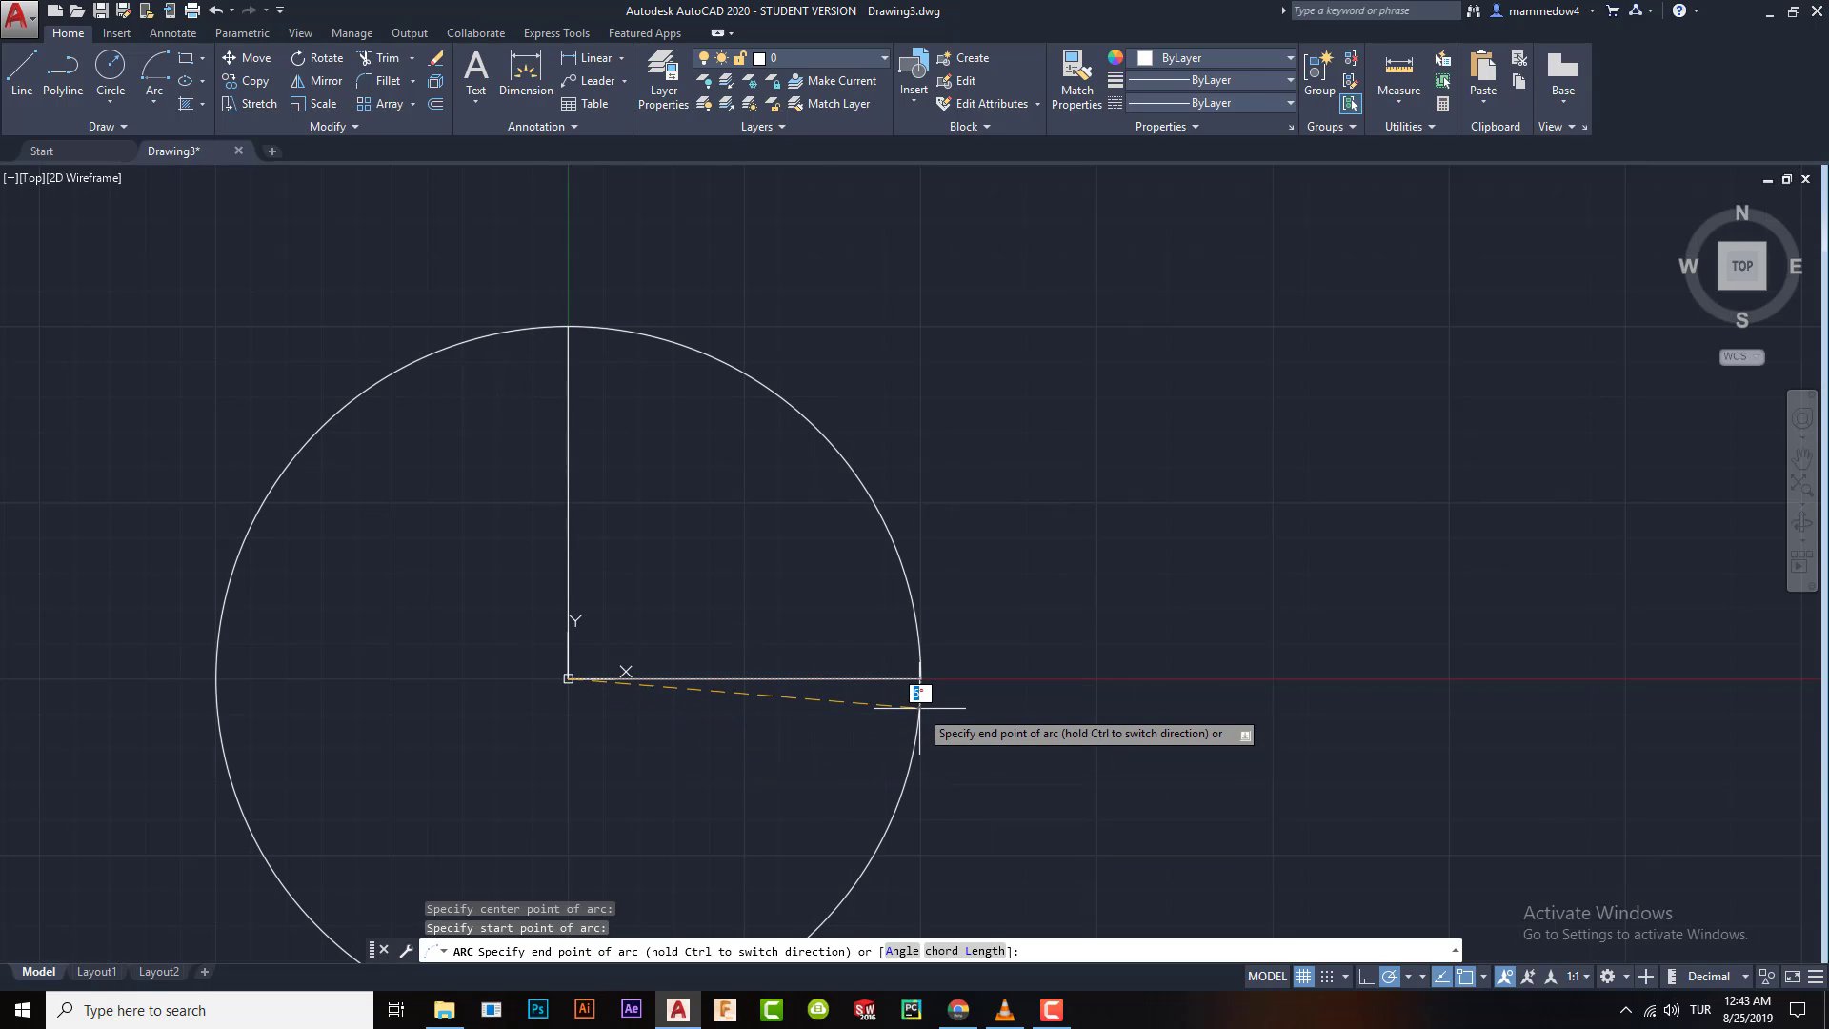
key("Escape")
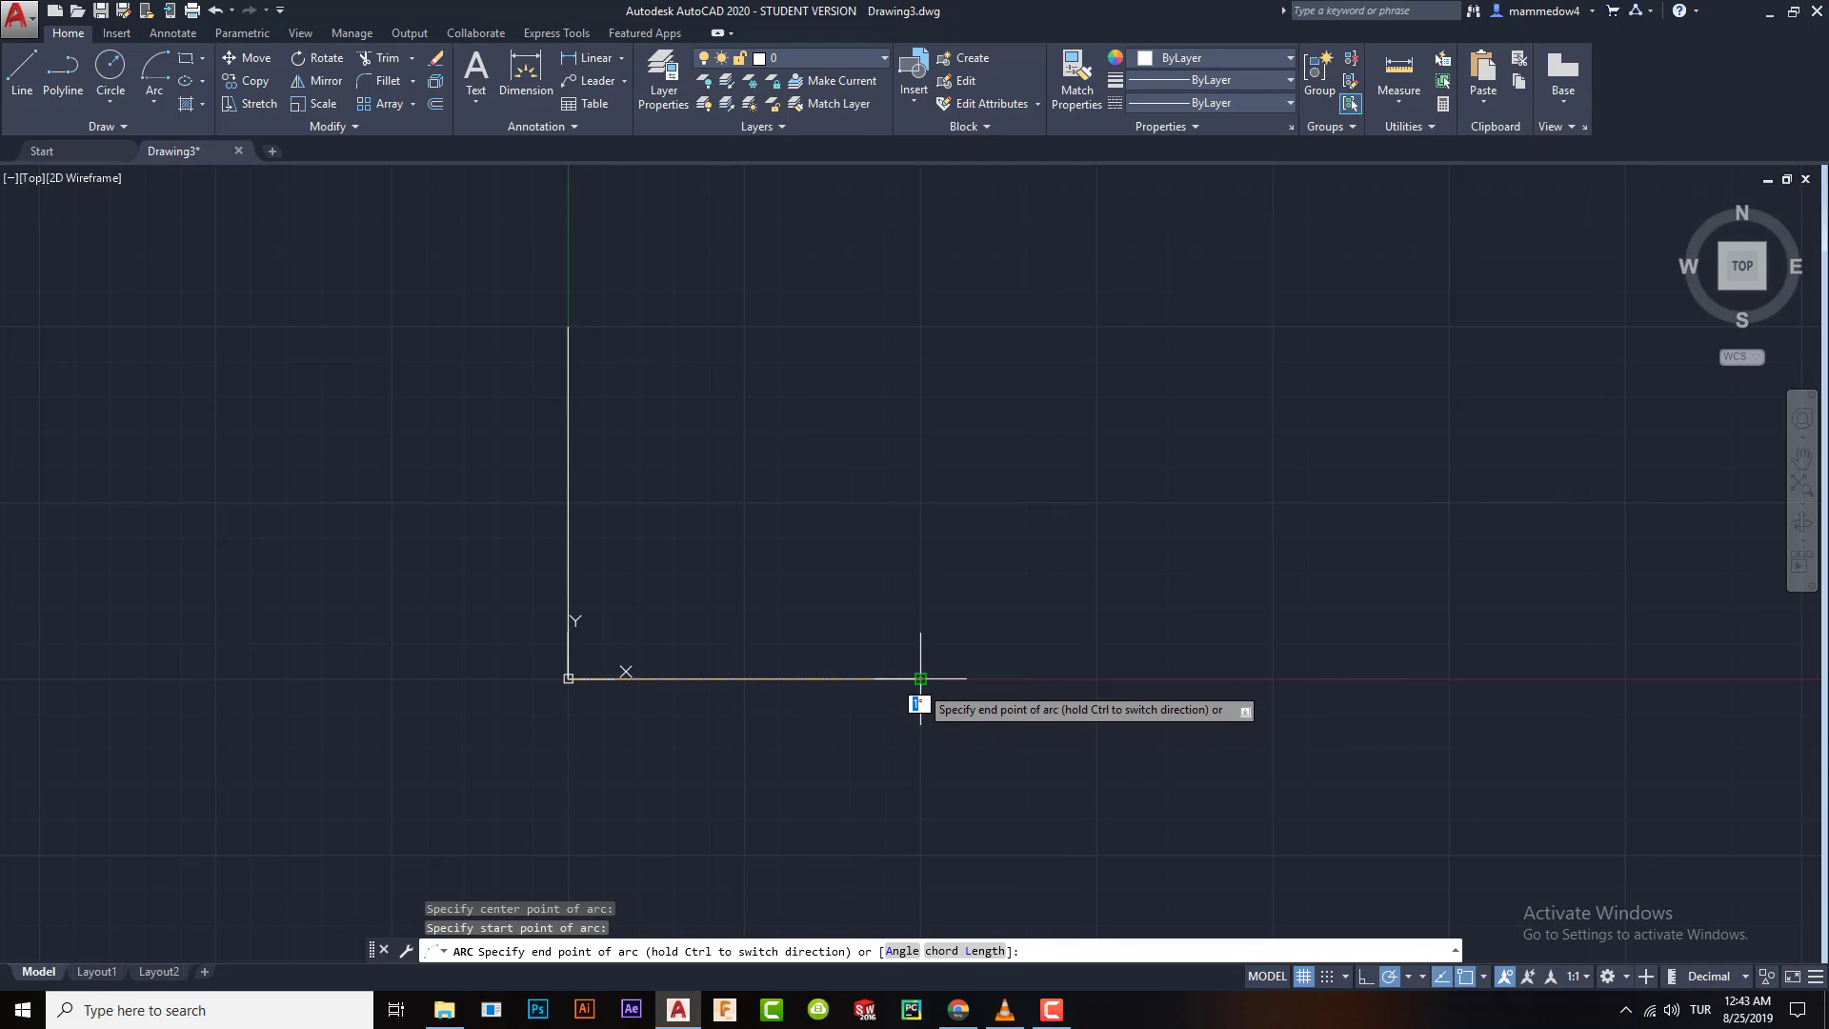
- Draw a Start, Center, Angle arc from the horizontal line's right end, centred on the corner, with included angle -90°, and delete it
left_click(111, 99)
left_click(152, 101)
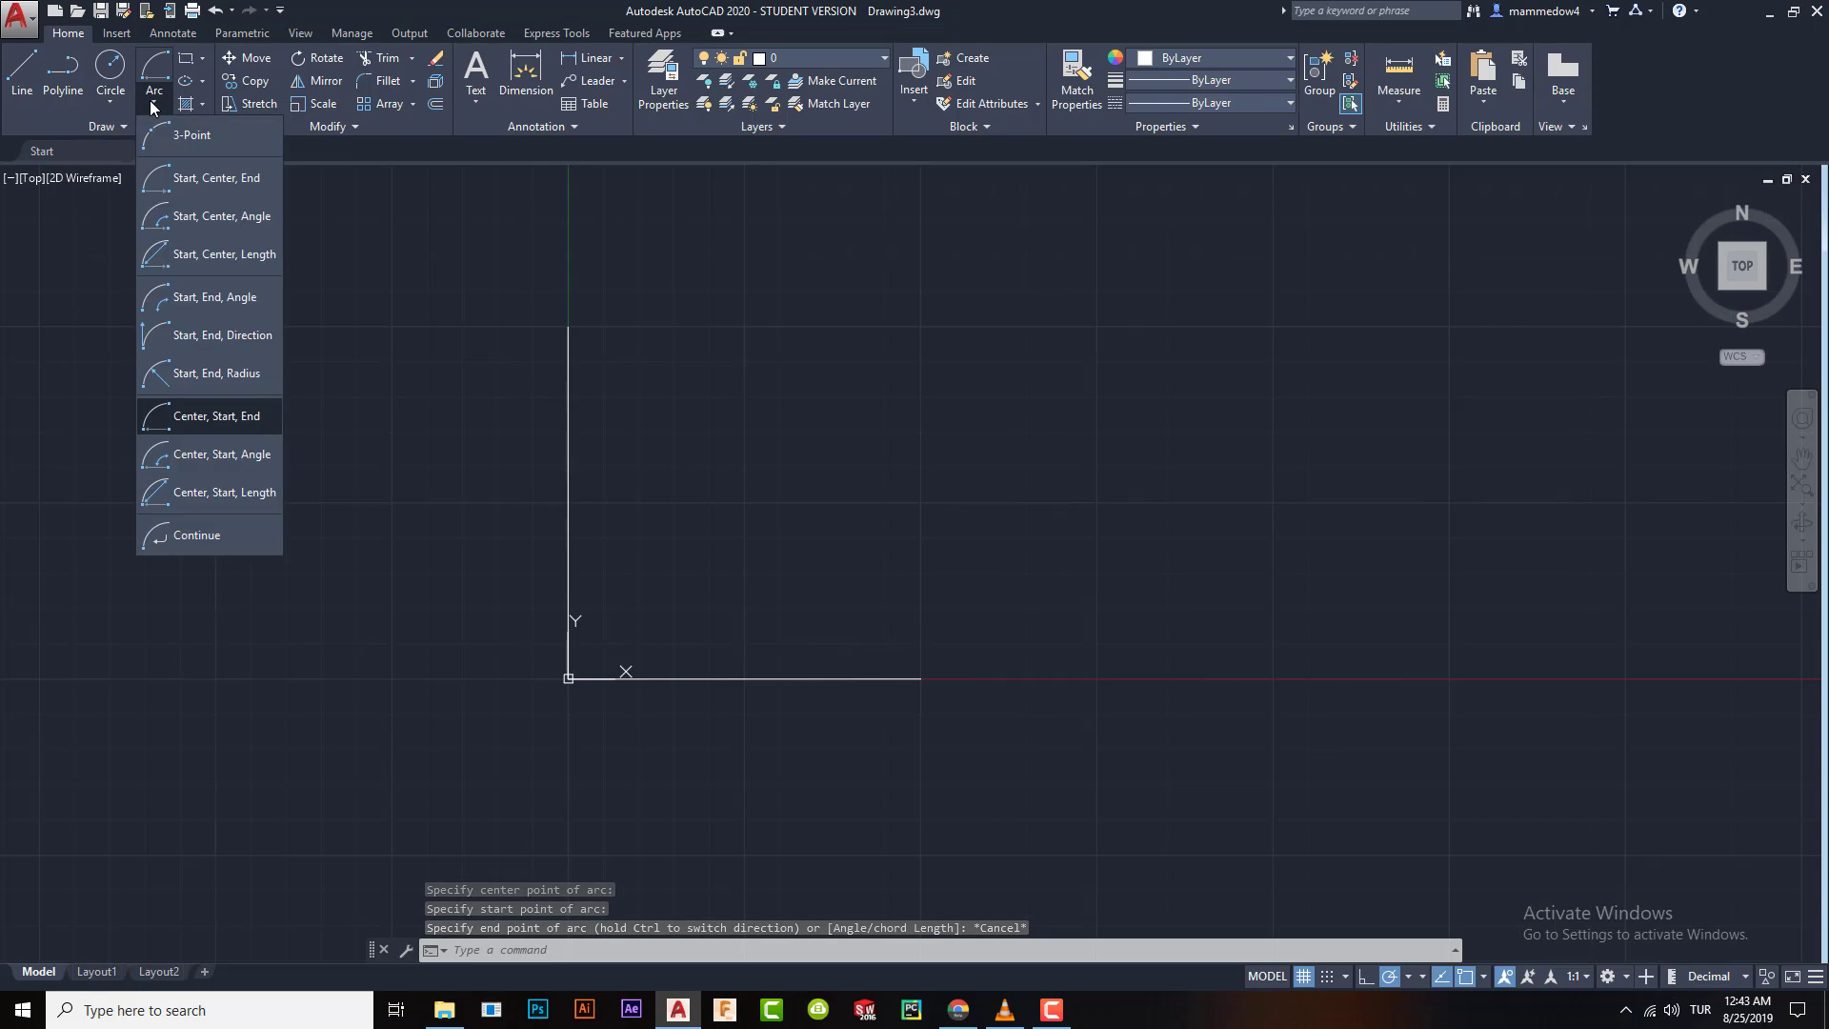
left_click(202, 219)
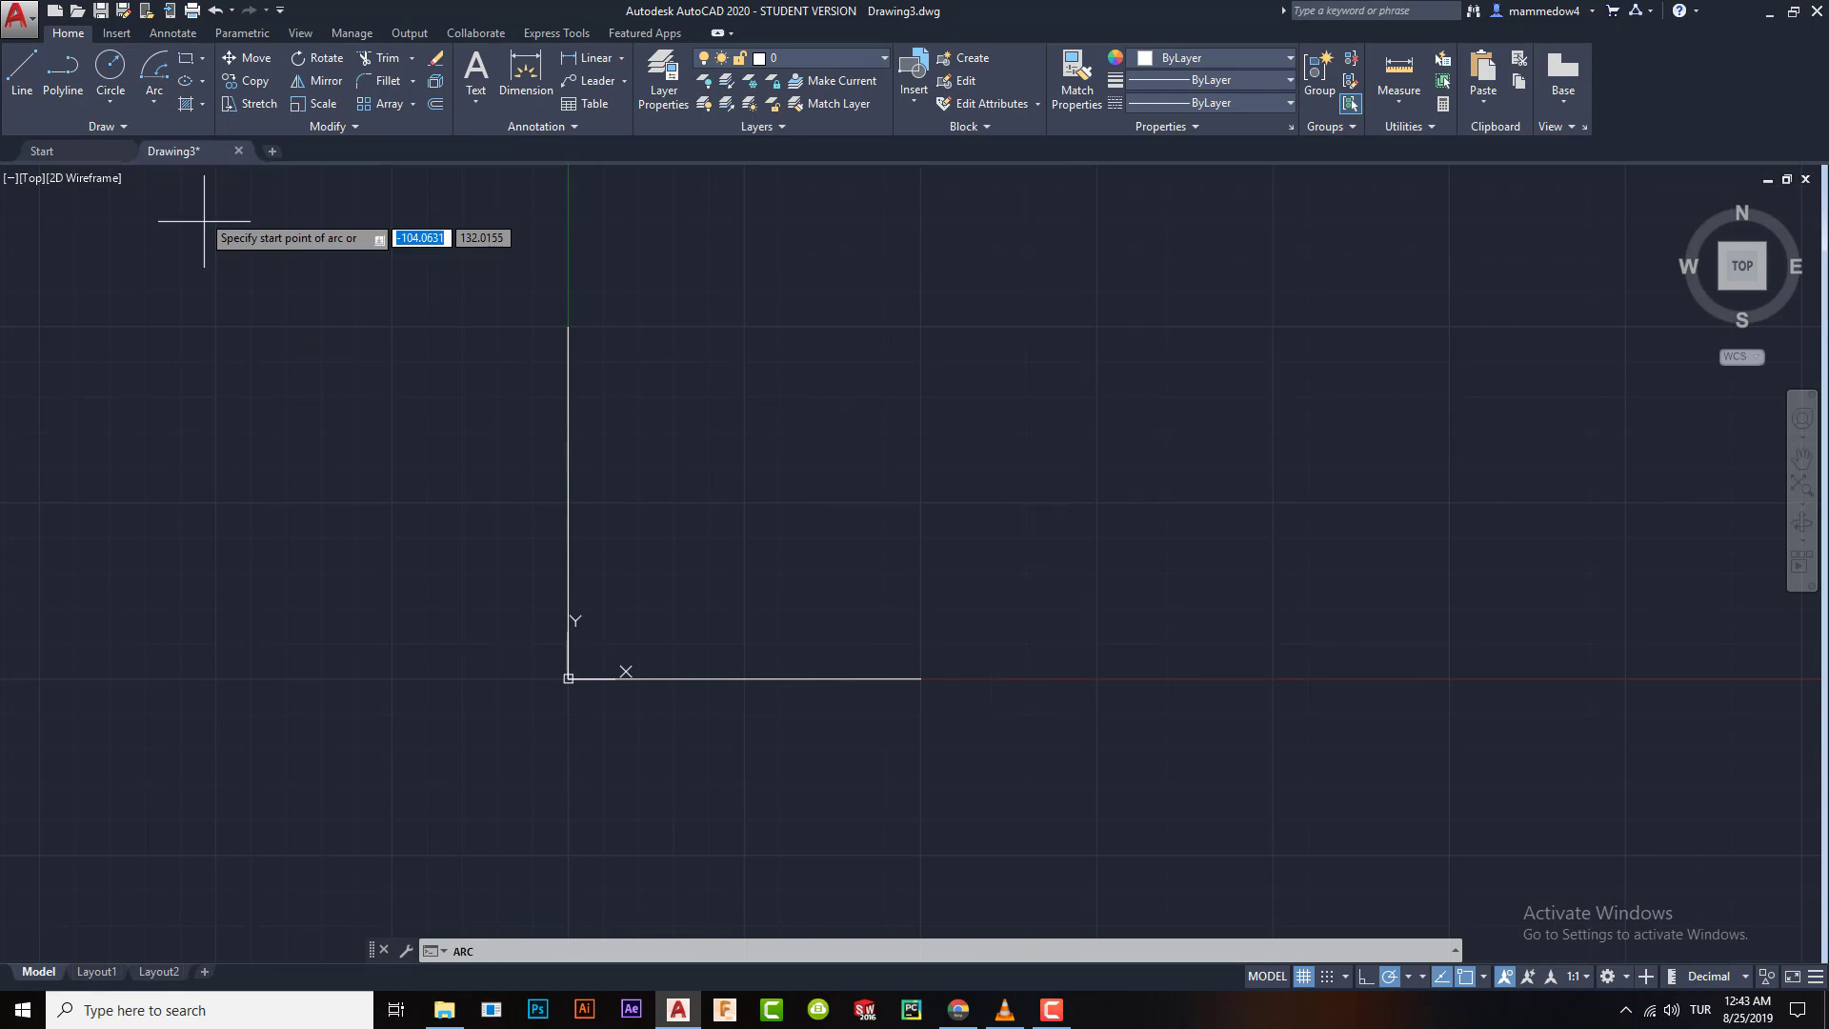
left_click(920, 678)
left_click(567, 679)
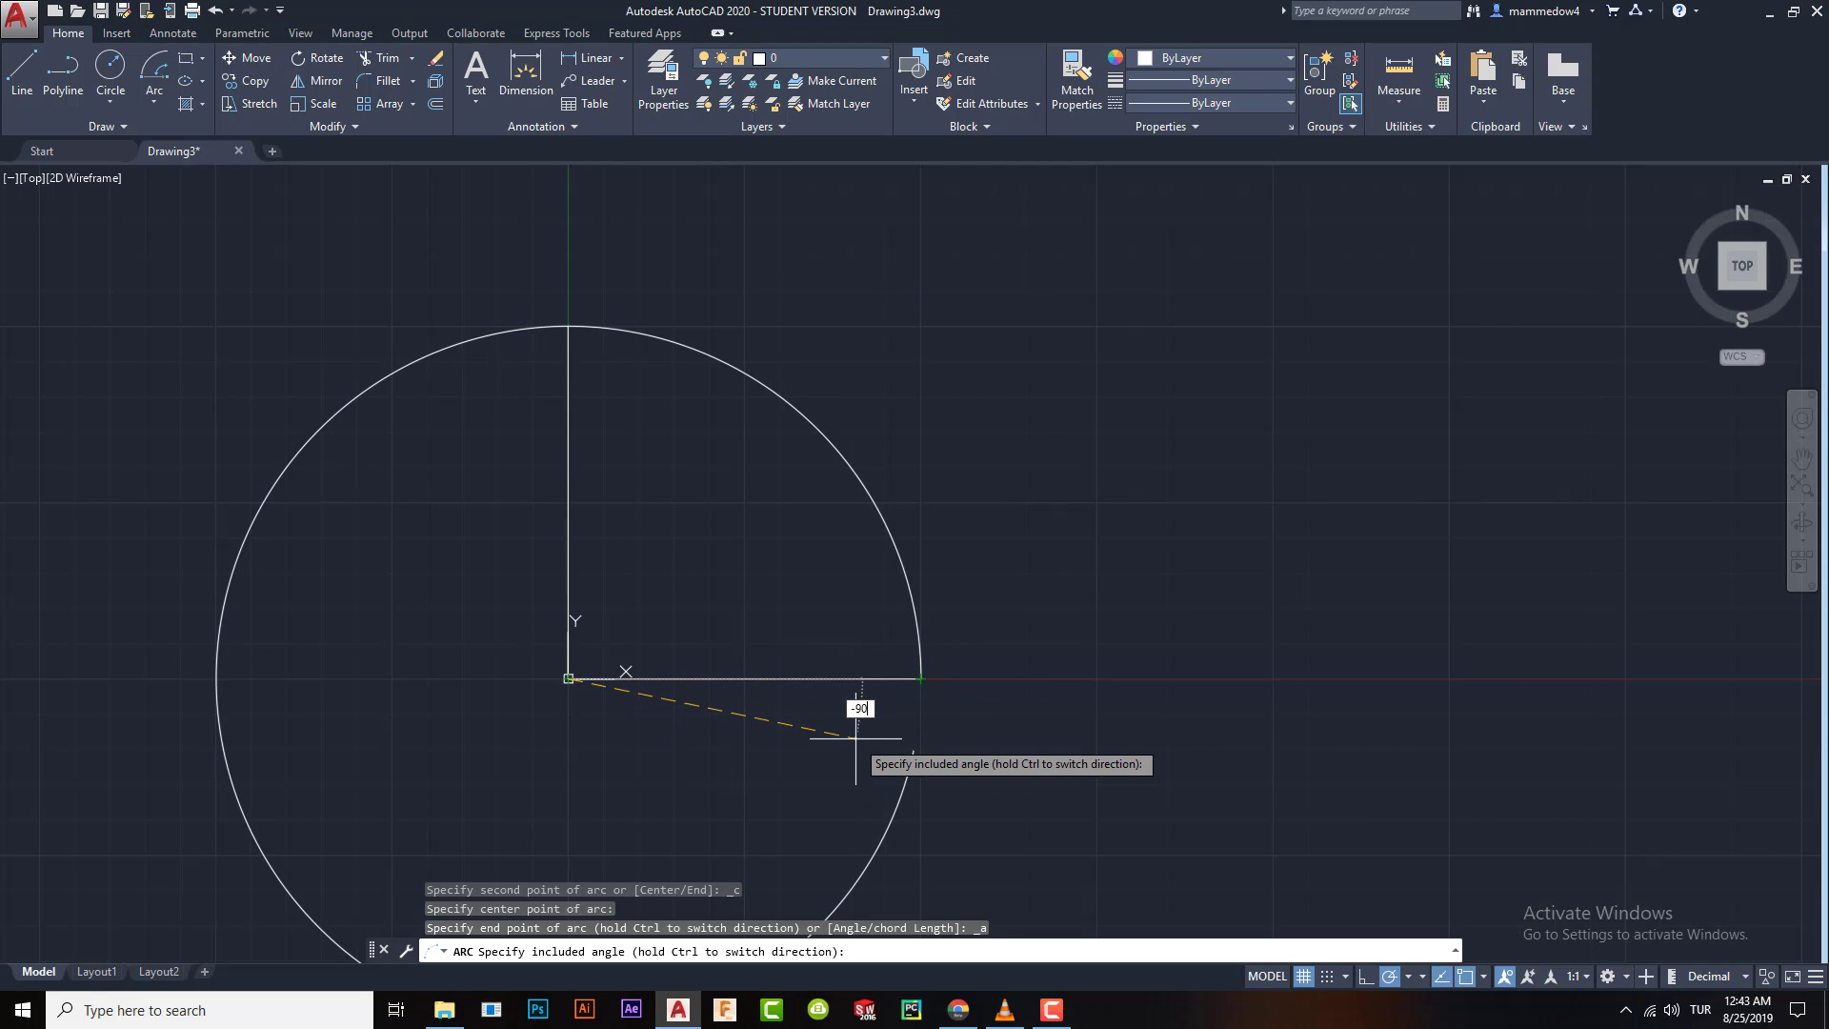
key("Return")
middle_click_drag(677, 800, 913, 521)
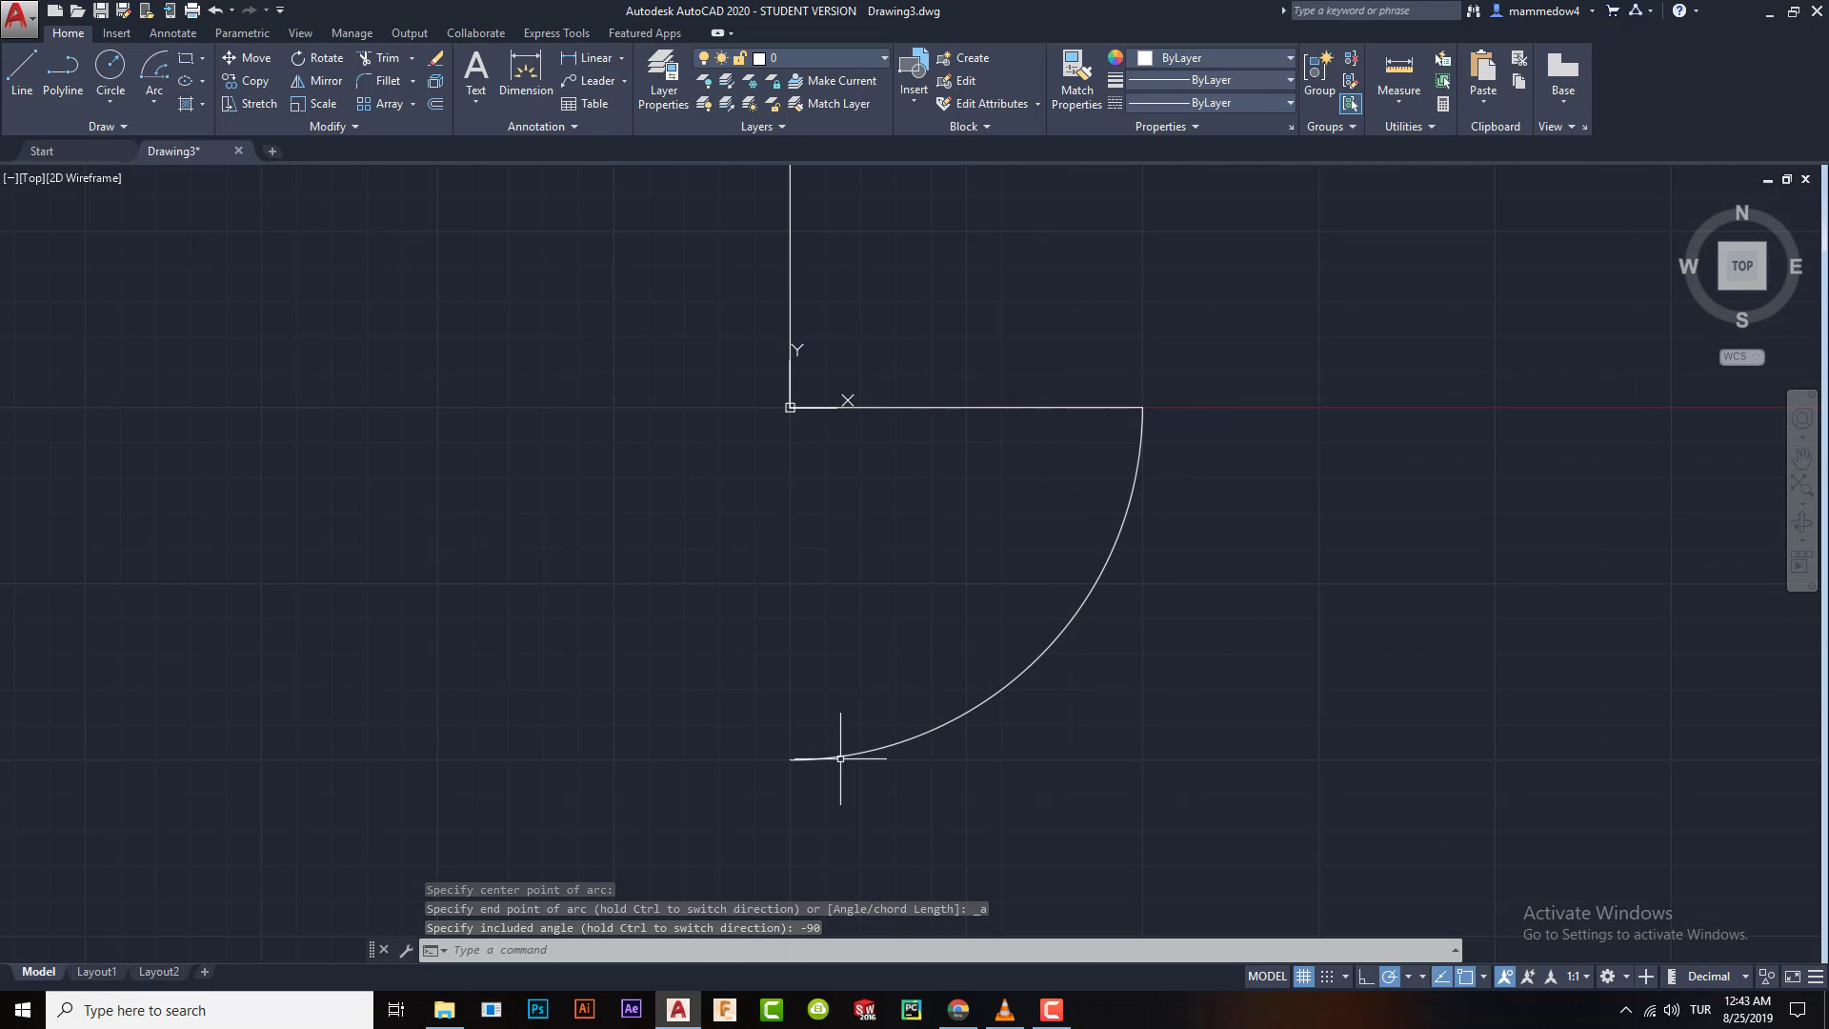
left_click(1105, 568)
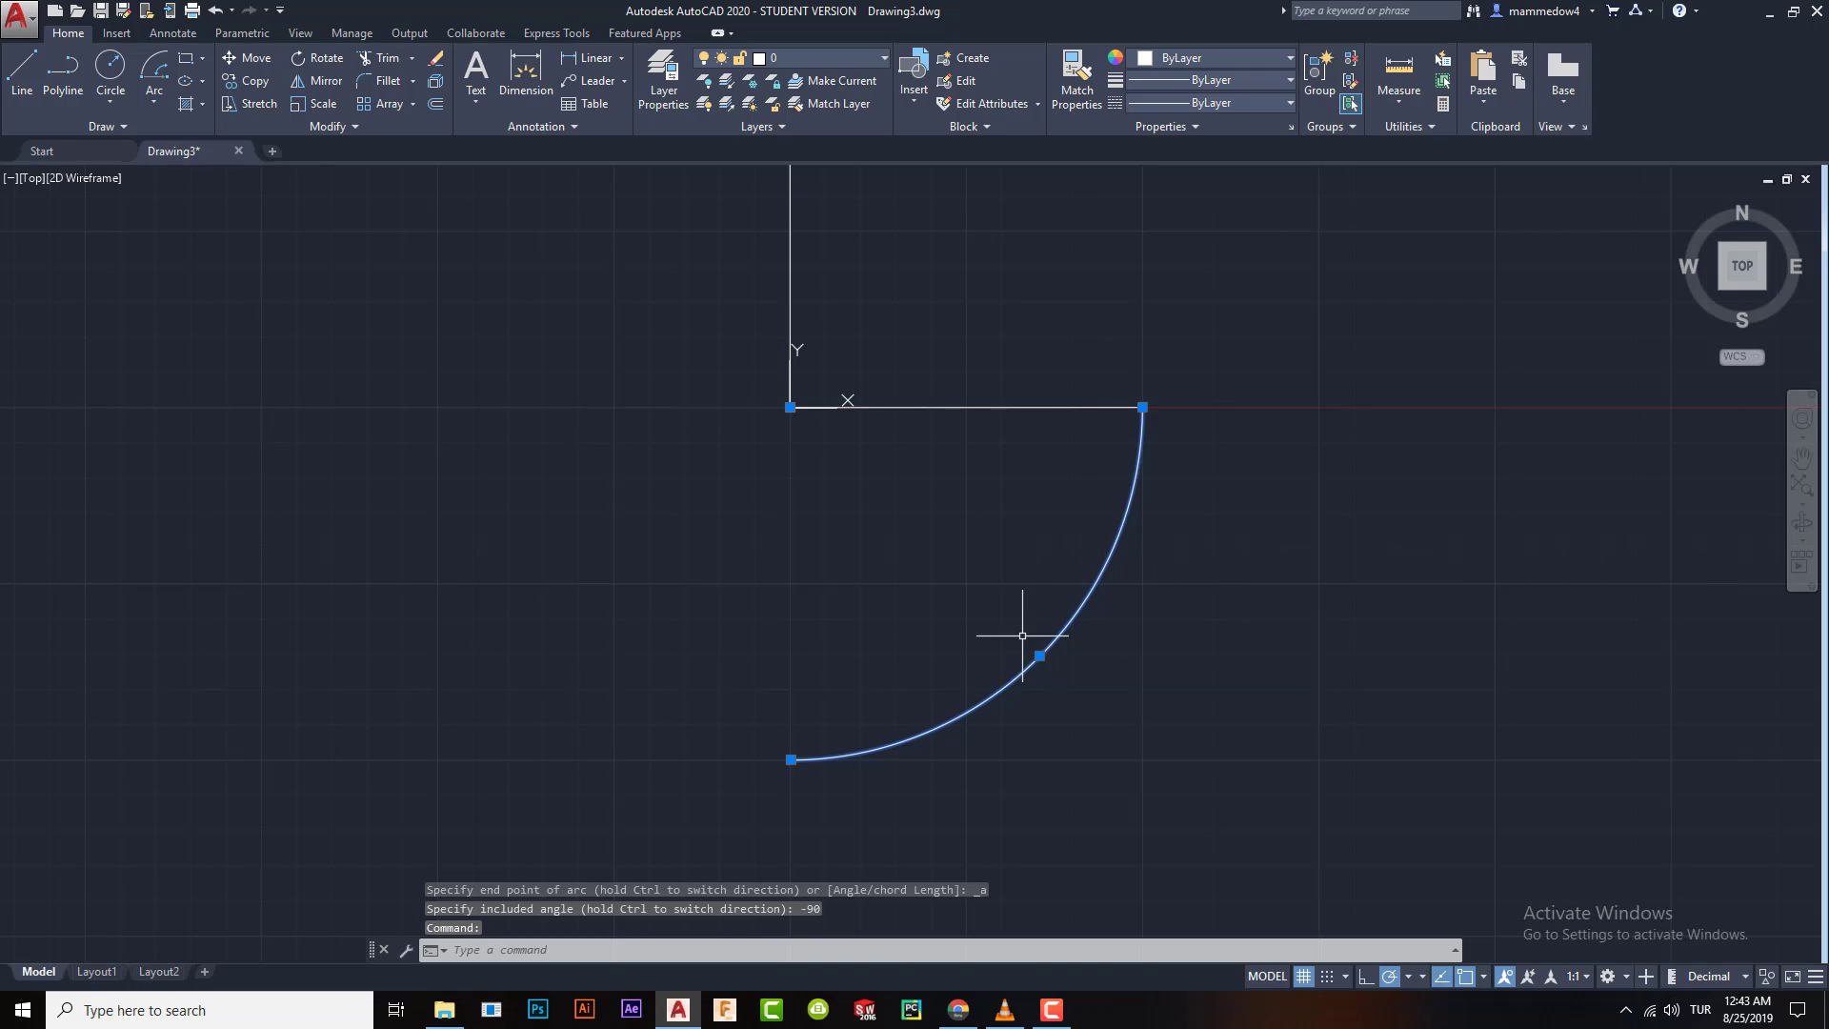
key("Delete")
- Draw a Center, Start, Angle arc centred on the lines' corner, from the horizontal line's right end with included angle 60°, and delete it
mouse_move(919, 571)
middle_mouse_down()
mouse_move(763, 714)
mouse_move(699, 807)
middle_mouse_up()
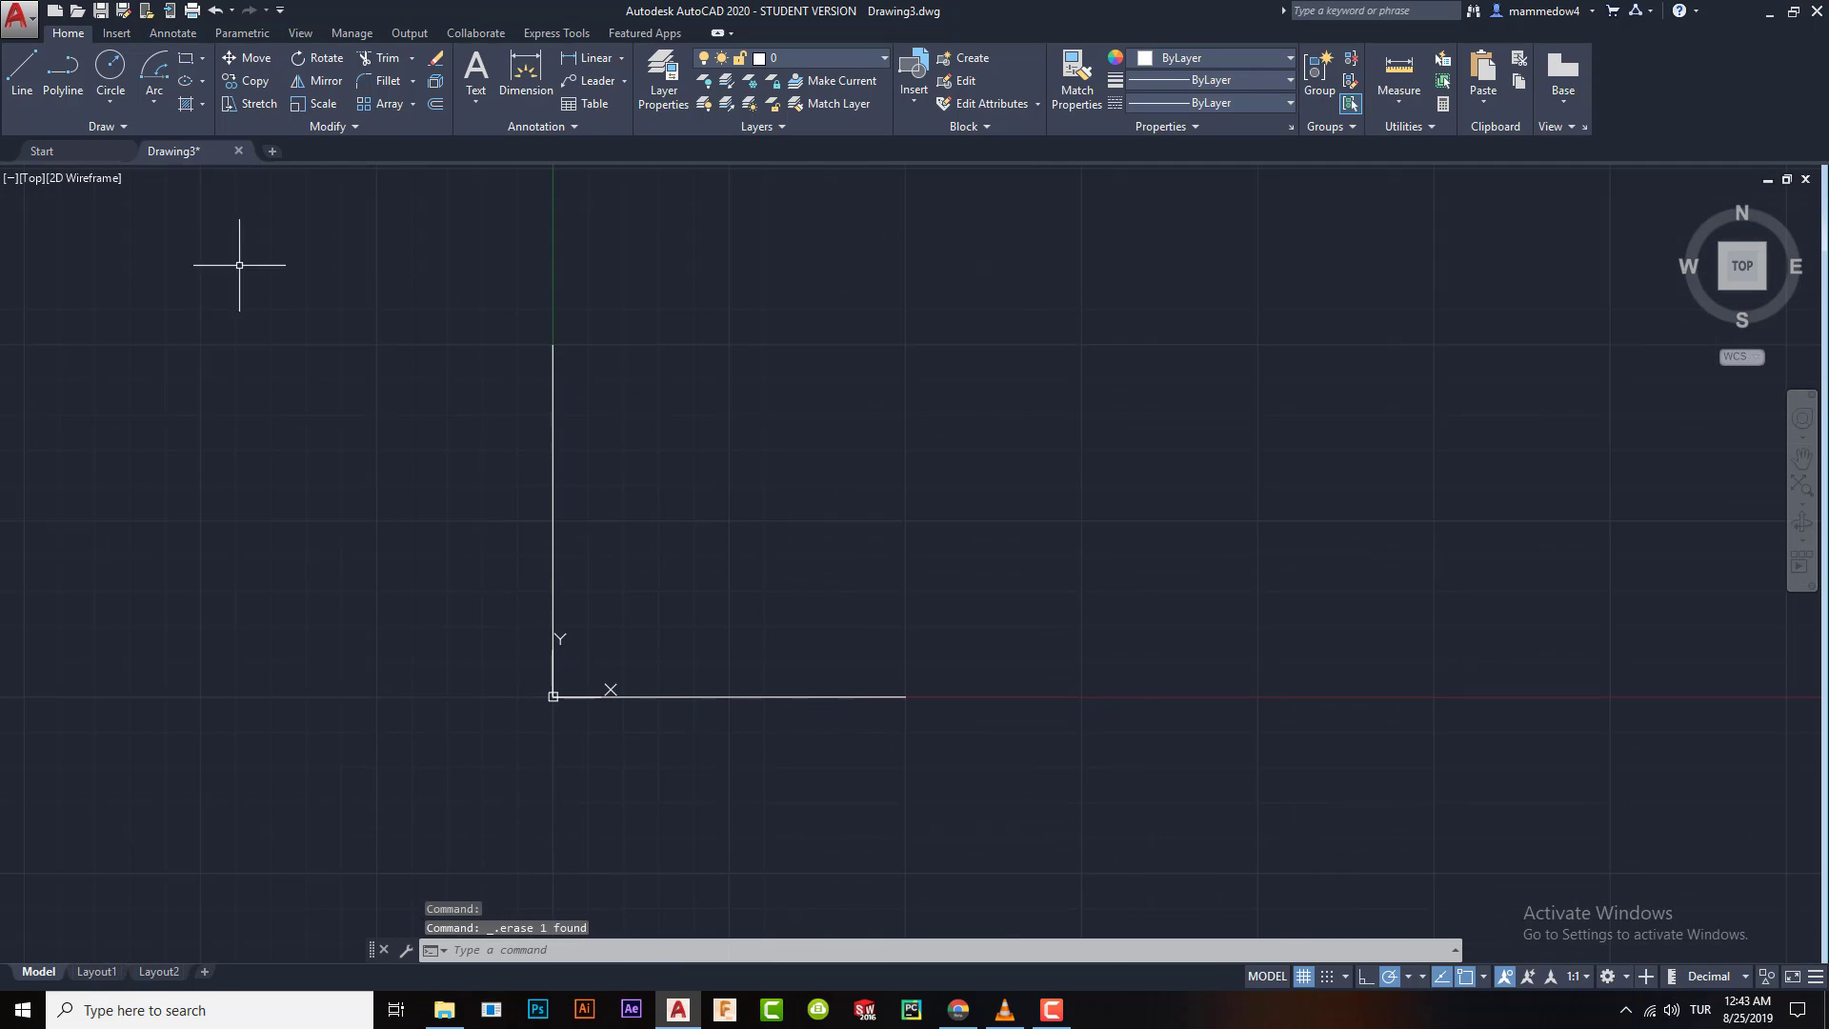
left_click(154, 100)
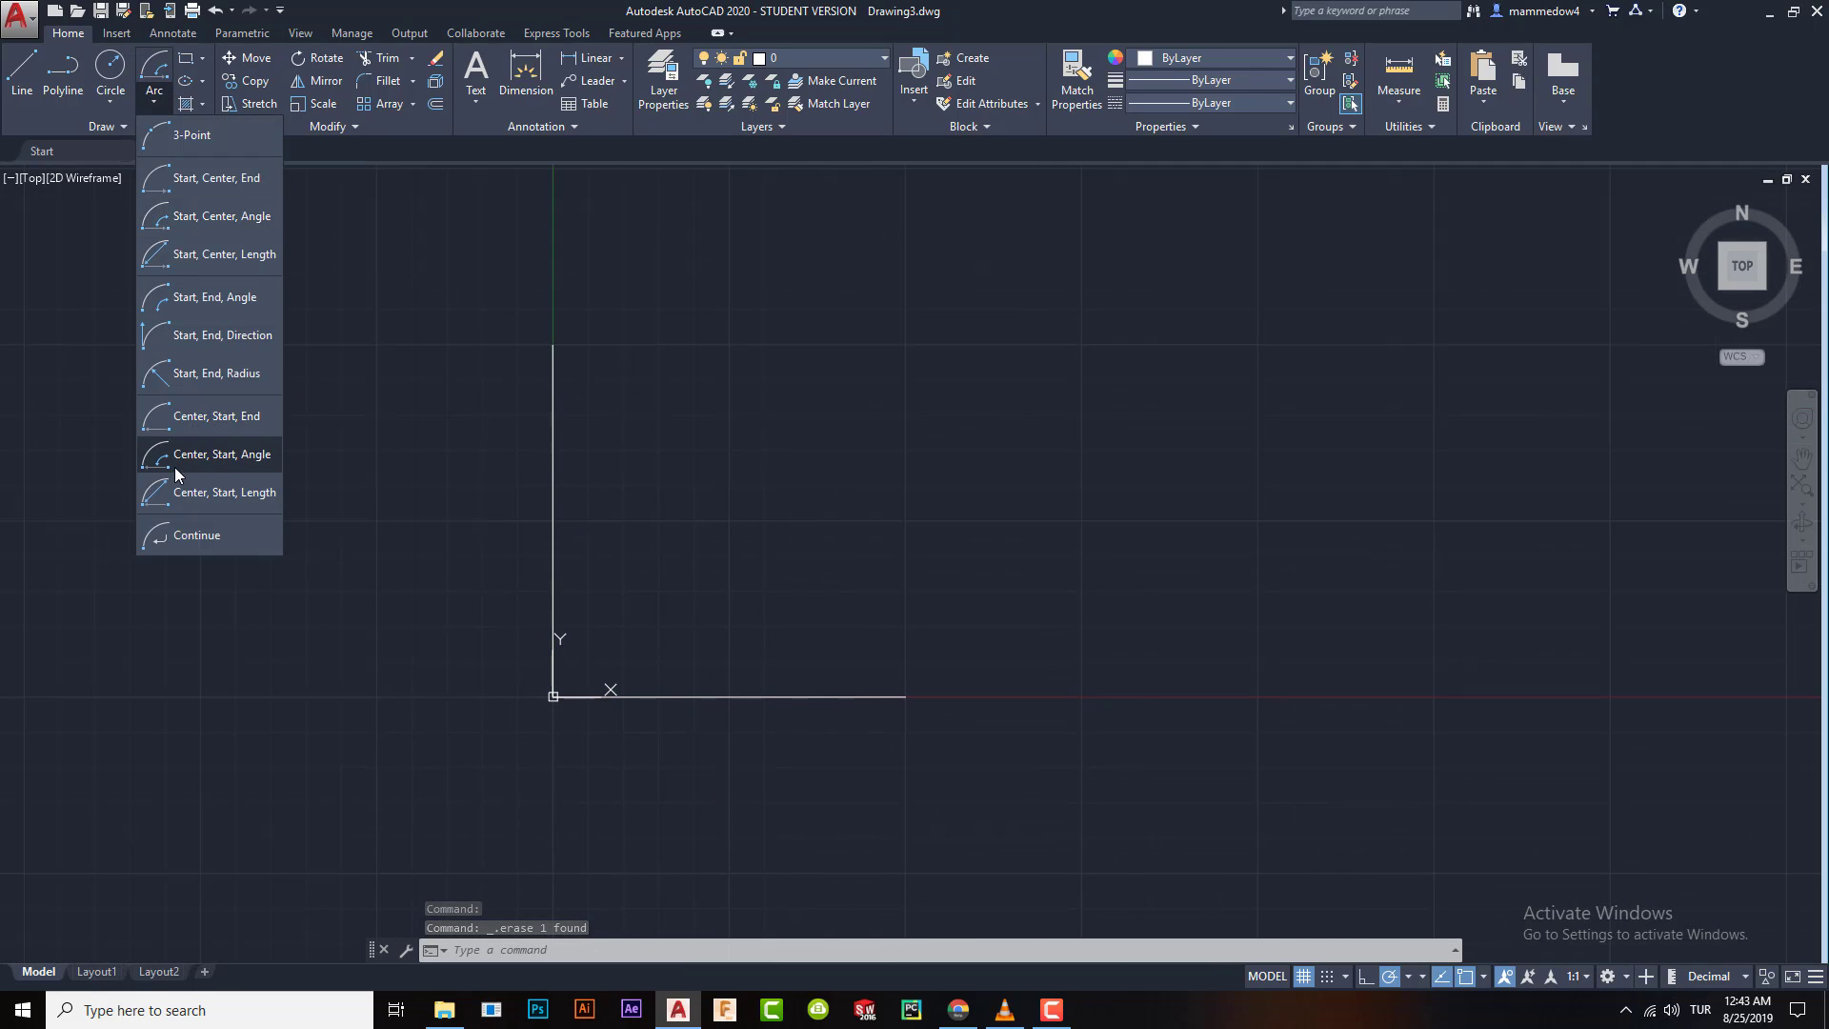
left_click(197, 460)
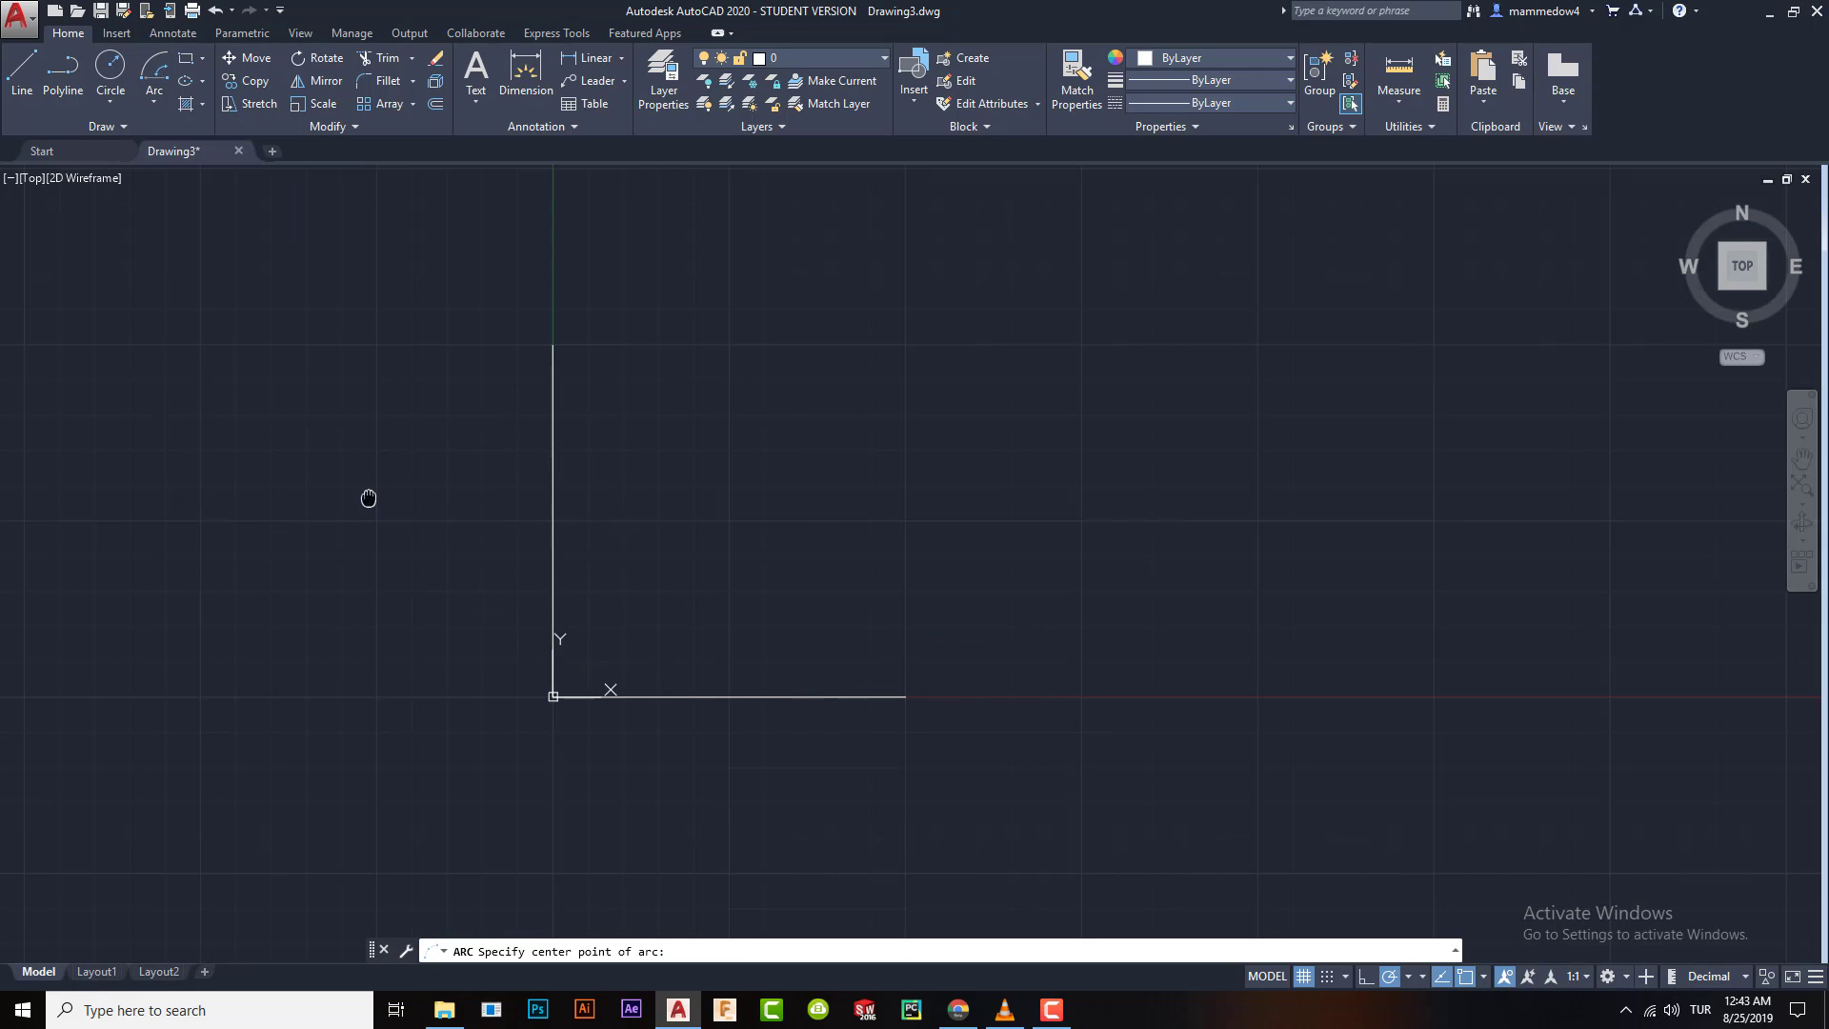
middle_click_drag(369, 498, 490, 552)
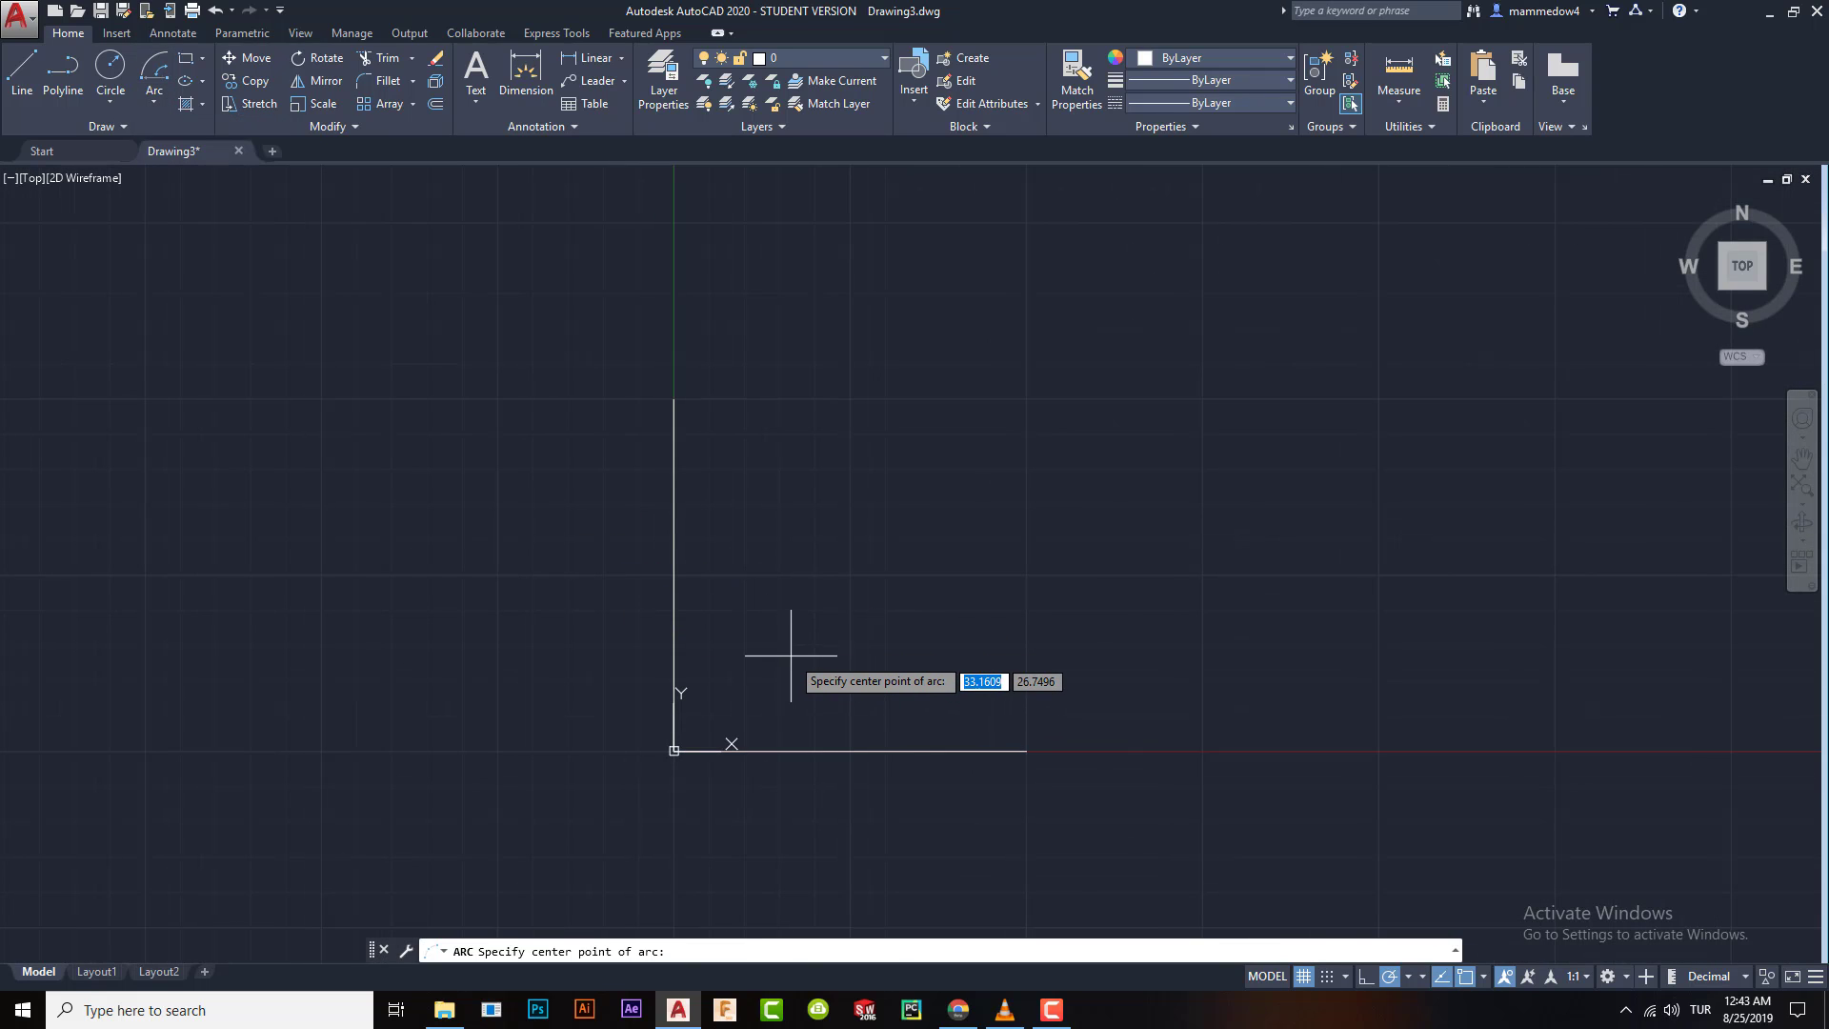
mouse_move(810, 648)
middle_mouse_down()
mouse_move(844, 624)
mouse_move(691, 602)
middle_mouse_up()
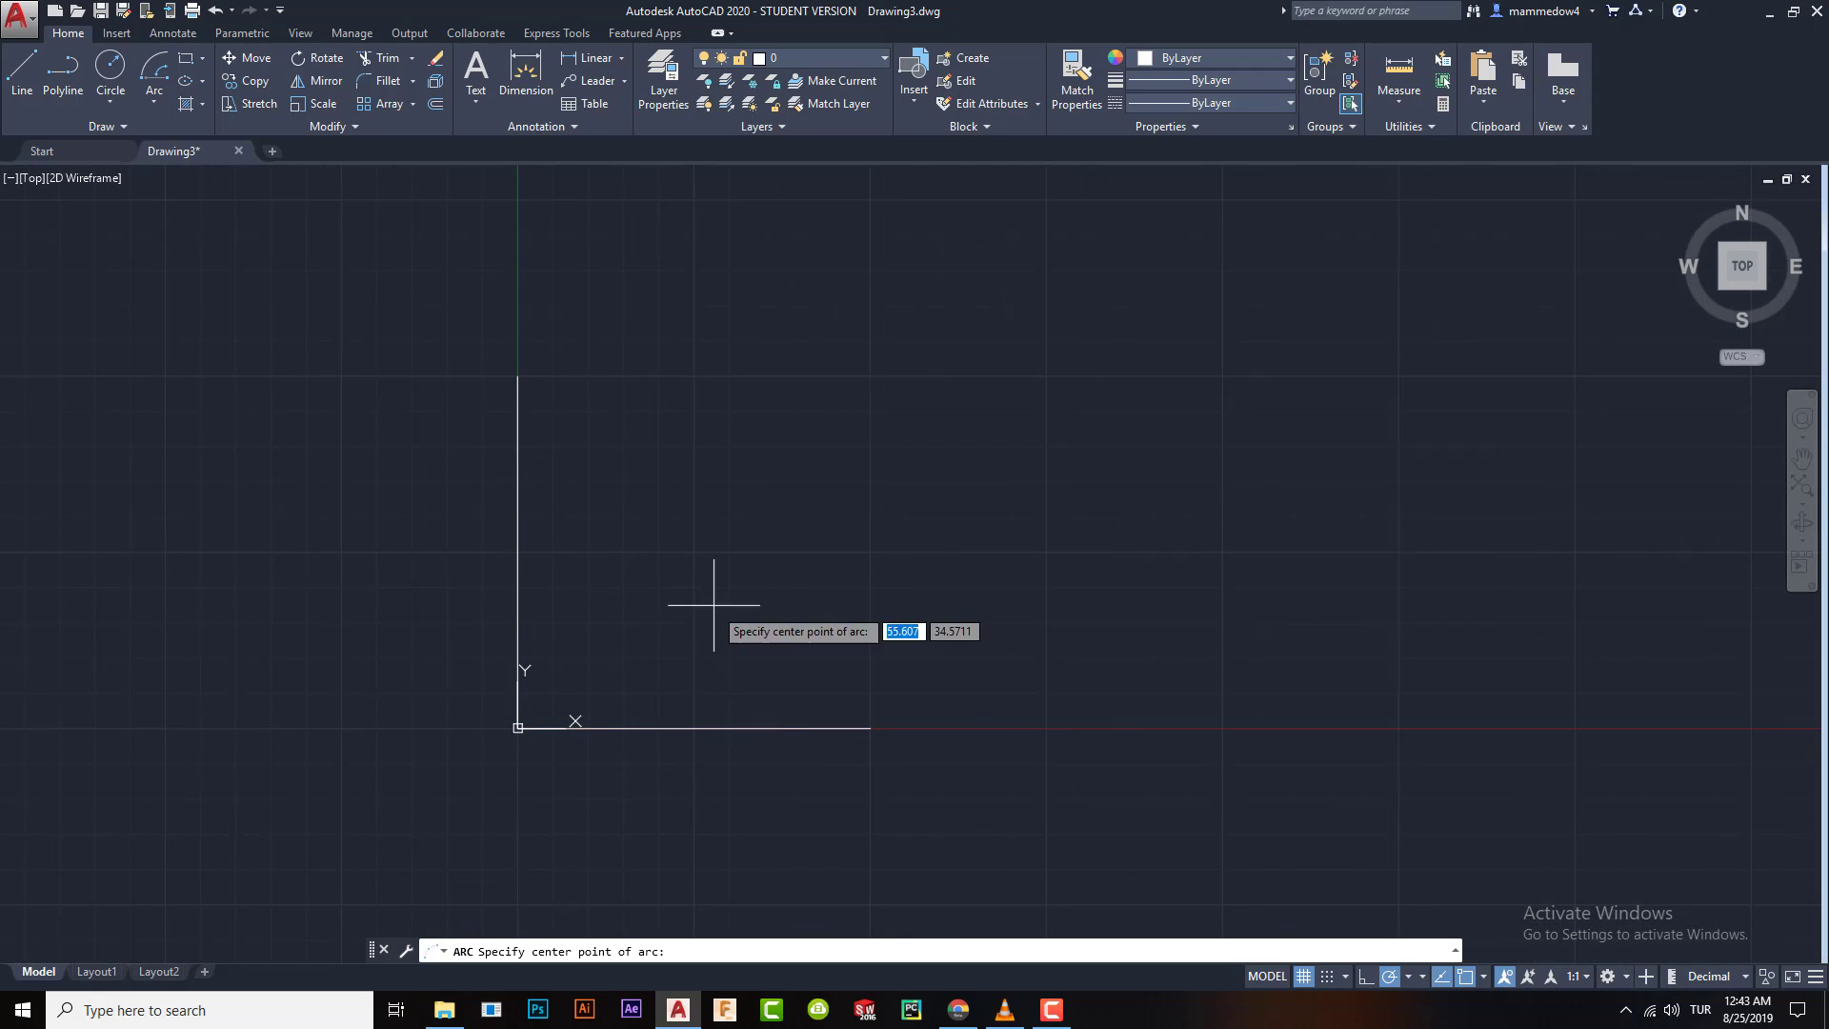
left_click(517, 727)
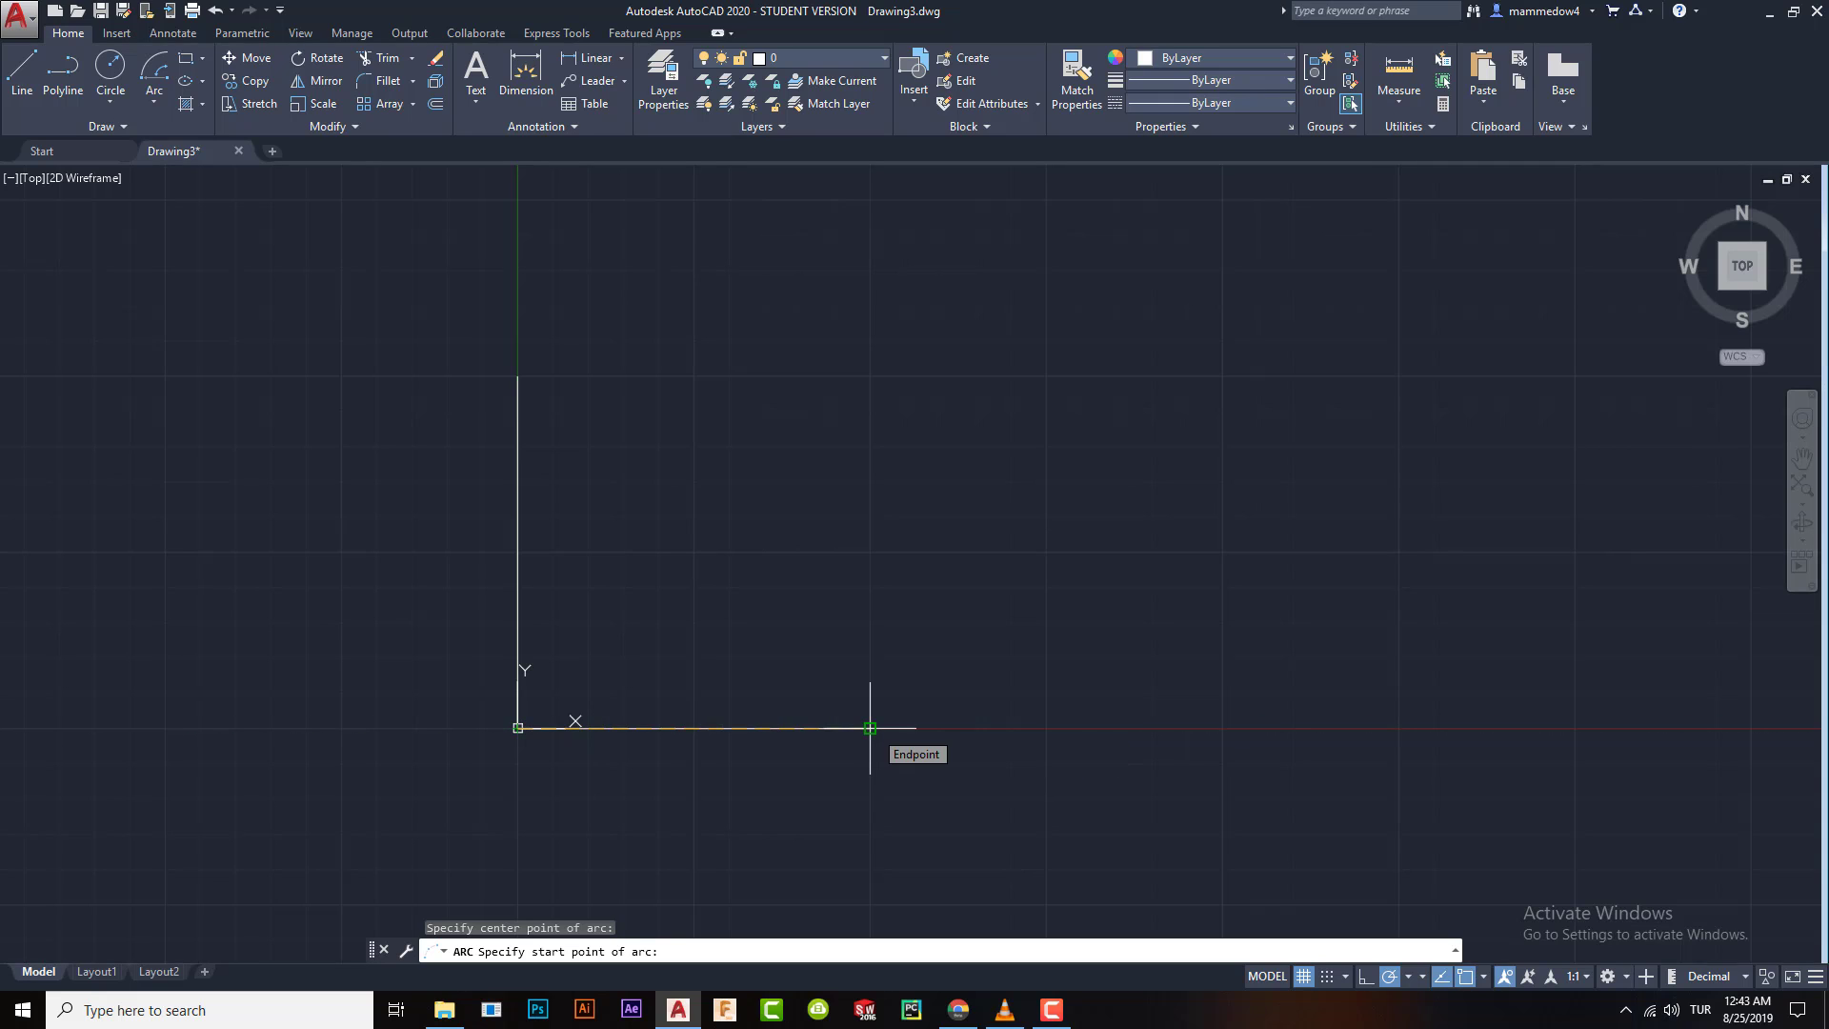
left_click(869, 727)
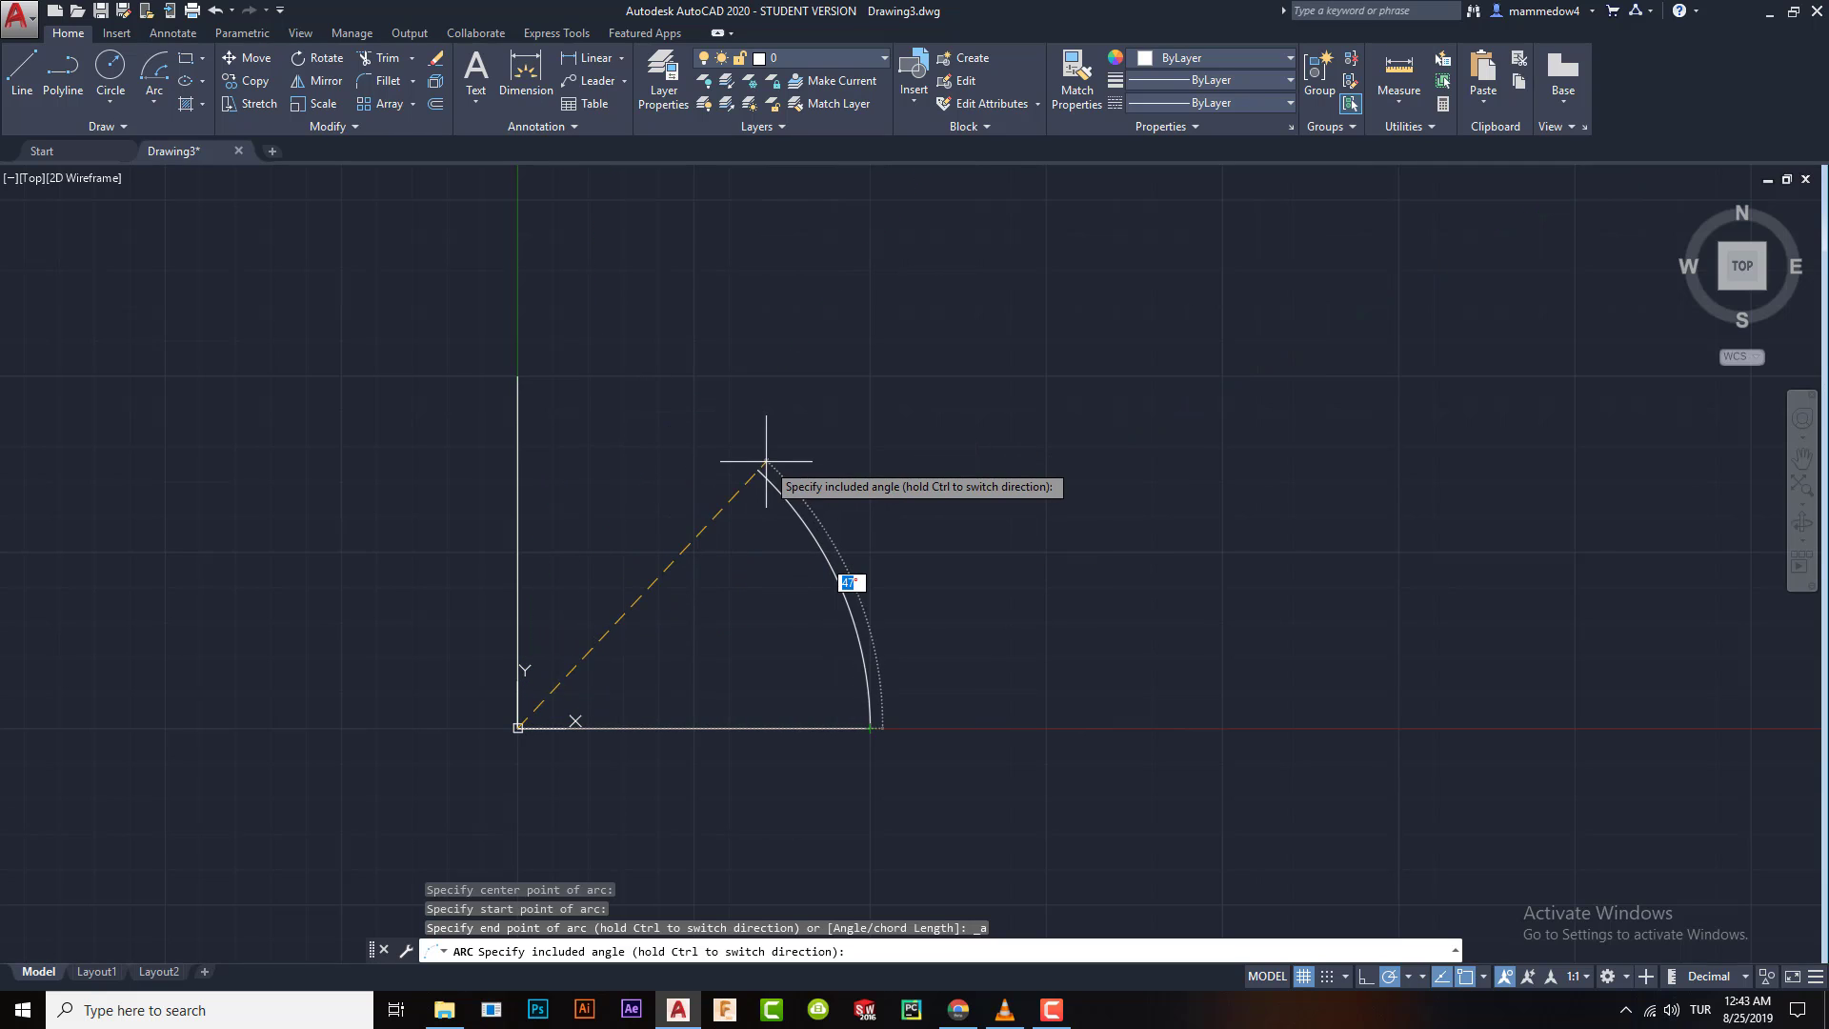
key("Return")
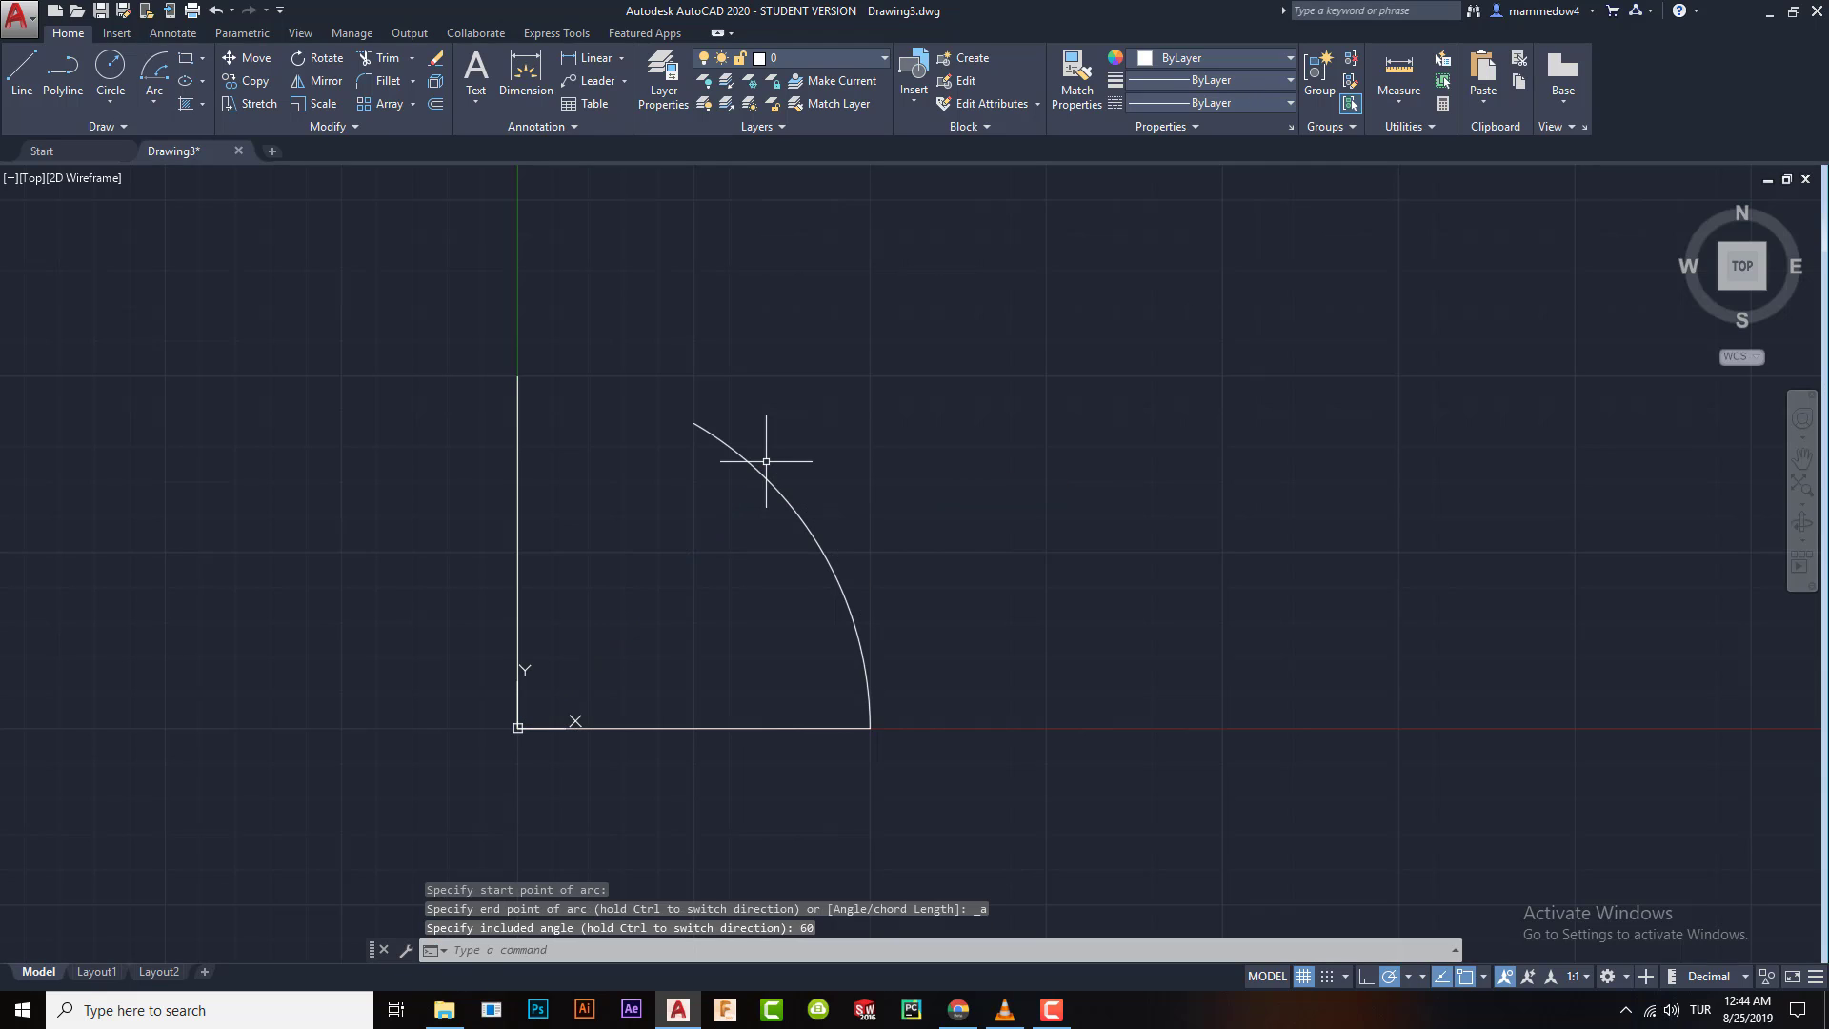
left_click(839, 591)
key("Delete")
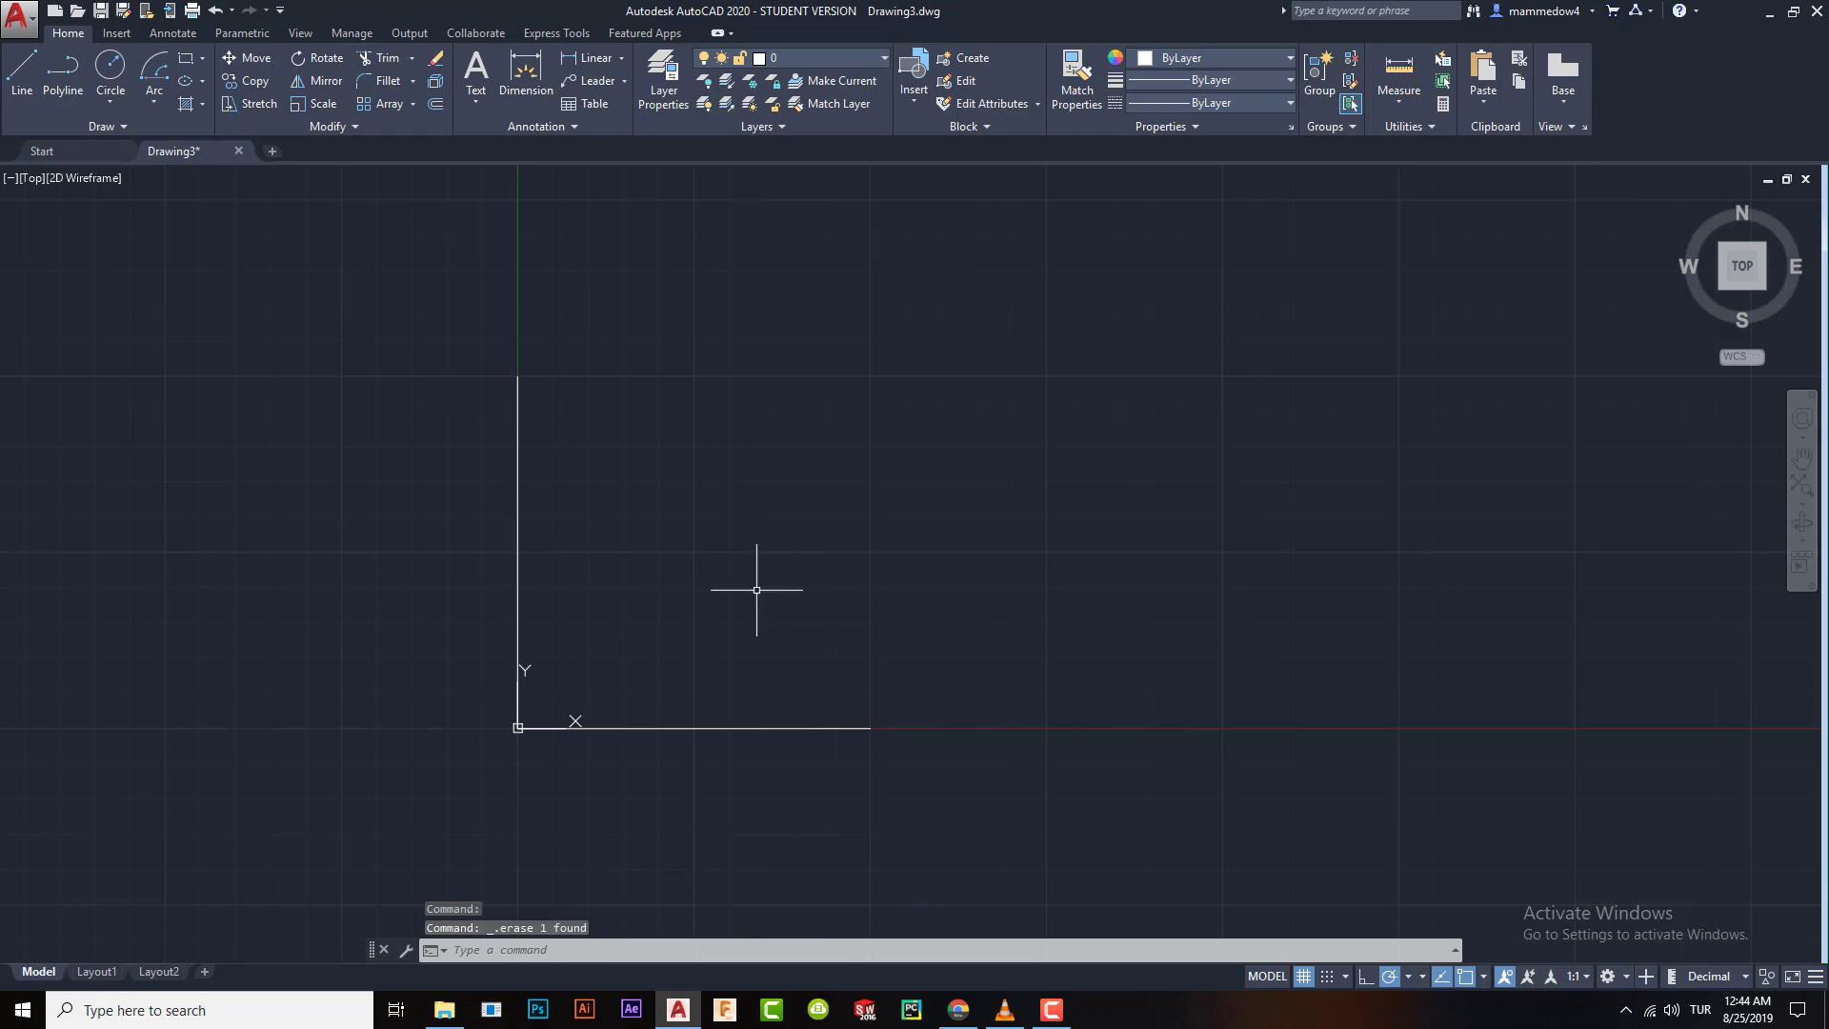
- Draw a Center, Start, Length arc centred on the corner, from the horizontal line's right end with the chord picked at the vertical line's top, and delete it
left_click(160, 95)
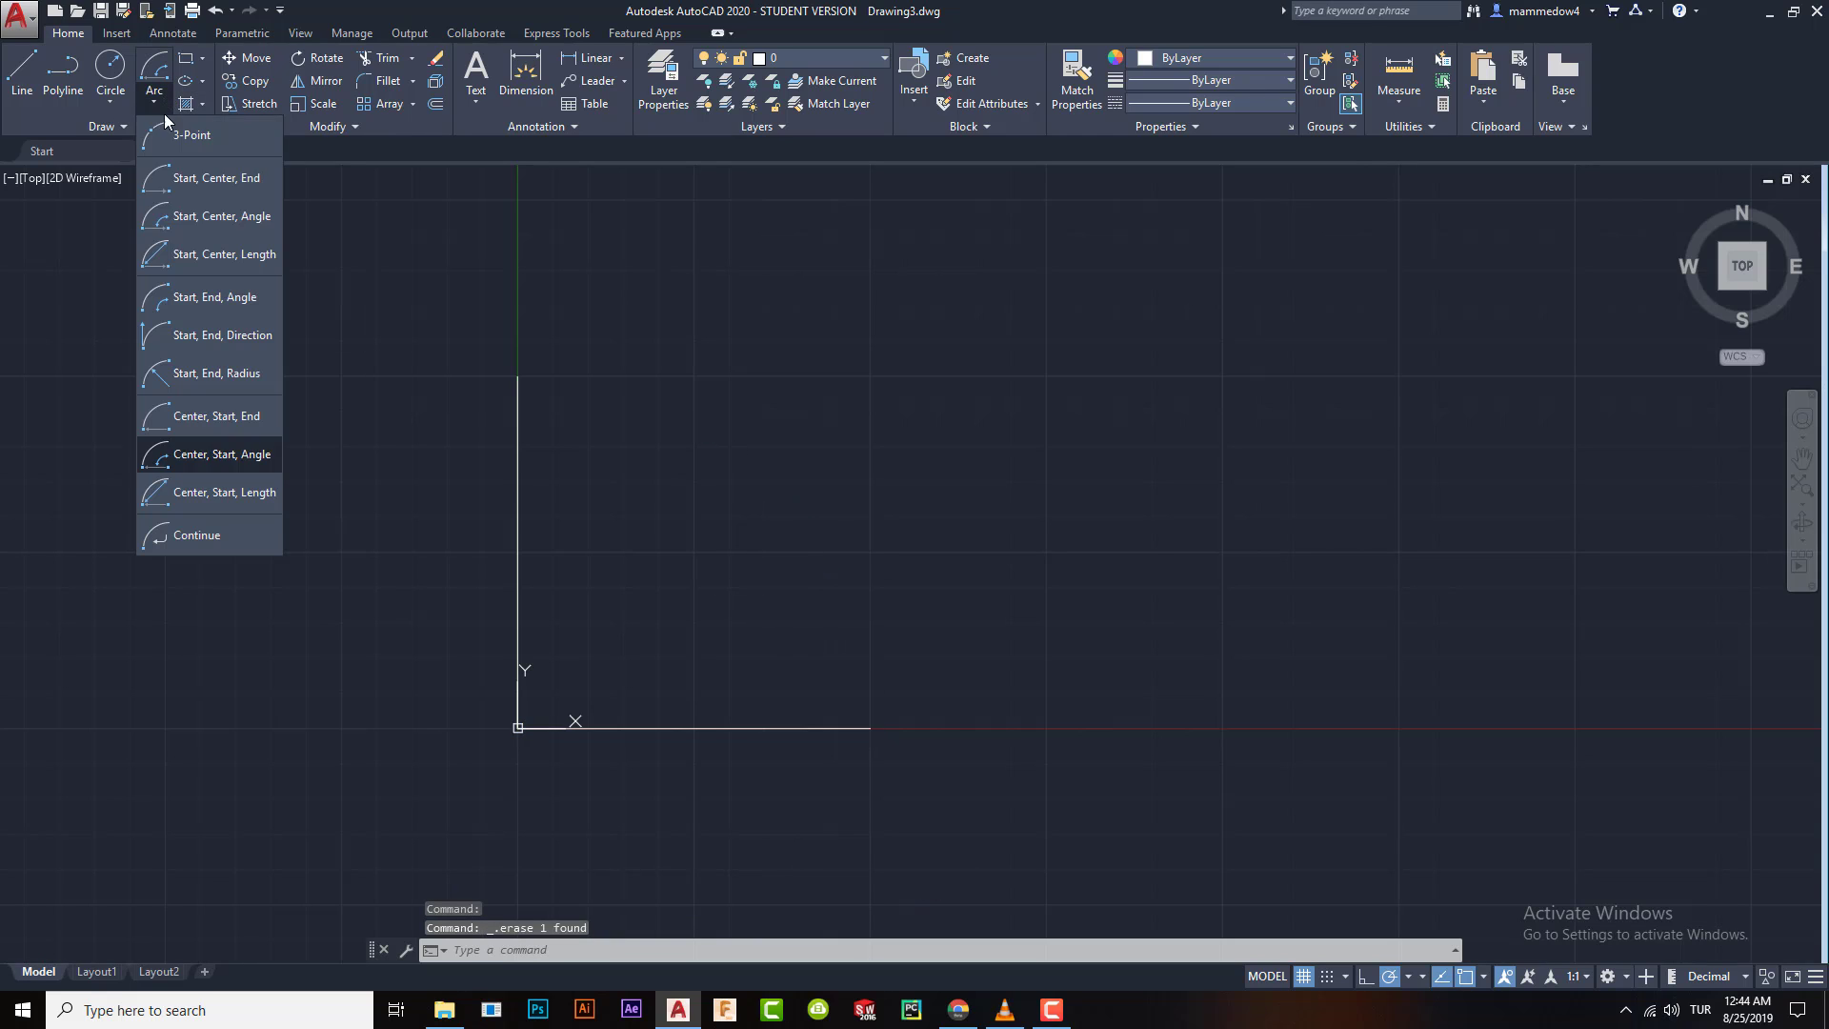
left_click(220, 494)
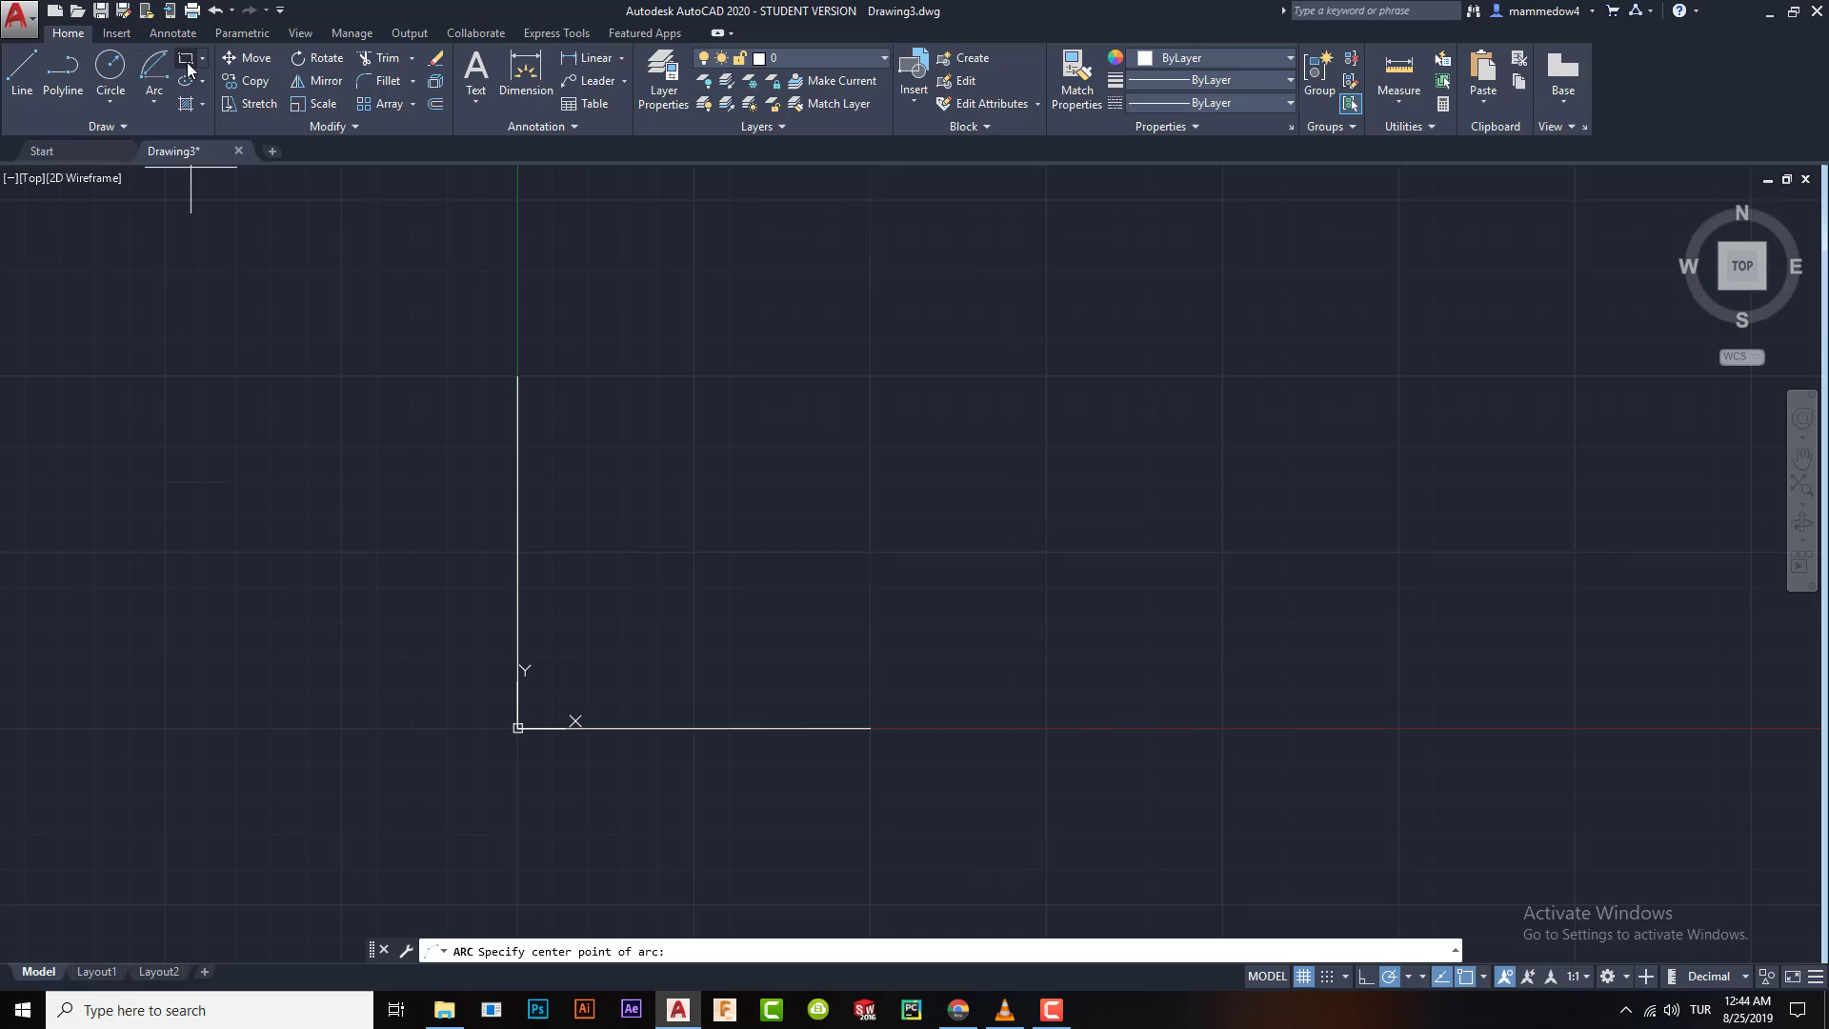
left_click(534, 728)
left_click(869, 728)
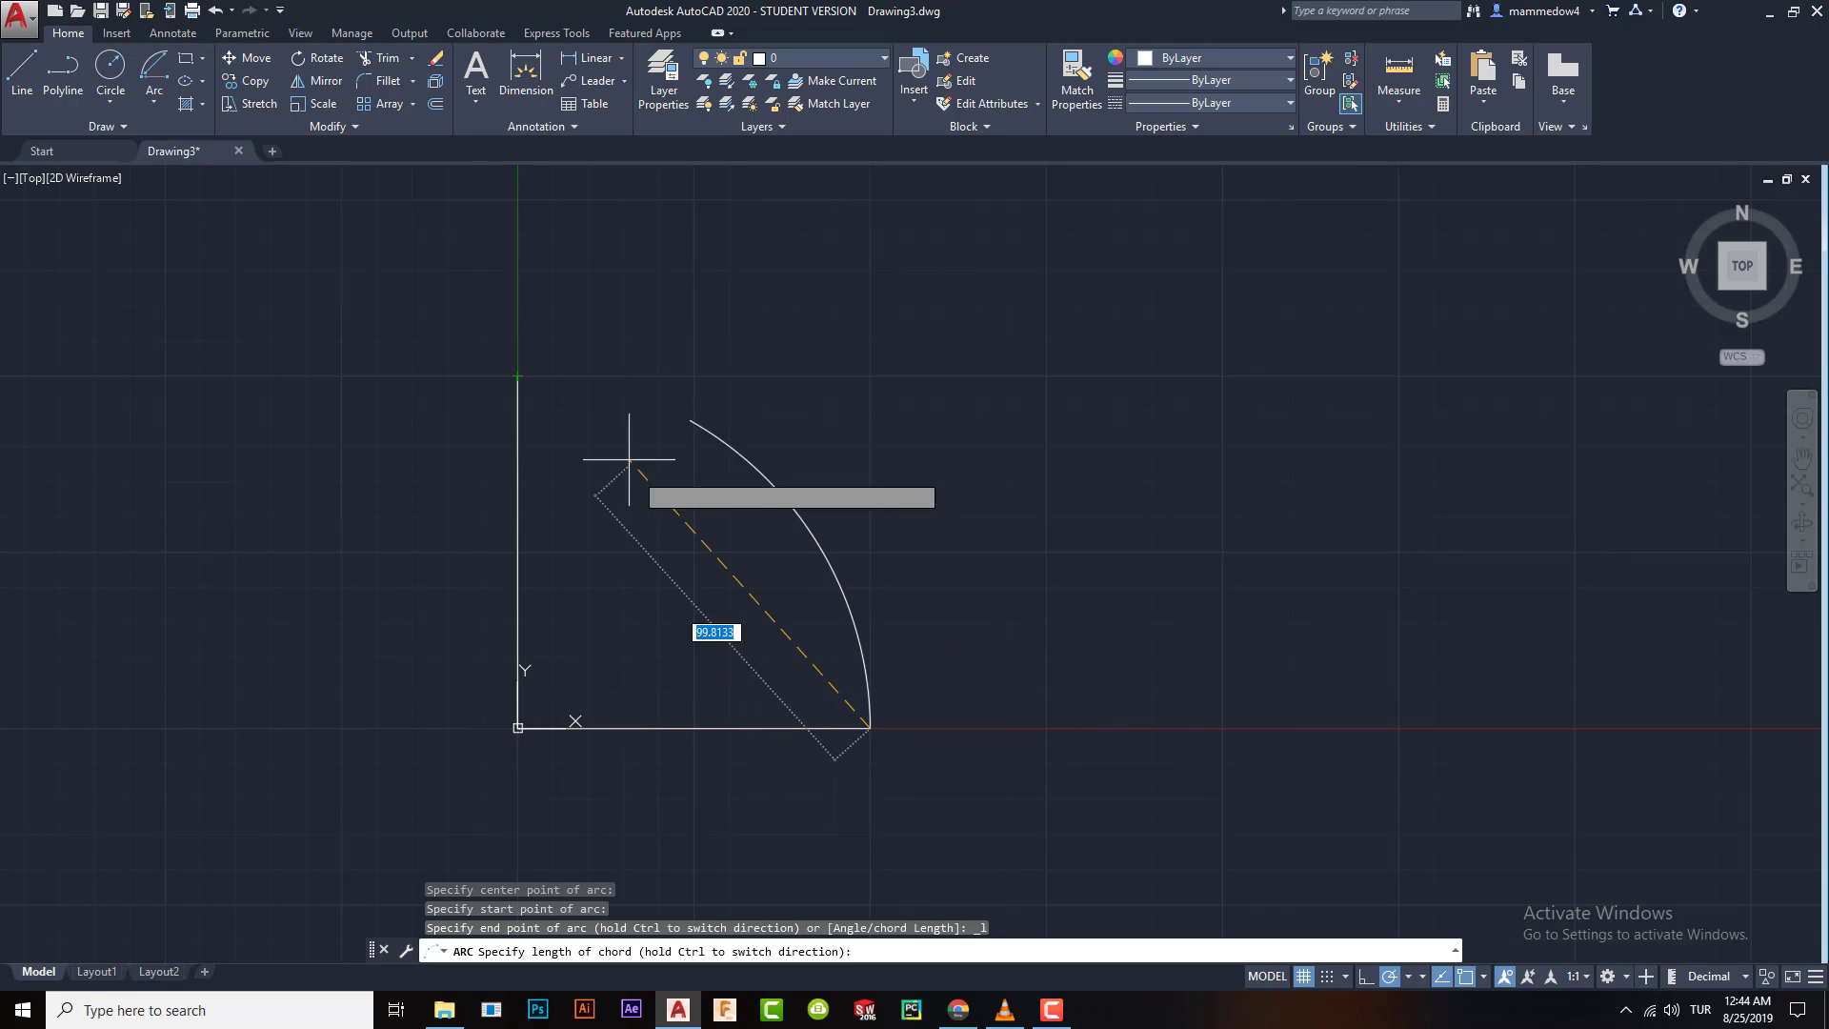
left_click(517, 377)
key("Escape")
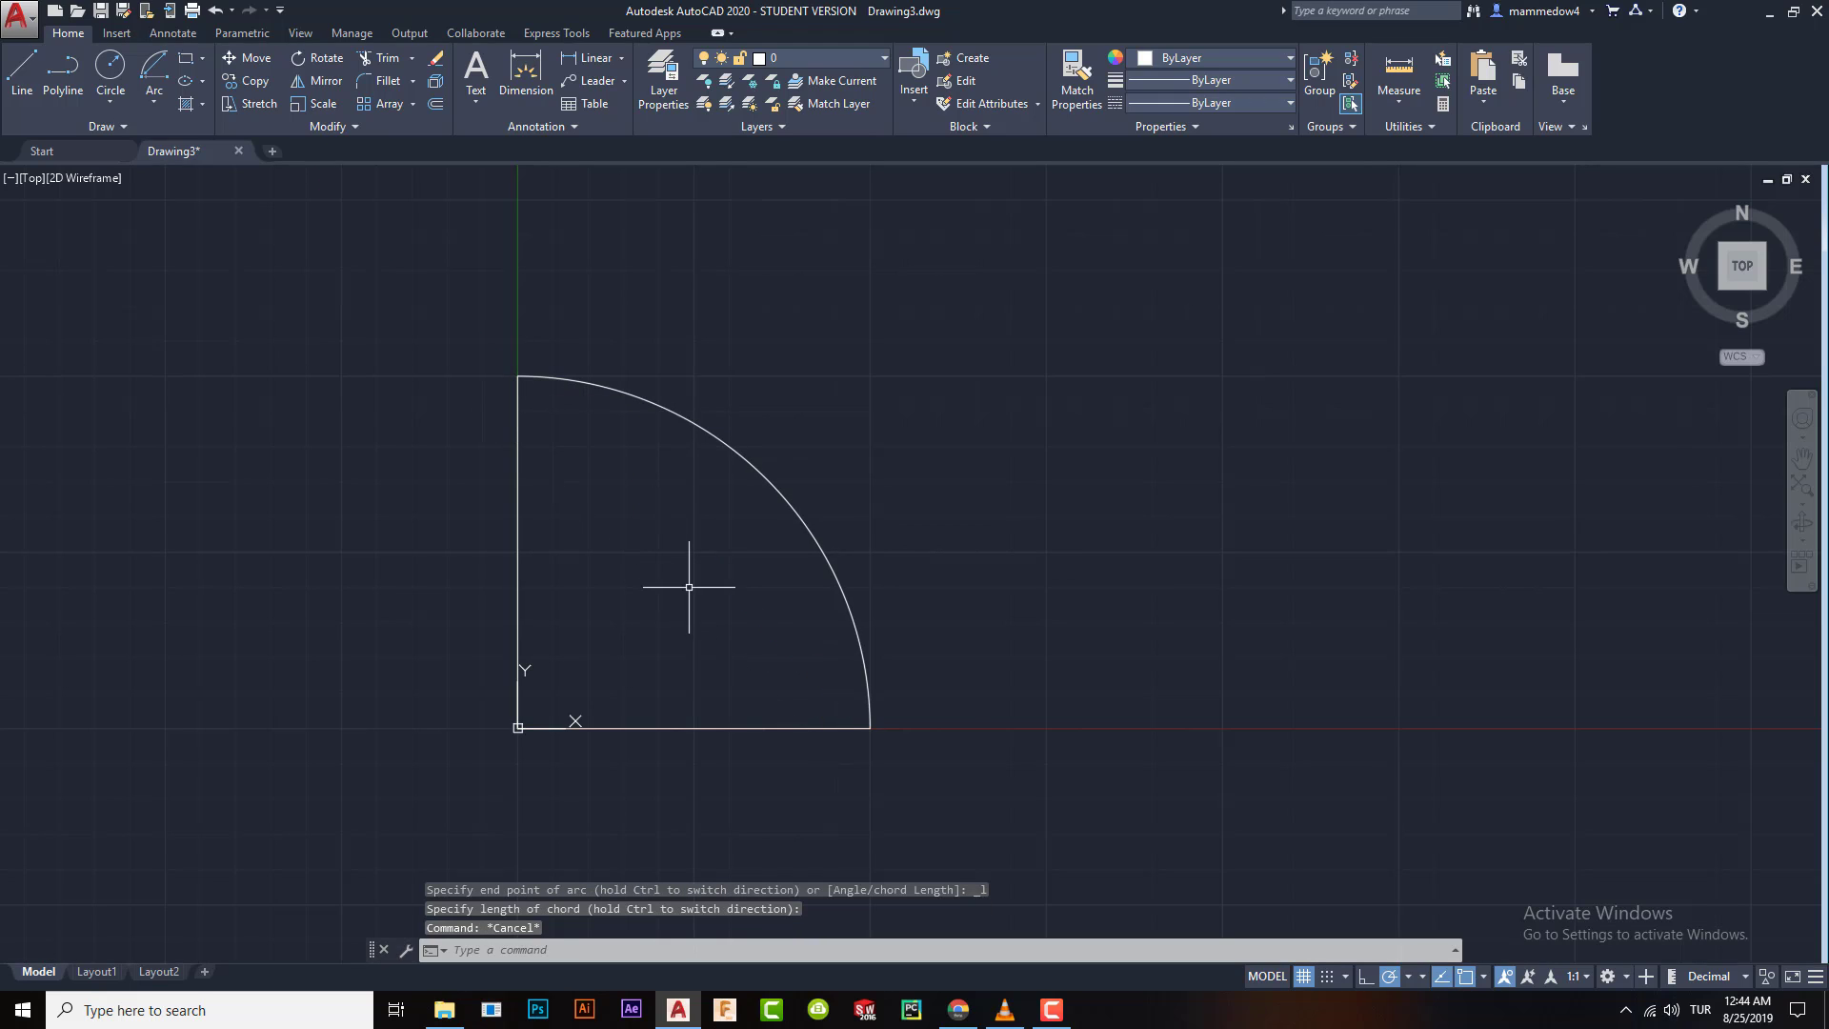
left_click(800, 512)
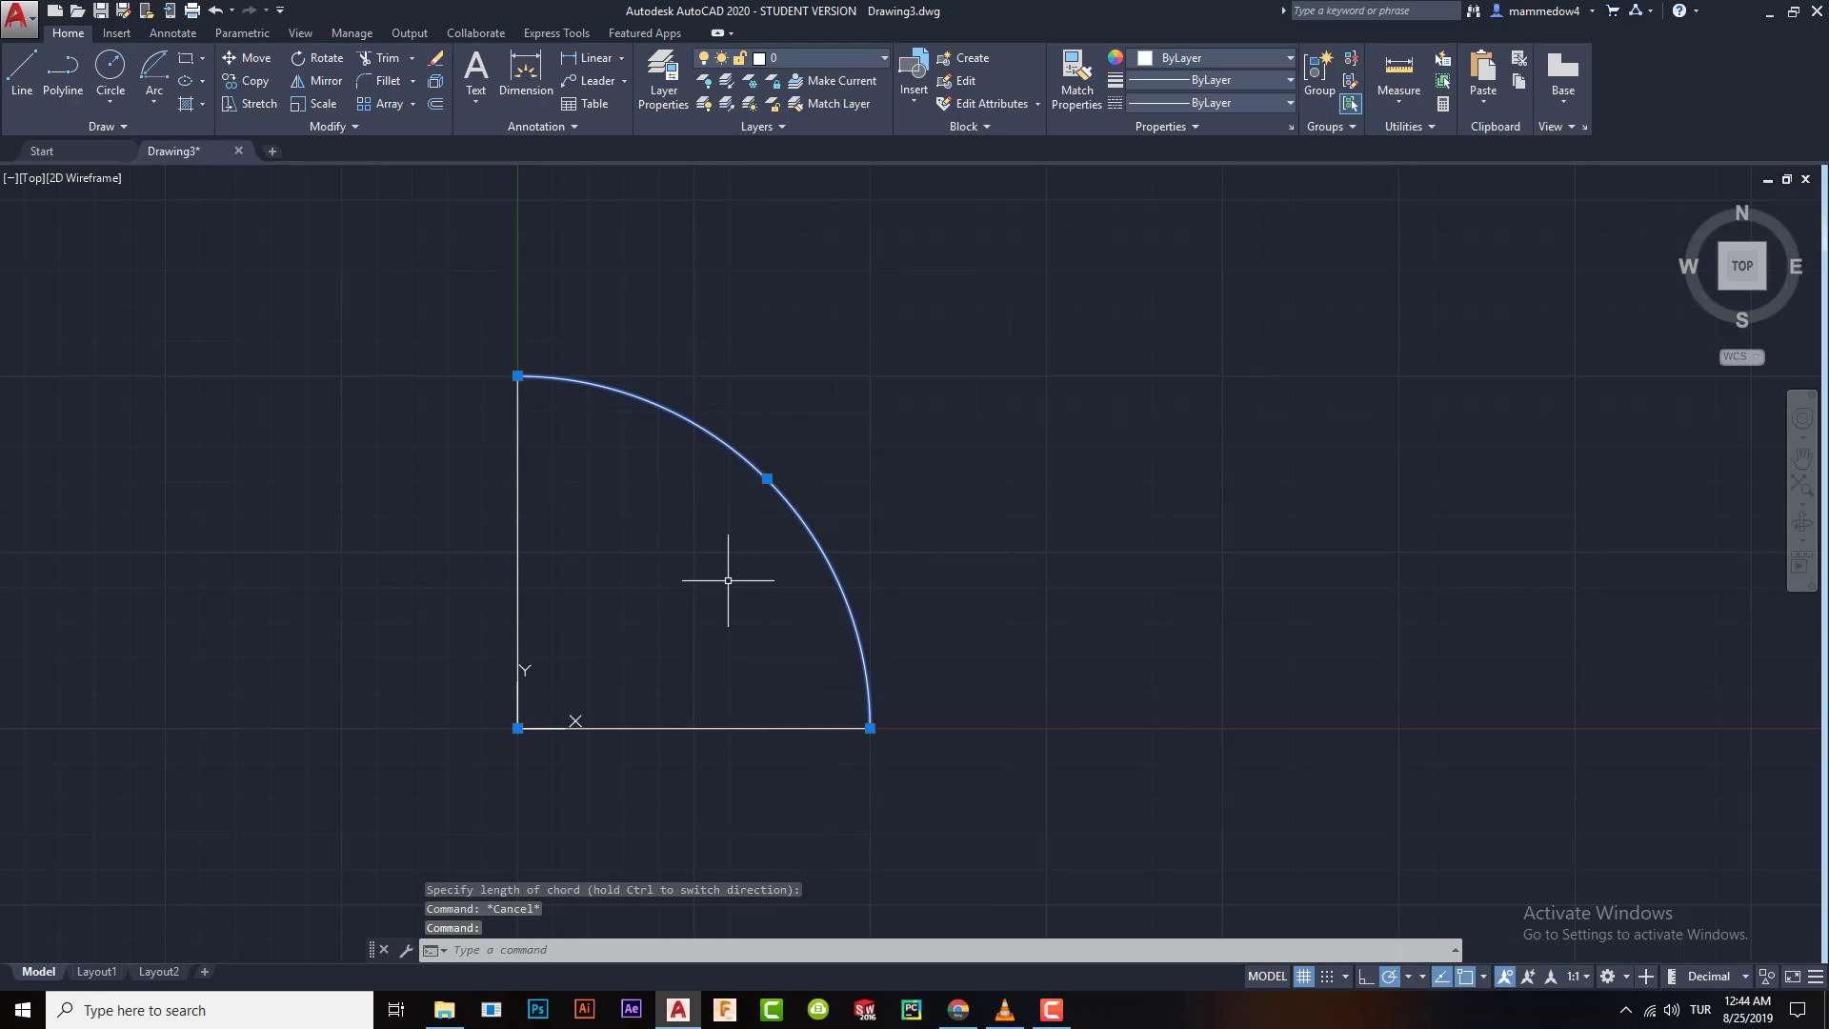
key("Delete")
mouse_move(695, 501)
middle_mouse_down()
mouse_move(604, 502)
mouse_move(532, 534)
middle_mouse_up()
left_click(151, 102)
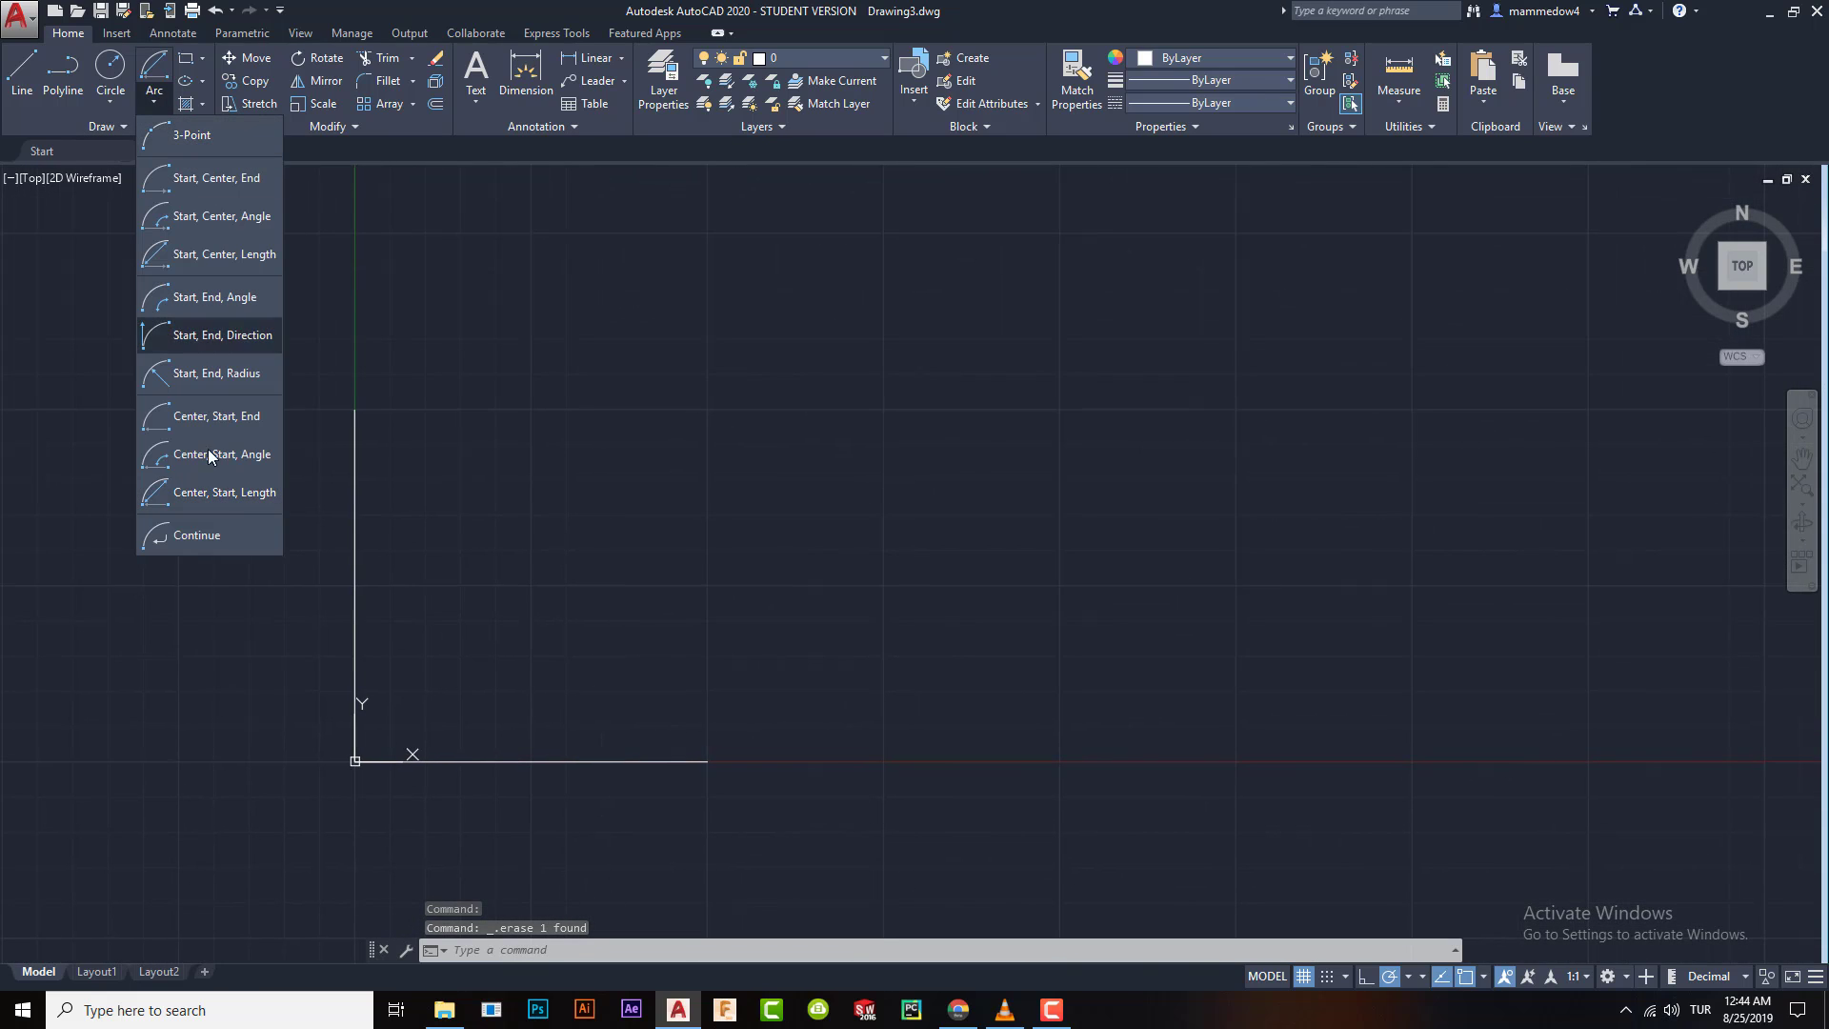
left_click(207, 536)
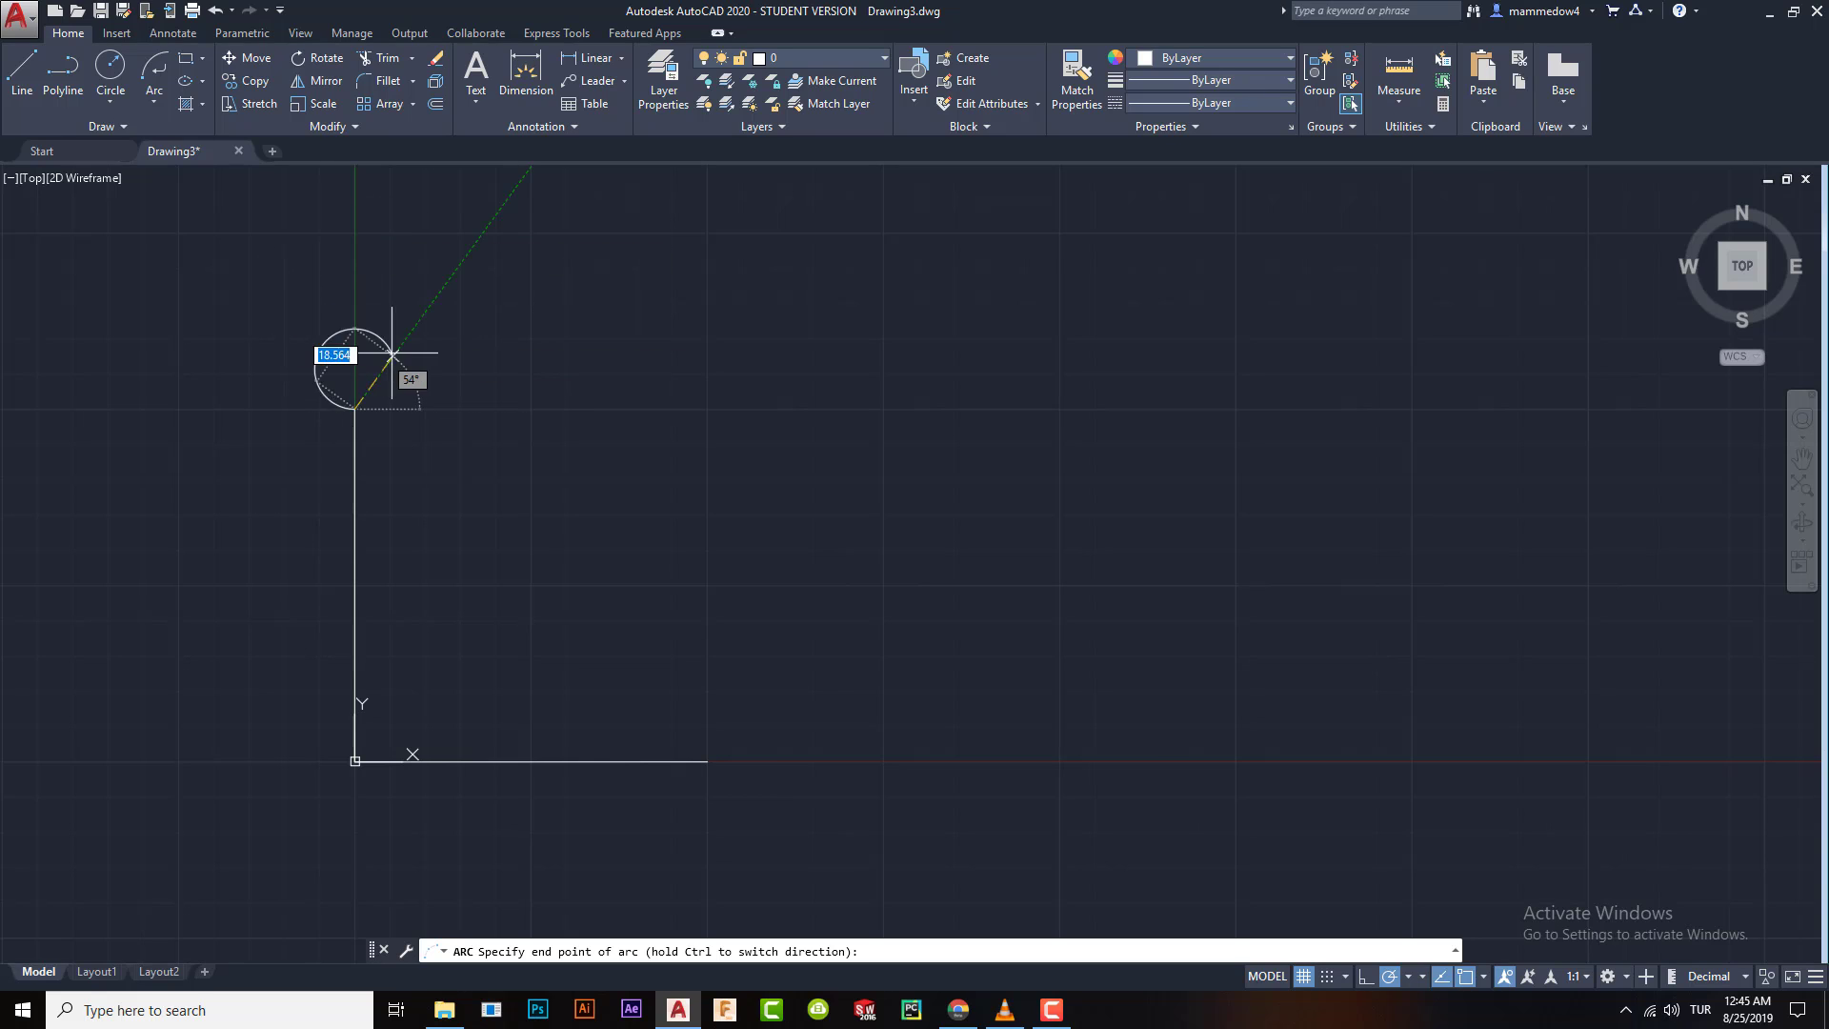
key("Escape")
- Draw a separate horizontal line above the perpendicular reference lines, starting to the right of the vertical line
left_click(22, 74)
left_click(506, 315)
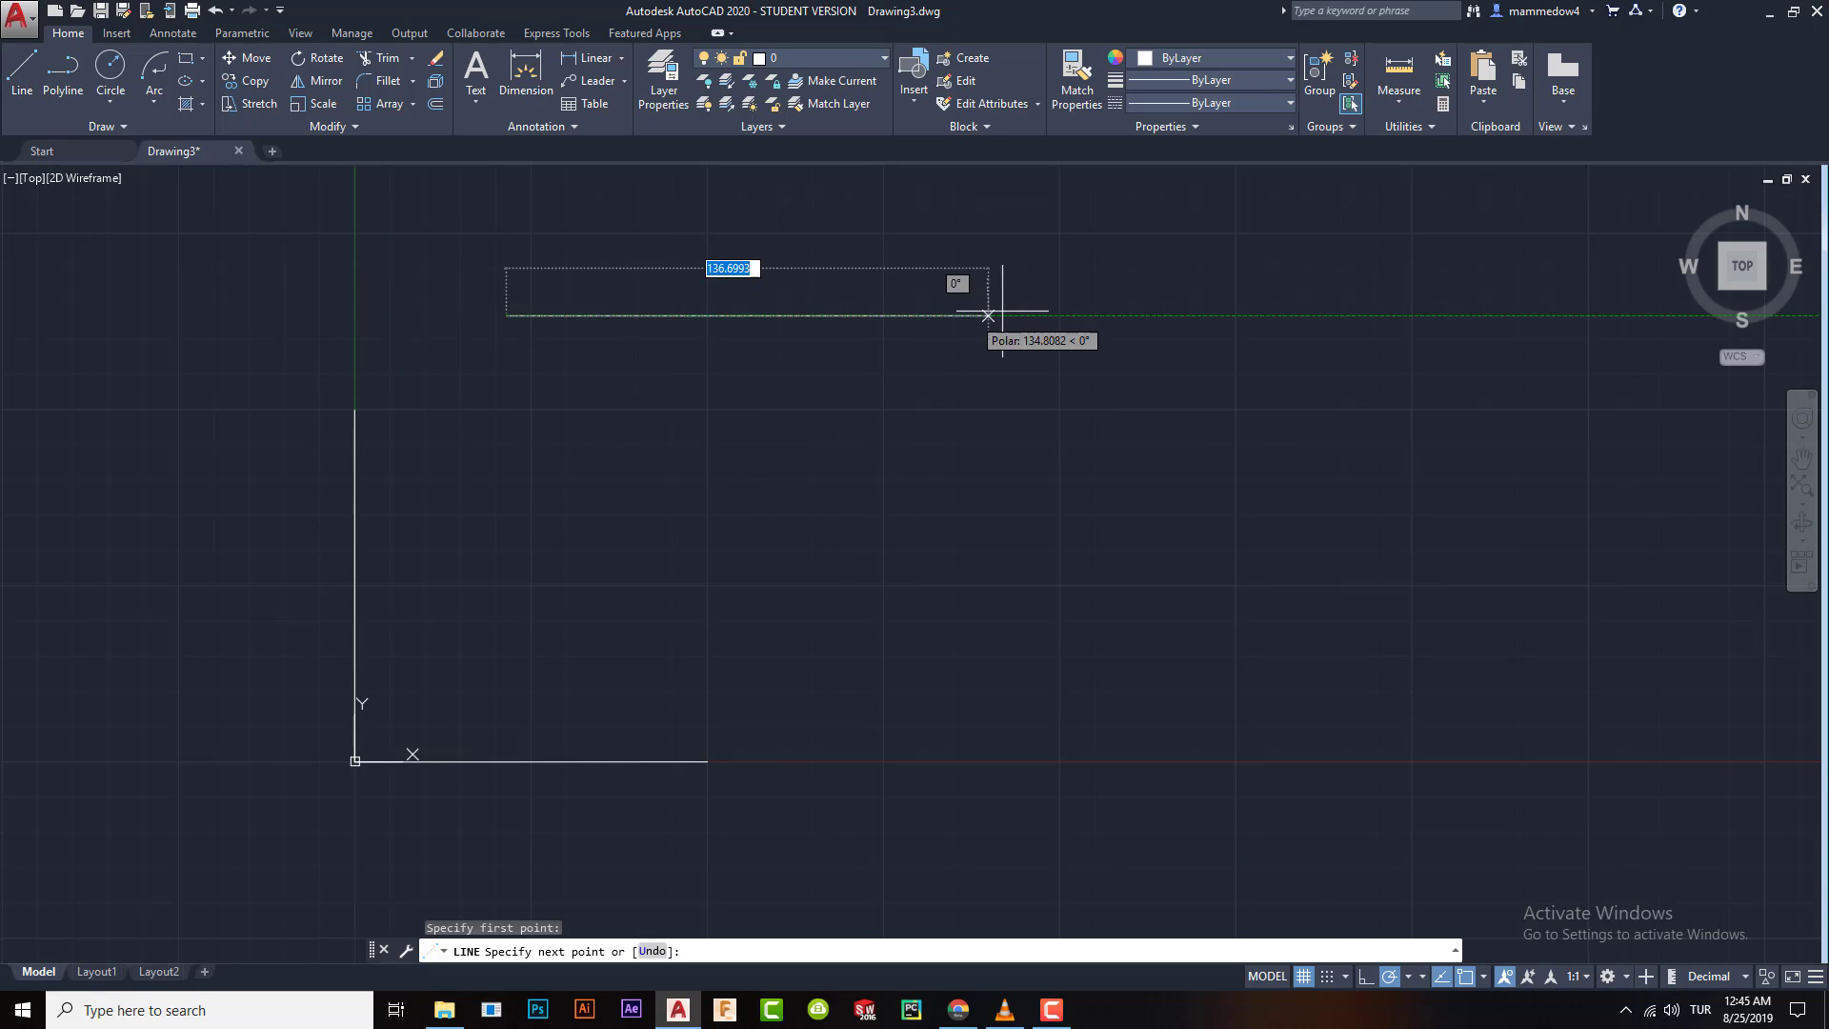
left_click(1122, 314)
key("Escape")
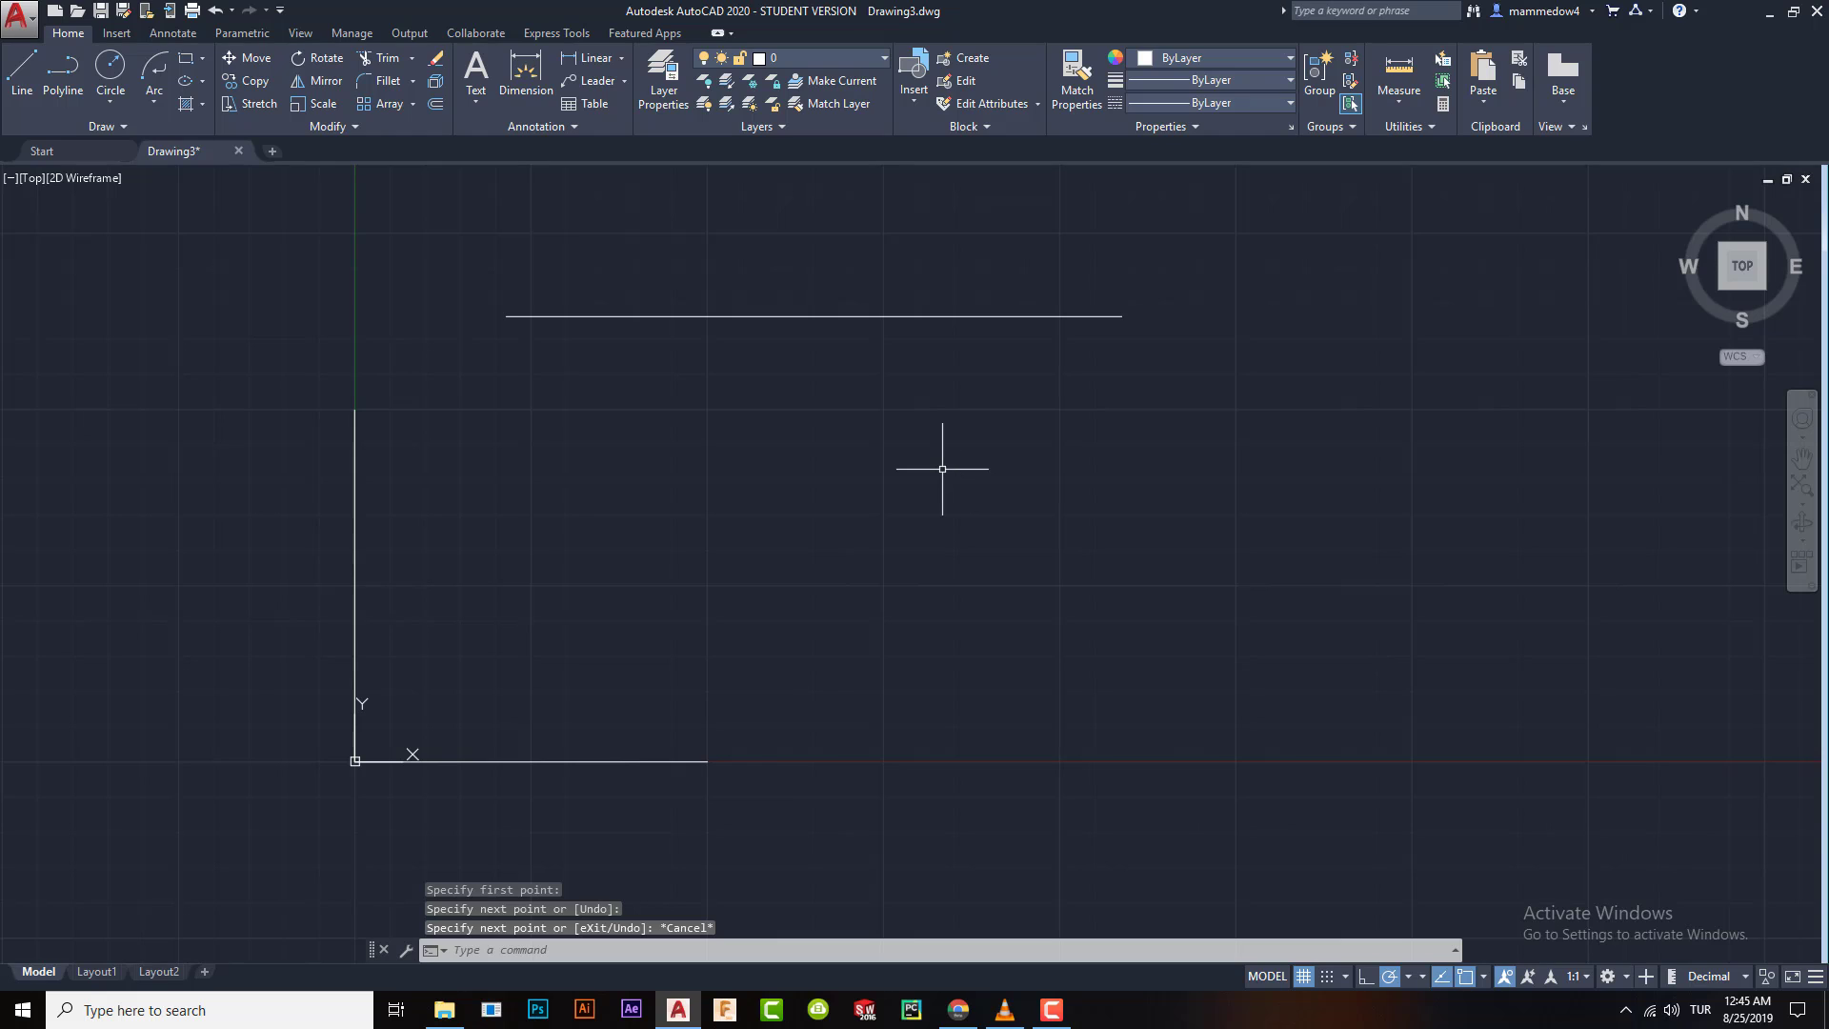
- Draw a Continue arc curving down tangentially from the right end of the upper horizontal line, and delete it
left_click(141, 100)
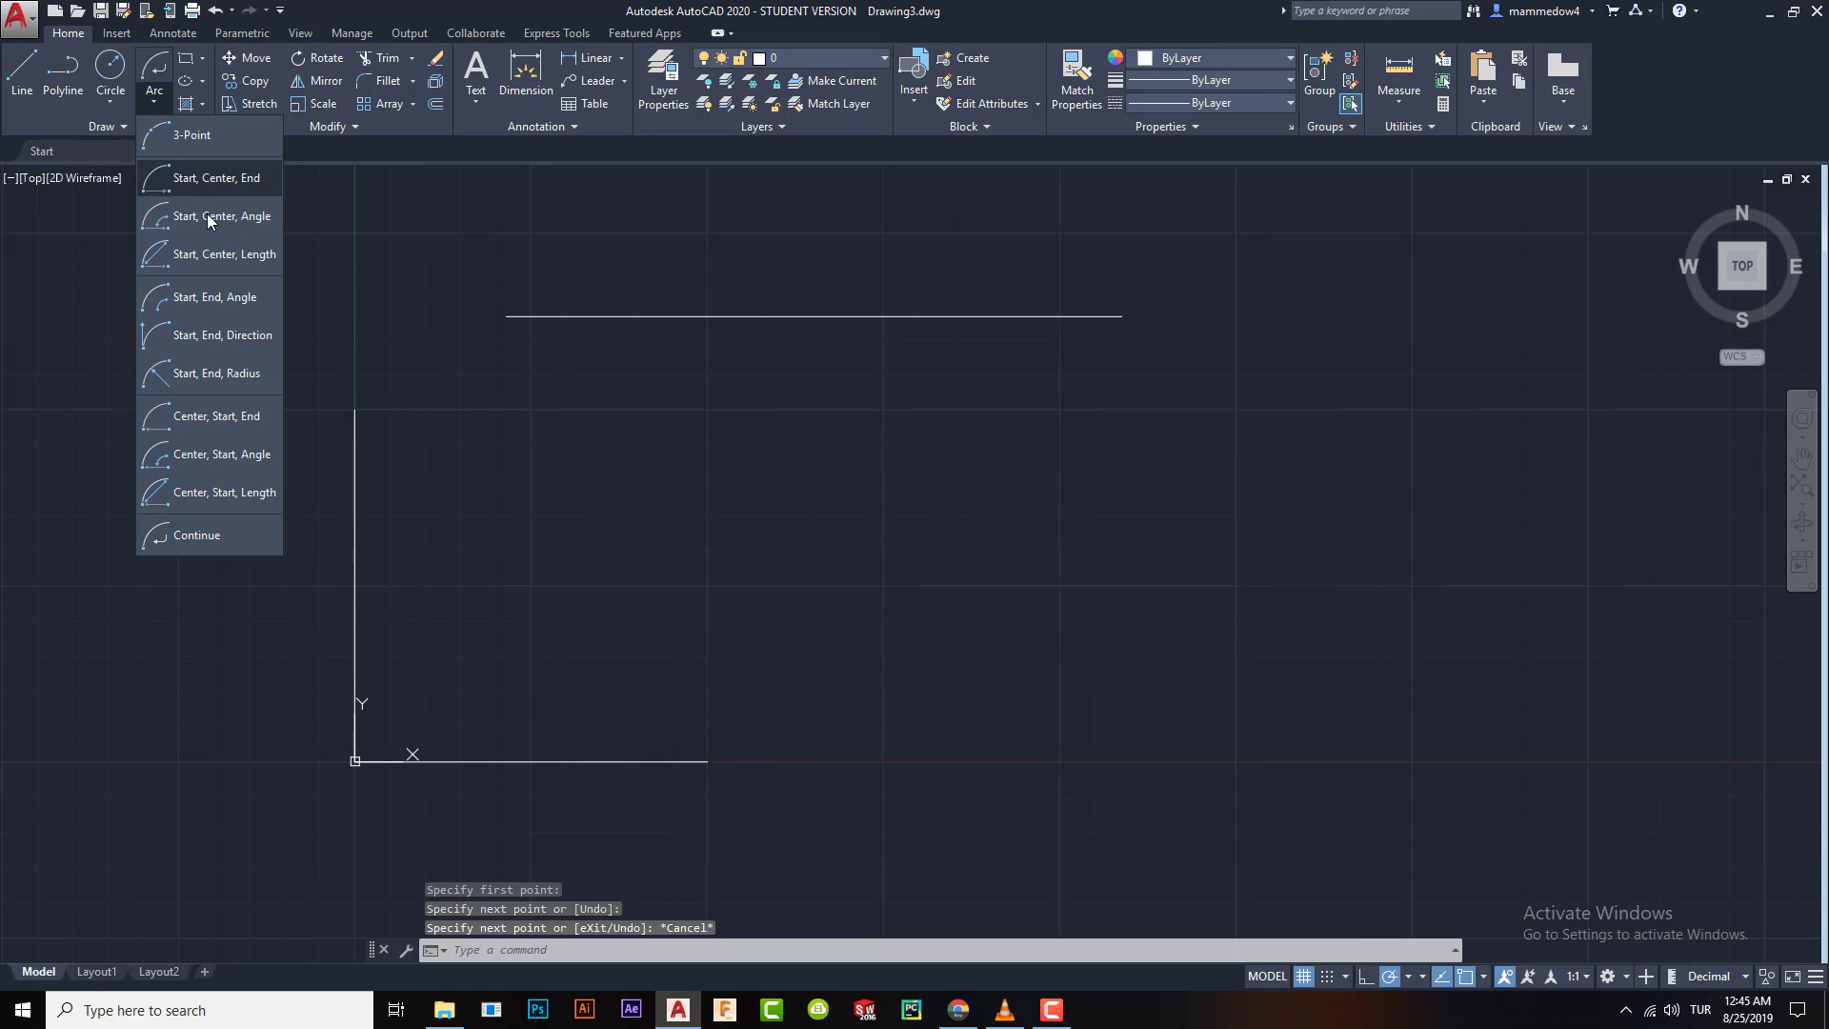
left_click(197, 532)
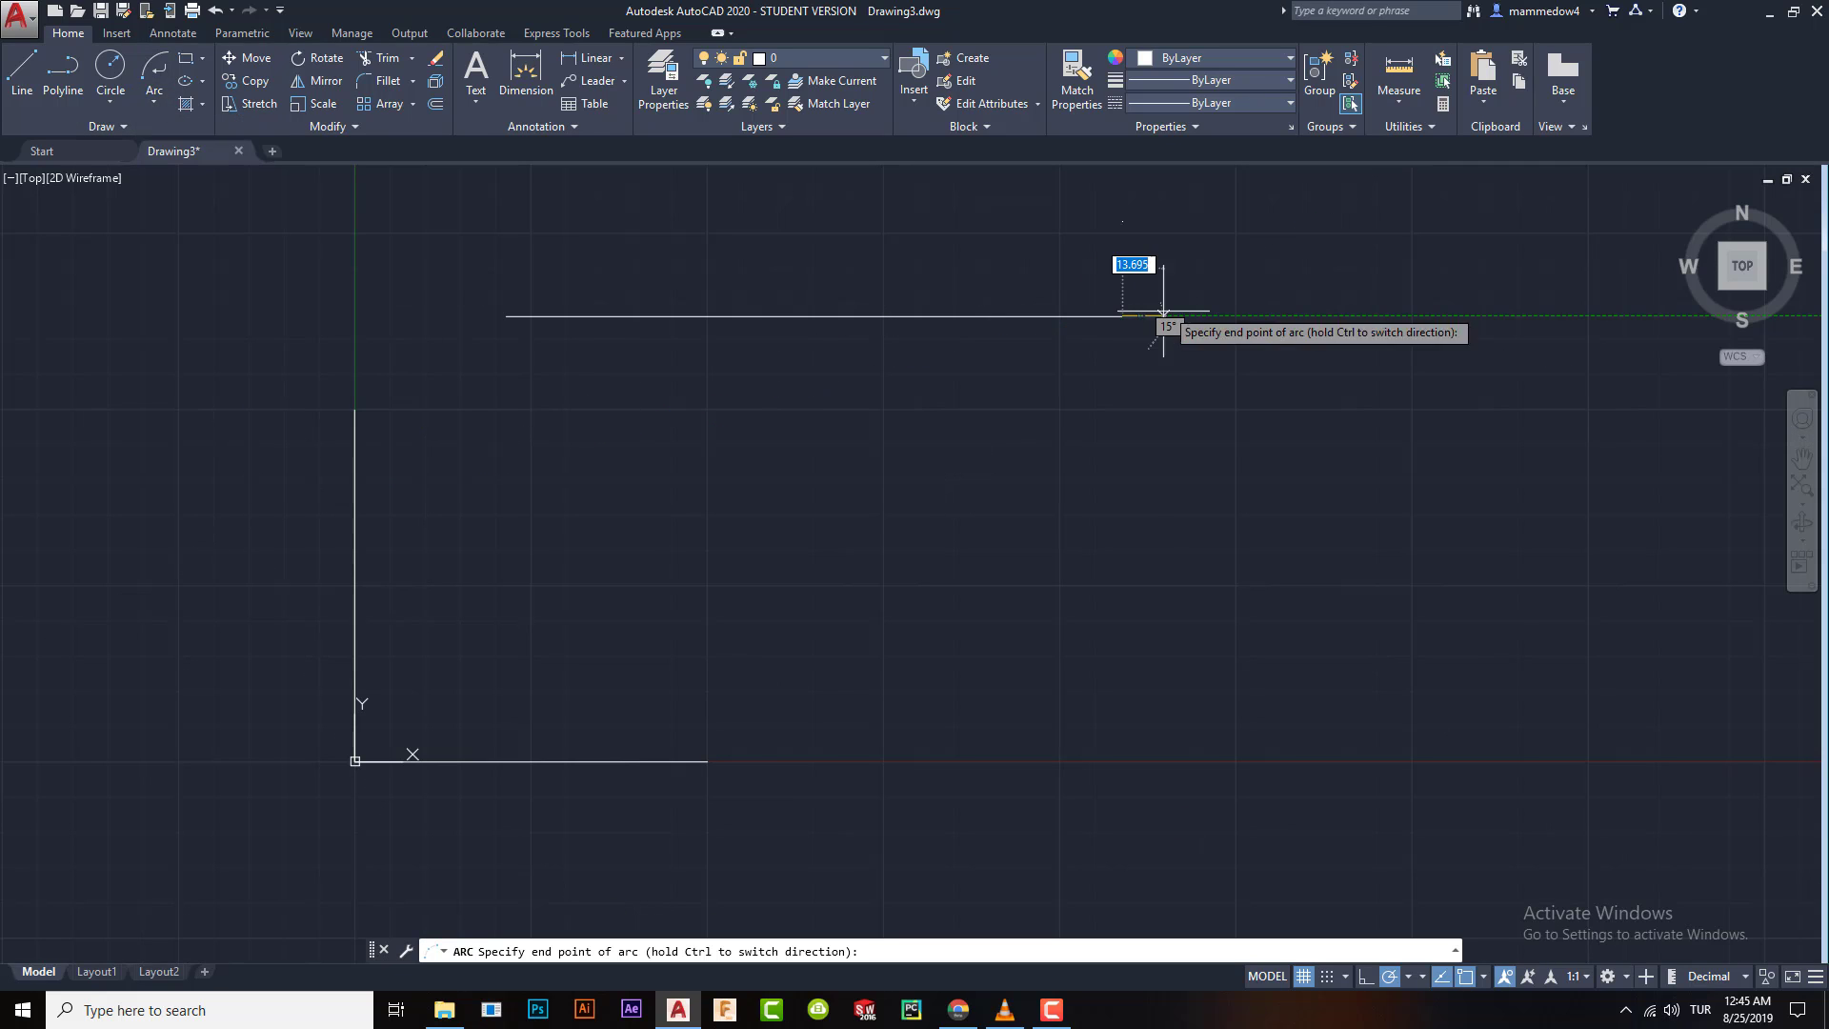
left_click(1241, 478)
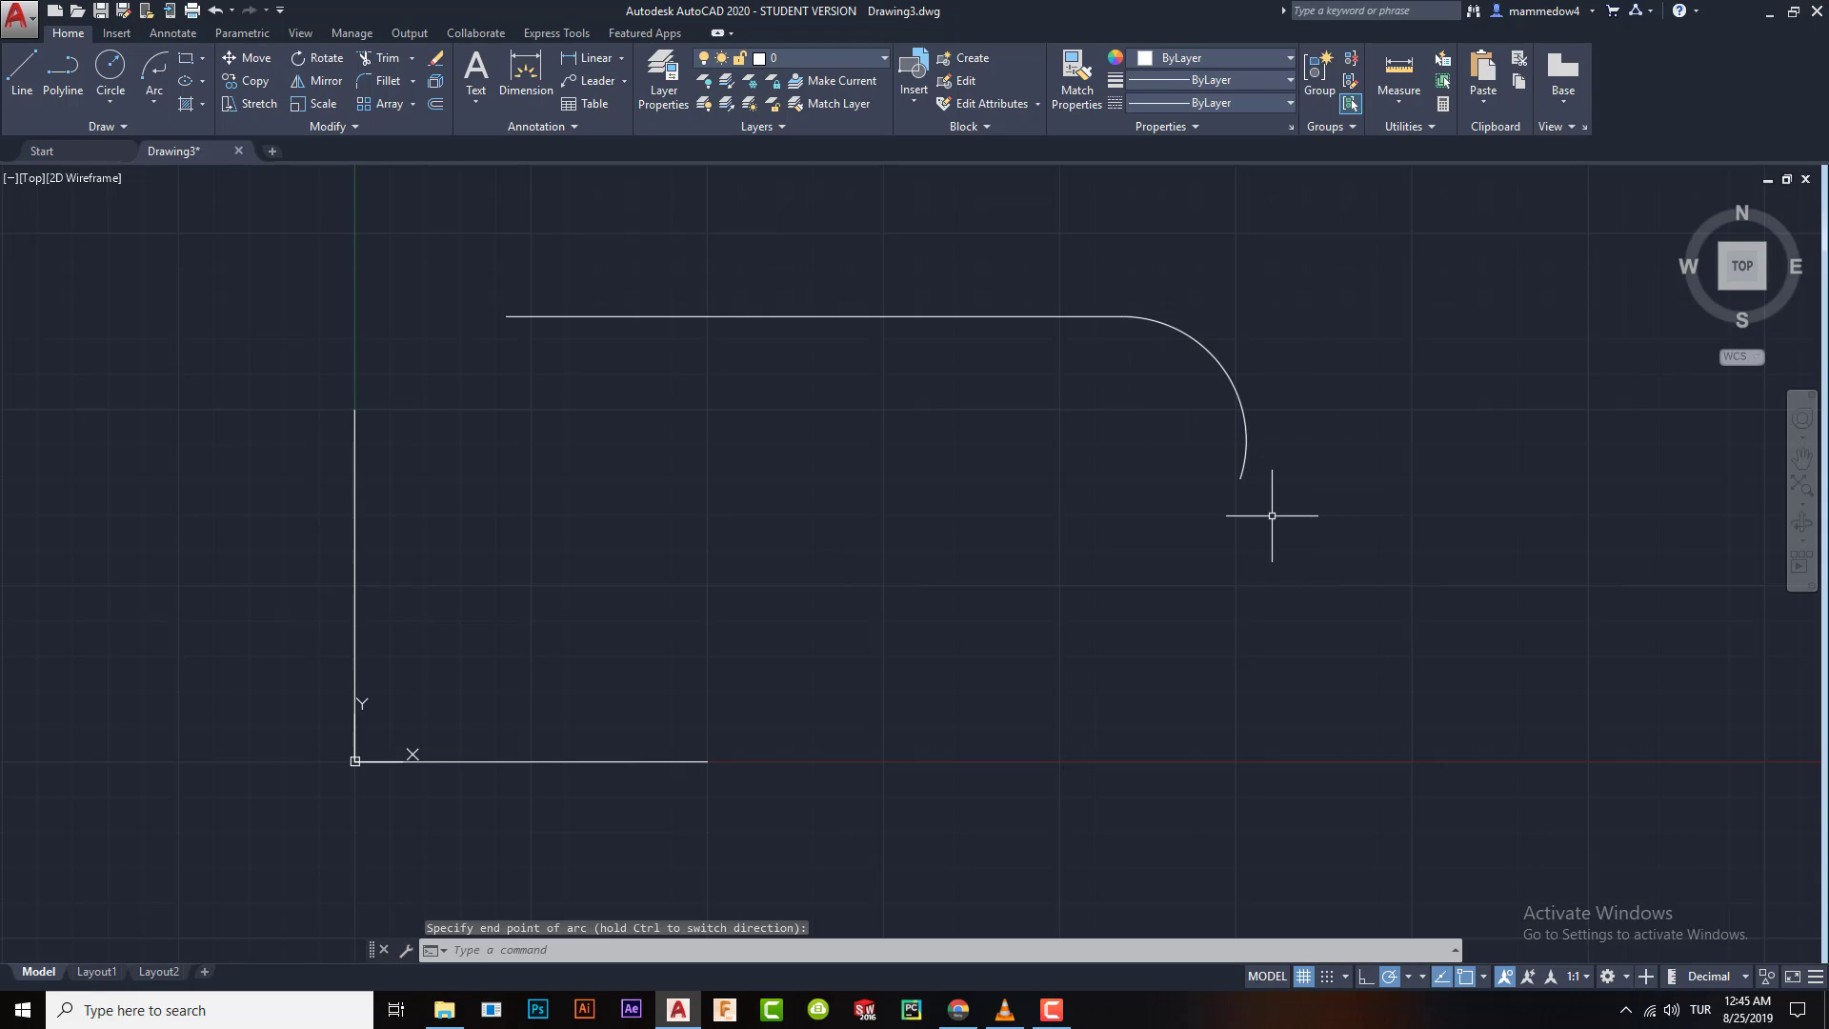
left_click(1243, 414)
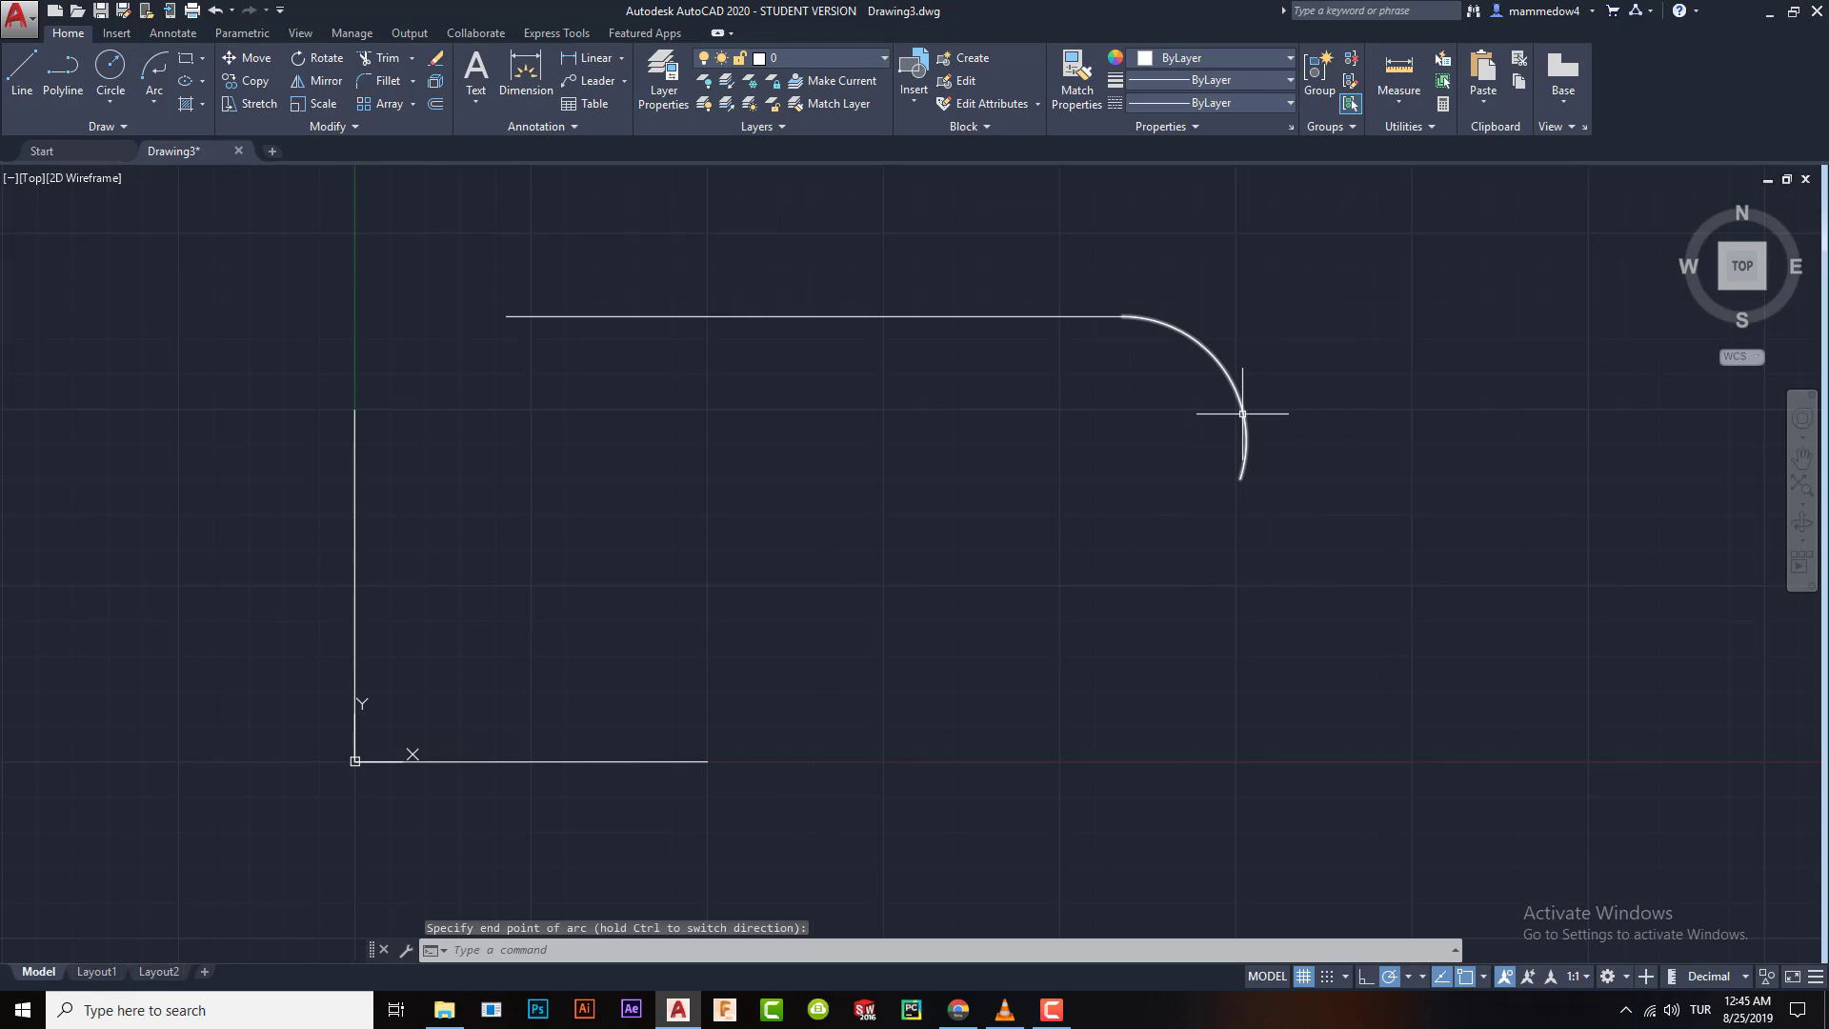
key("Delete")
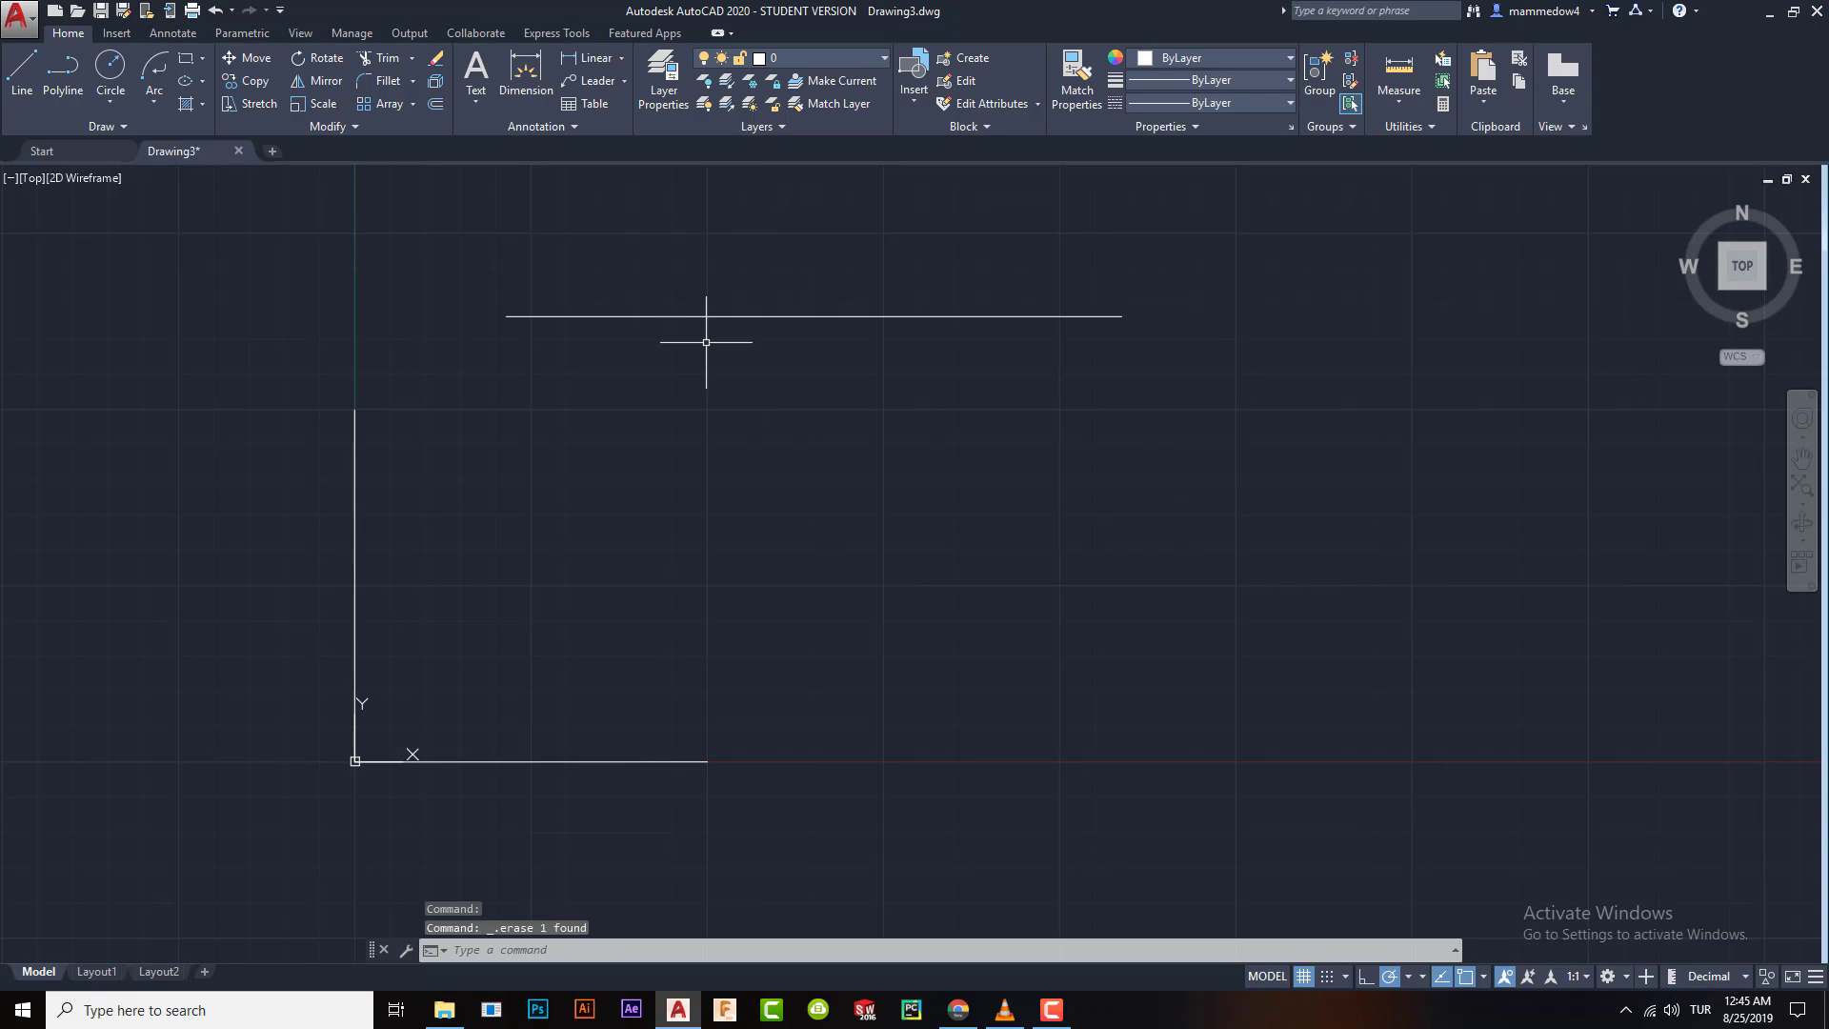
- Delete the upper horizontal line together with both perpendicular reference lines to empty the drawing
middle_click_drag(632, 400, 804, 420)
left_click(276, 224)
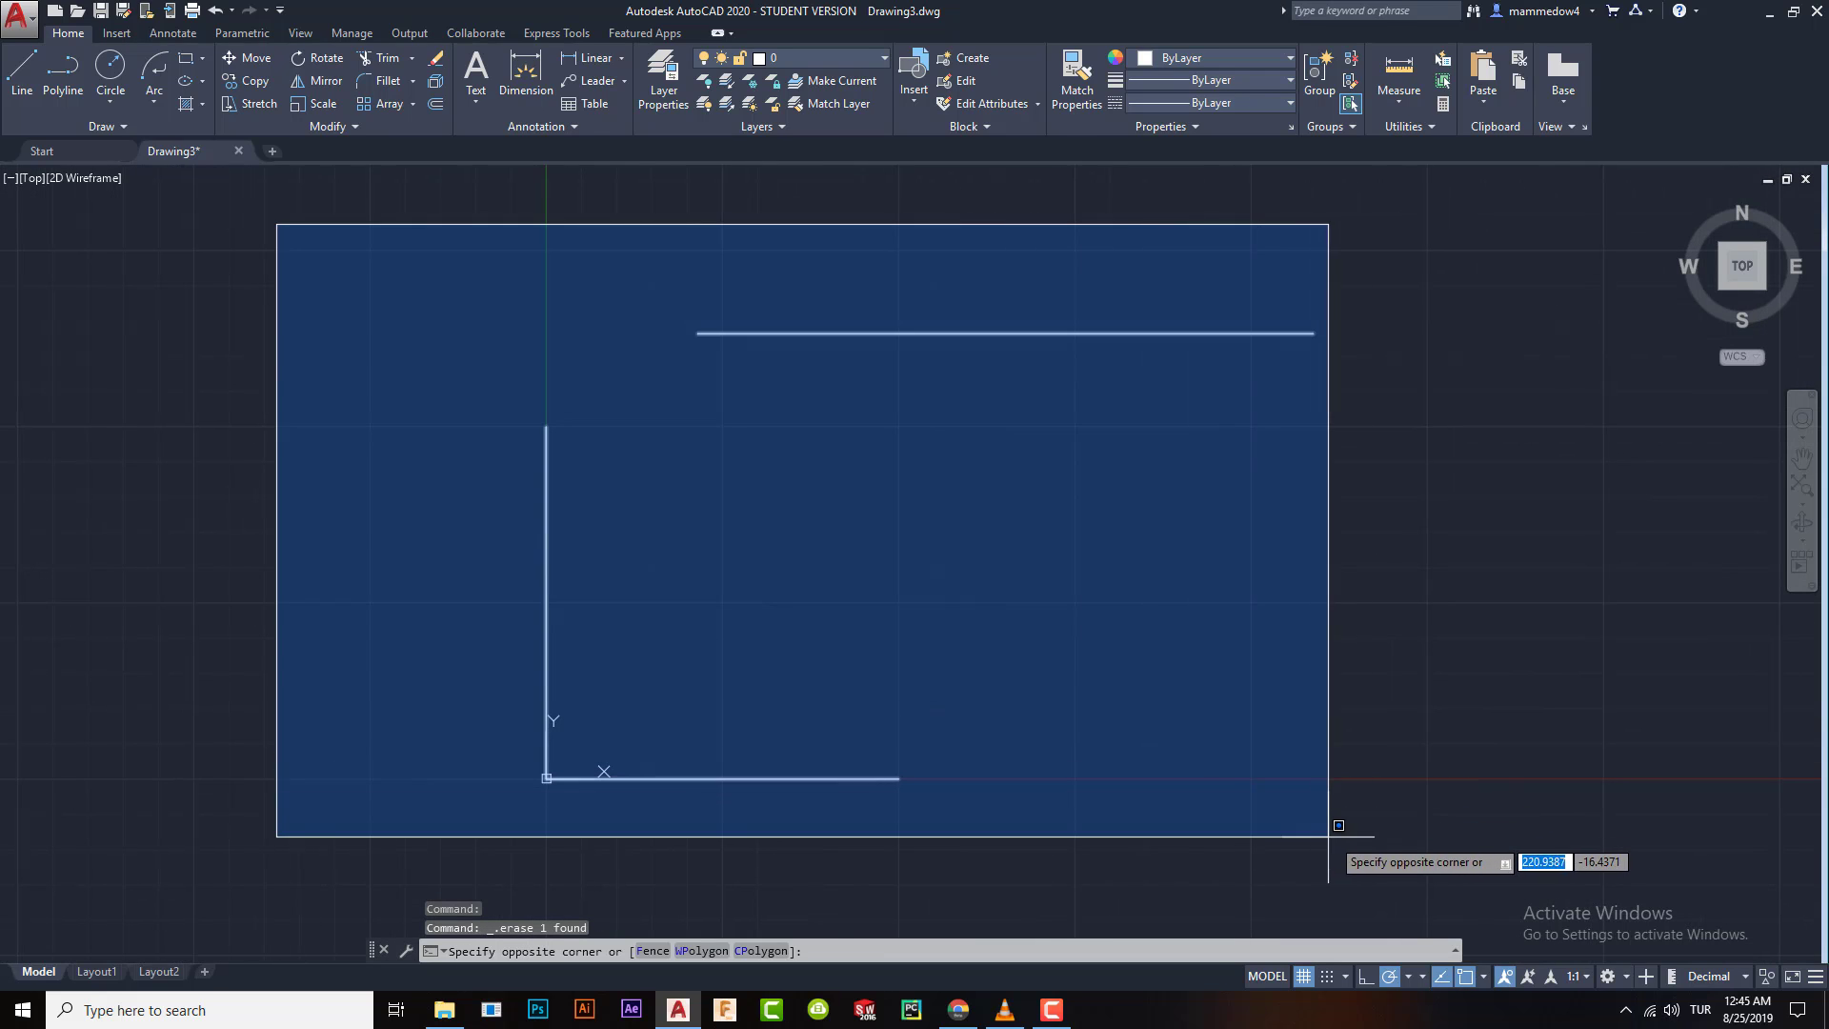
left_click(1366, 827)
key("Delete")
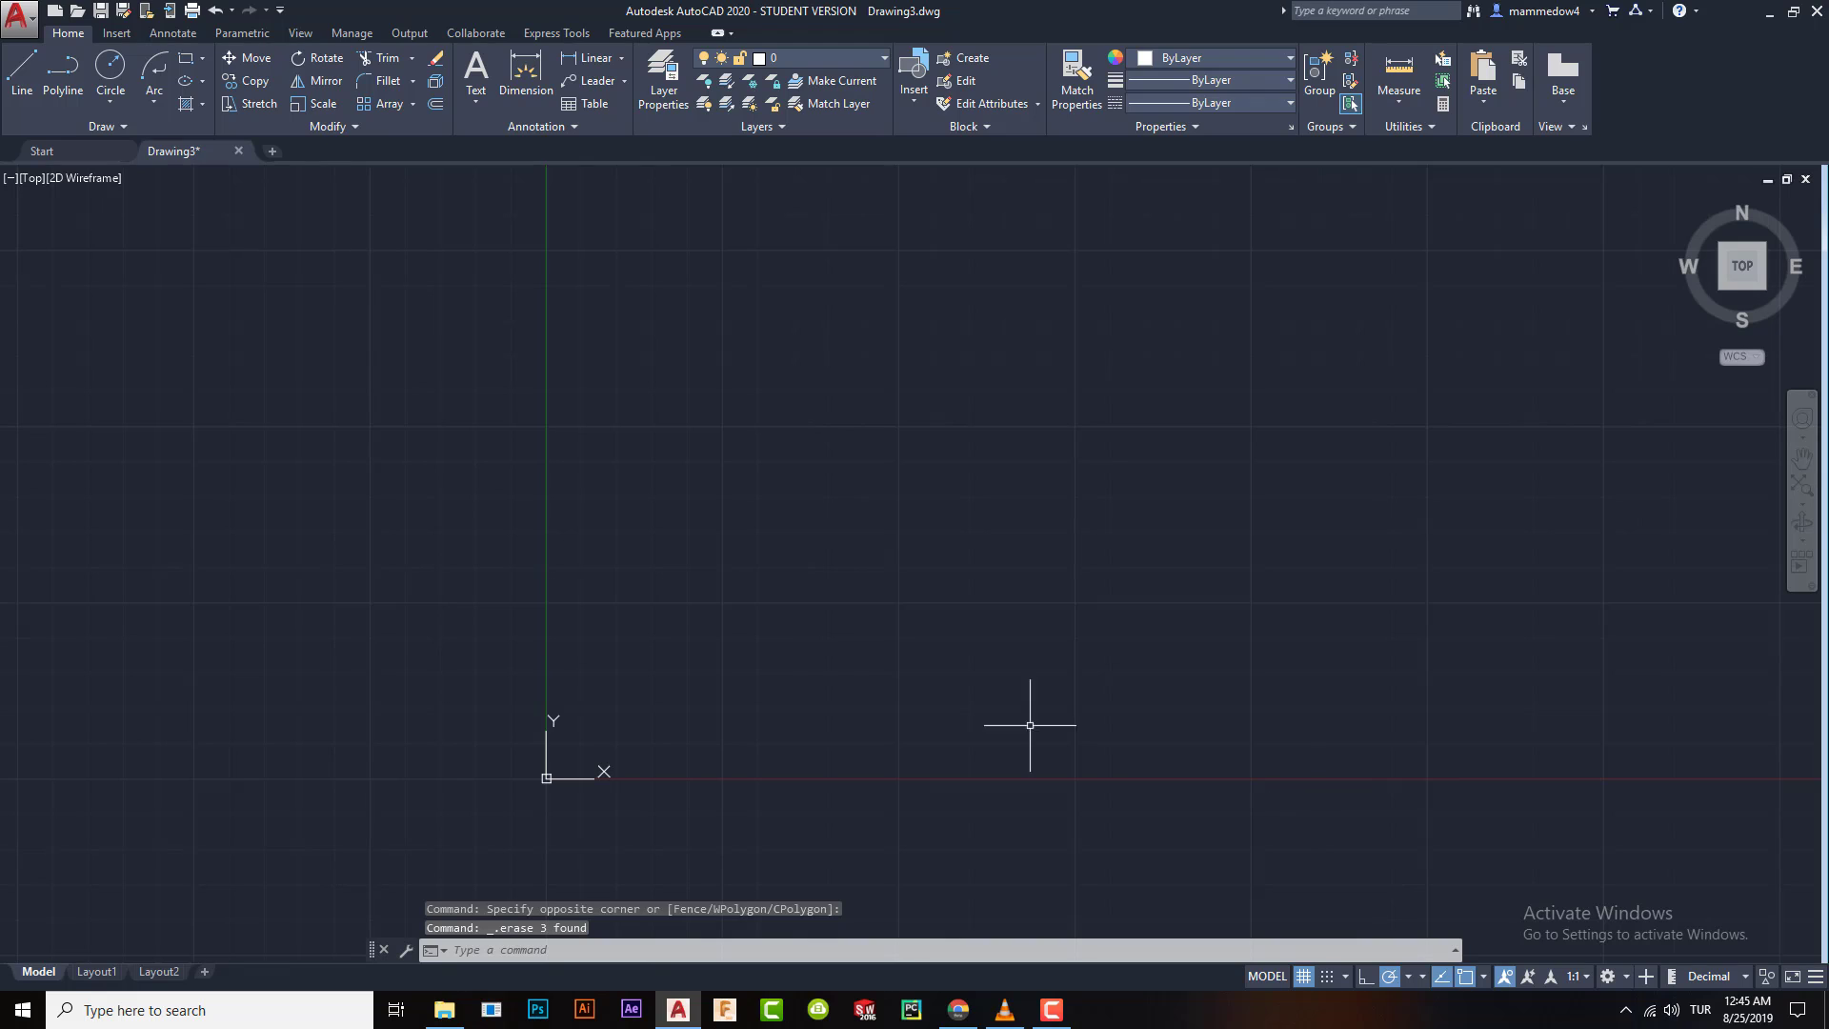
left_click(153, 99)
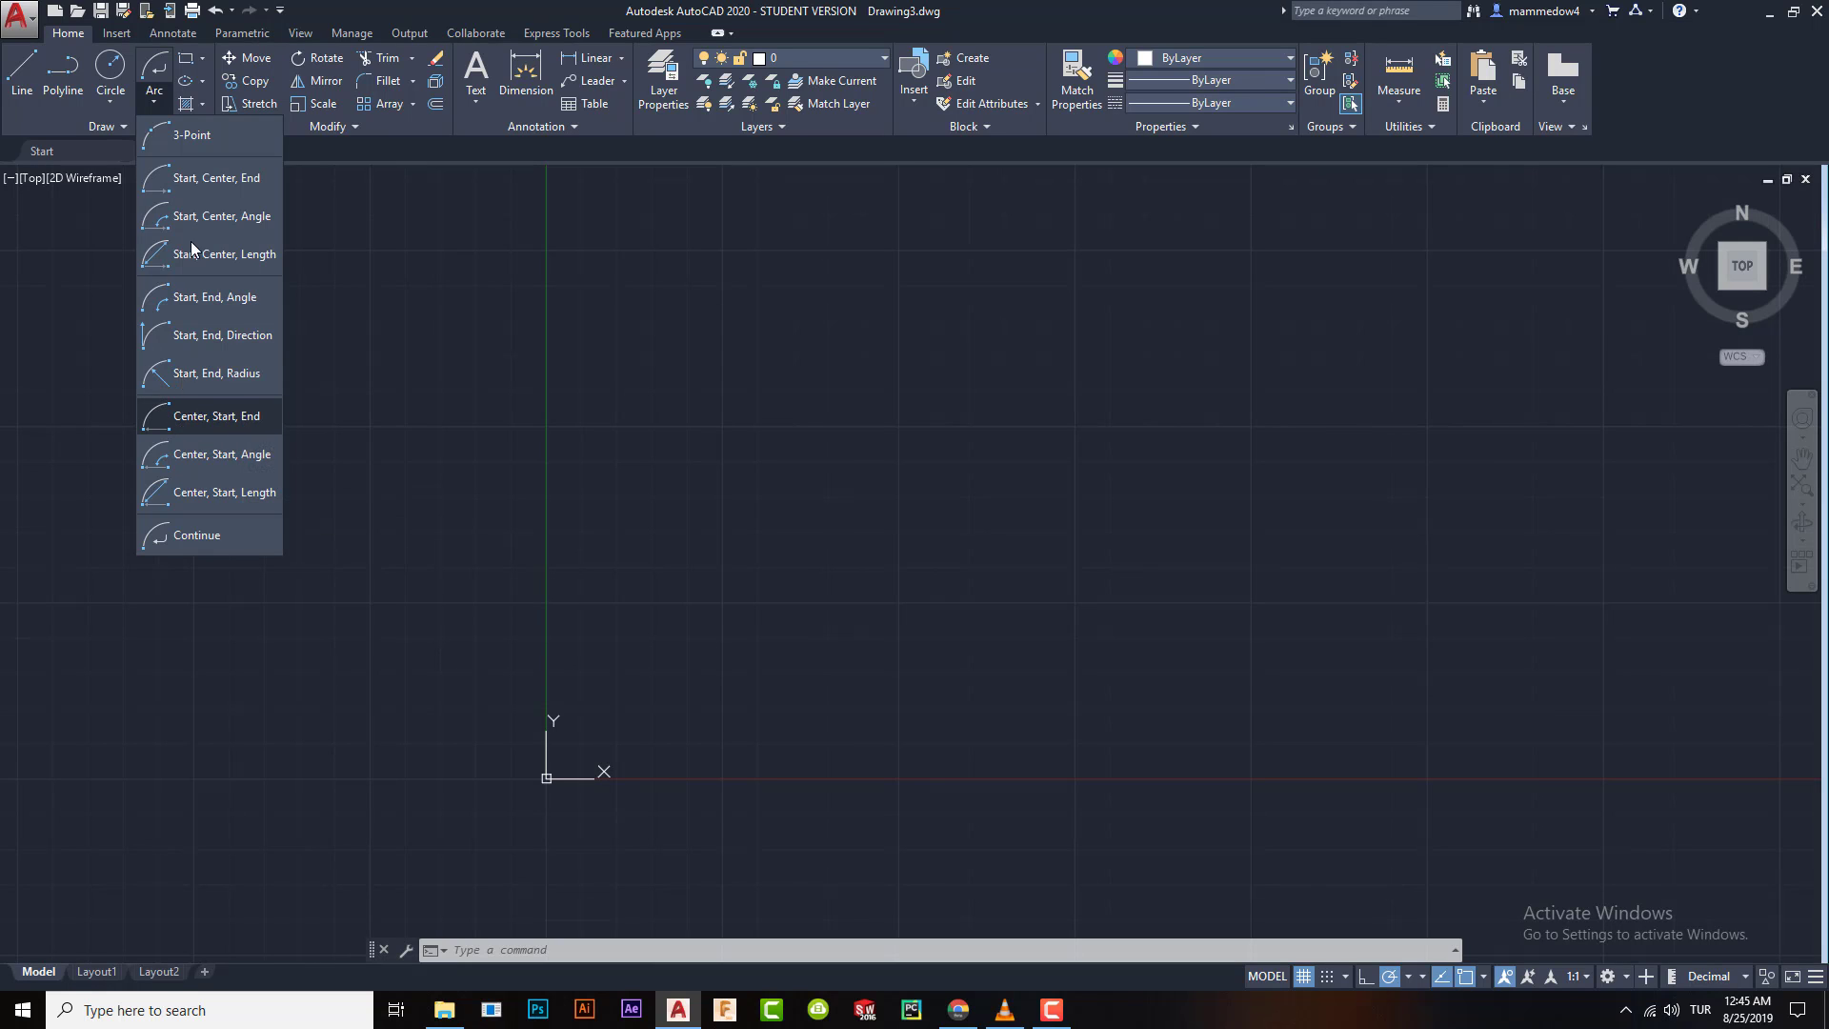
left_click(155, 97)
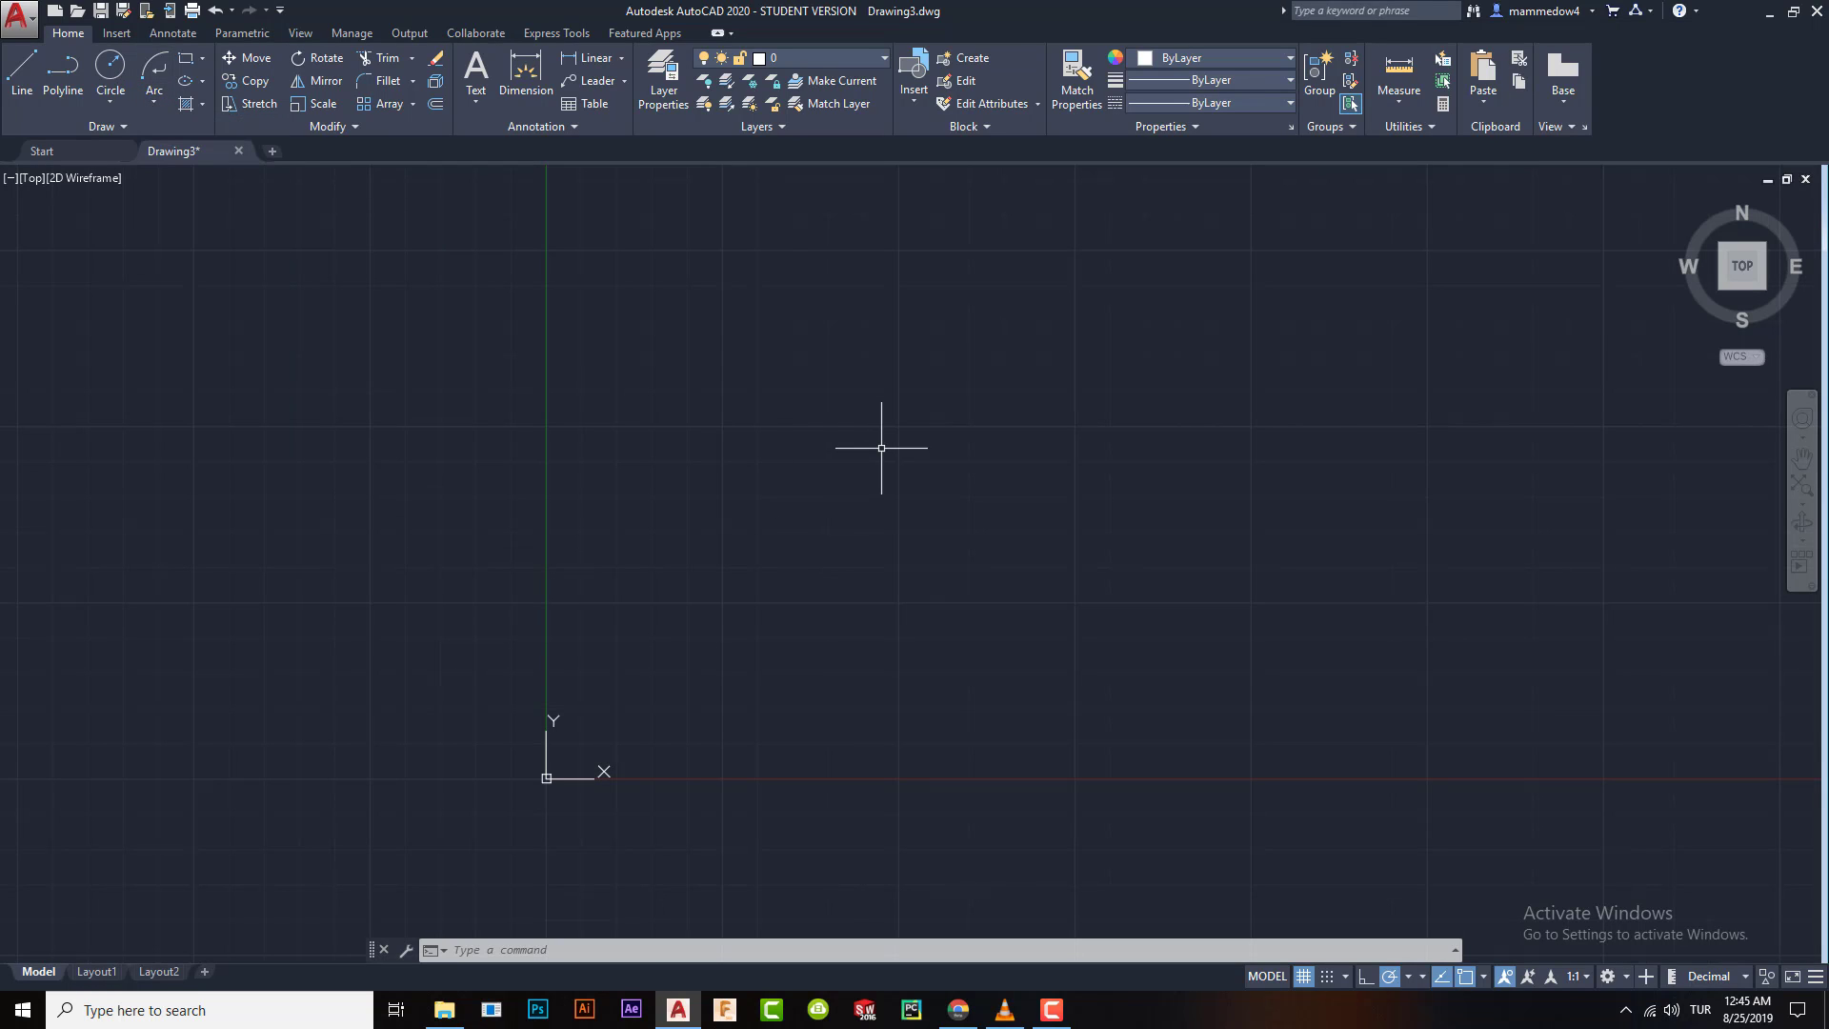
middle_click_drag(882, 448, 631, 430)
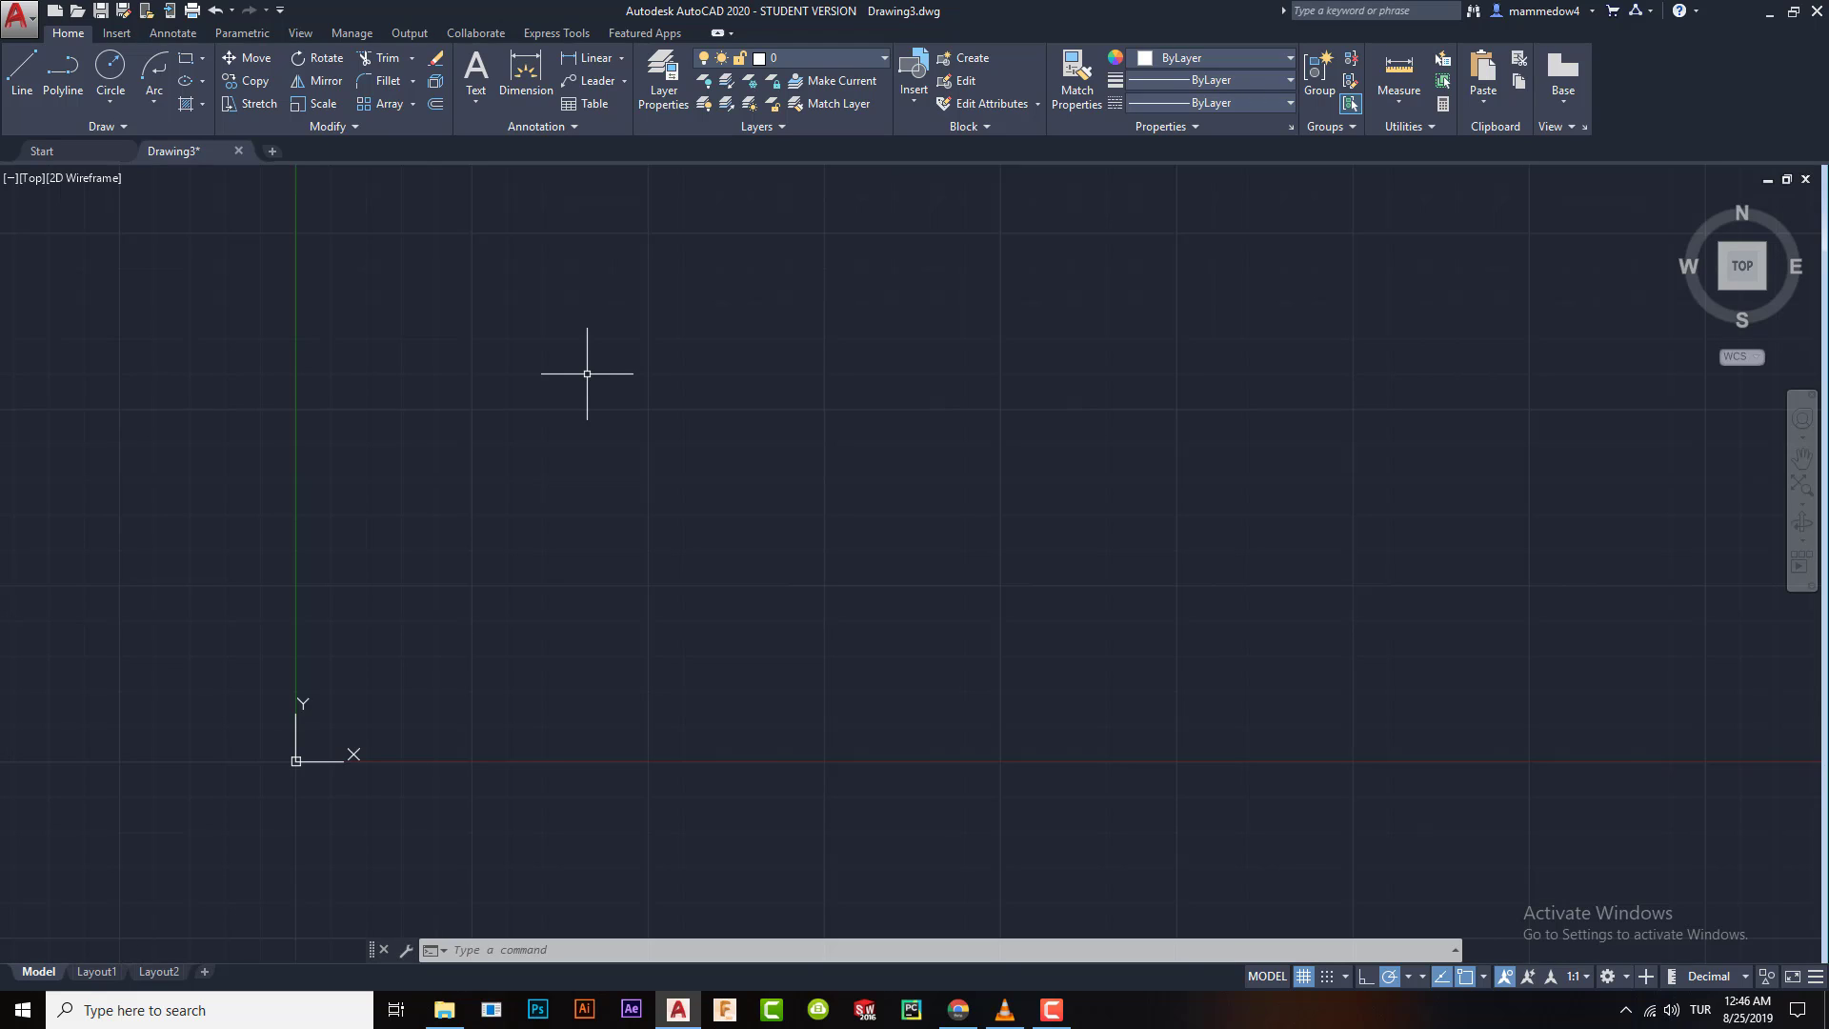
left_click(155, 104)
left_click(156, 98)
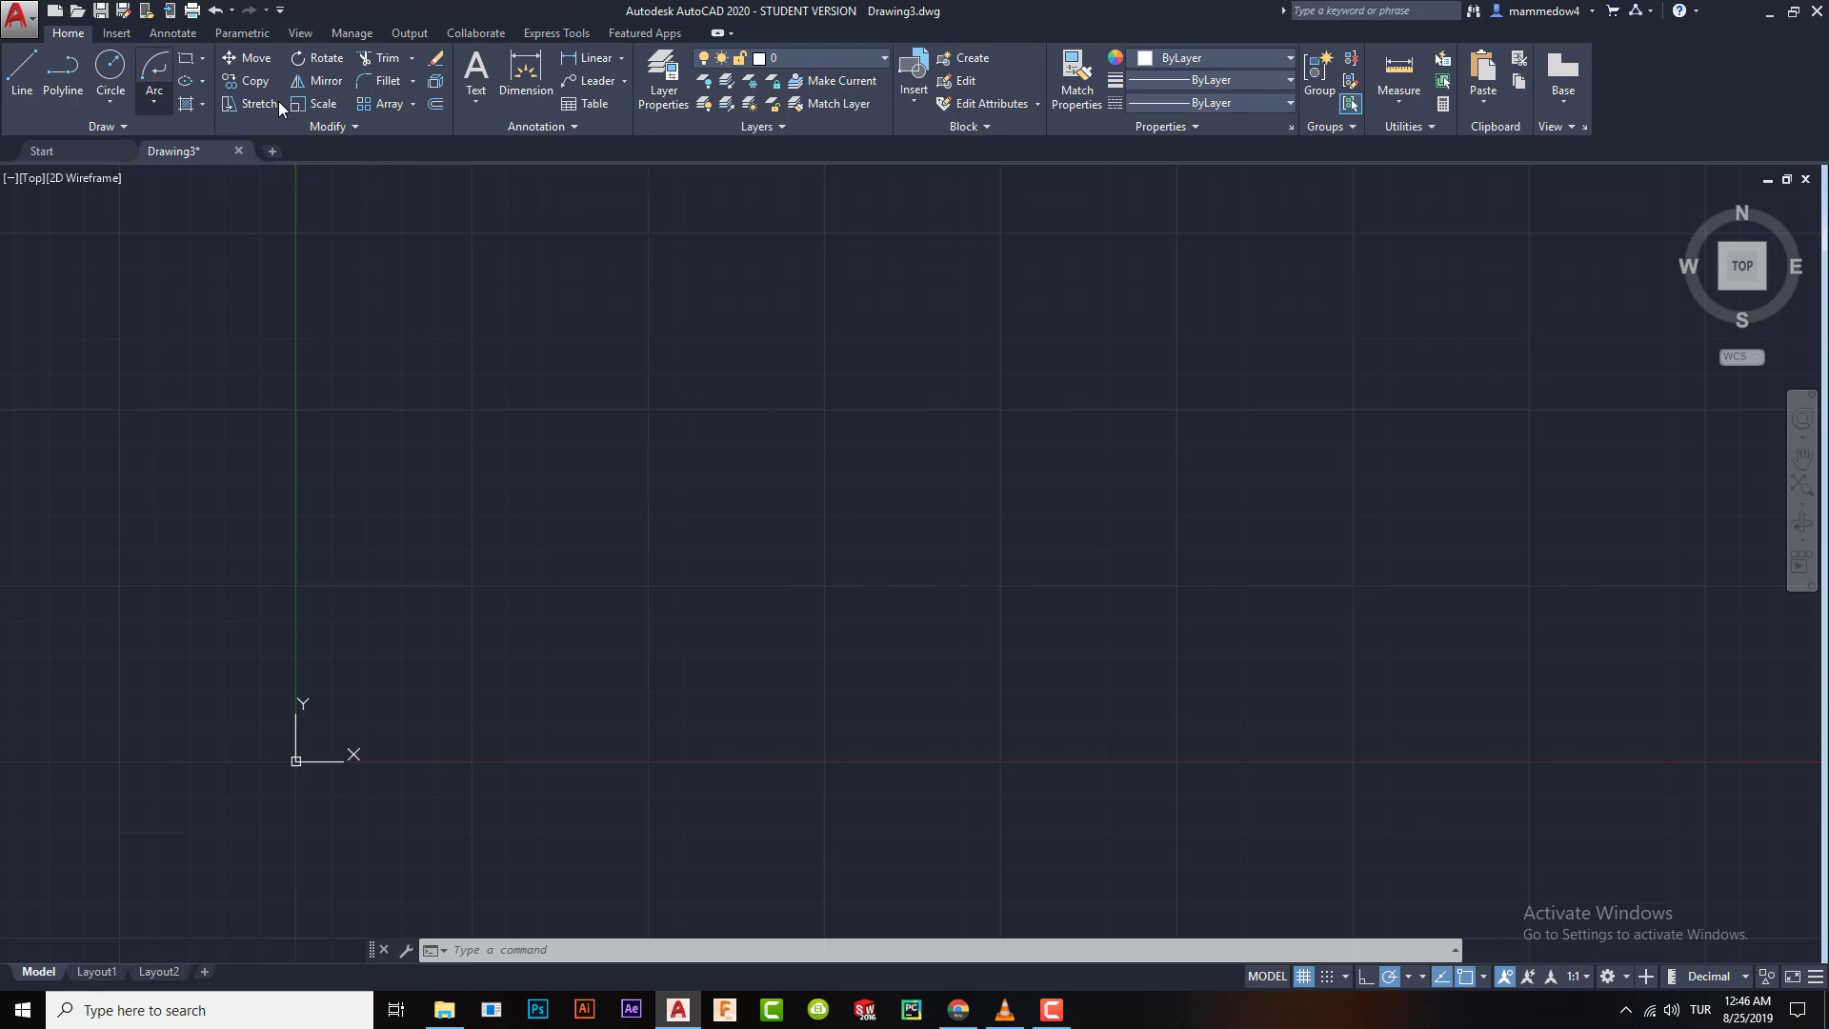